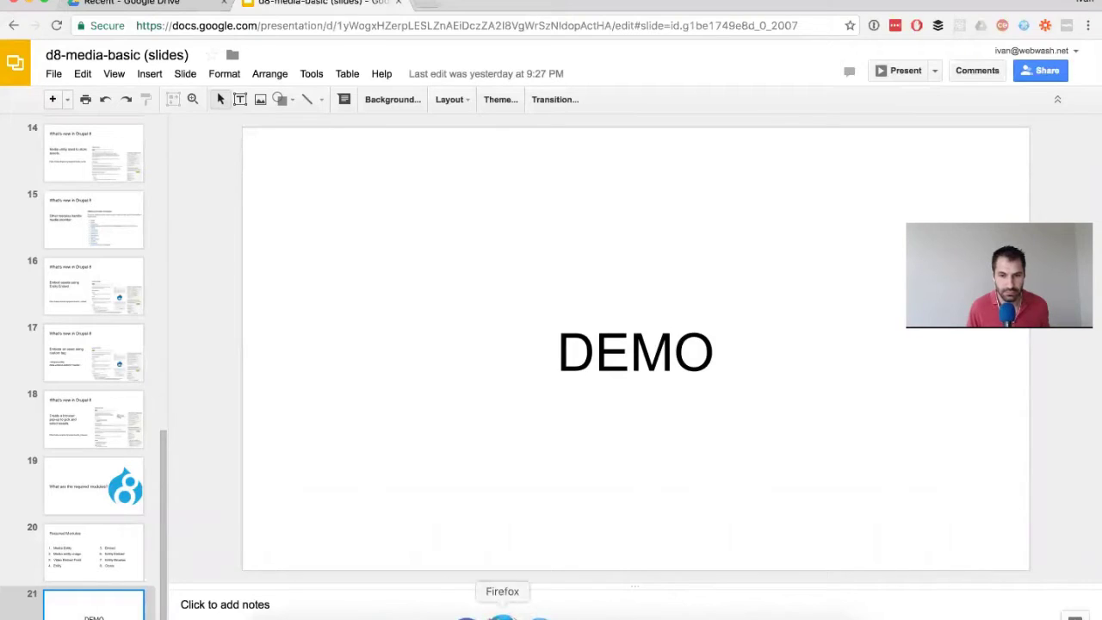
Switch to the Drupal site in Firefox and filter its module list for "media"
left_click(499, 614)
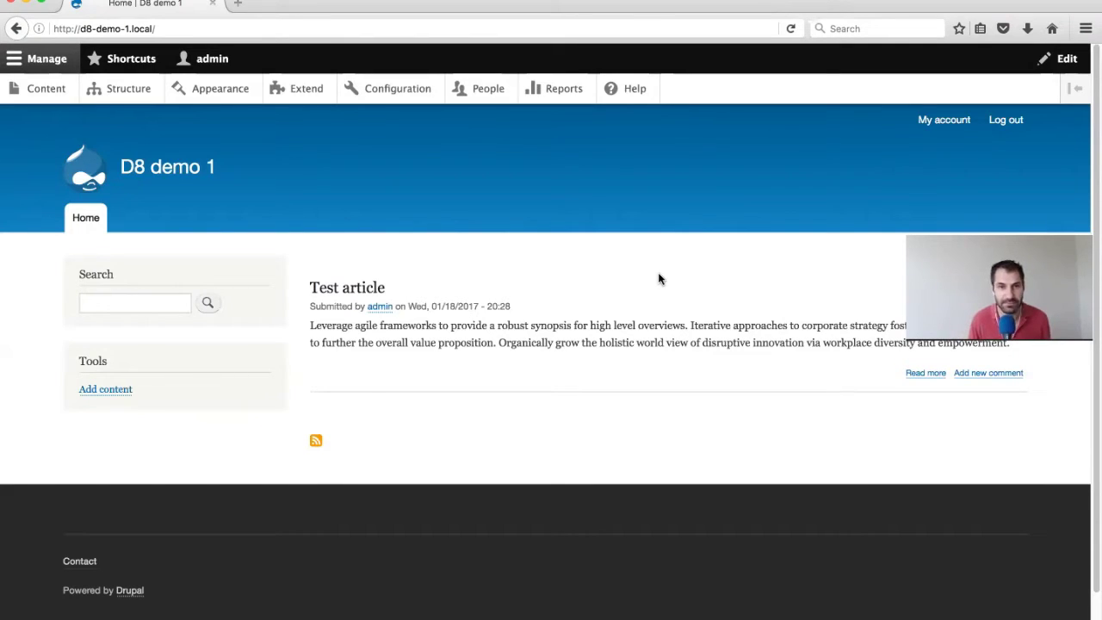
left_click(307, 91)
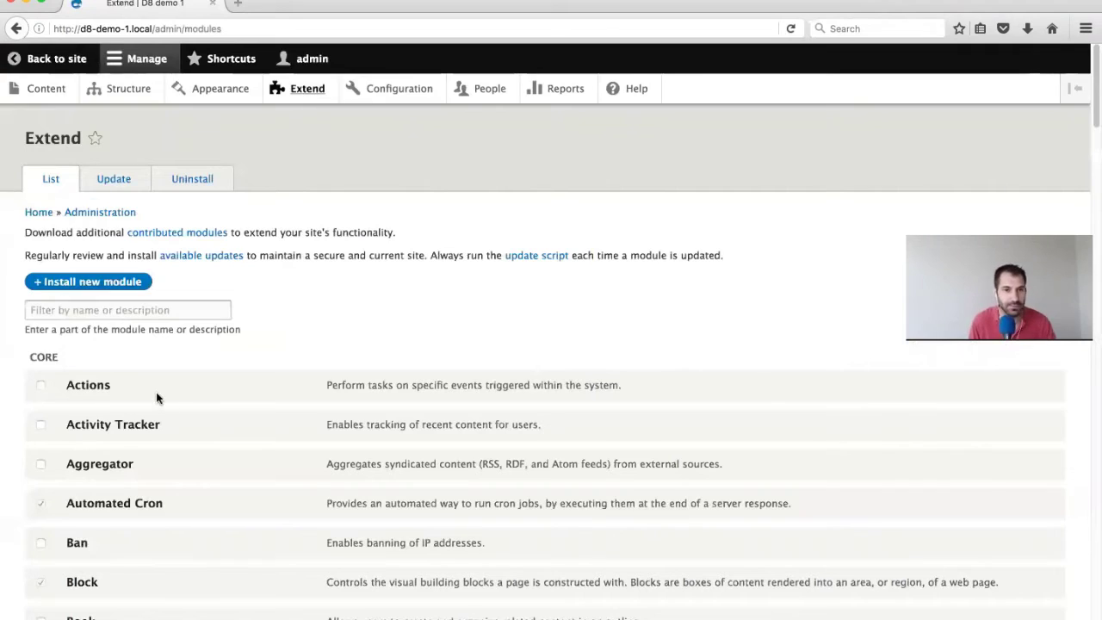
left_click(148, 311)
type("media")
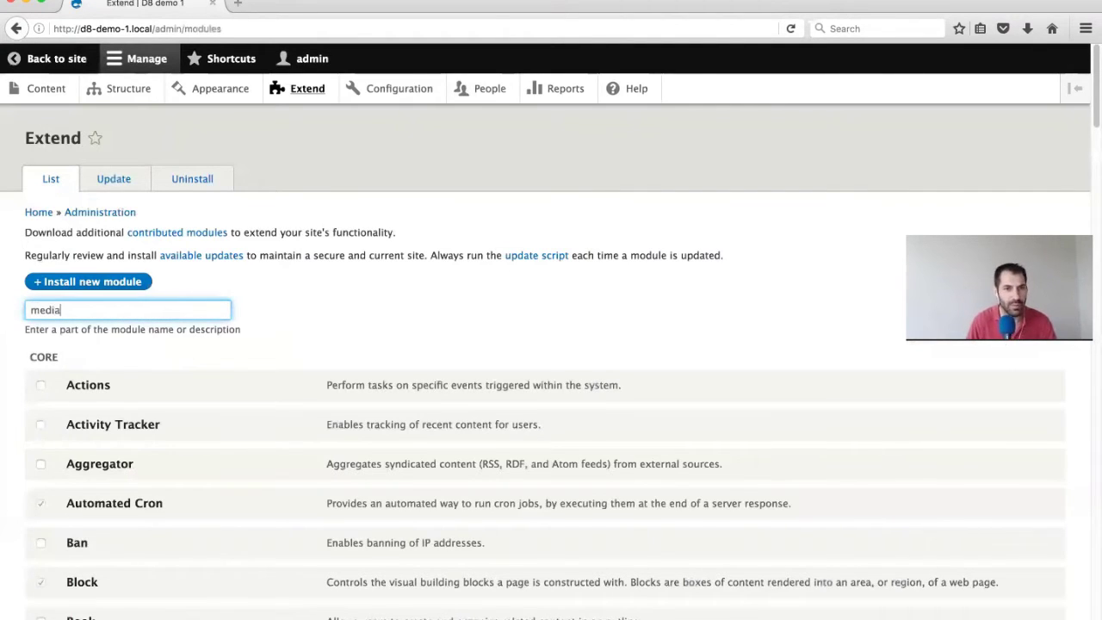
Install the Media entity, Media entity image and Video Embed Media modules together with their required dependencies
scroll(126, 340, "down", 1)
left_click(95, 340)
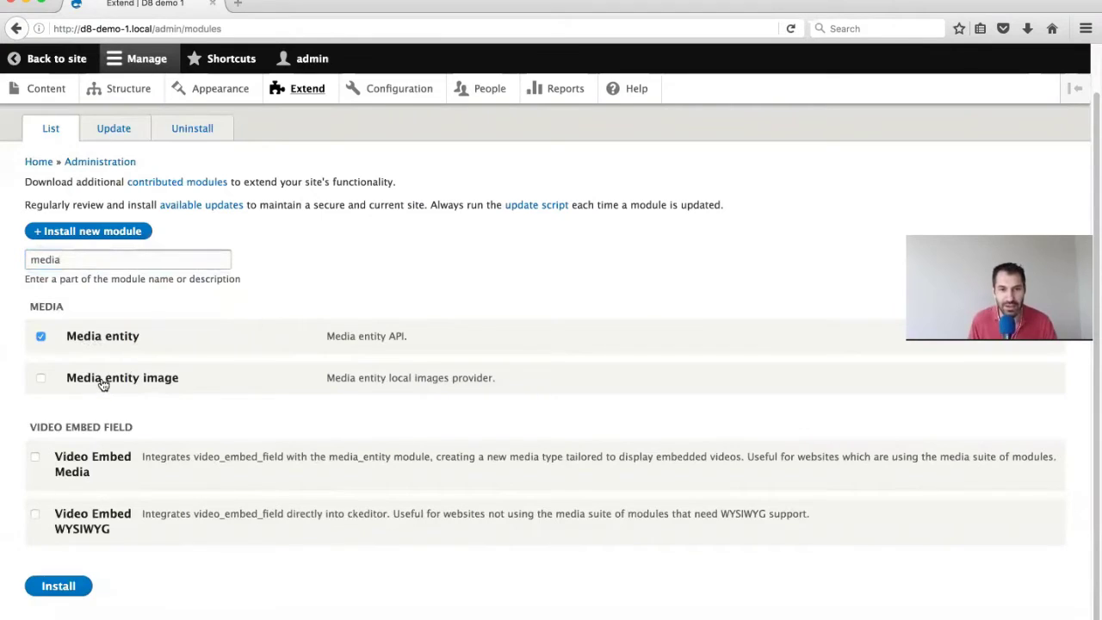
left_click(131, 380)
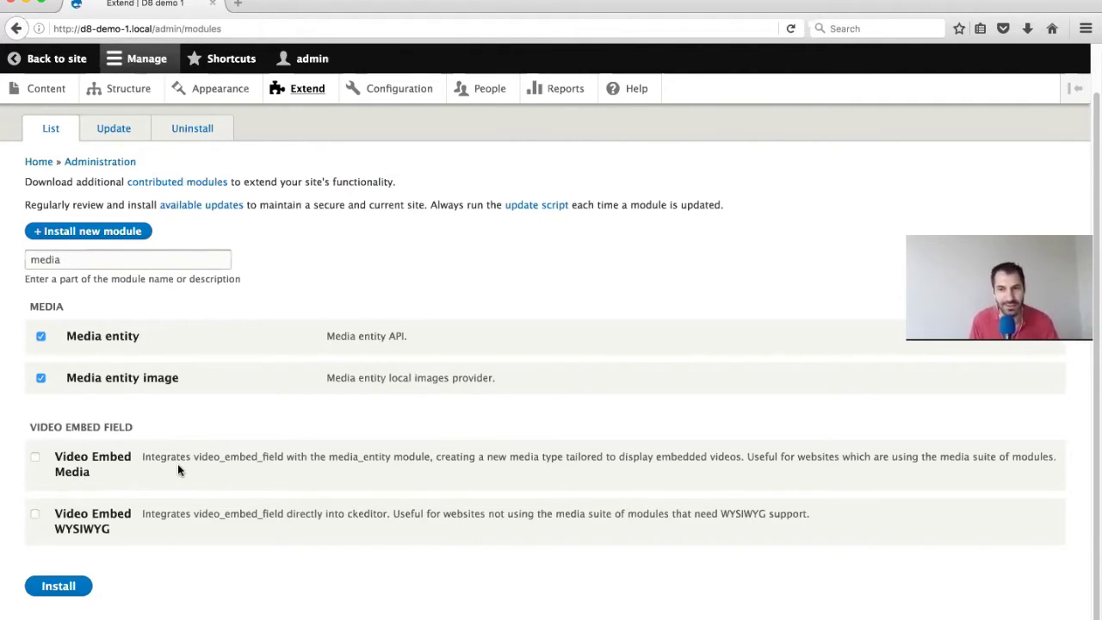
left_click(121, 457)
left_click(74, 589)
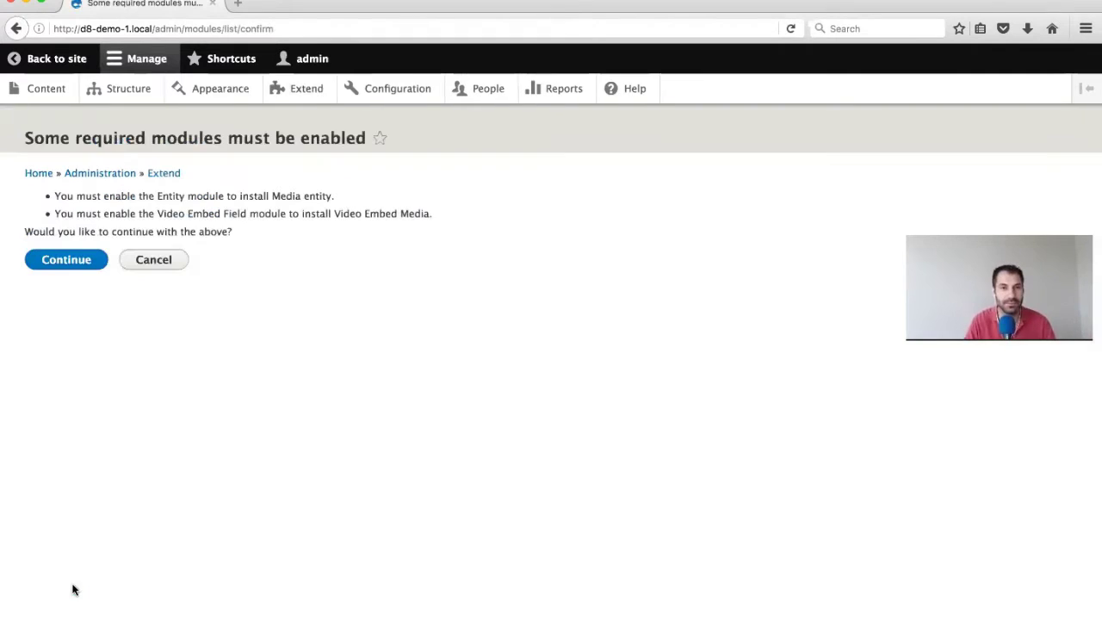
left_click(49, 262)
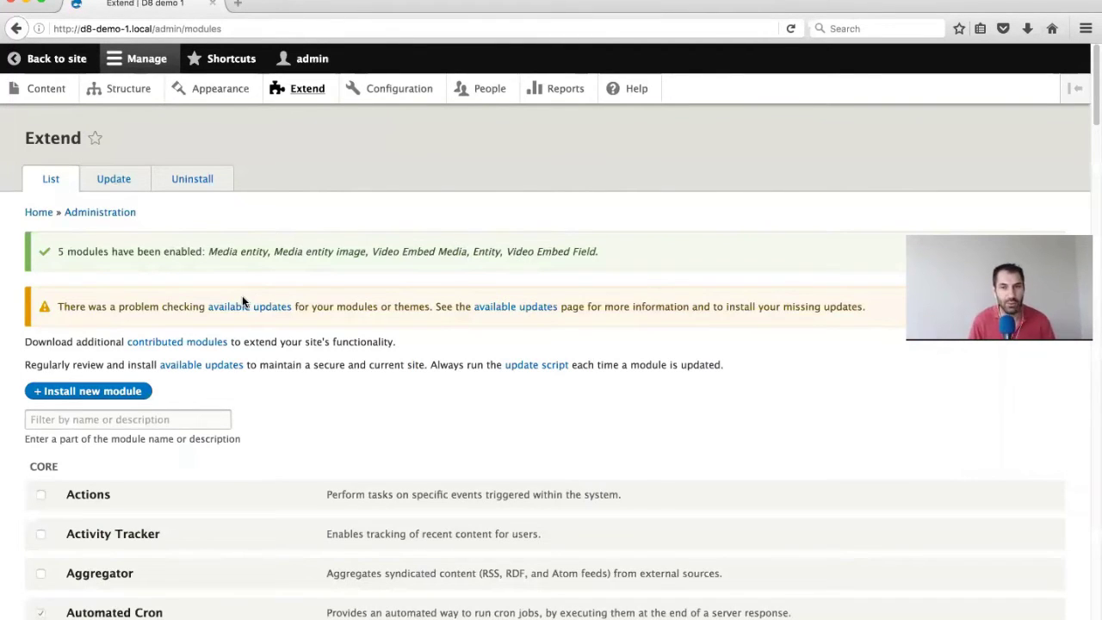
Start a new media bundle labelled "Image" with the description "Used for images."
left_click(127, 88)
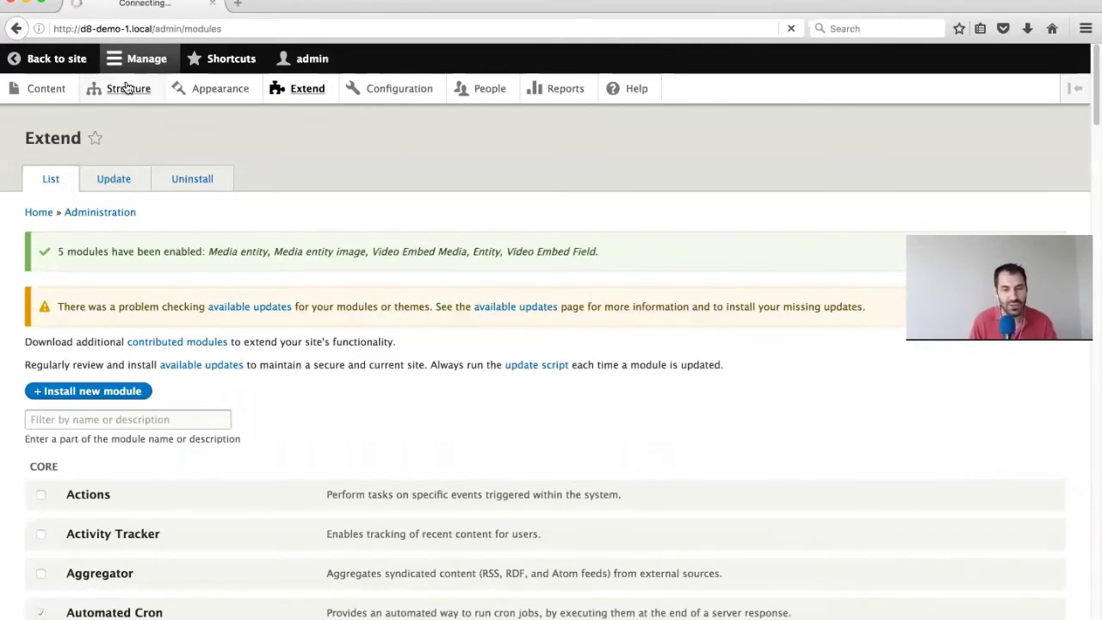
scroll(227, 546, "down", 2)
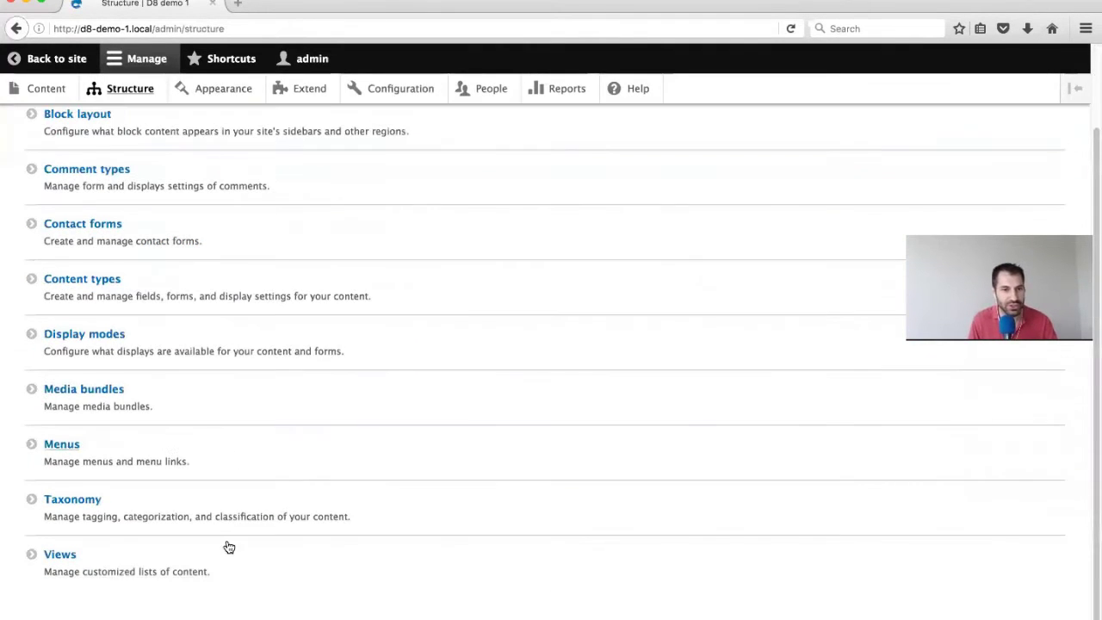
left_click(87, 389)
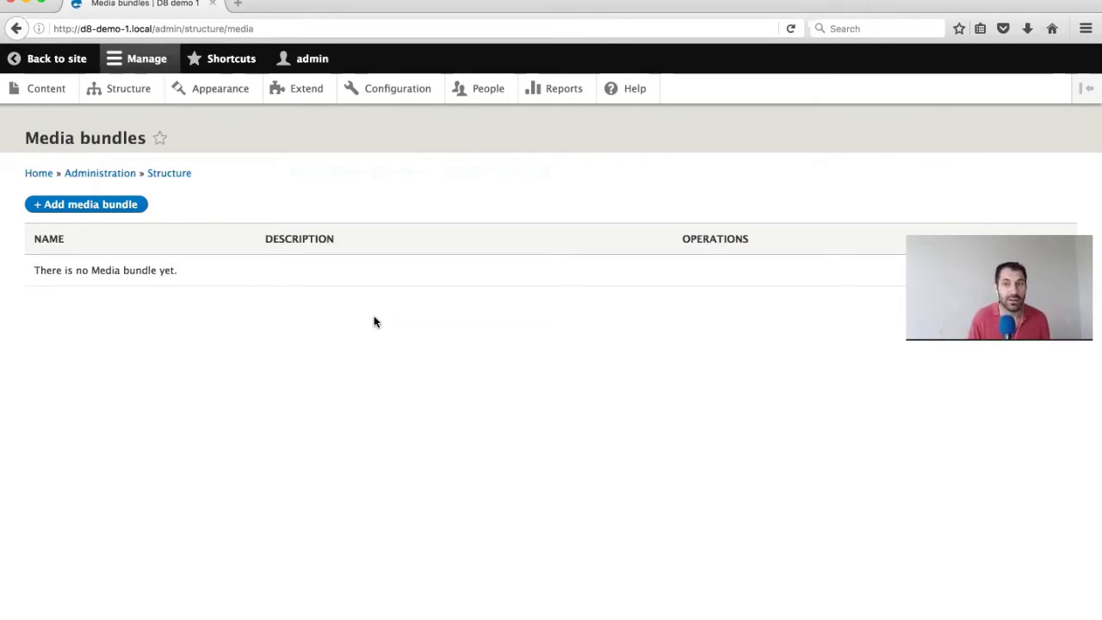
left_click(99, 210)
left_click(83, 219)
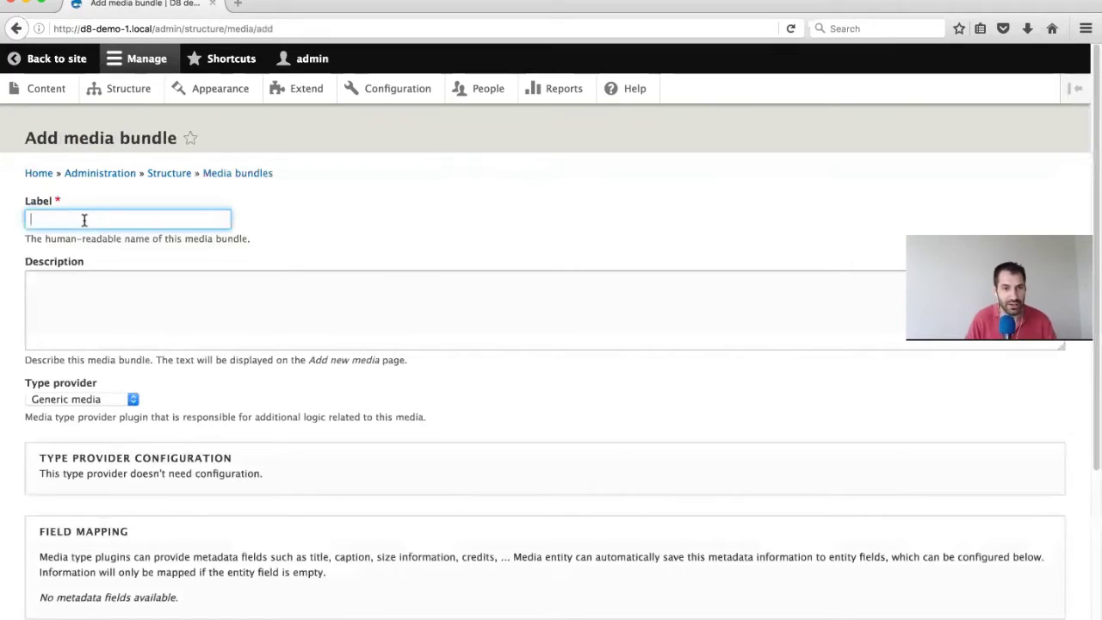
type("Image")
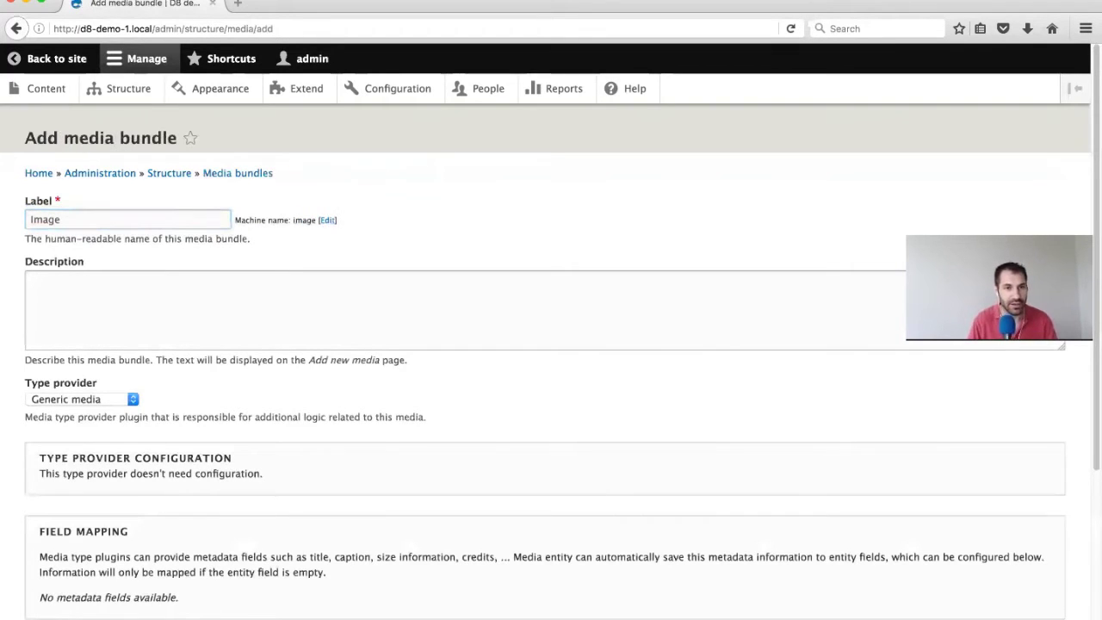
left_click(186, 287)
type("Used for images.")
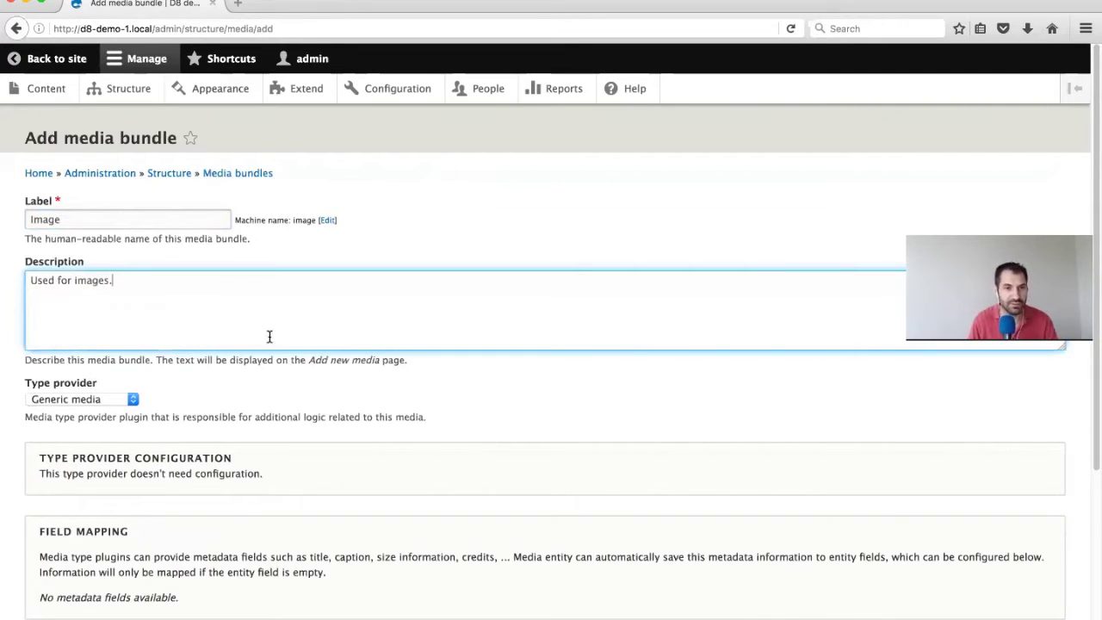
Set the new media bundle's type provider to Image
scroll(124, 374, "down", 1)
left_click(124, 379)
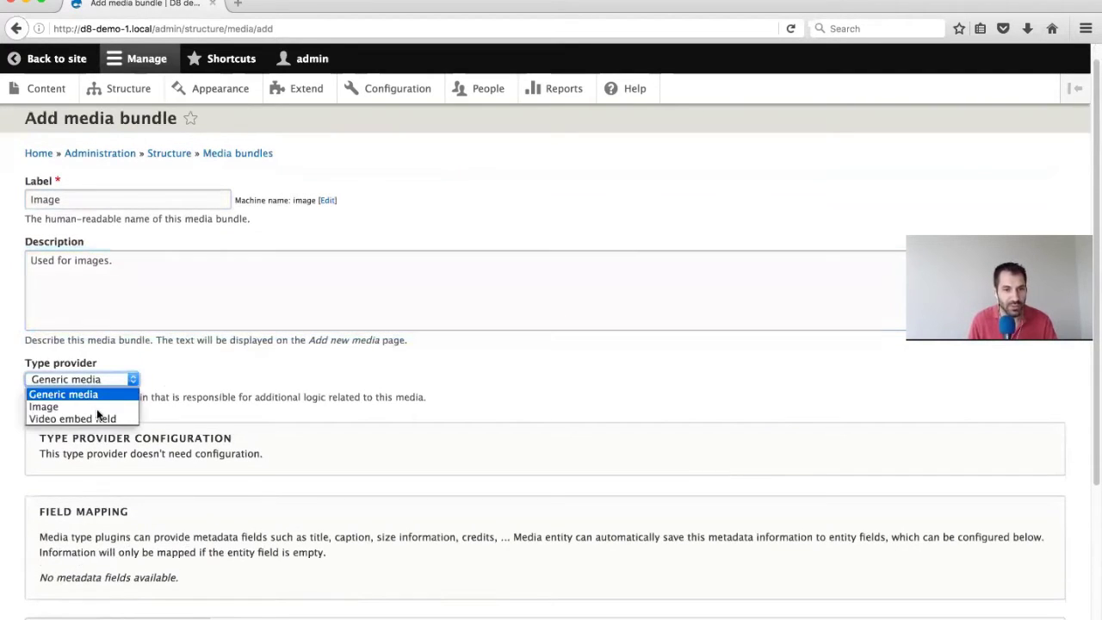
left_click(53, 405)
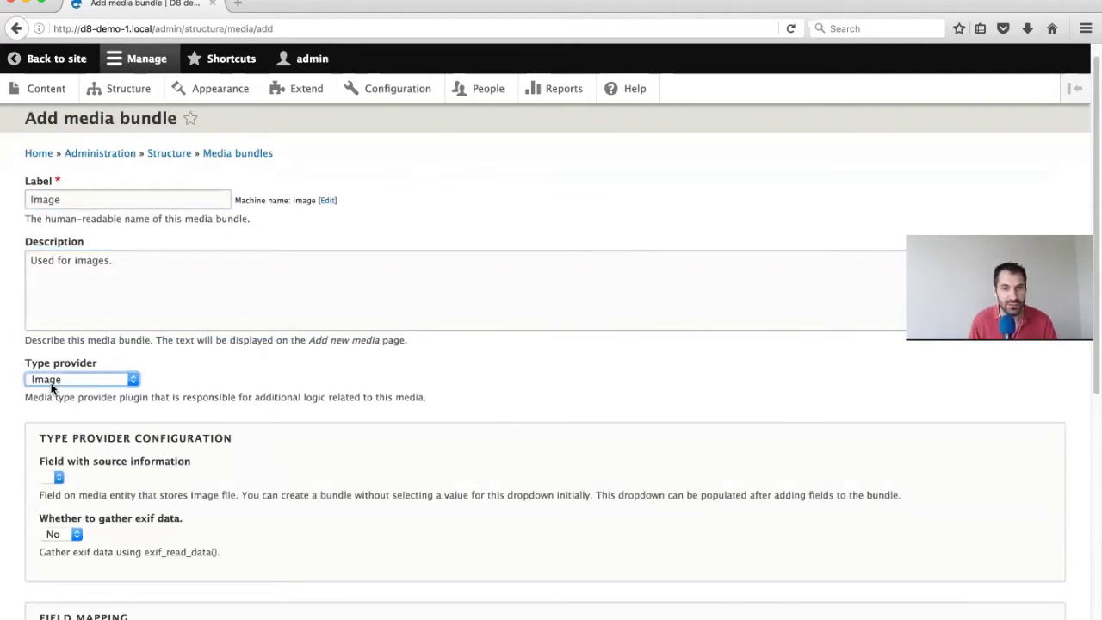
Examine the type provider configuration, especially the available choices for the field with source information
scroll(51, 388, "down", 1)
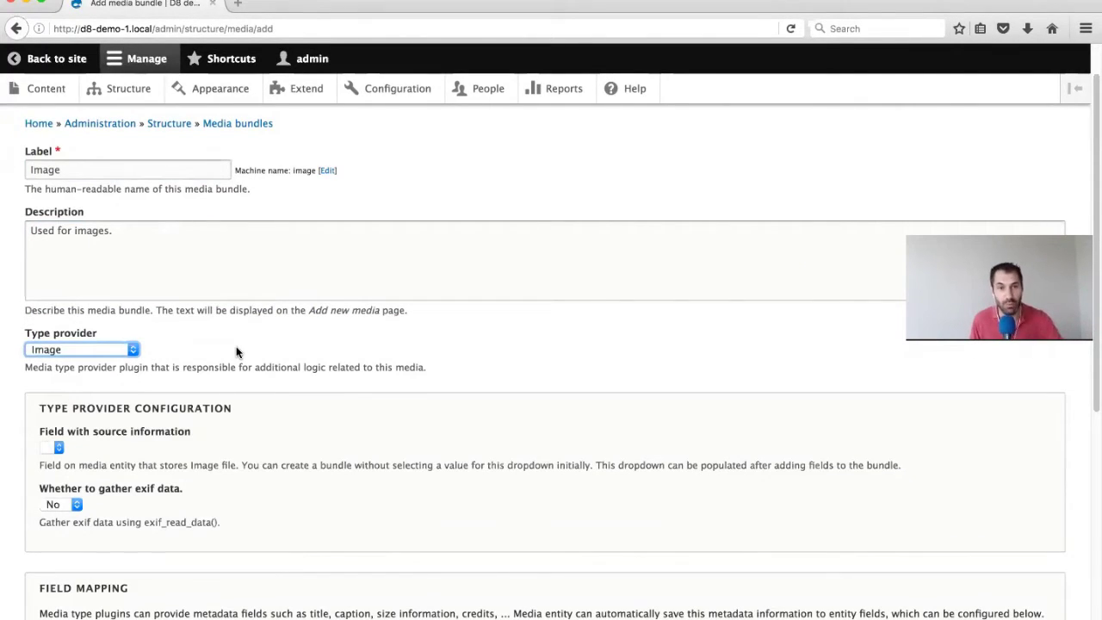
scroll(273, 352, "down", 3)
left_click_drag(230, 347, 44, 344)
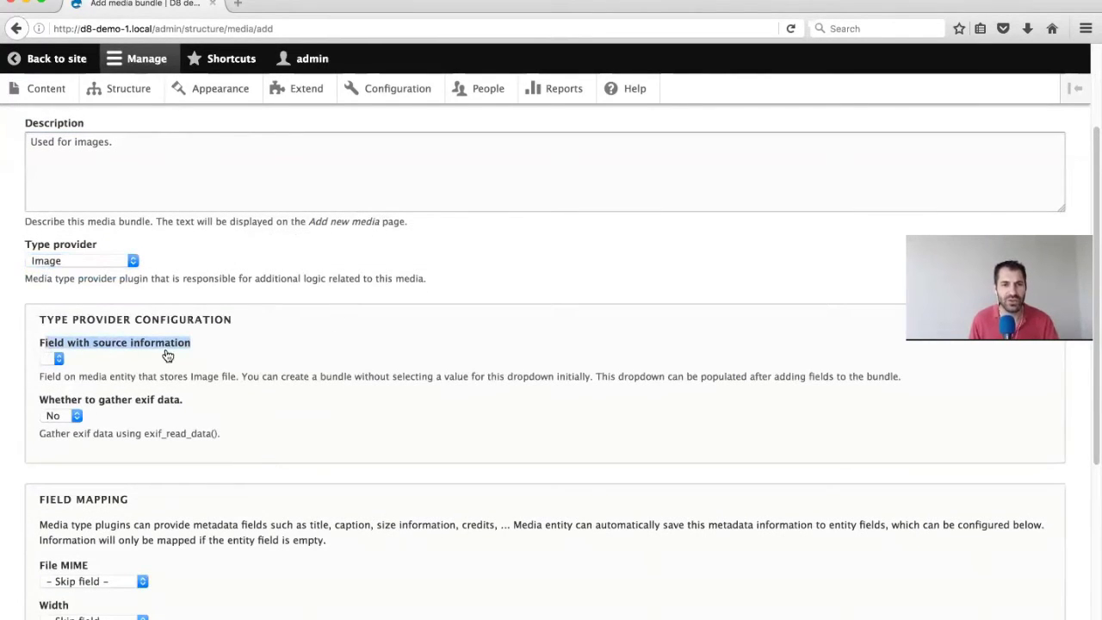
left_click(256, 346)
scroll(313, 340, "up", 1)
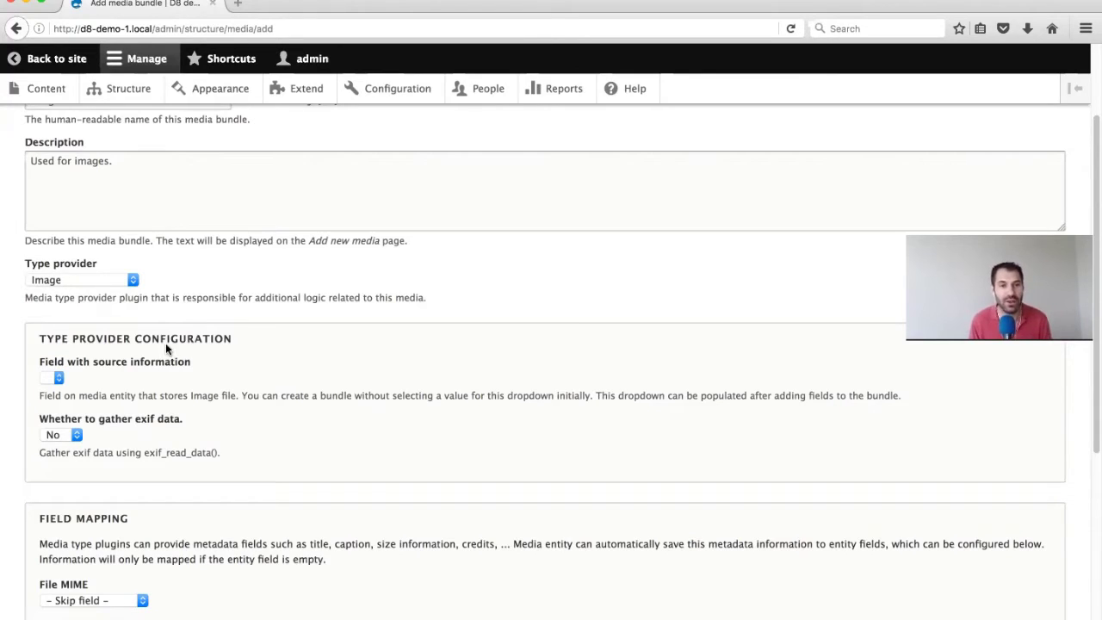
left_click(56, 380)
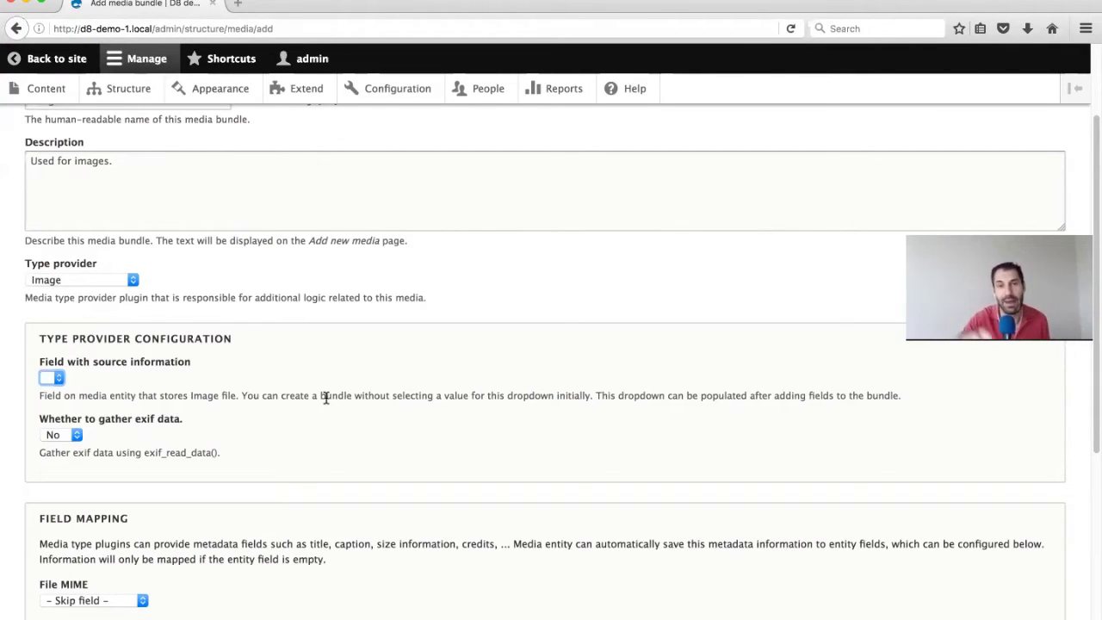
left_click(307, 356)
Save the new Image media bundle with the default field mapping and publishing options
scroll(130, 211, "down", 3)
scroll(130, 213, "down", 5)
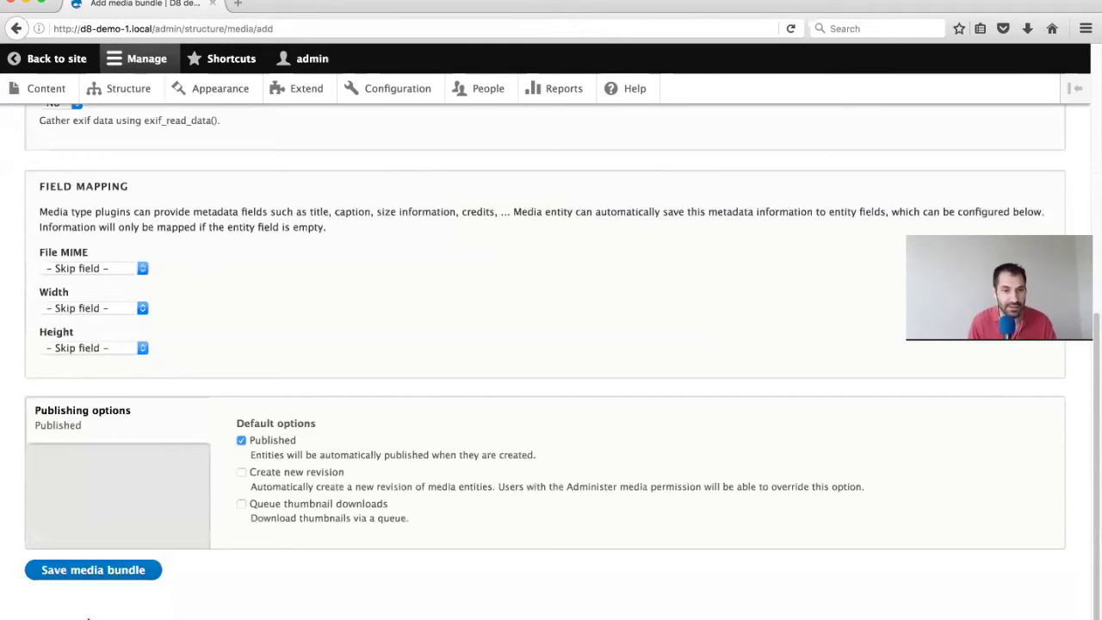
left_click(86, 570)
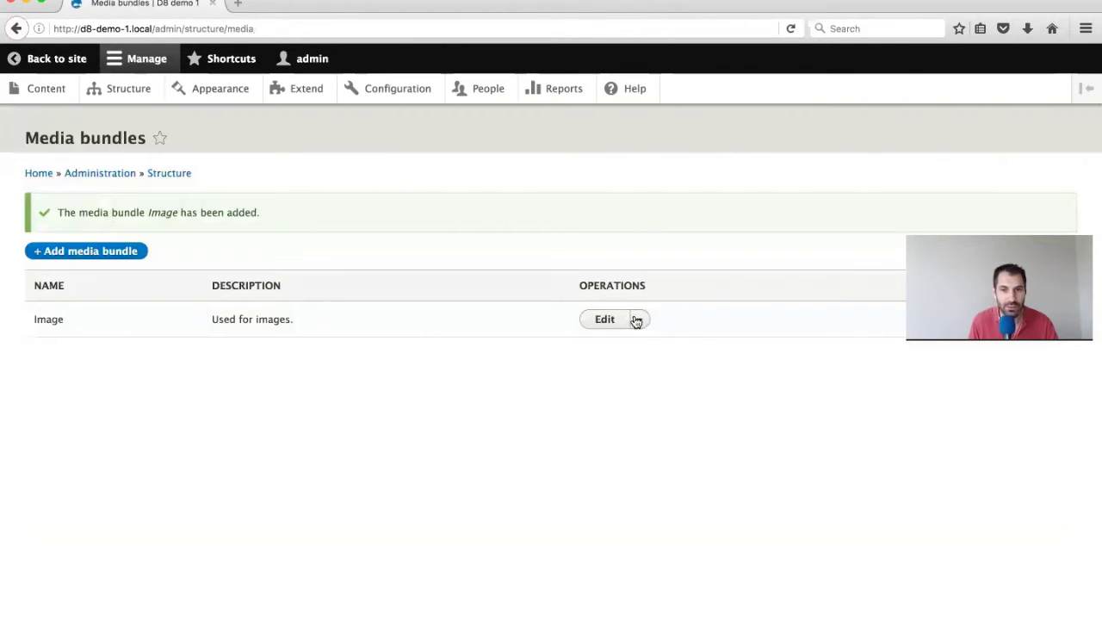
Add a new field of type Image, labelled "Image", to the Image media bundle
left_click(636, 321)
left_click(633, 340)
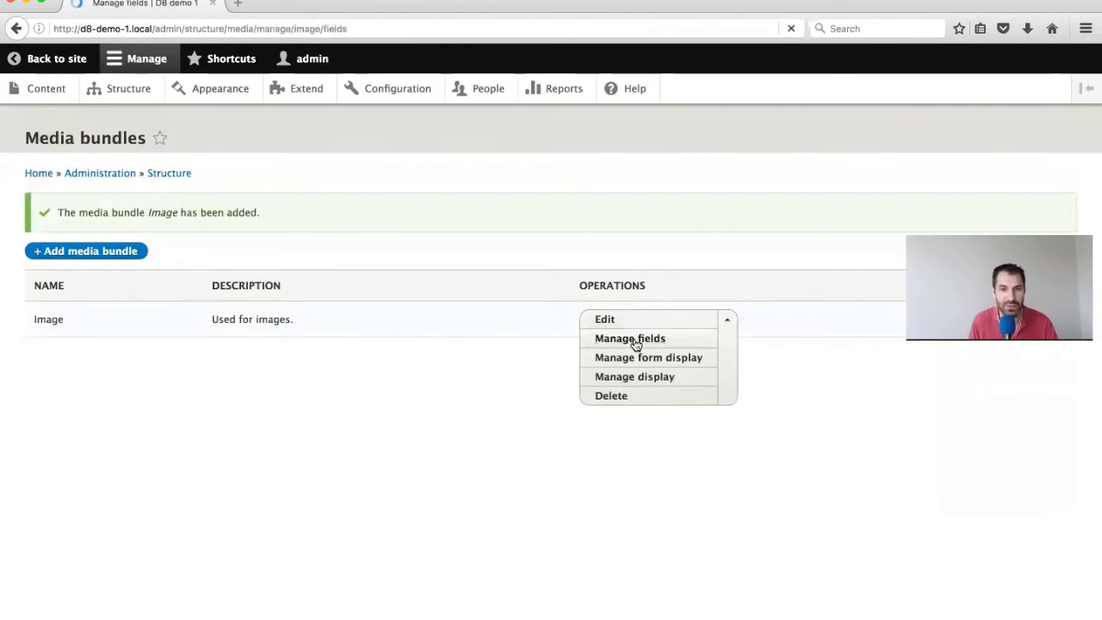
left_click(65, 247)
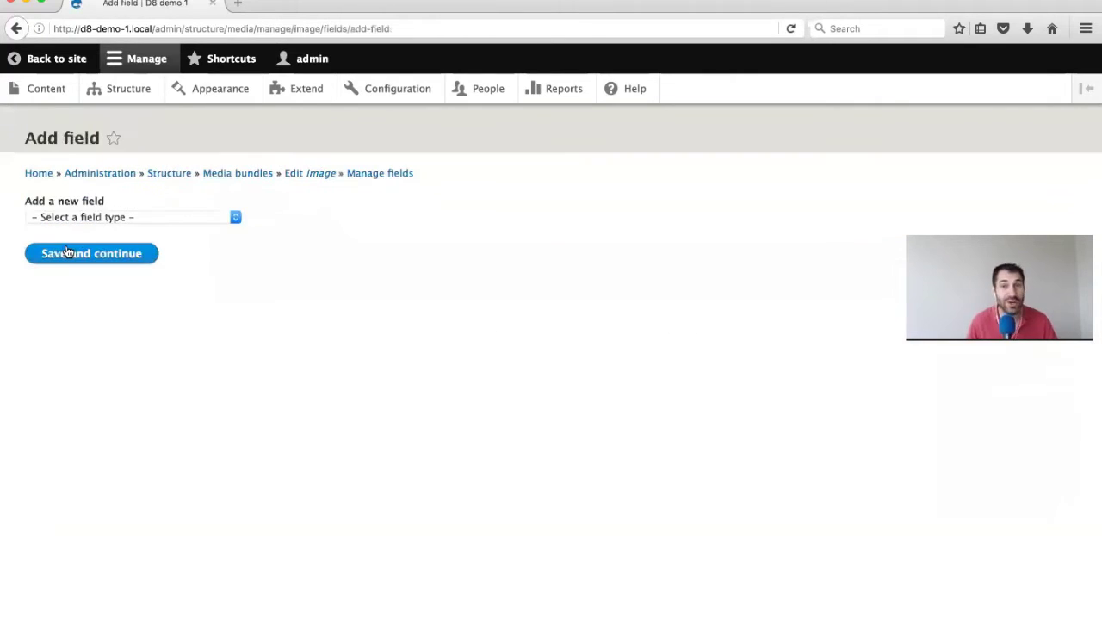
left_click(93, 217)
scroll(105, 430, "down", 1)
left_click(103, 435)
left_click(84, 265)
type("Image")
left_click(116, 296)
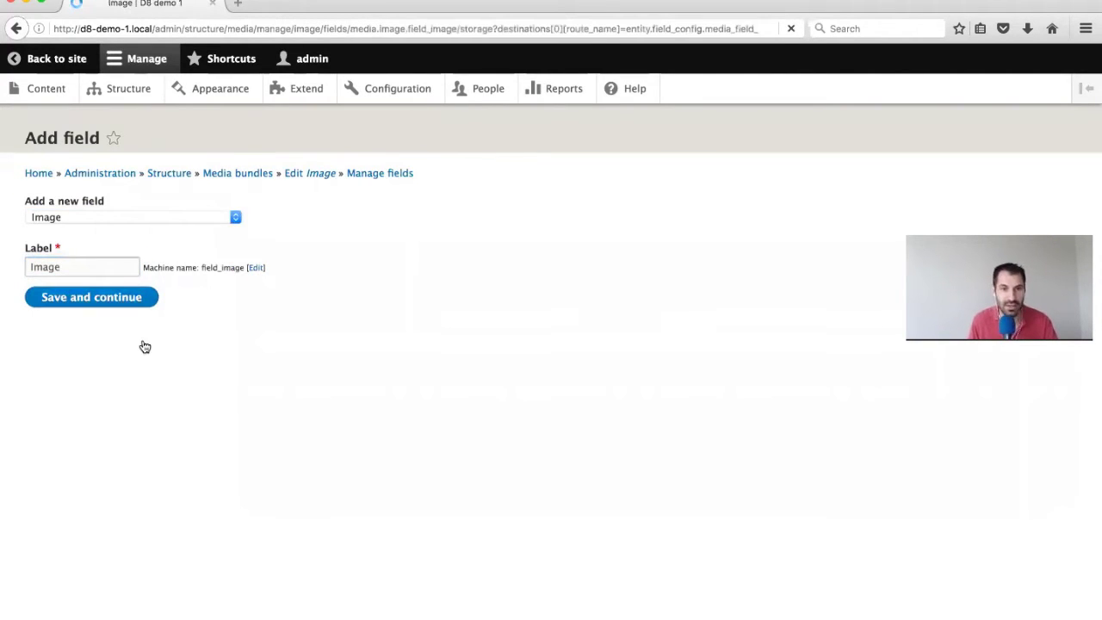
Save the Image field's default storage settings, then make the field required and save its configuration
scroll(105, 398, "down", 2)
left_click(121, 570)
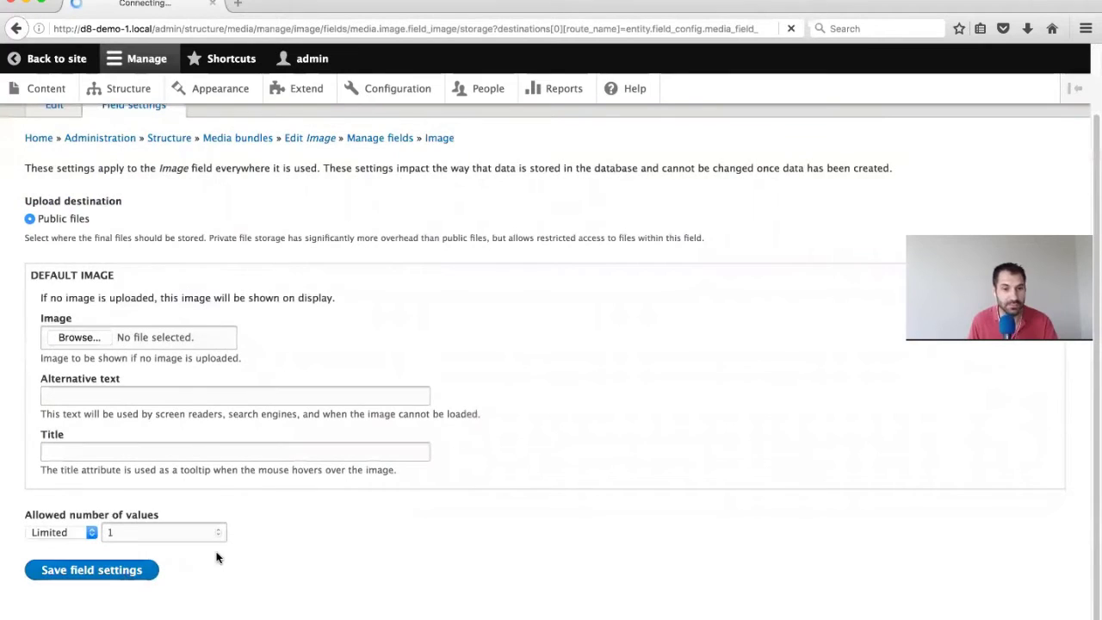
left_click(72, 460)
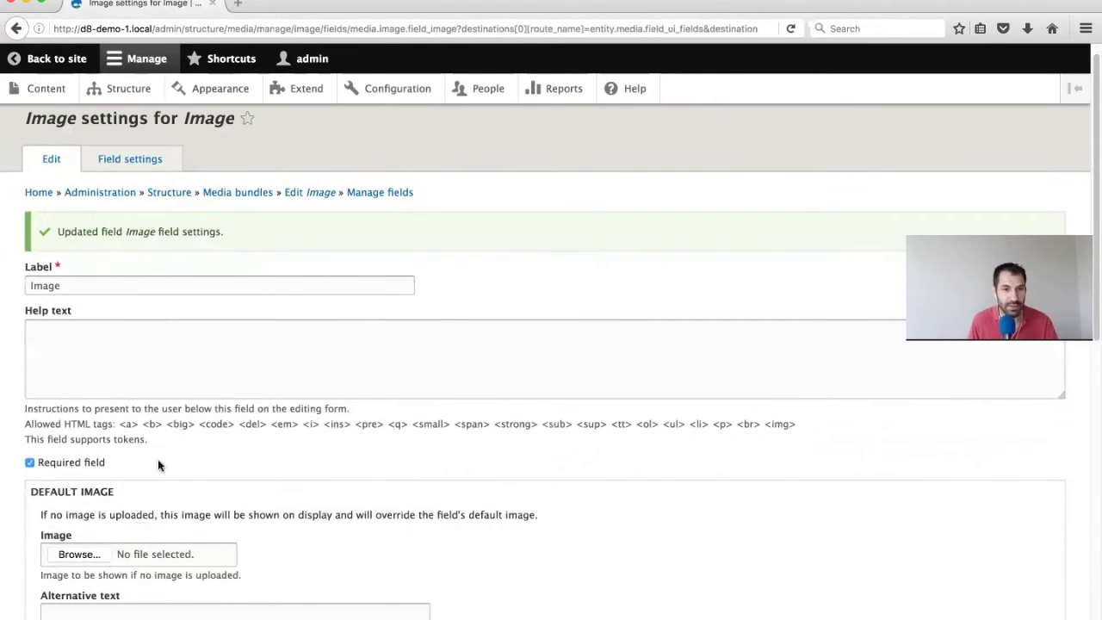
scroll(93, 517, "down", 6)
scroll(93, 602, "down", 2)
left_click(79, 570)
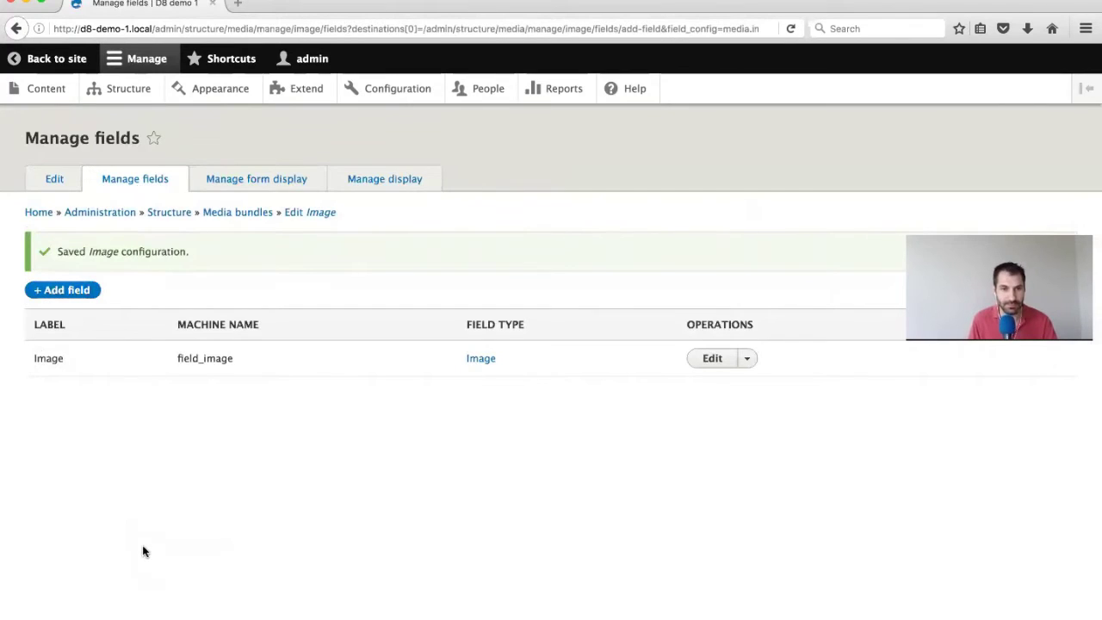
Choose the Image field as the Image bundle's field with source information and save the media bundle
left_click(51, 186)
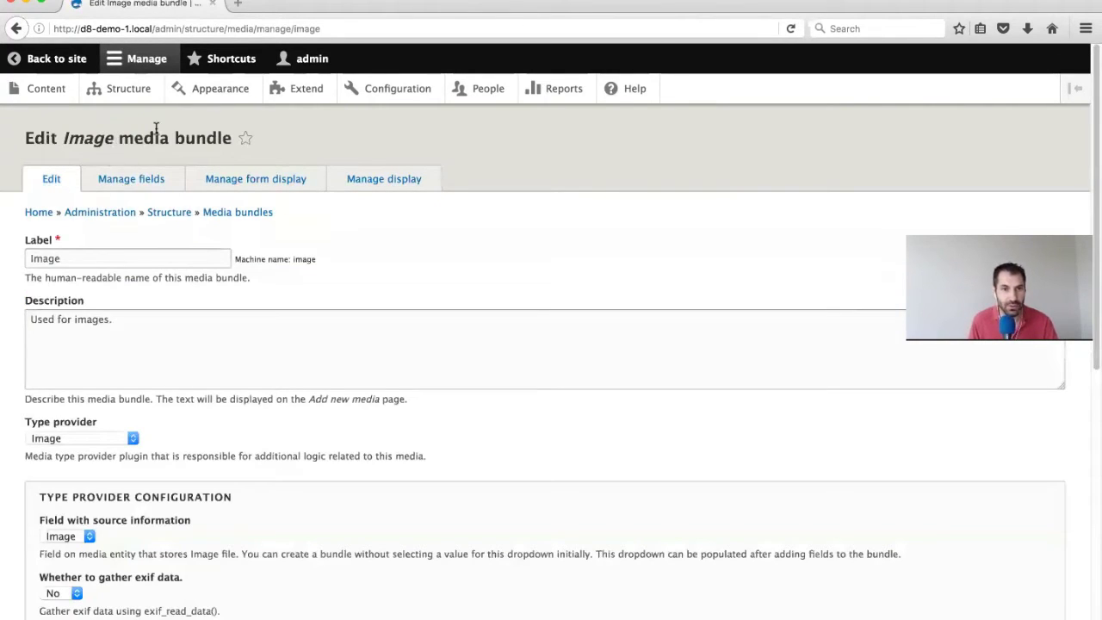
scroll(273, 209, "down", 5)
left_click(76, 277)
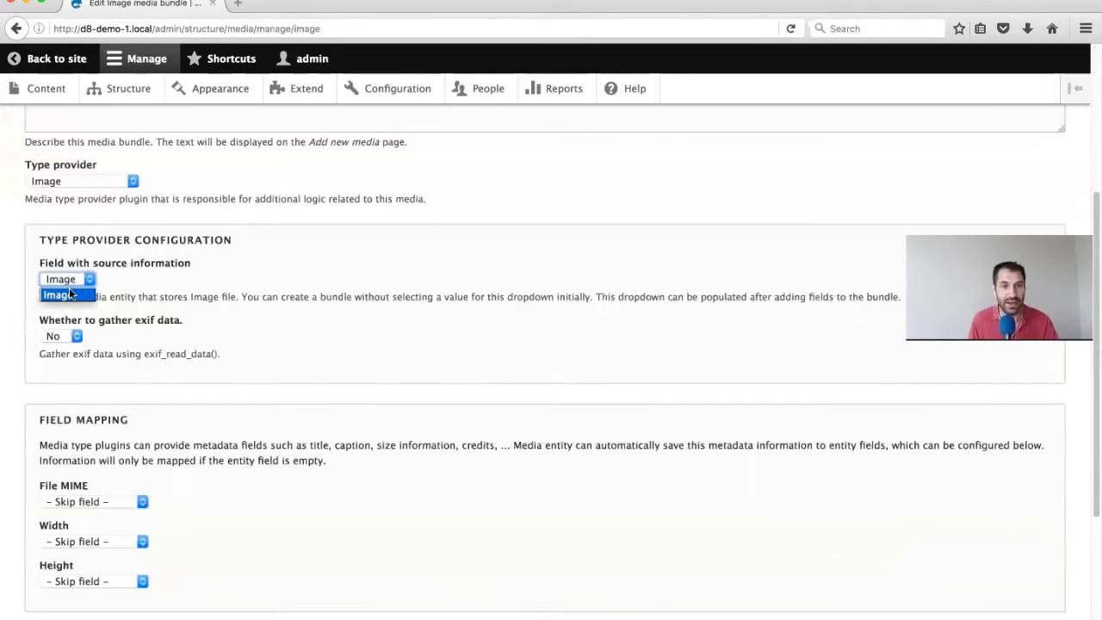
left_click(69, 296)
scroll(197, 345, "down", 5)
left_click(94, 570)
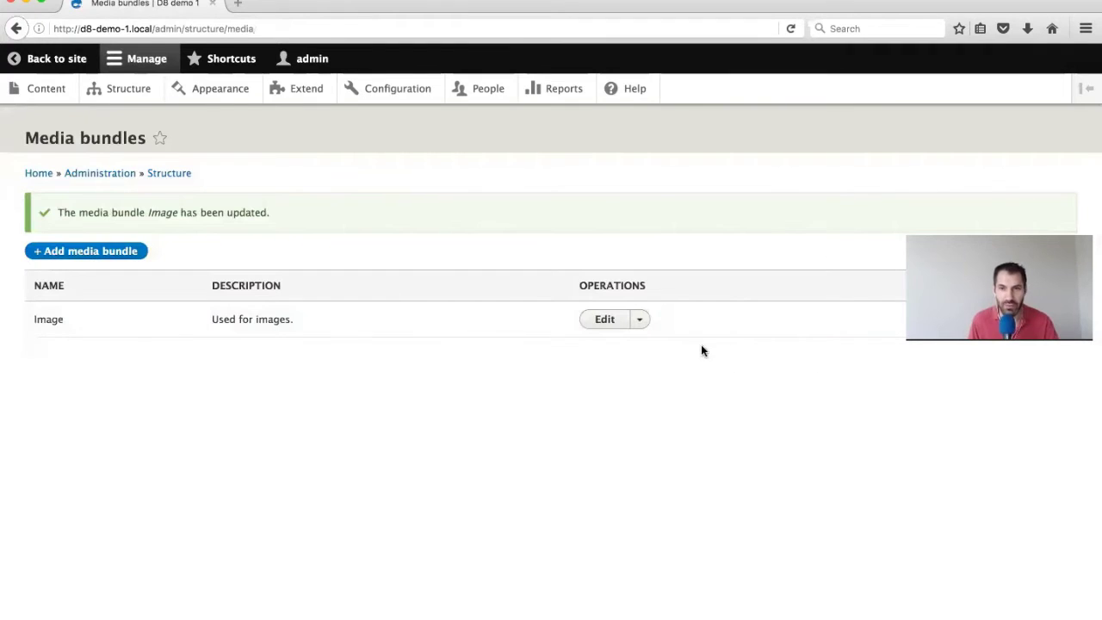
Reopen the Image media bundle and examine its field mapping settings, including the choices for Width
left_click(615, 325)
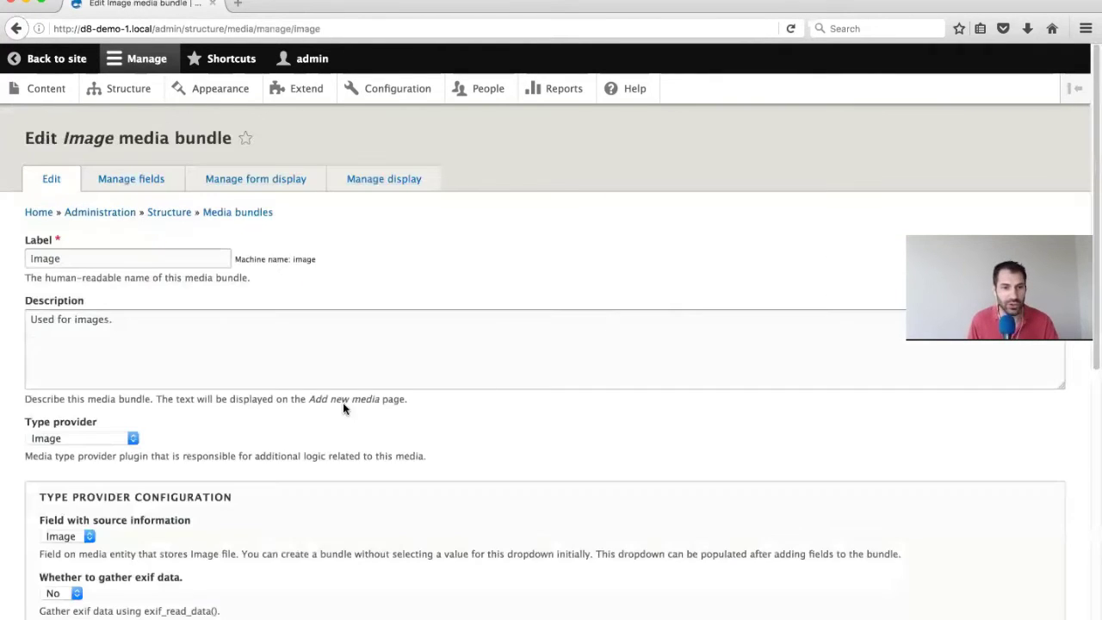
scroll(342, 402, "down", 5)
scroll(374, 406, "down", 3)
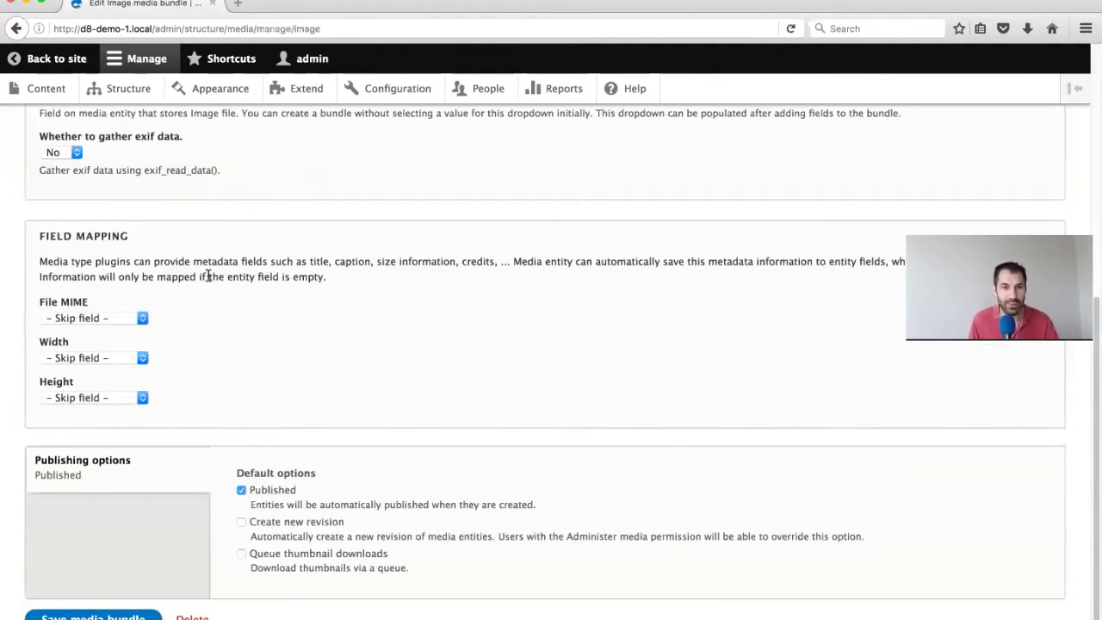
scroll(258, 294, "up", 3)
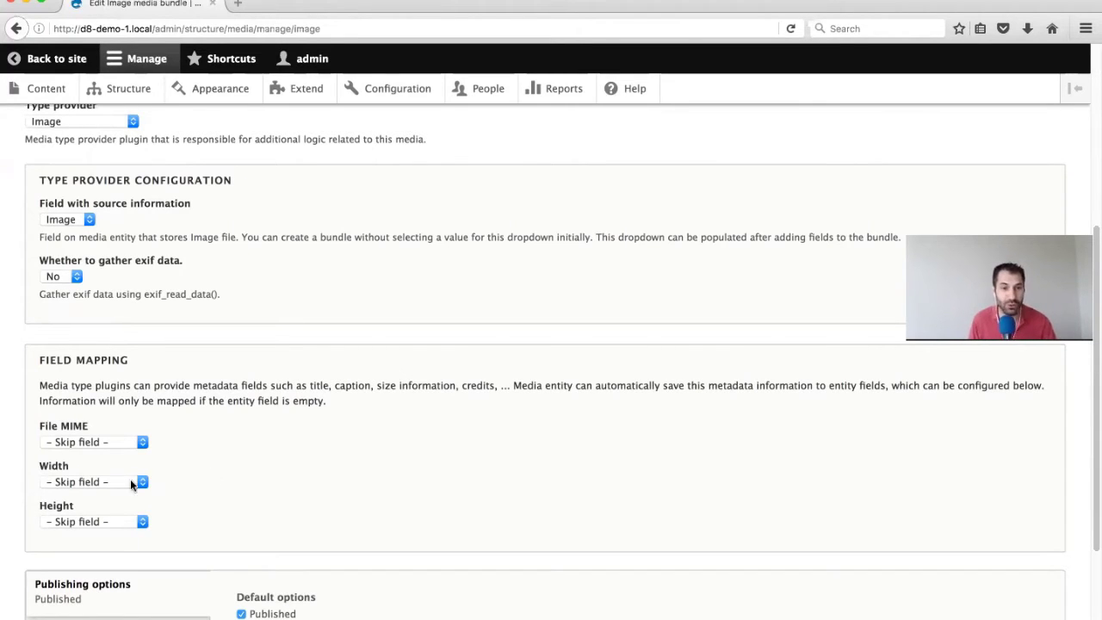
left_click(76, 484)
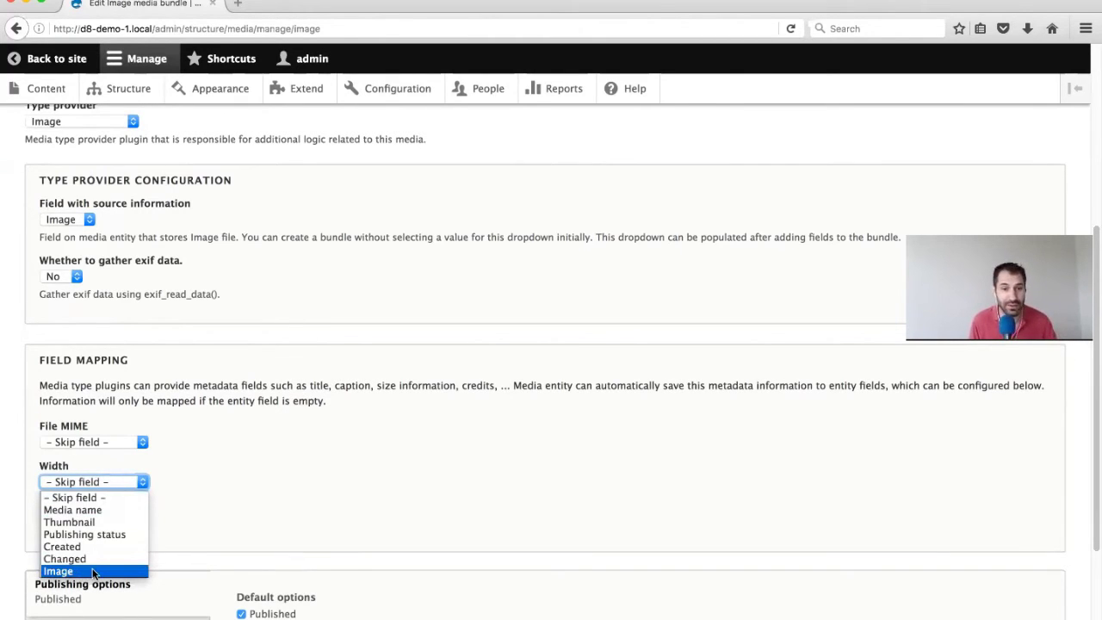
left_click(268, 517)
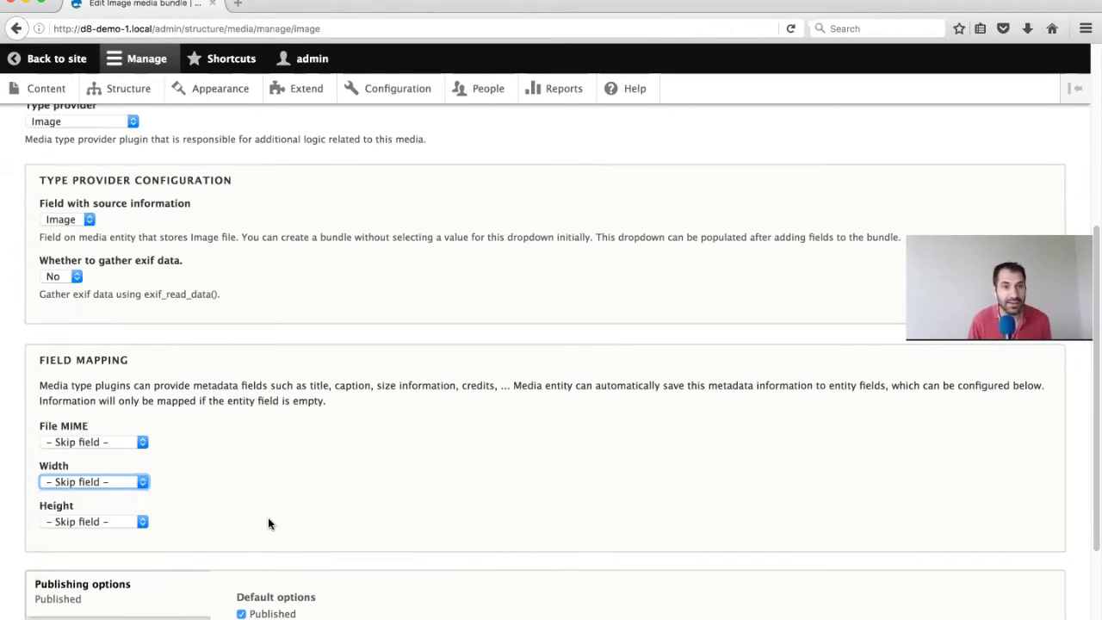
Leave the Image bundle's metadata field mappings skipped and save the media bundle
scroll(105, 243, "up", 1)
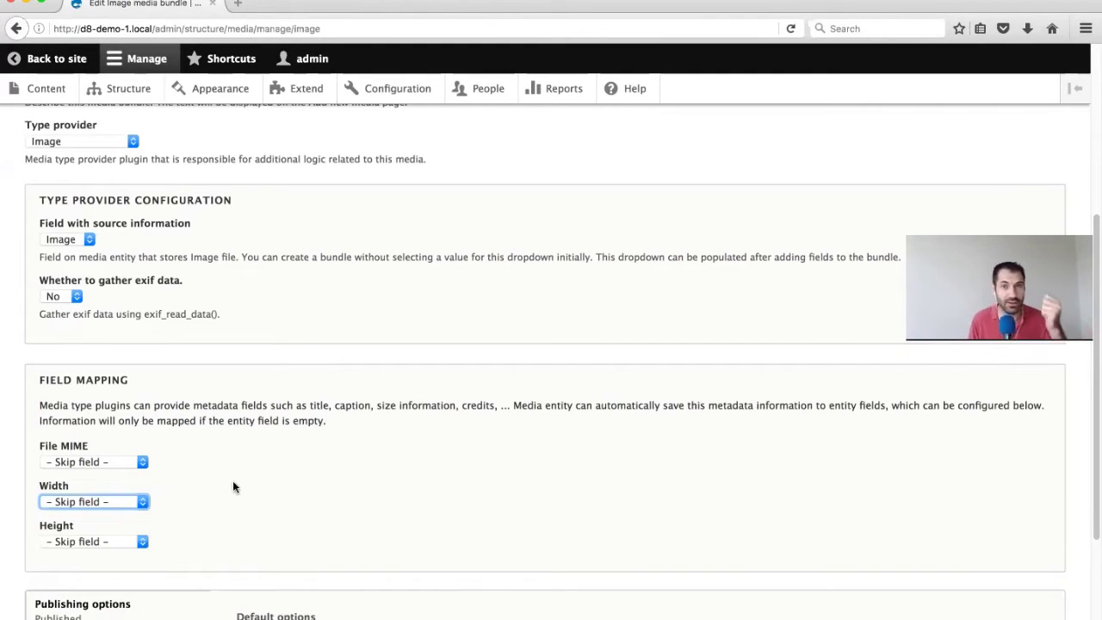
scroll(262, 486, "down", 5)
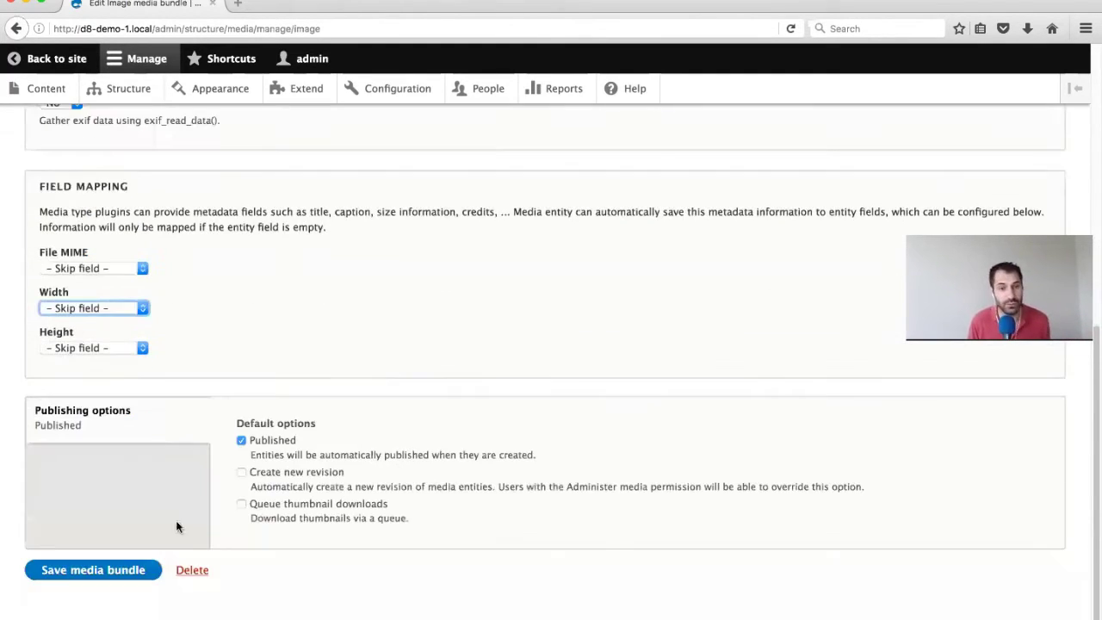
left_click(62, 571)
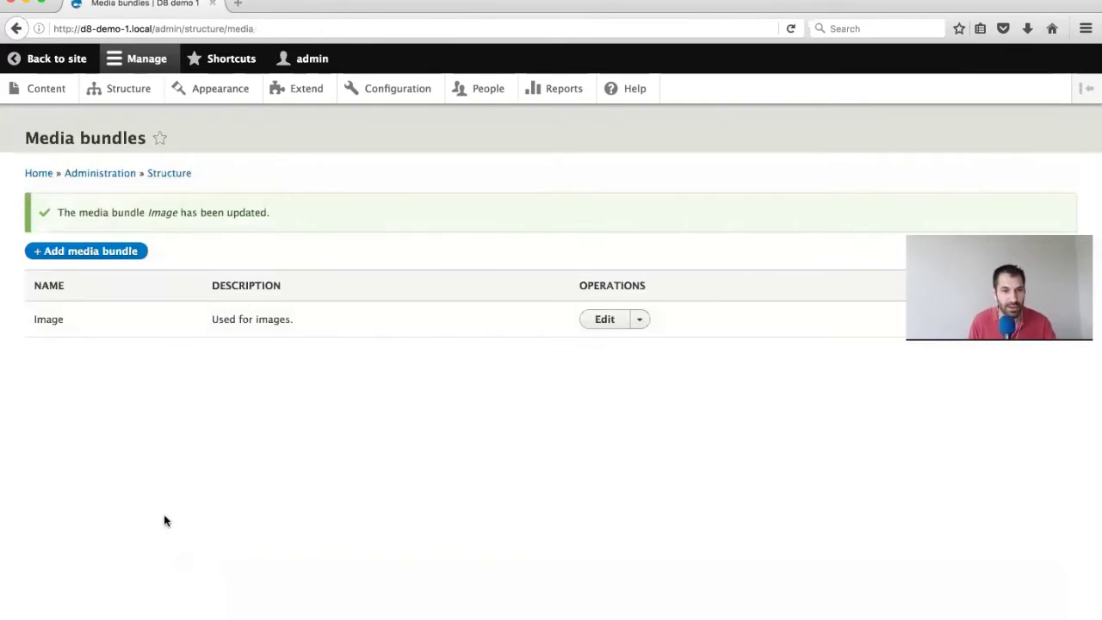
Start a new media bundle labelled "Video embed"
left_click(93, 252)
left_click(101, 219)
type("Video ")
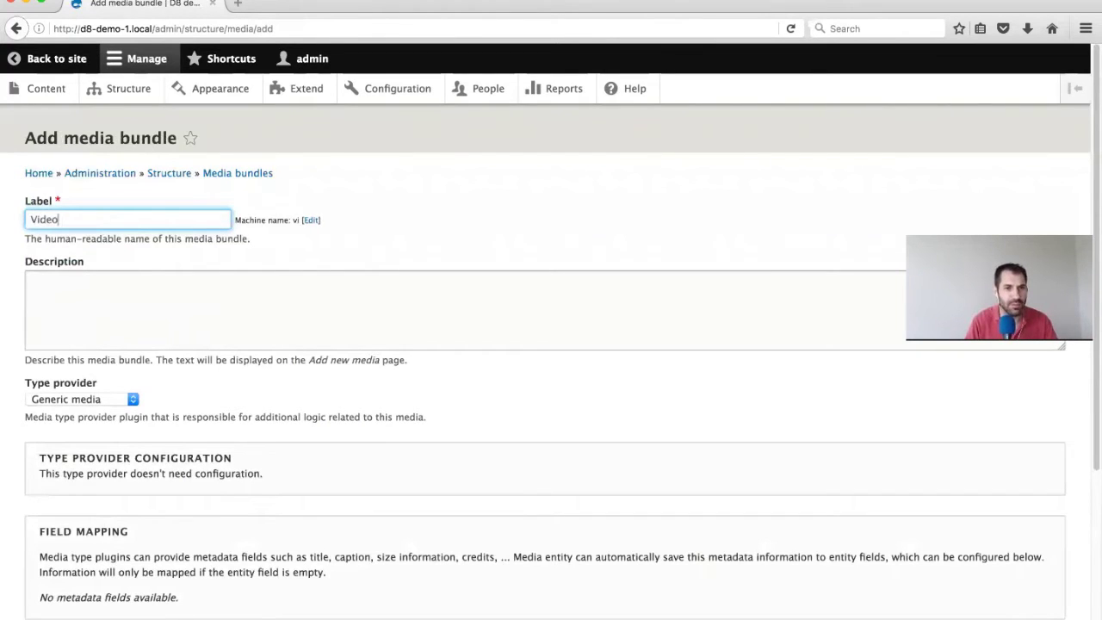
type("meb")
key("BackSpace")
key("BackSpace")
key("BackSpace")
type("embed")
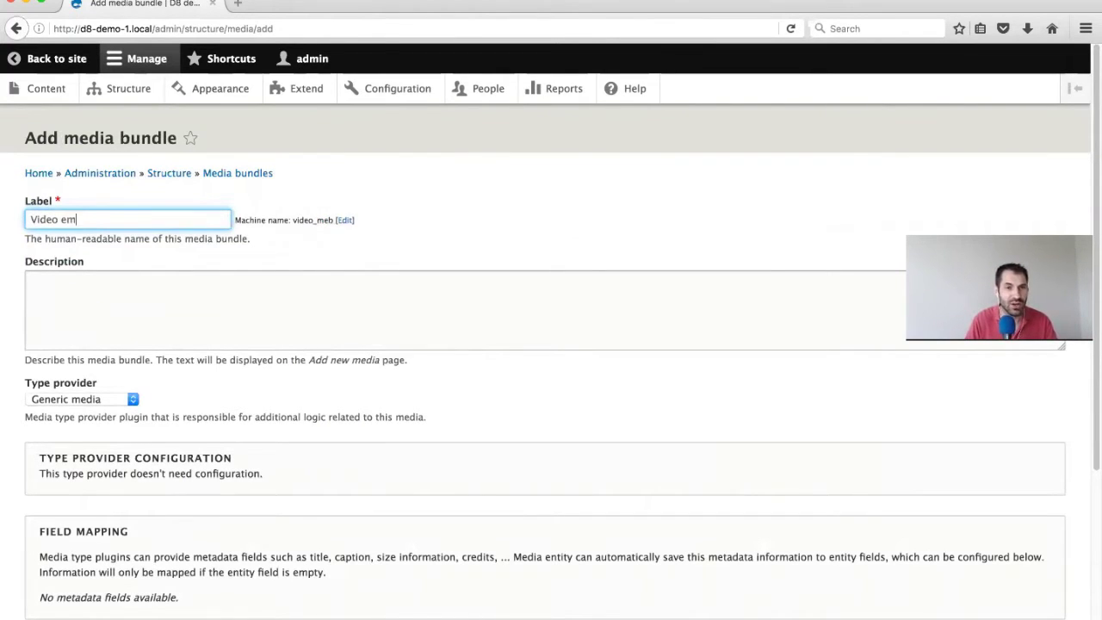
Describe the bundle as "Used for embedding videos." and choose Video embed field as its type provider
left_click(109, 284)
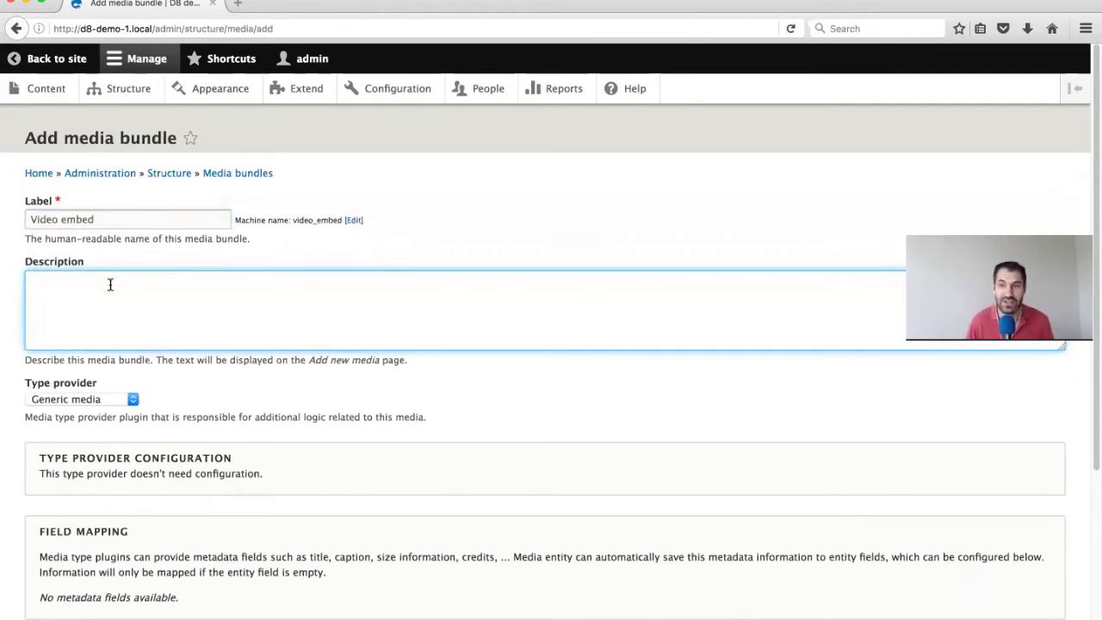
type("Used for em")
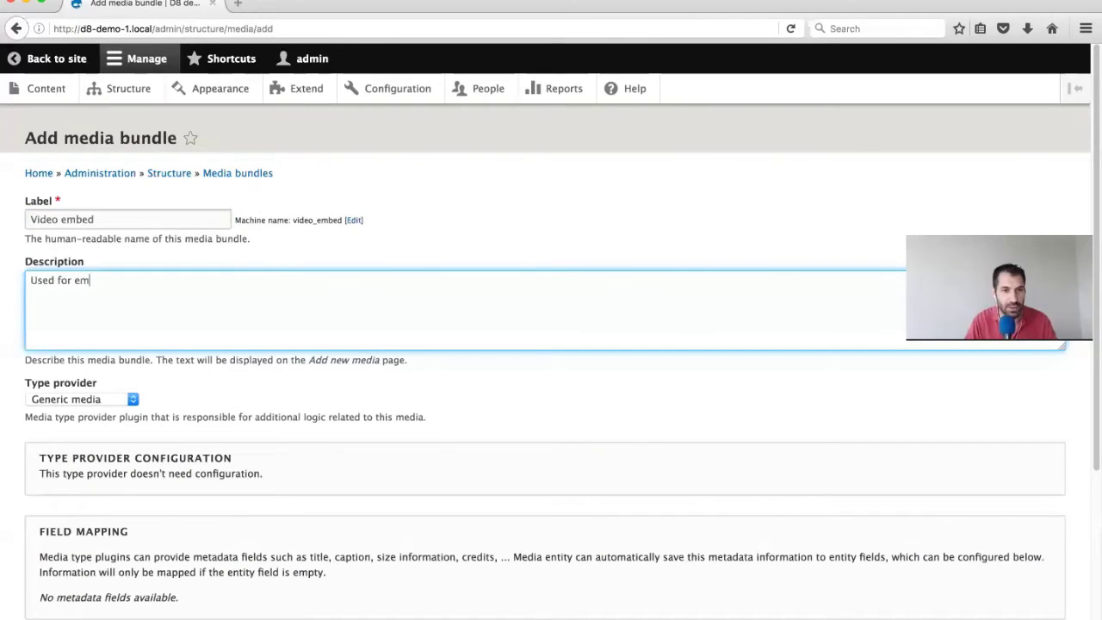
type("bedding ivd")
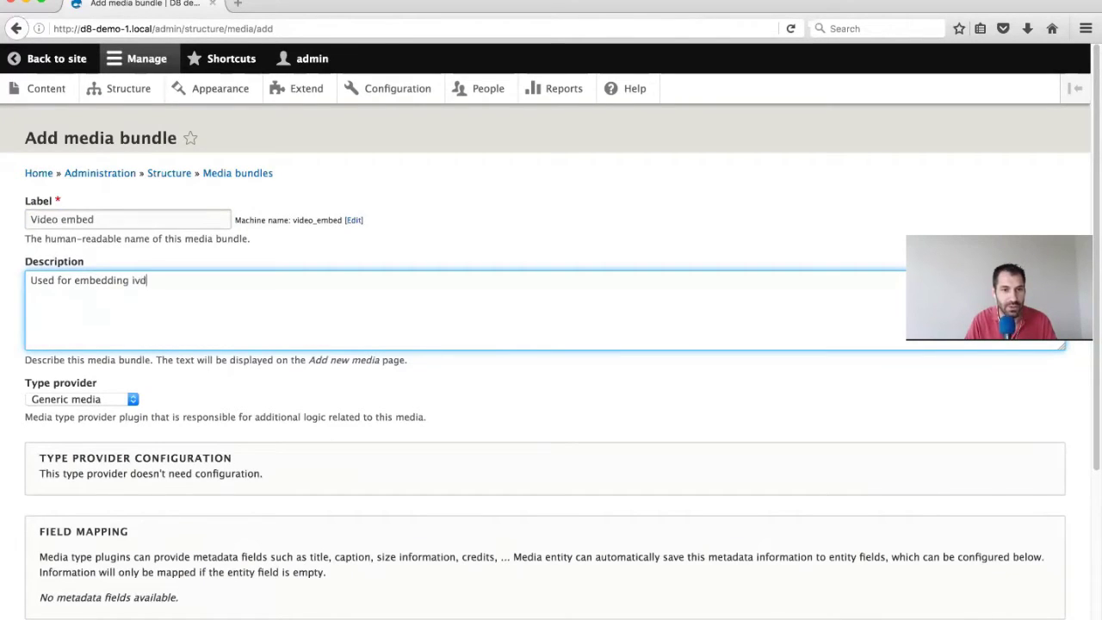
key("BackSpace")
key("BackSpace")
key("BackSpace")
type("videos.")
left_click(69, 400)
left_click(84, 439)
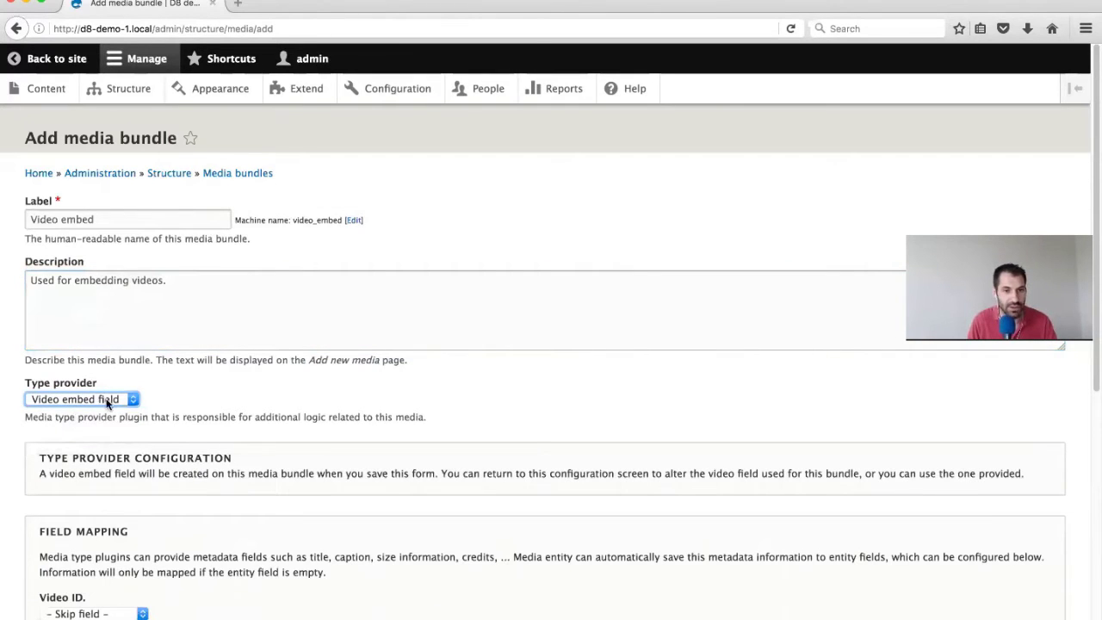
Review the Video embed bundle's provider and field mapping settings, then save the media bundle with all mappings skipped
scroll(345, 361, "down", 5)
scroll(465, 284, "up", 1)
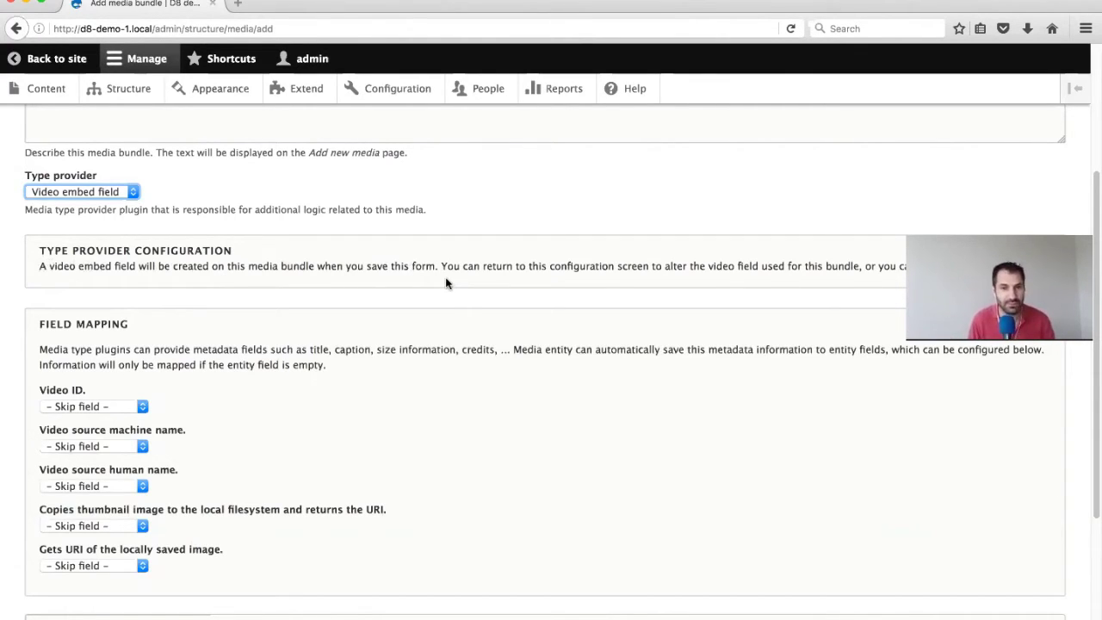
scroll(362, 302, "down", 1)
scroll(366, 303, "down", 3)
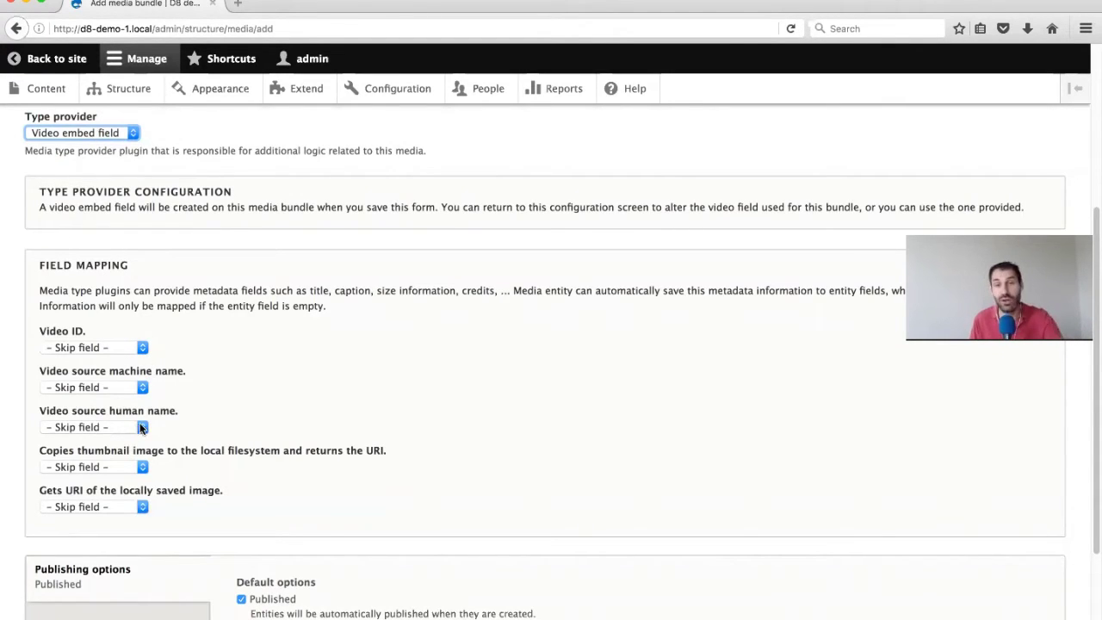
scroll(197, 421, "down", 4)
left_click(69, 571)
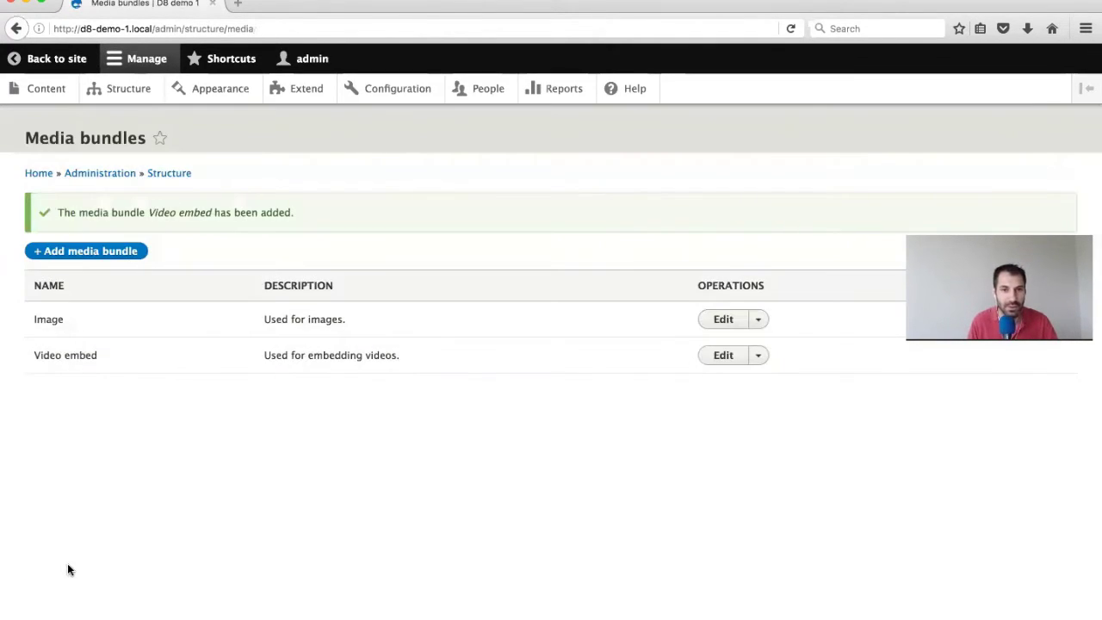
Examine the fields of the Video embed bundle, including the Video URL field's machine name and type, then return to the bundle list
left_click(757, 356)
left_click(745, 377)
left_click_drag(367, 319, 188, 317)
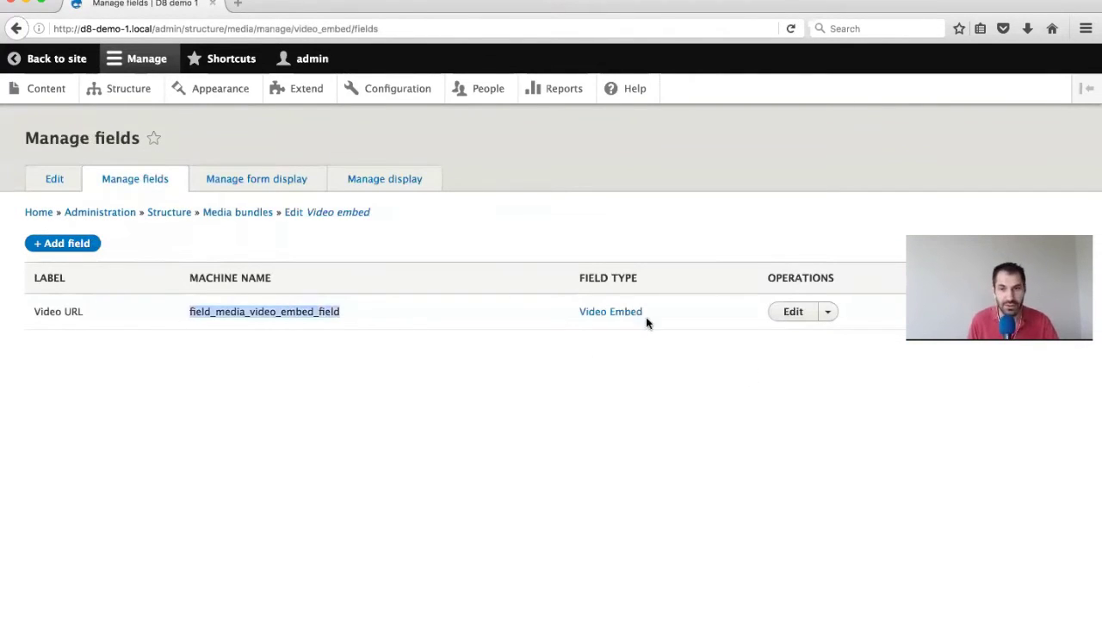
left_click(686, 348)
key("super+Left")
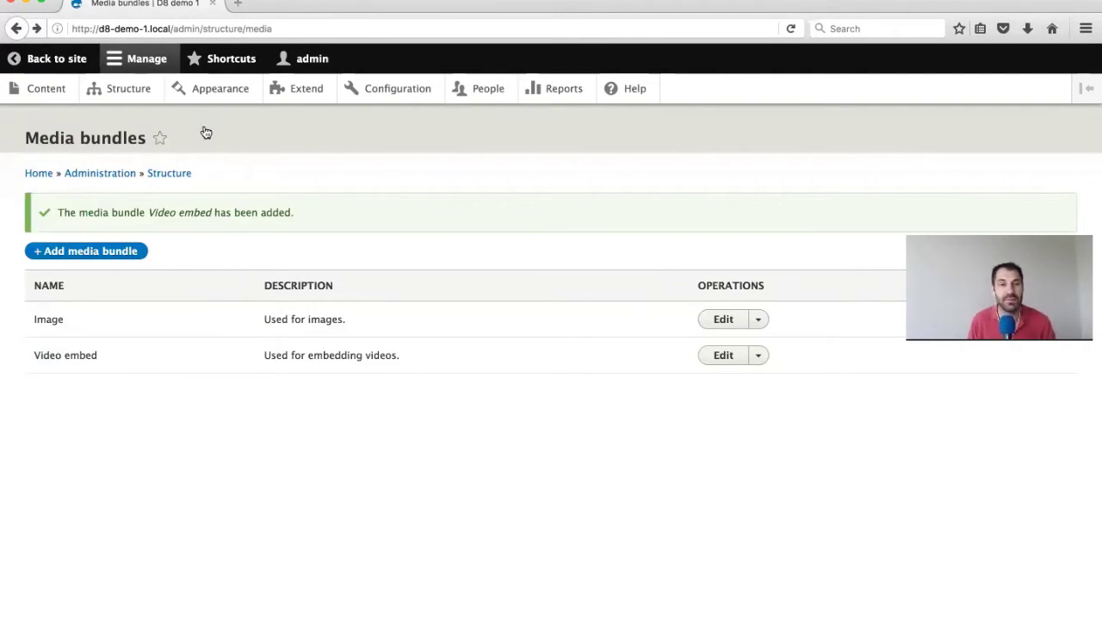
Check the Content page for a media listing, filter the module list by "media" to check which modules are installed, and return to Content
left_click(40, 90)
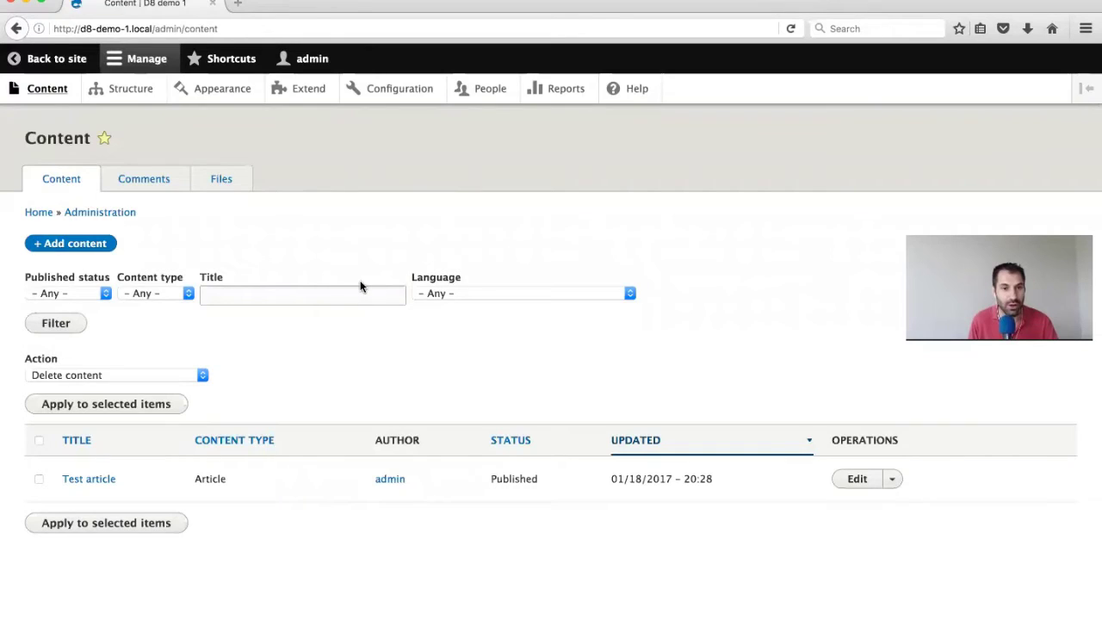
left_click(293, 92)
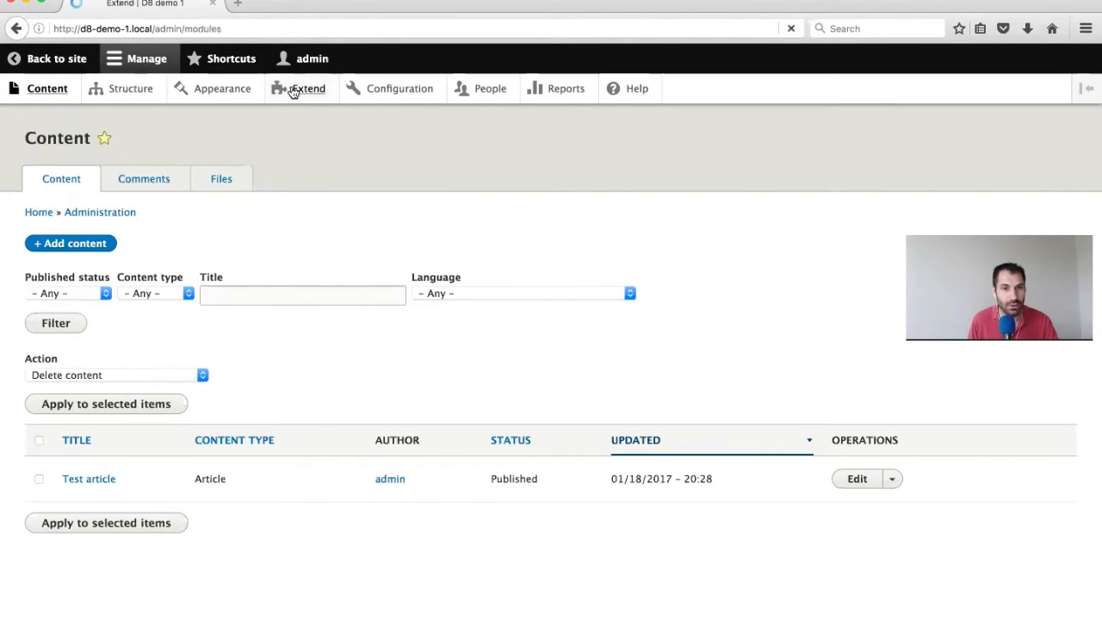
scroll(152, 280, "down", 5)
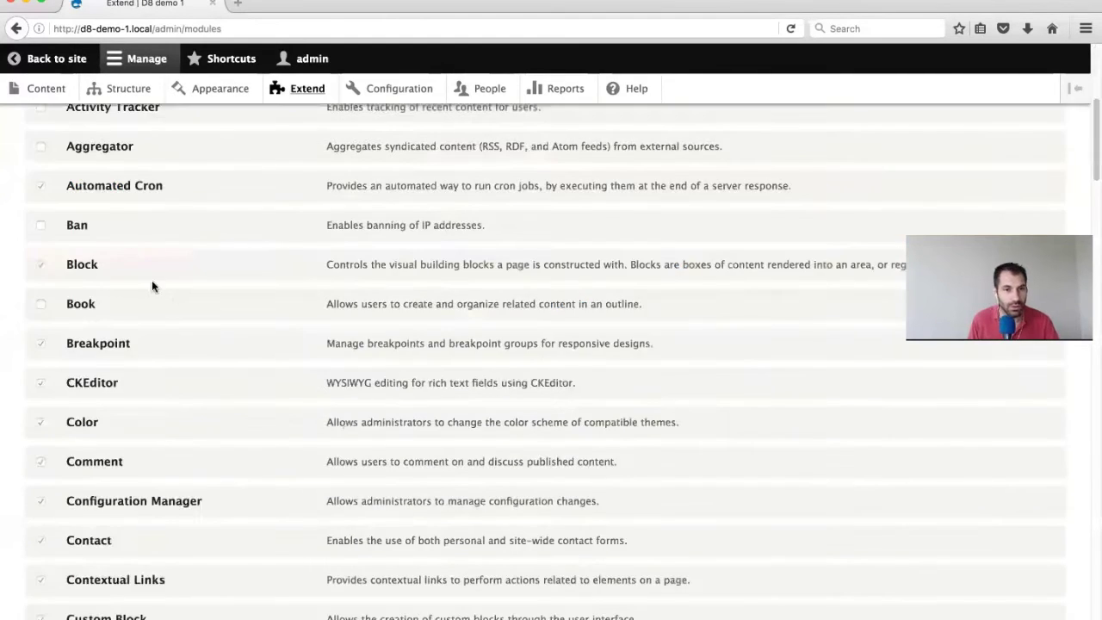
scroll(152, 280, "up", 4)
left_click(143, 280)
type("media")
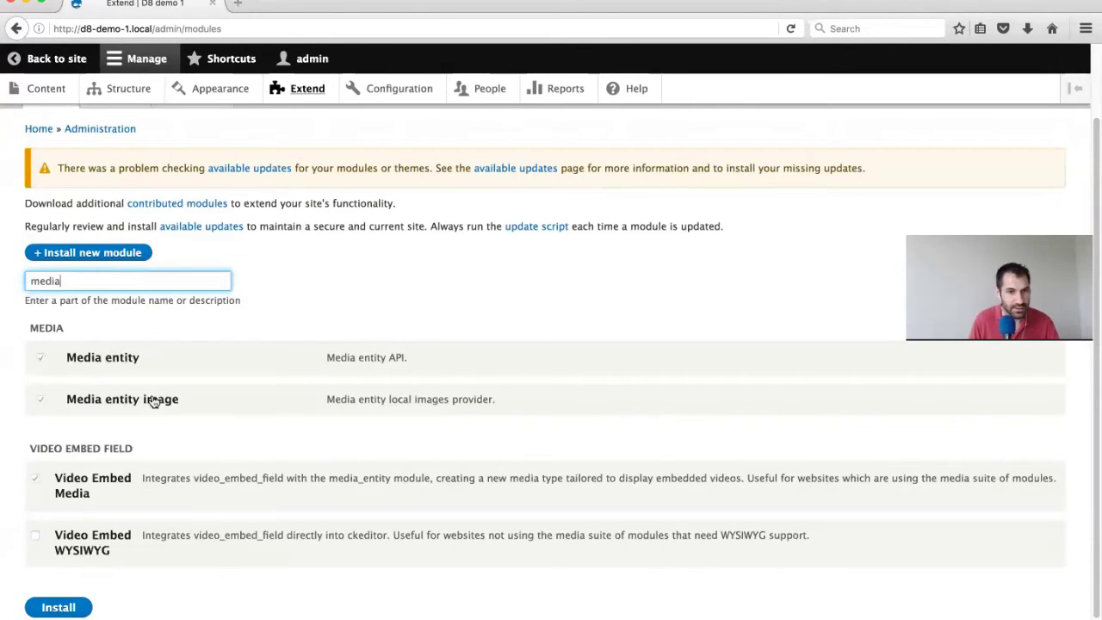
scroll(61, 113, "up", 2)
left_click(45, 89)
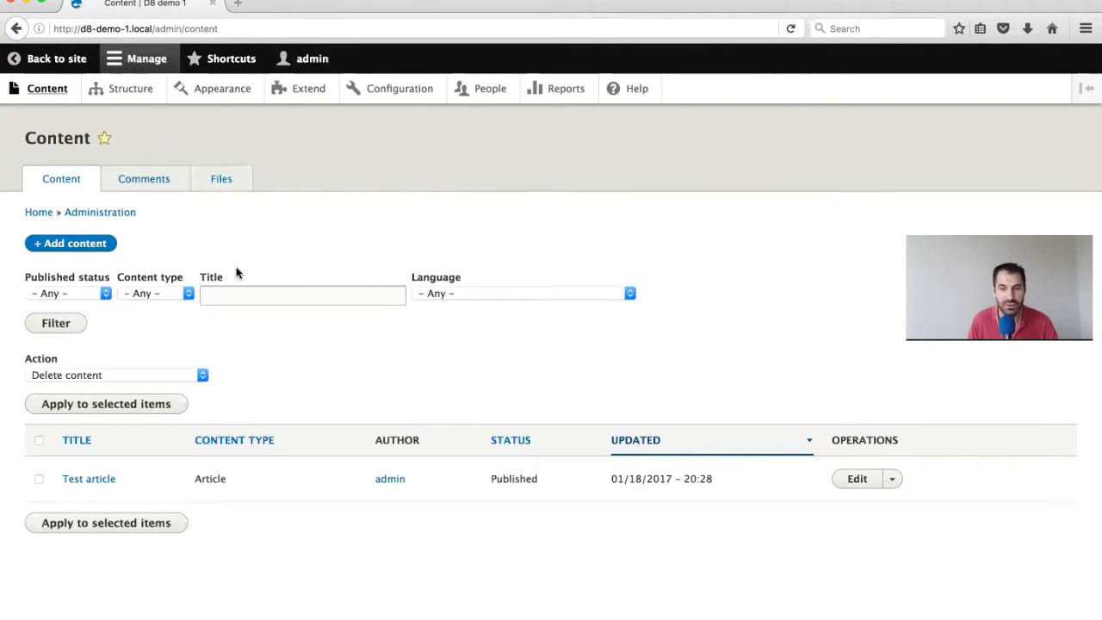
Switch to the PhpStorm terminal and rebuild the site's cache with "drush cache-rebuild -y"
key("super+Tab")
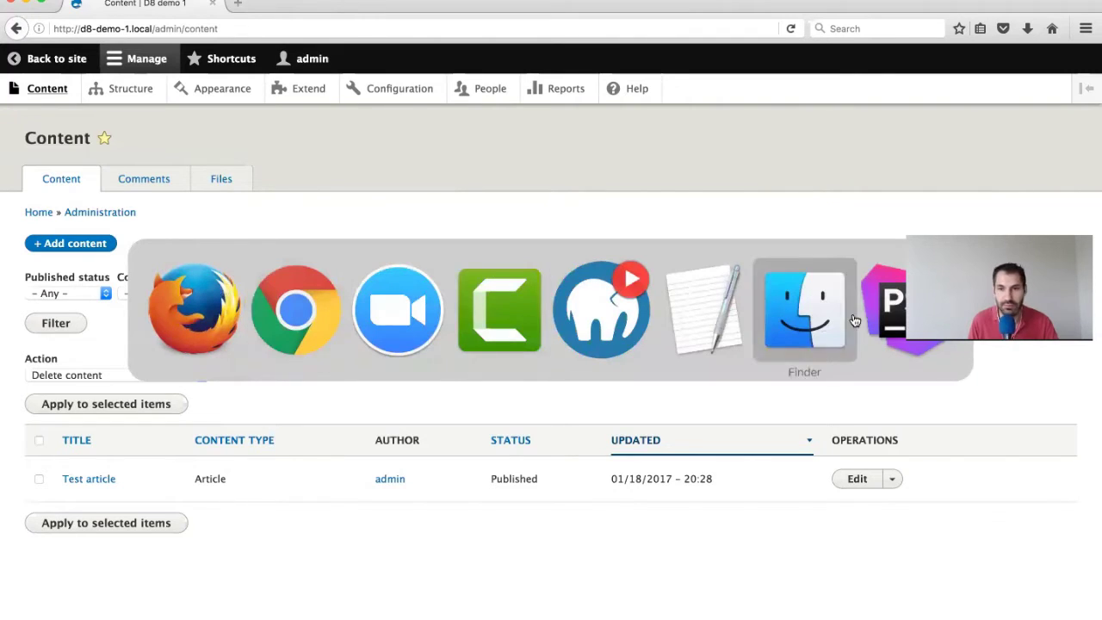
key("alt+F12")
type("rdush")
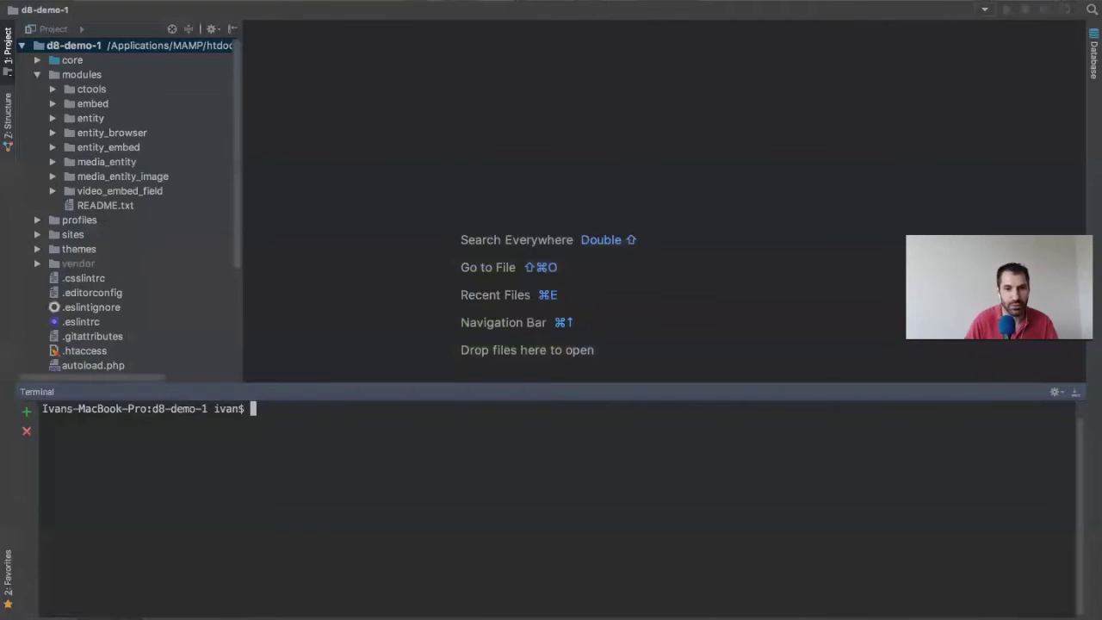
key("BackSpace")
key("BackSpace")
key("BackSpace")
key("BackSpace")
key("BackSpace")
key("BackSpace")
type("drus")
key("BackSpace")
key("BackSpace")
key("BackSpace")
key("BackSpace")
type("drus")
key("BackSpace")
key("BackSpace")
key("BackSpace")
type("rush")
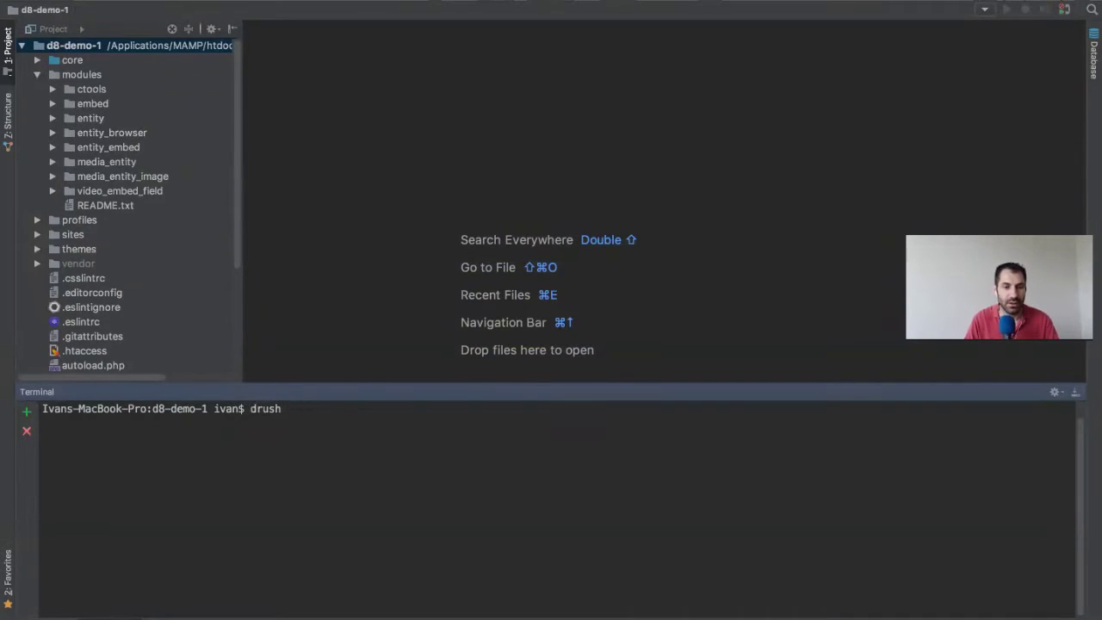
type(" cache-rebuild -y")
key("Return")
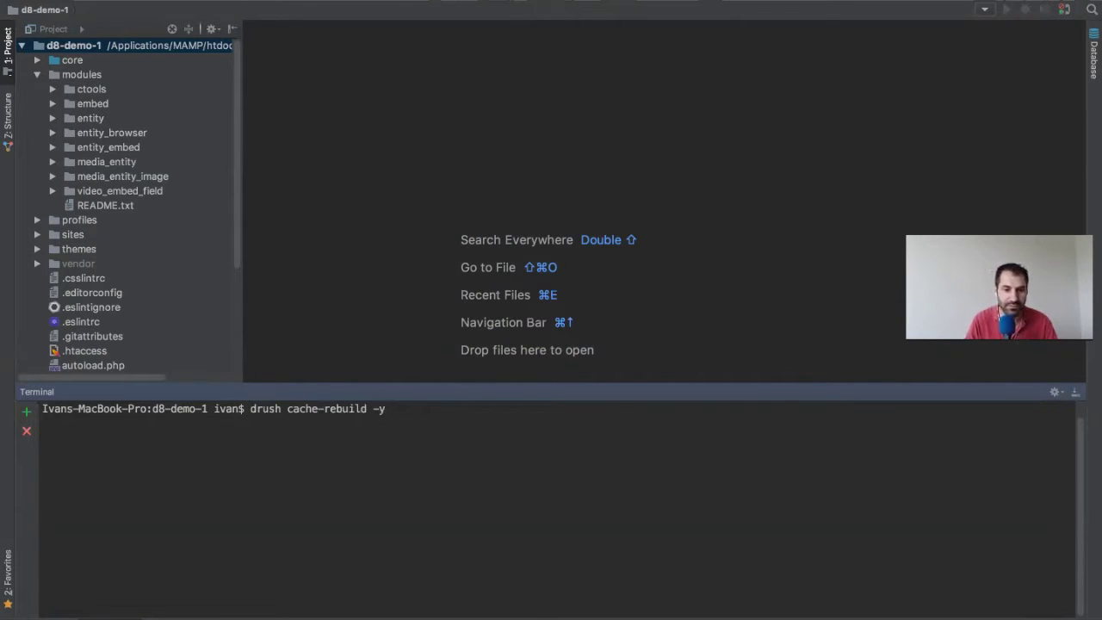
Switch back to Firefox, reload the Content page and open the media listing
key("super+Tab")
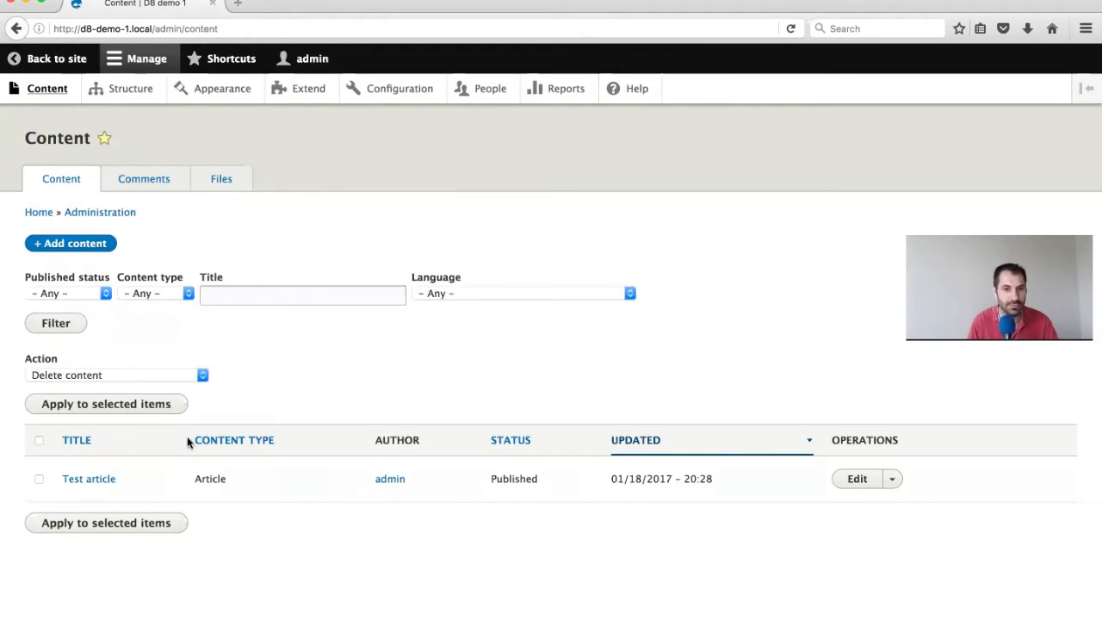
left_click(234, 37)
key("Return")
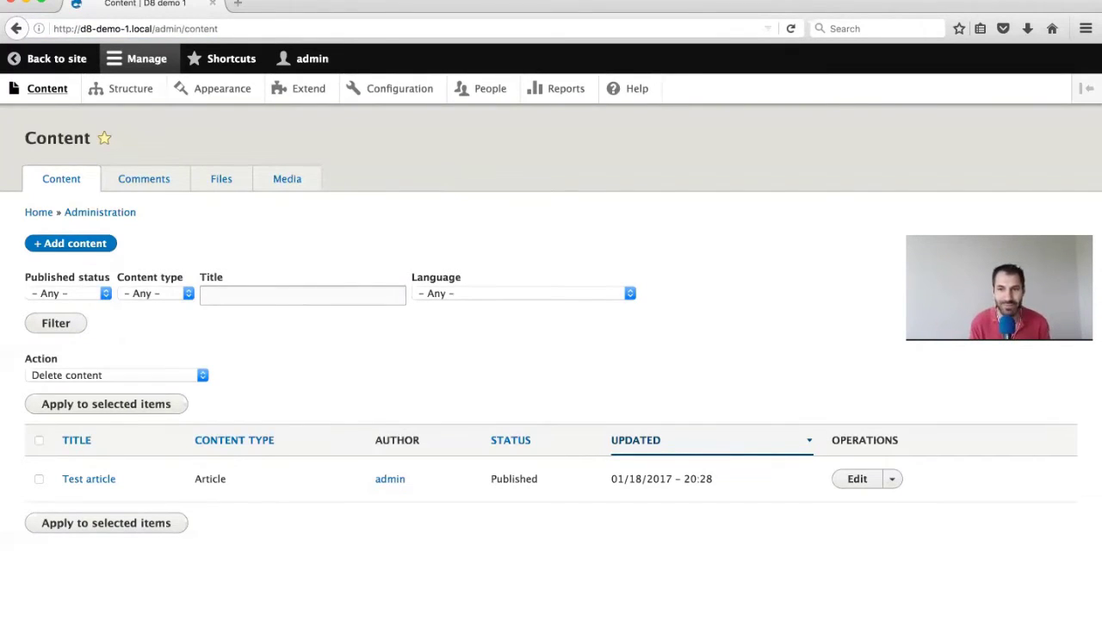
left_click(294, 183)
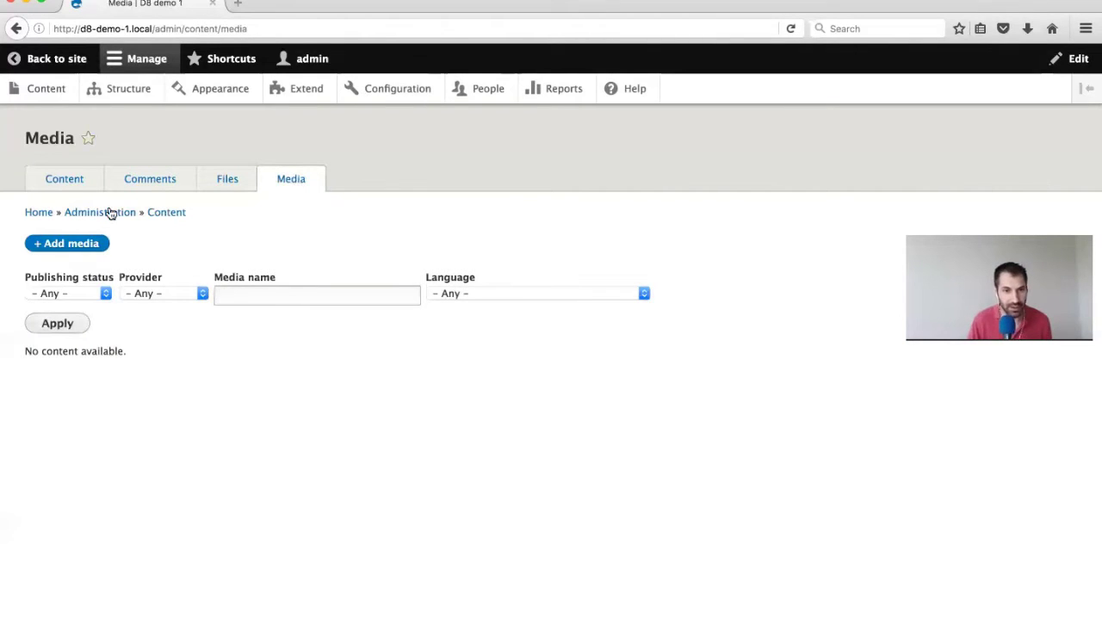
Start adding a media item of the Image bundle and name it "Drupalicon"
left_click(86, 244)
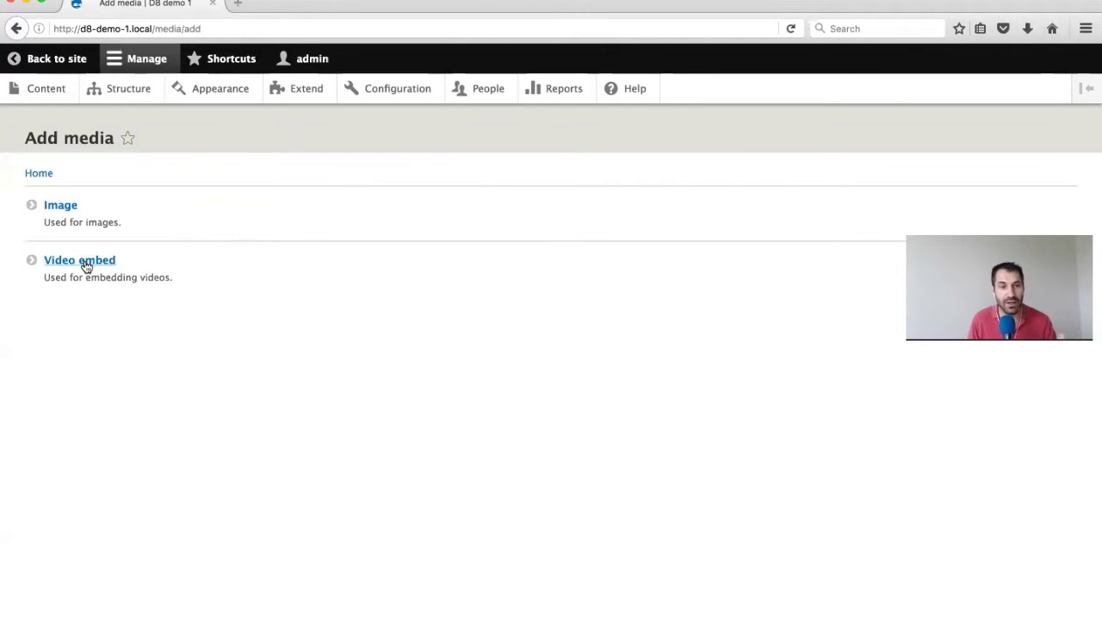
left_click(55, 210)
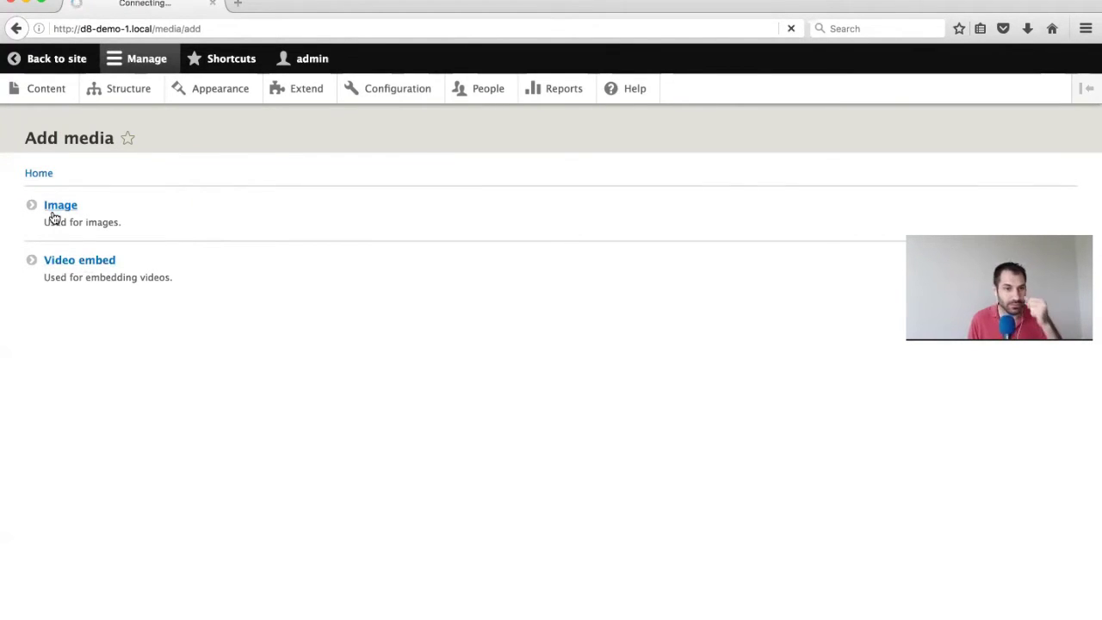
left_click(73, 213)
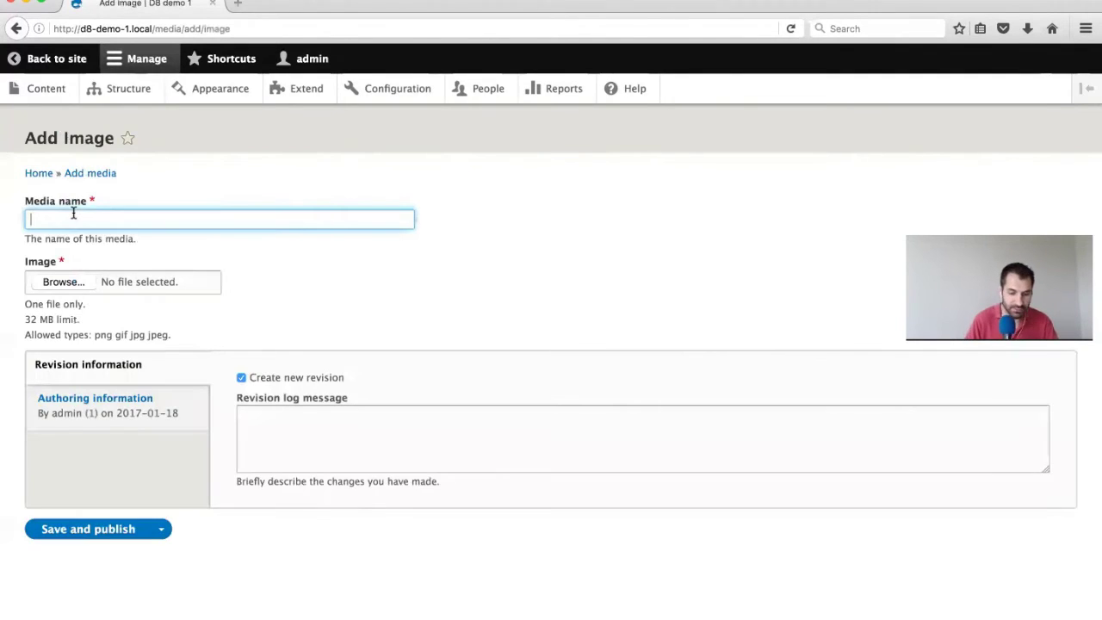
type("Drupalci")
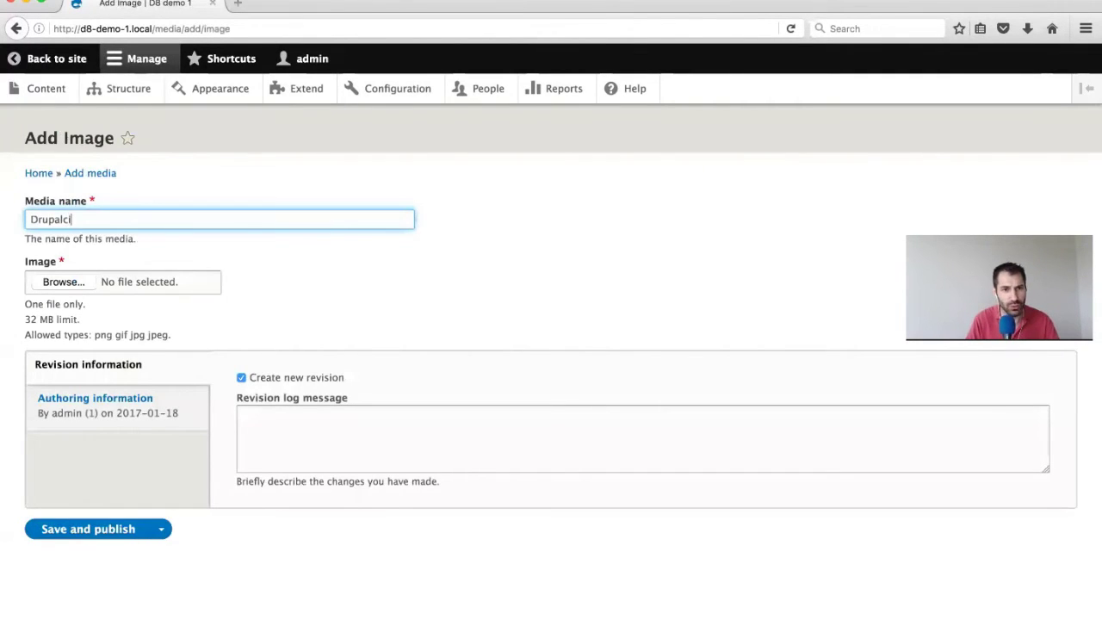
key("BackSpace")
key("BackSpace")
type("icon")
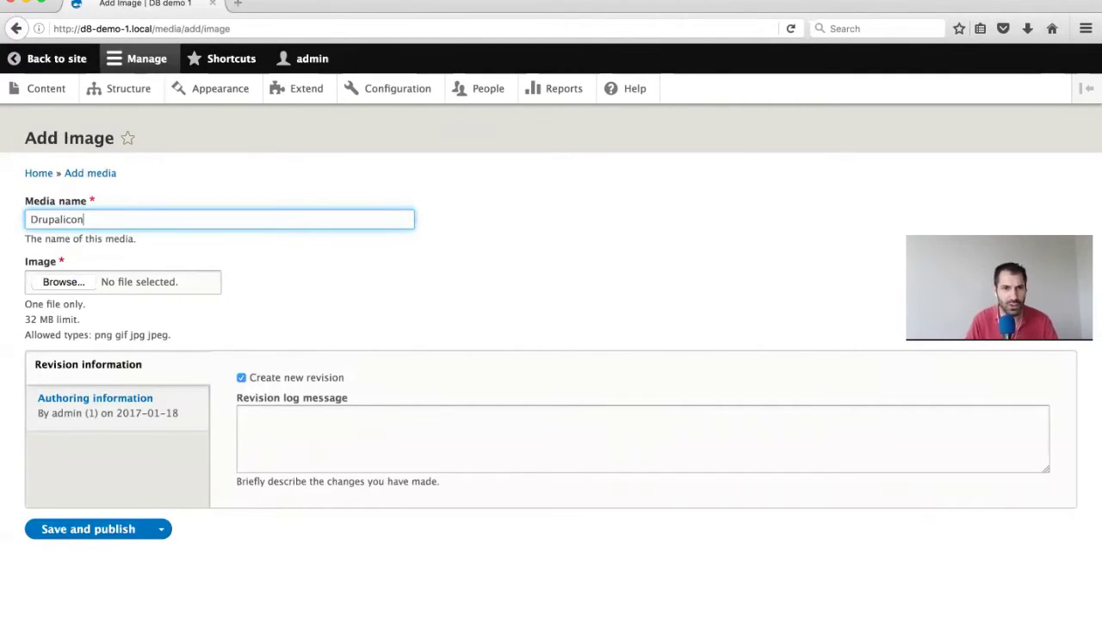
Switch to Finder and upload "drupal 8 logo isolated CMYK 300.png" to the media item's Image field
key("super+Tab")
key("super+Tab")
key("super+Tab")
key("super+Tab")
key("super+Tab")
key("super+Tab")
key("super+Tab")
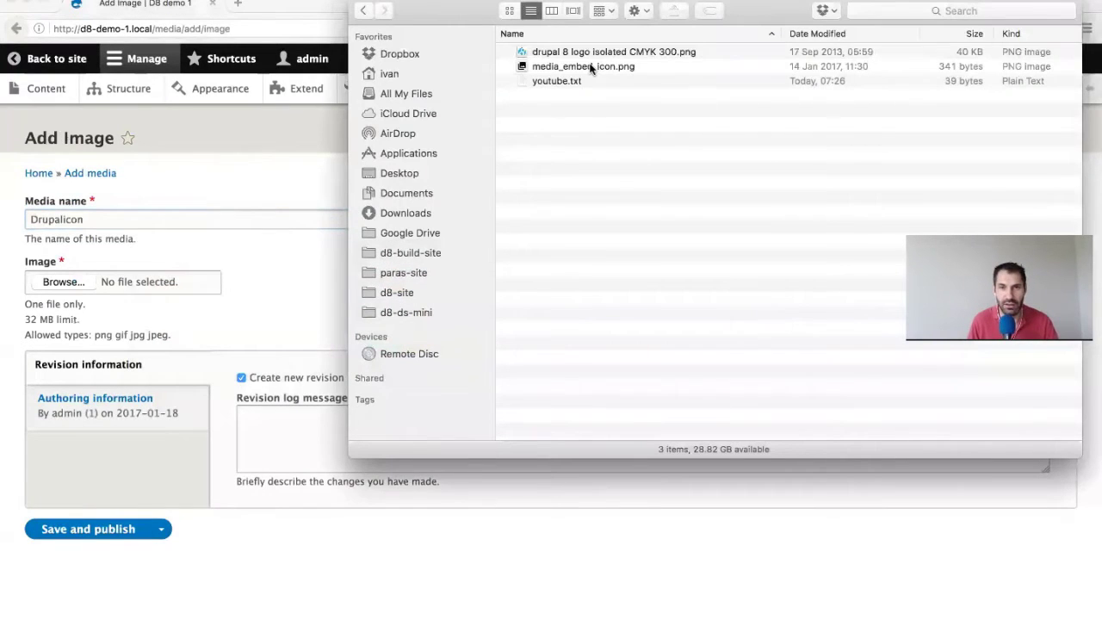
left_click_drag(603, 51, 73, 286)
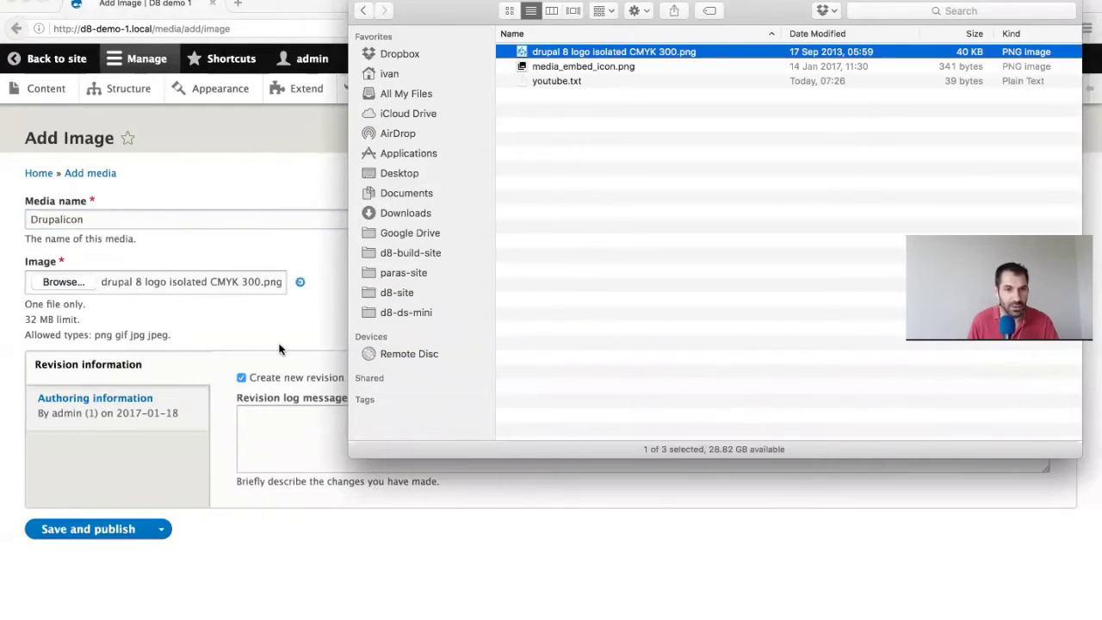
Back in Firefox, set the image's alternative text to "drupalicon" and save and publish the media item
key("super+Tab")
left_click(102, 384)
type("drupalicon")
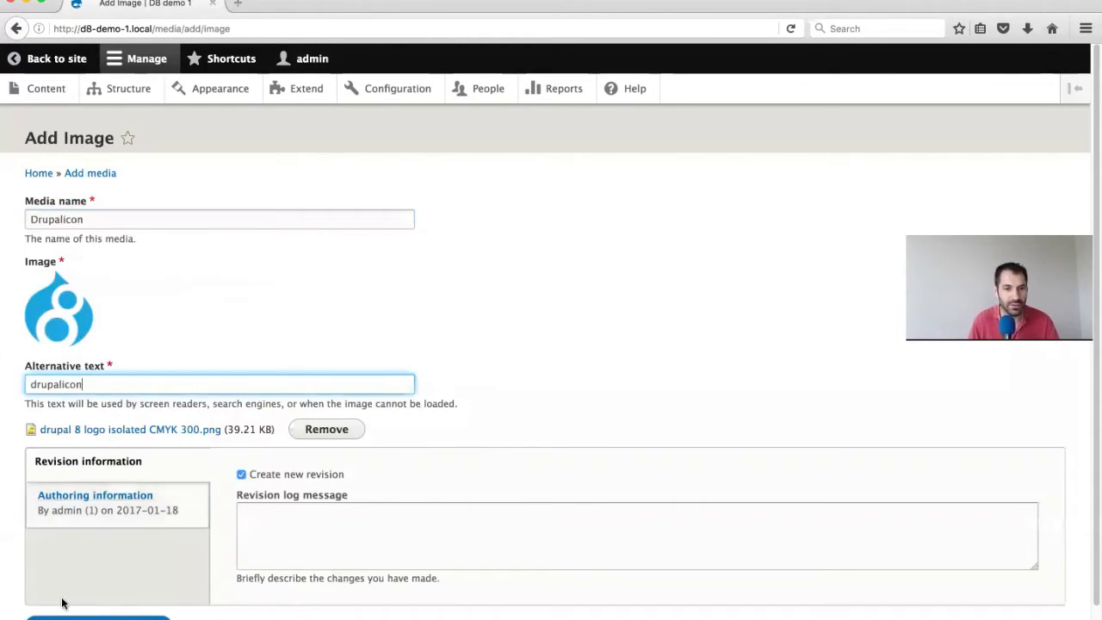
left_click(86, 617)
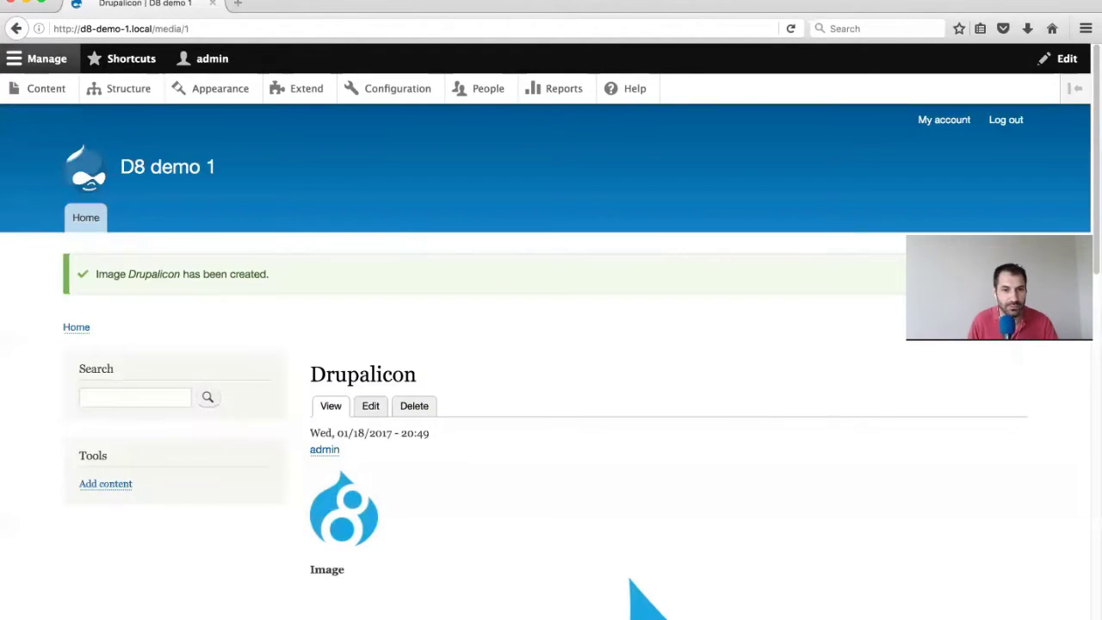
Return to the media listing and start adding a media item of the Video embed bundle
scroll(411, 540, "down", 5)
scroll(413, 538, "down", 5)
scroll(595, 305, "up", 10)
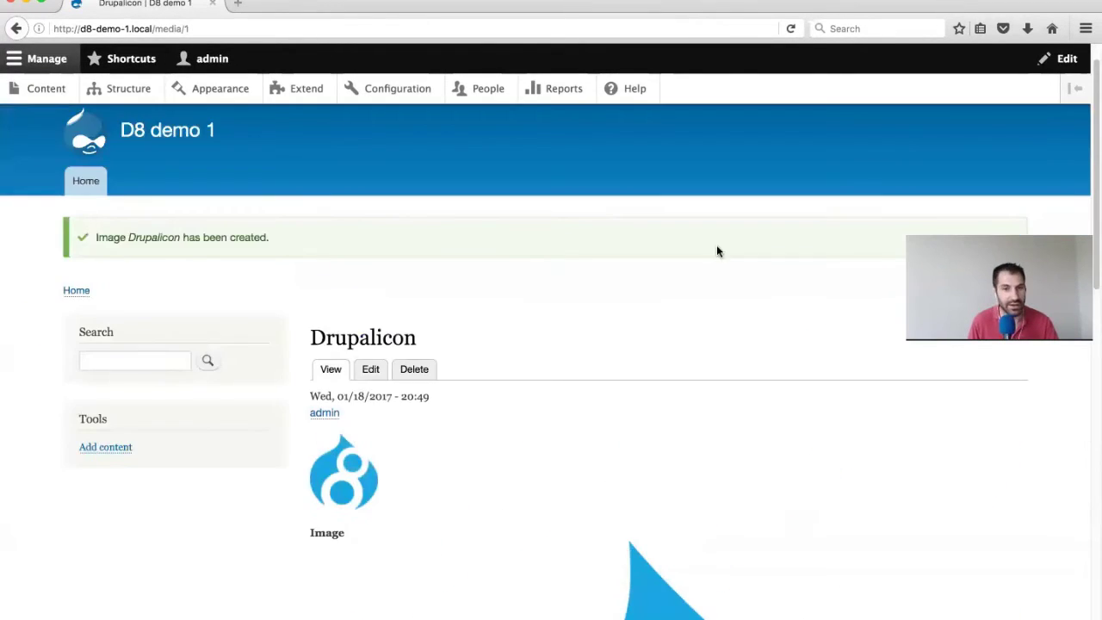
scroll(472, 436, "down", 3)
scroll(543, 546, "up", 4)
left_click(45, 88)
left_click(287, 181)
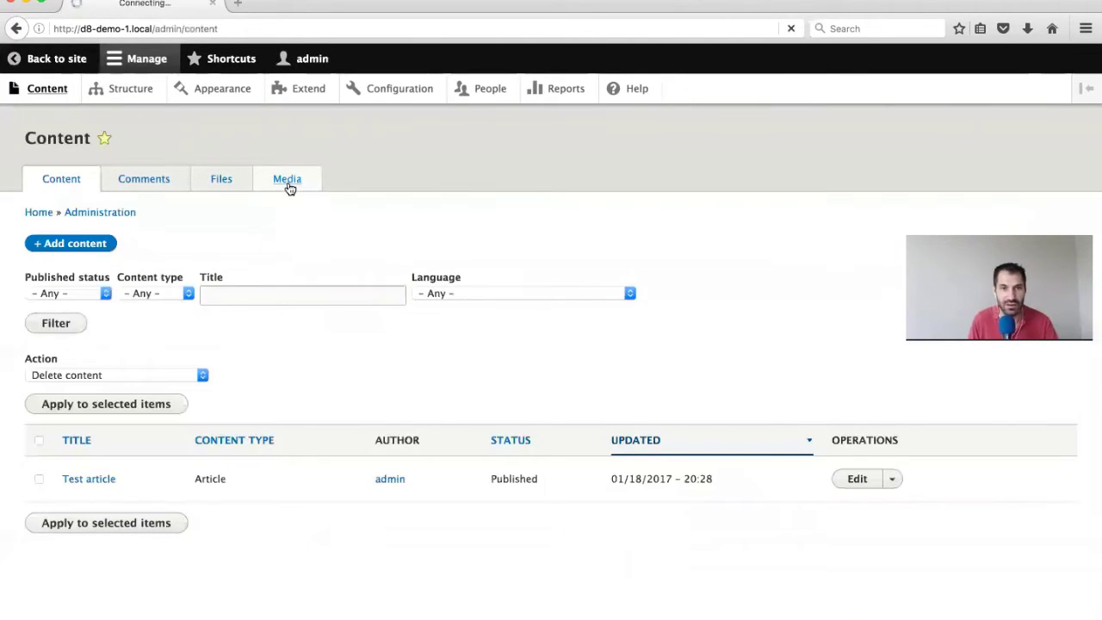
left_click(39, 245)
left_click(89, 263)
Name the video media item "Webinar about page manager"
left_click(77, 222)
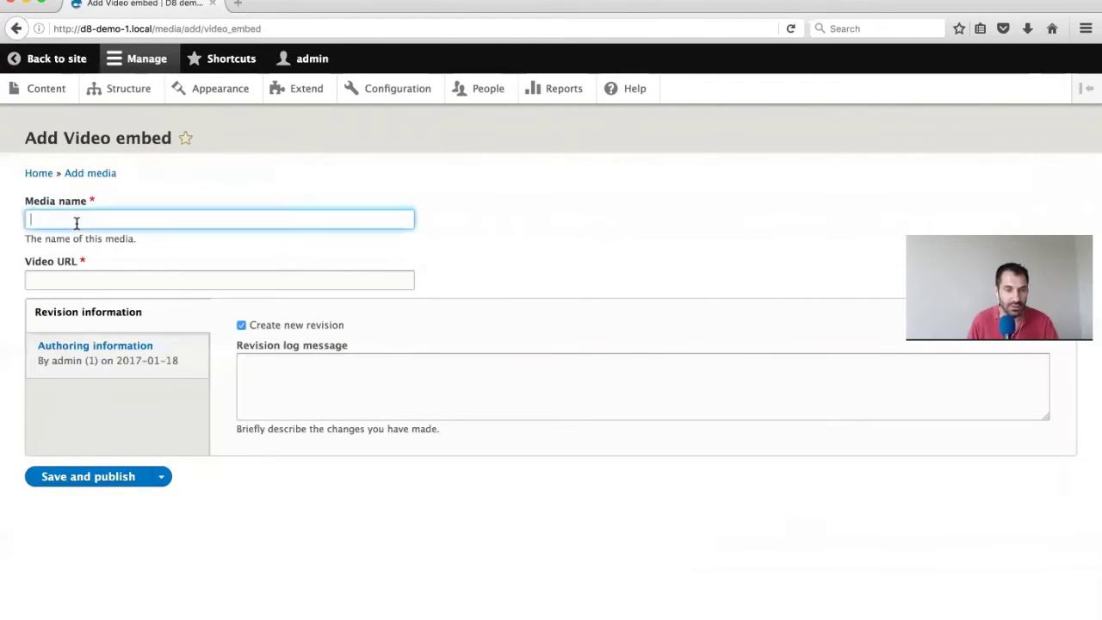
type("Web")
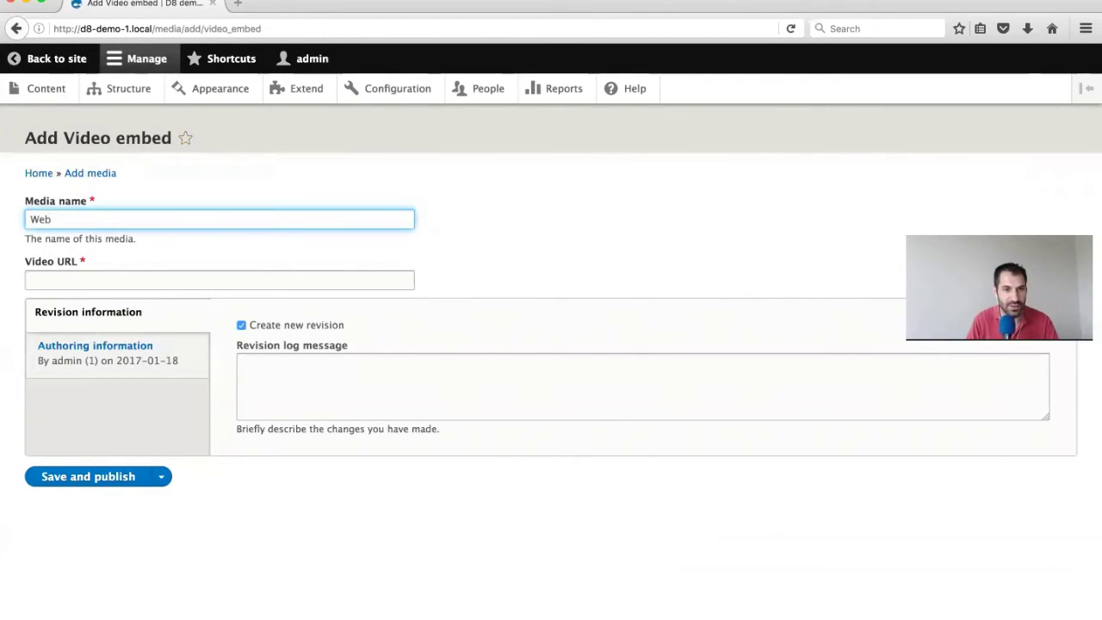
type("inar about page mange")
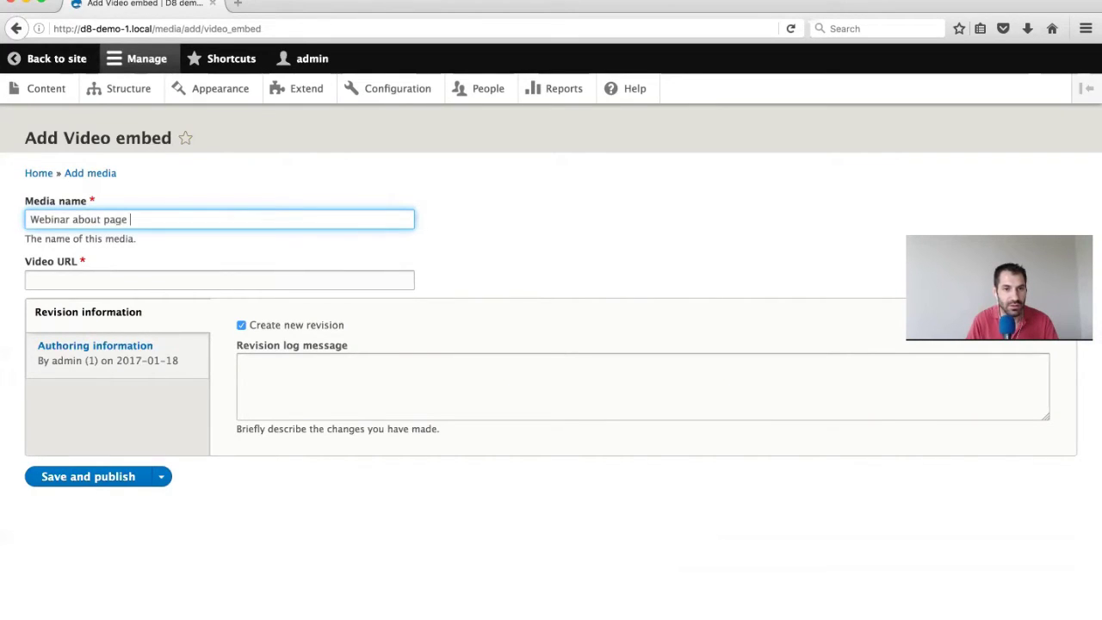
key("BackSpace")
key("BackSpace")
key("BackSpace")
key("BackSpace")
key("BackSpace")
type("manager")
key("Tab")
Switch to Finder, open youtube.txt and cut the YouTube video URL out of it
key("super+Tab")
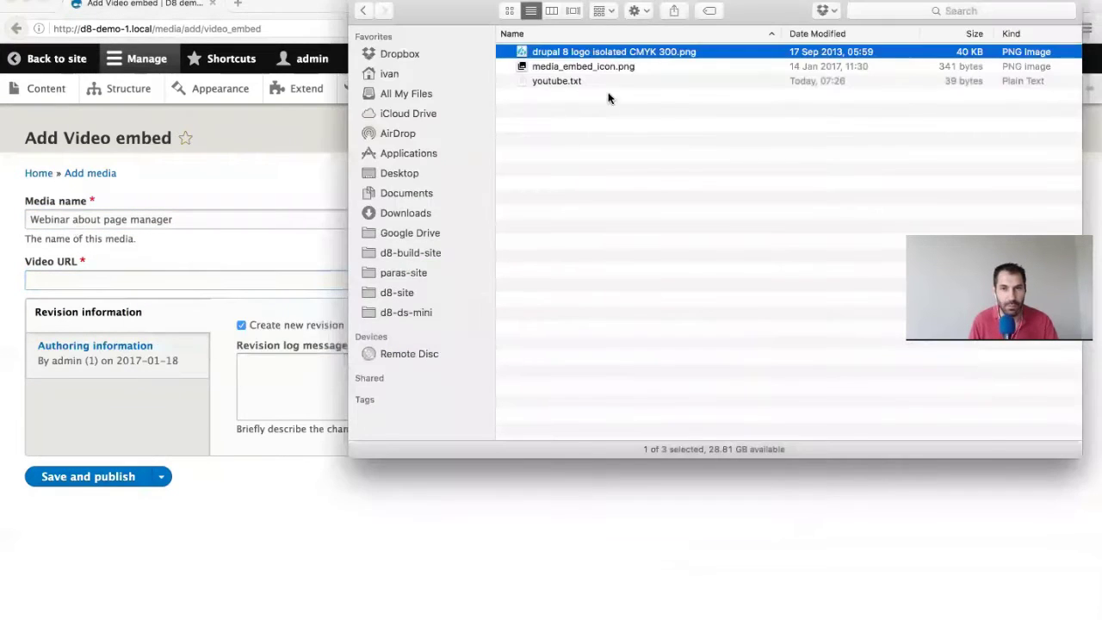
double_click(601, 79)
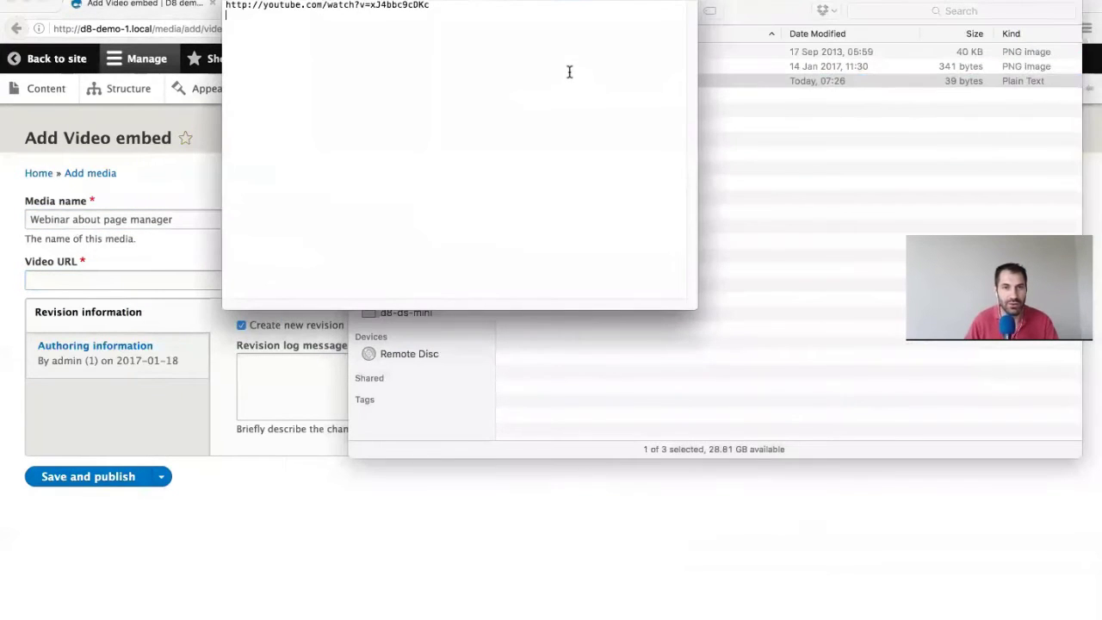
key("super+a")
key("super+c")
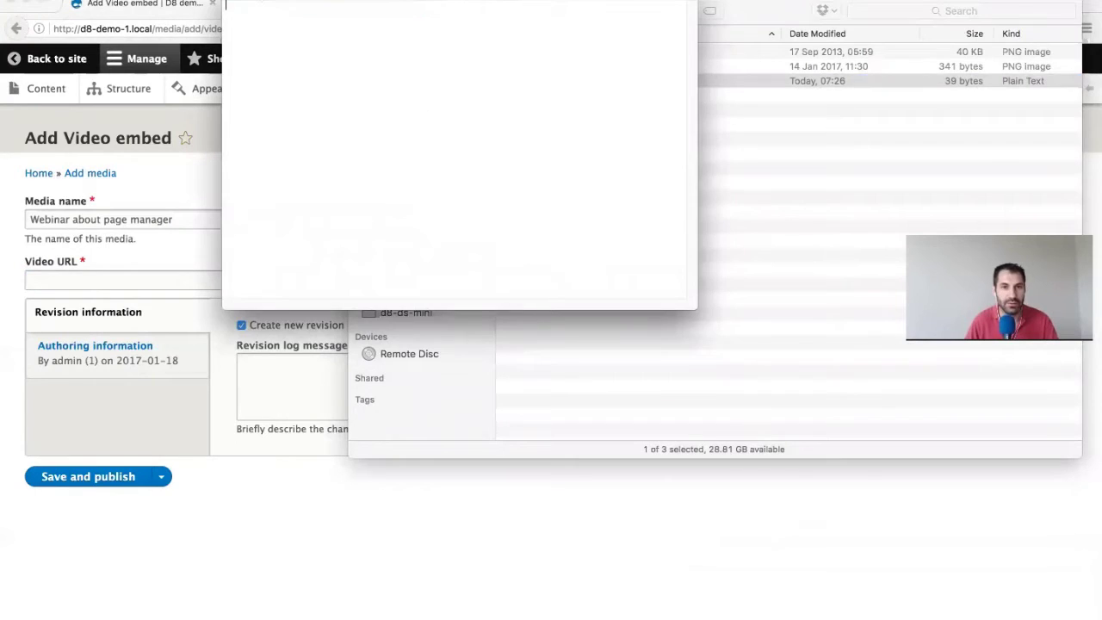
Back in Firefox, paste the YouTube link as the Video URL and save and publish the media item
left_click(173, 272)
key("super+v")
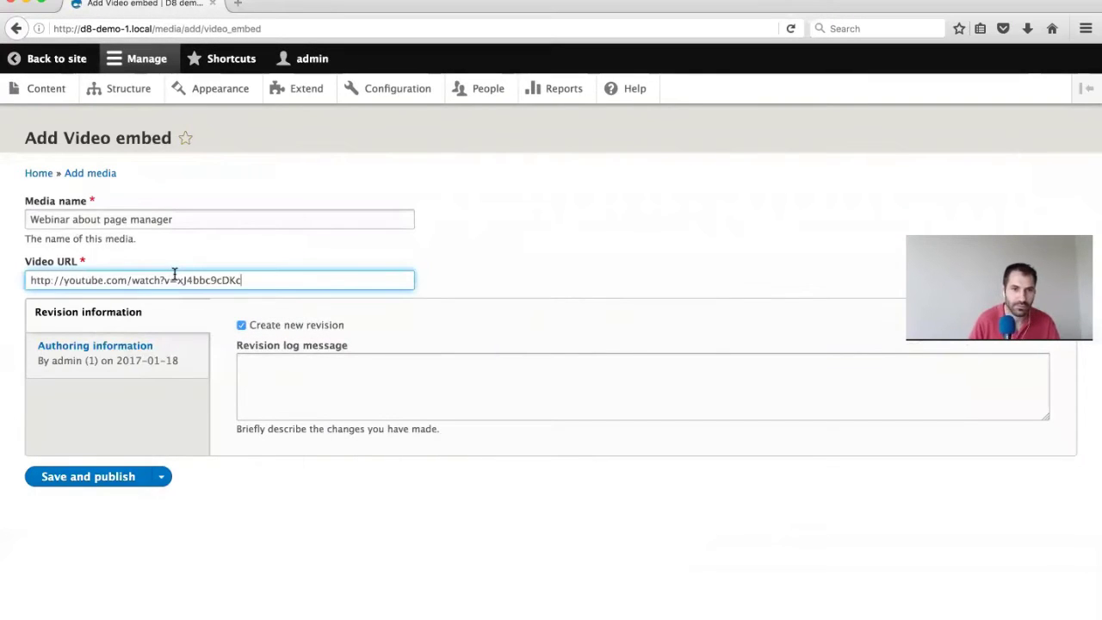
left_click(62, 476)
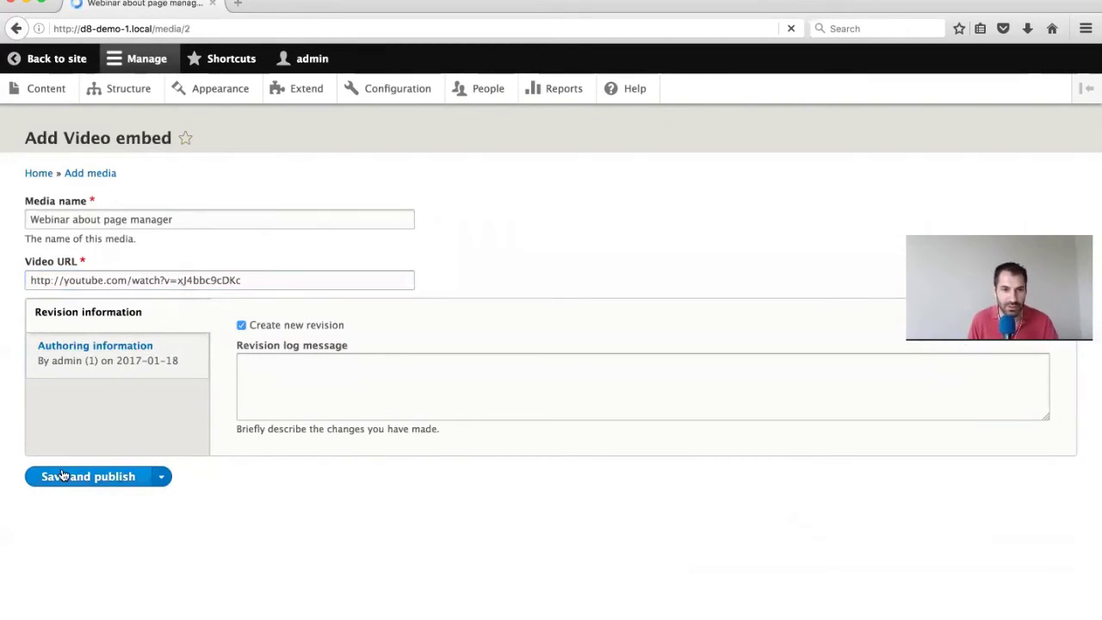
Look over the published video's page and go back to the media listing
scroll(219, 536, "down", 5)
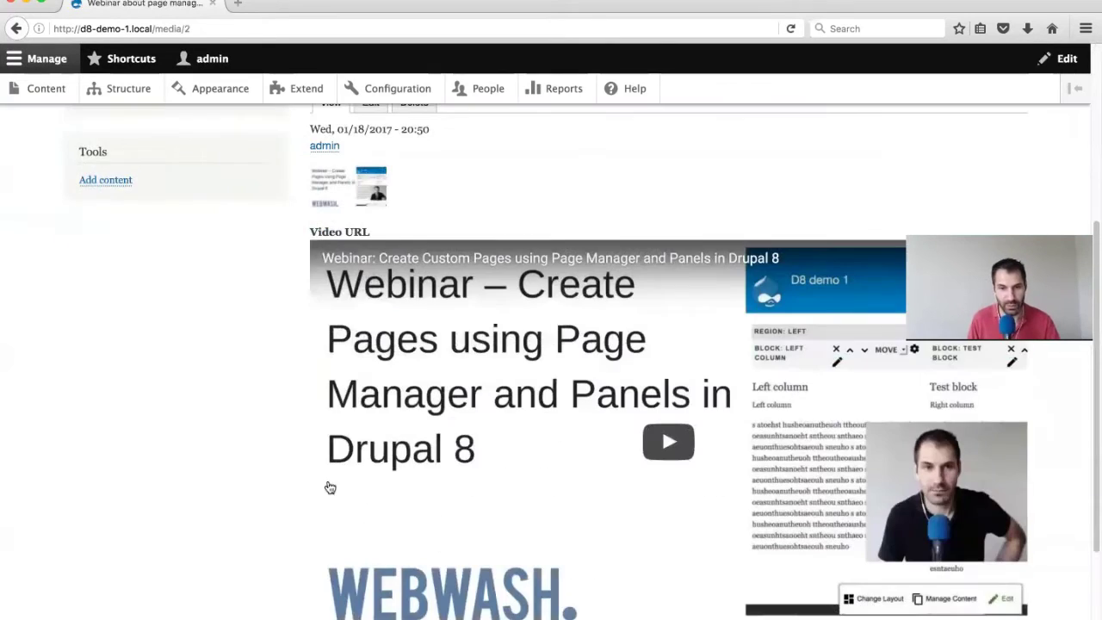
scroll(413, 413, "up", 6)
left_click(54, 93)
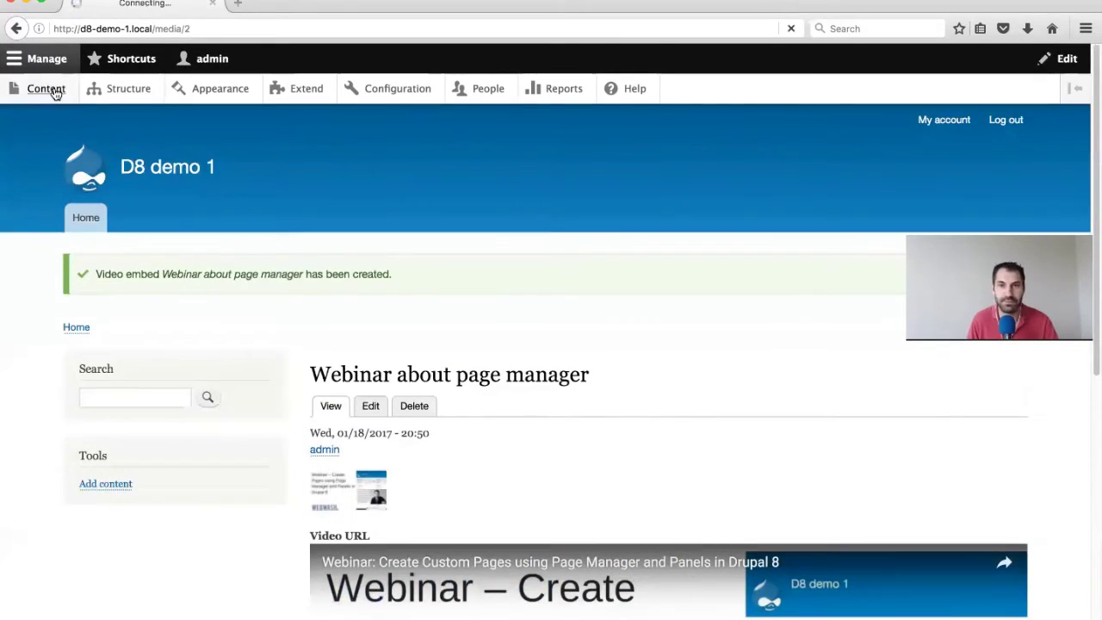
left_click(297, 180)
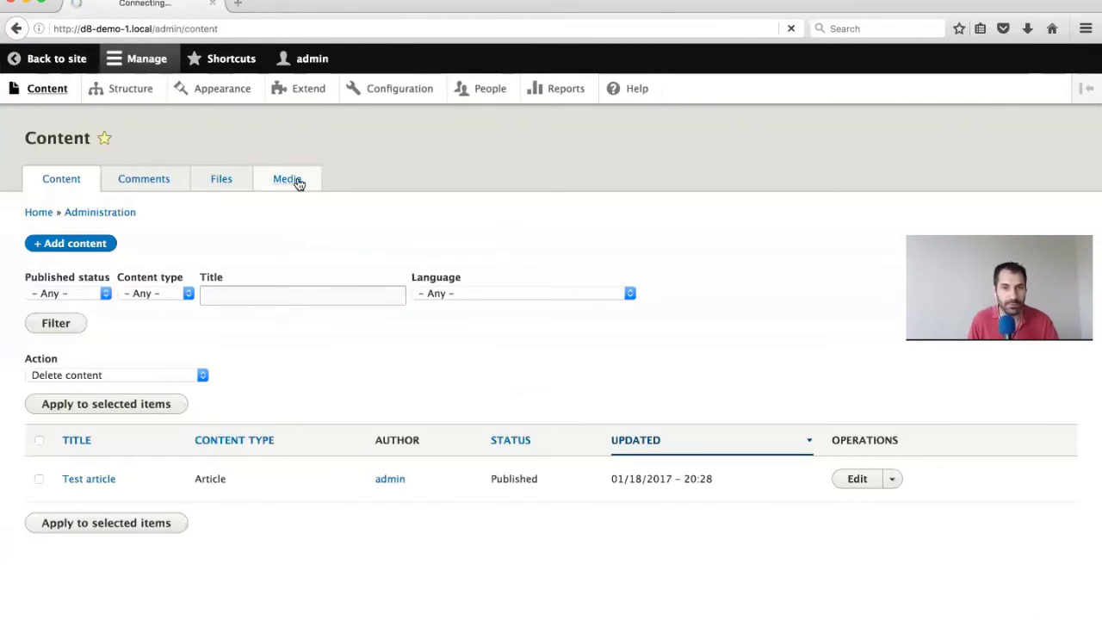
scroll(469, 444, "down", 2)
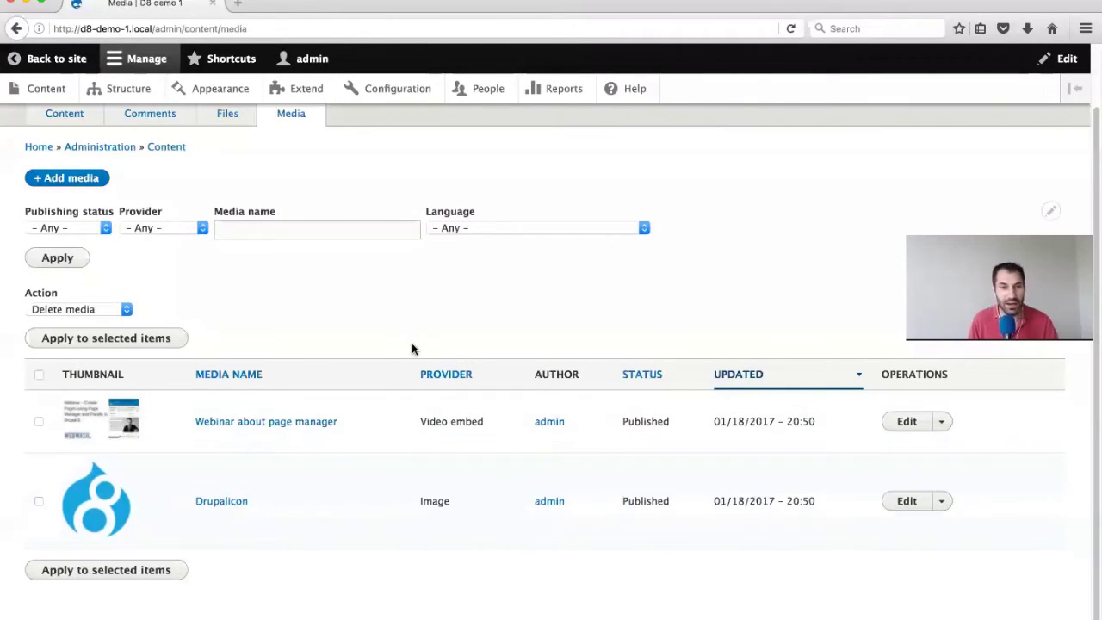
Examine the media listing's Provider filter choices and its bulk action options
left_click(160, 228)
left_click(176, 240)
left_click(175, 234)
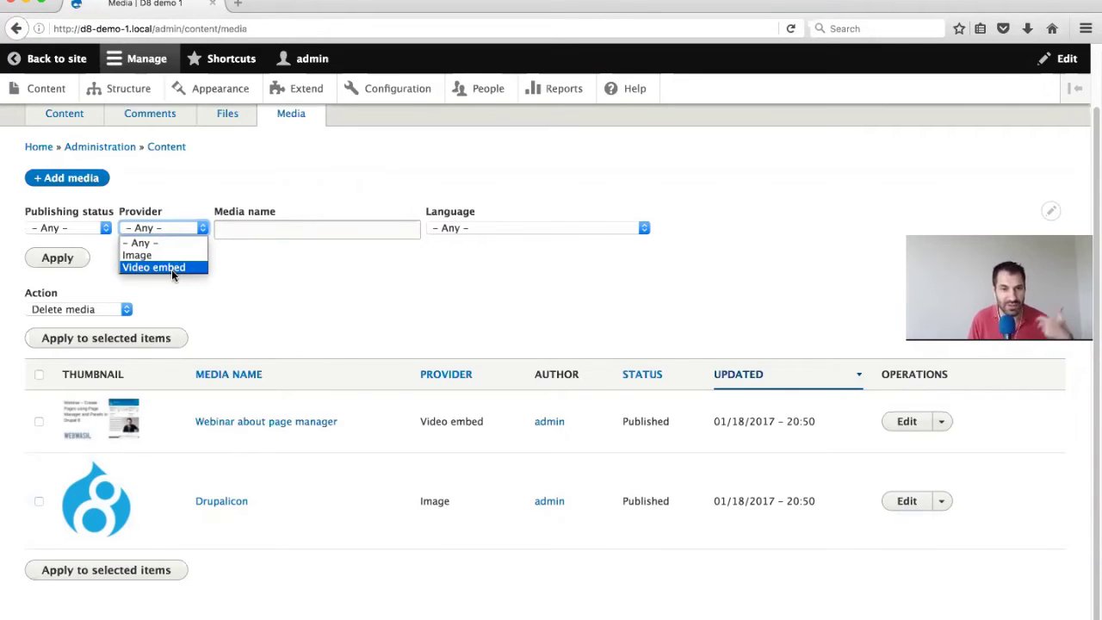
left_click(347, 307)
left_click(129, 310)
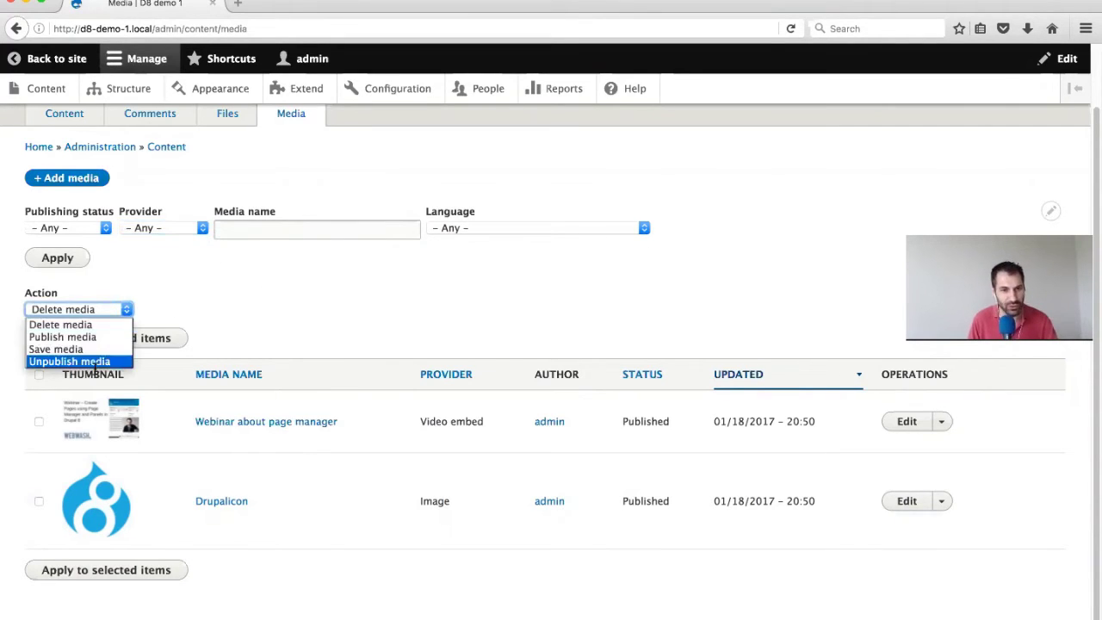
left_click(193, 315)
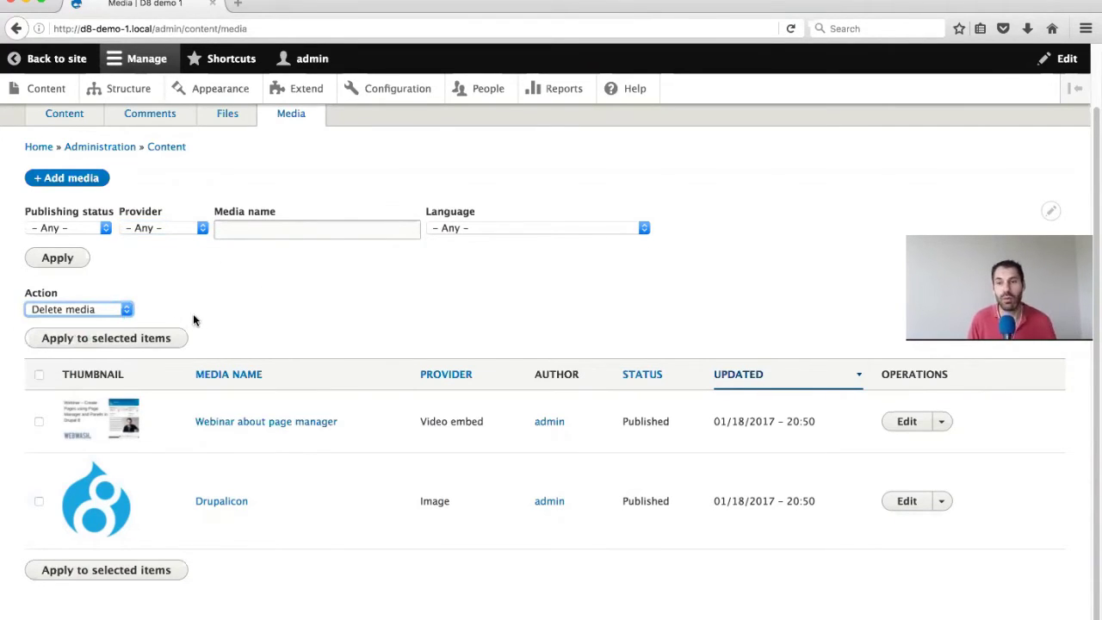
left_click(326, 306)
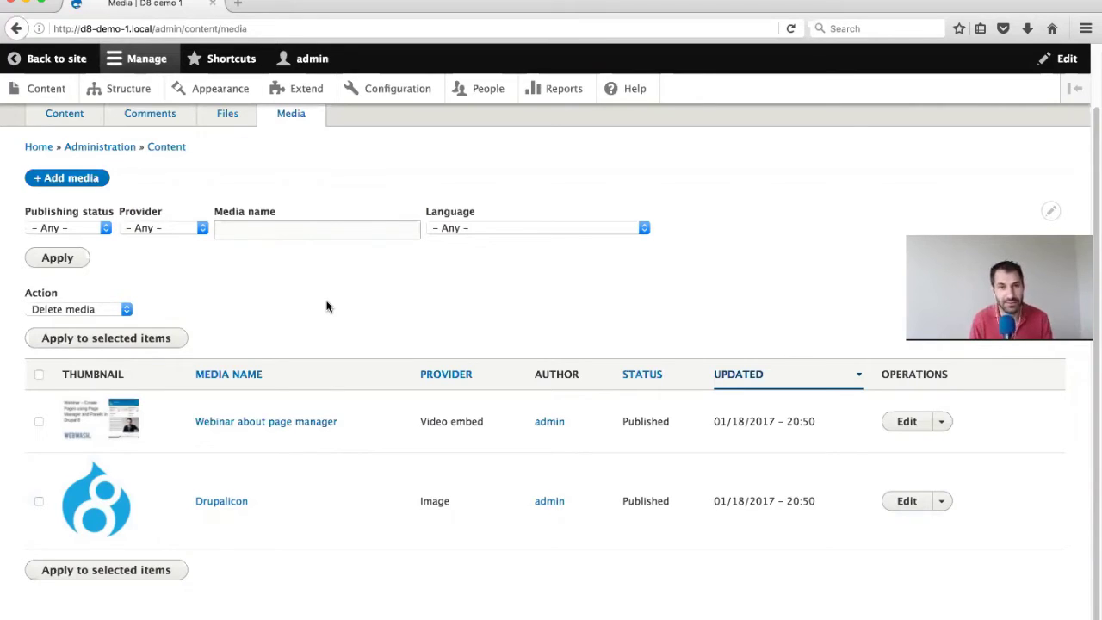
Filter the site's module list for "embed" and install Entity Embed together with the required Embed module
left_click(304, 100)
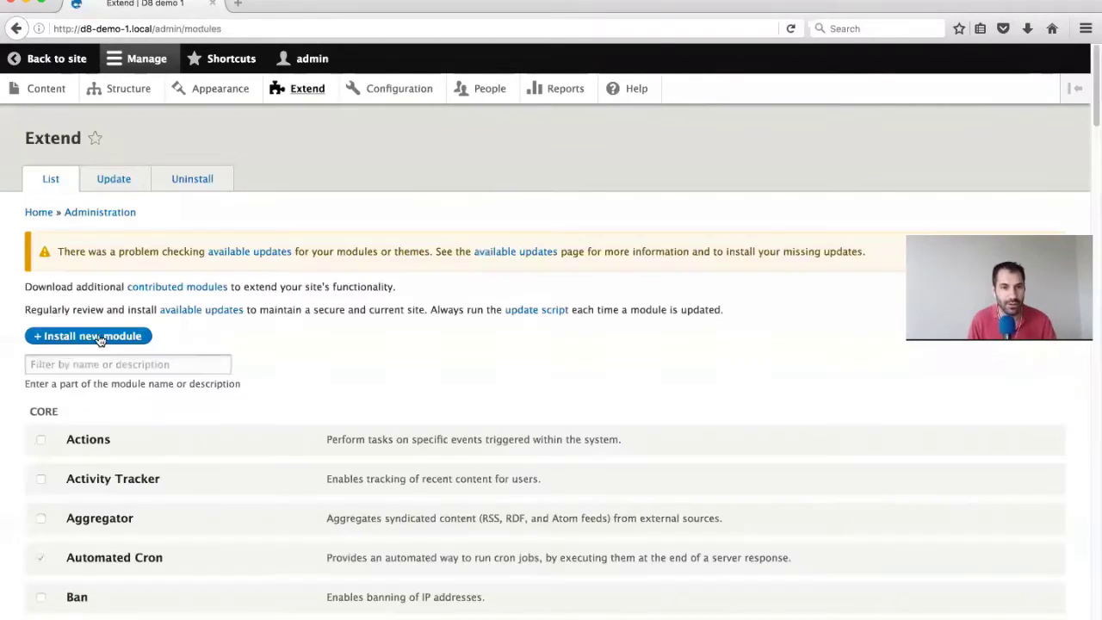
left_click(100, 363)
type("embed")
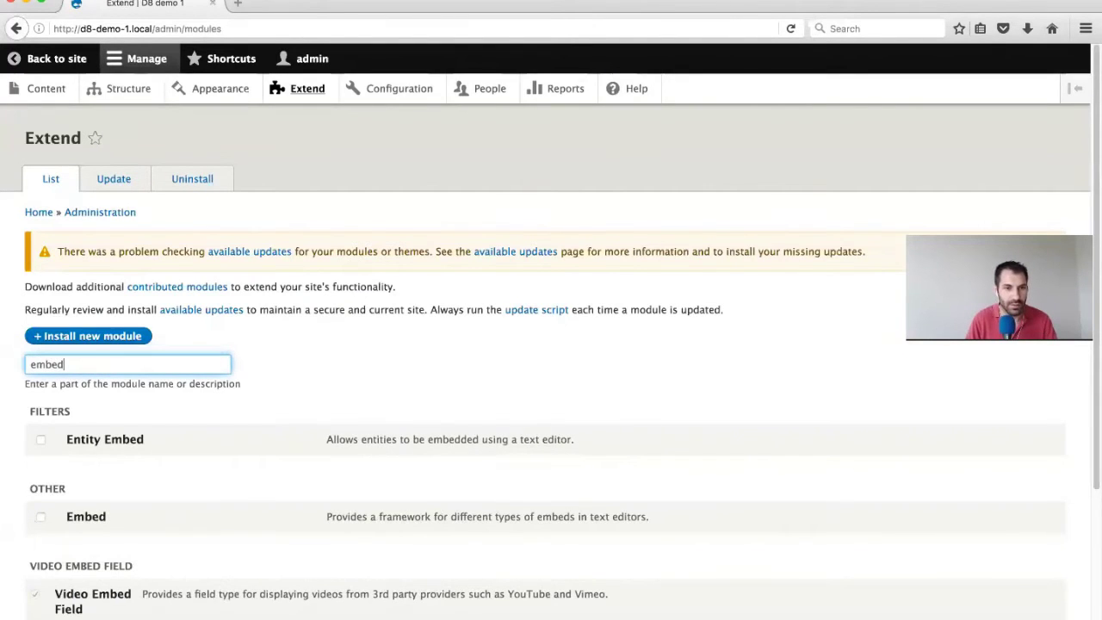
scroll(129, 407, "down", 1)
scroll(129, 407, "down", 2)
left_click(89, 385)
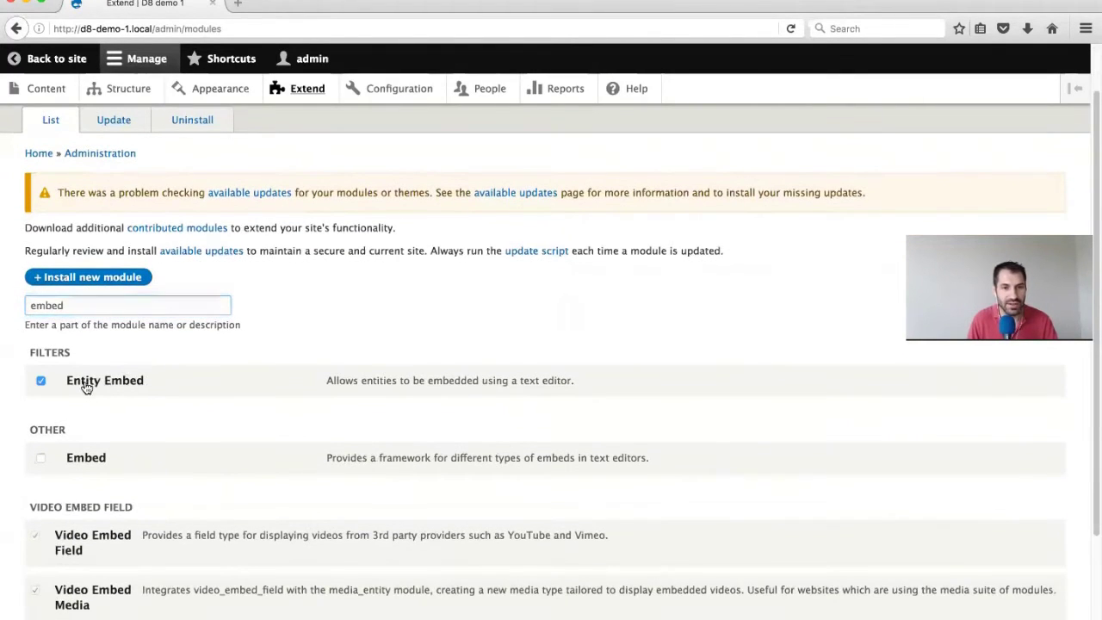
scroll(129, 389, "down", 1)
scroll(164, 390, "down", 2)
left_click(59, 611)
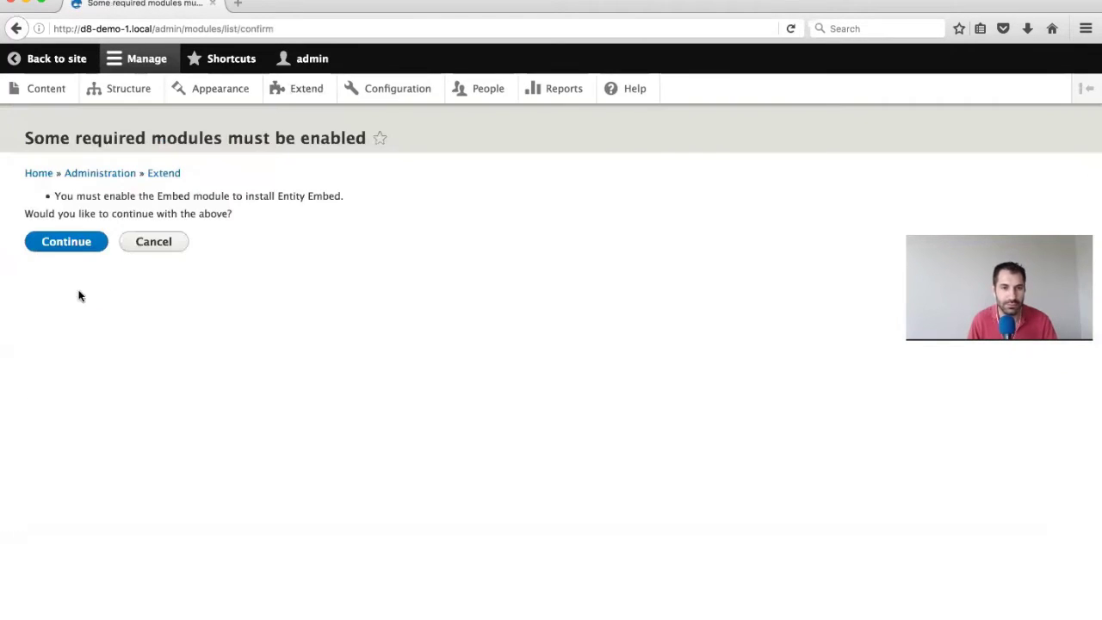
left_click(76, 249)
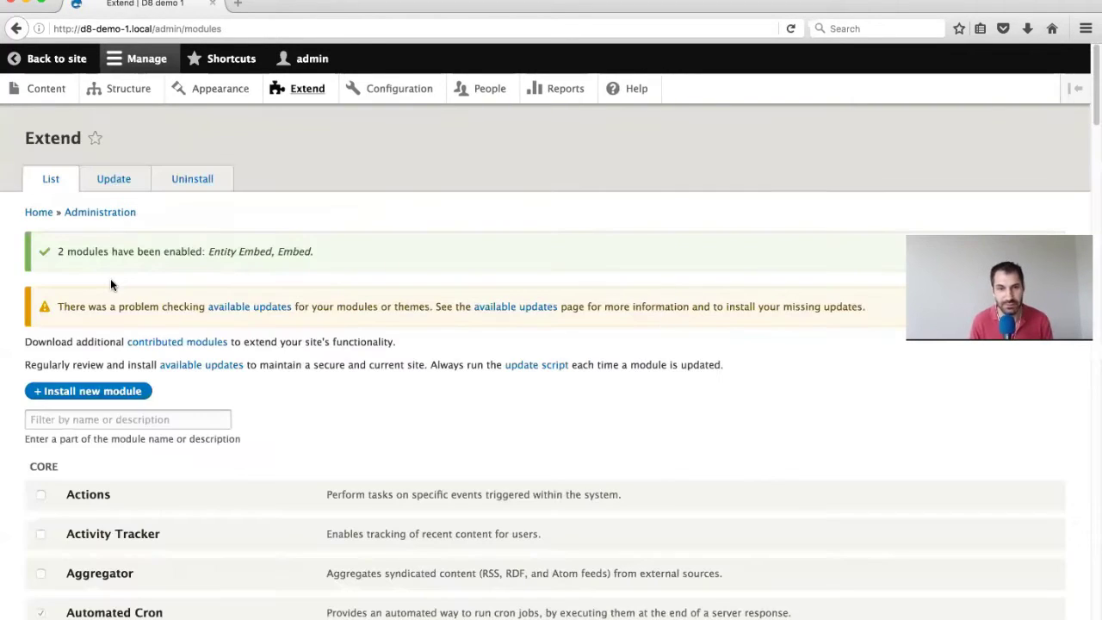
Open the text editor embed buttons configuration and start adding a new embed button
left_click(419, 89)
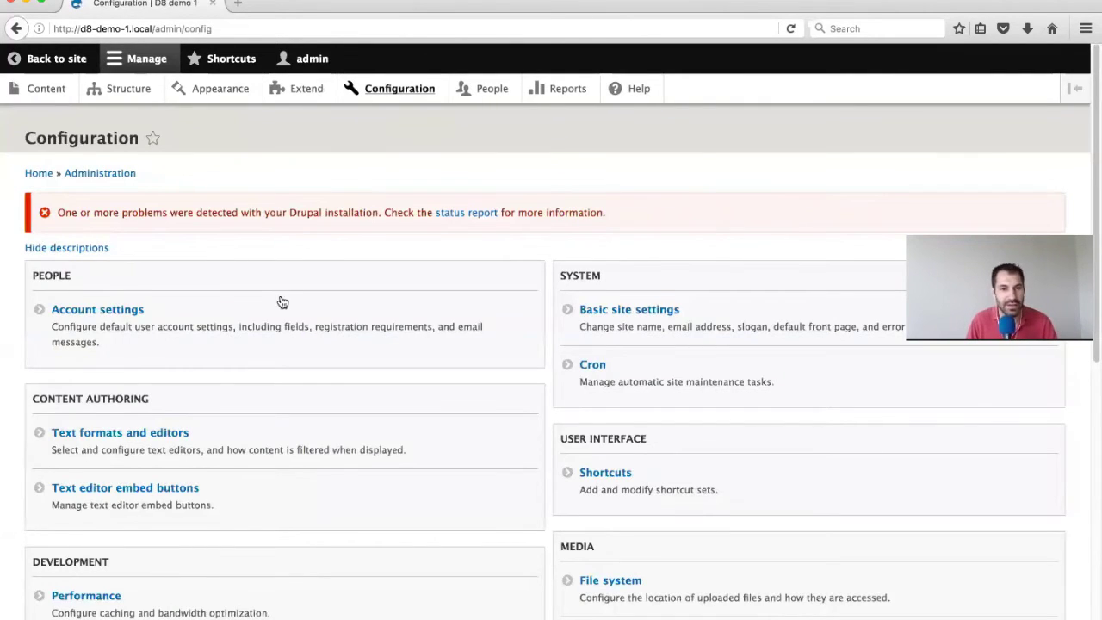
scroll(284, 293, "down", 5)
scroll(302, 242, "up", 1)
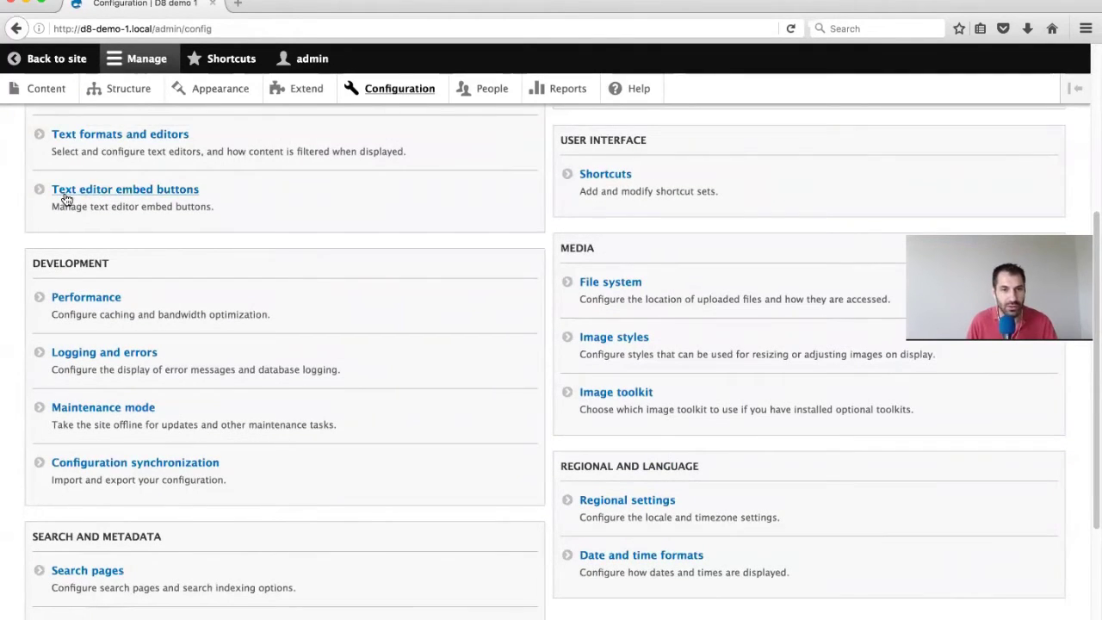
left_click(131, 192)
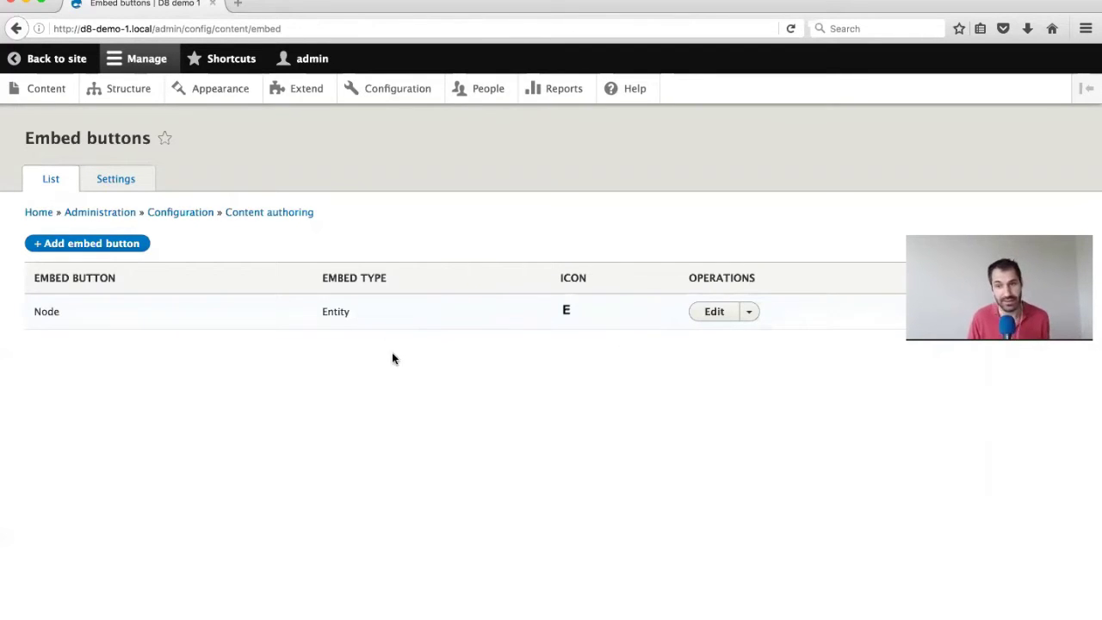
left_click(115, 244)
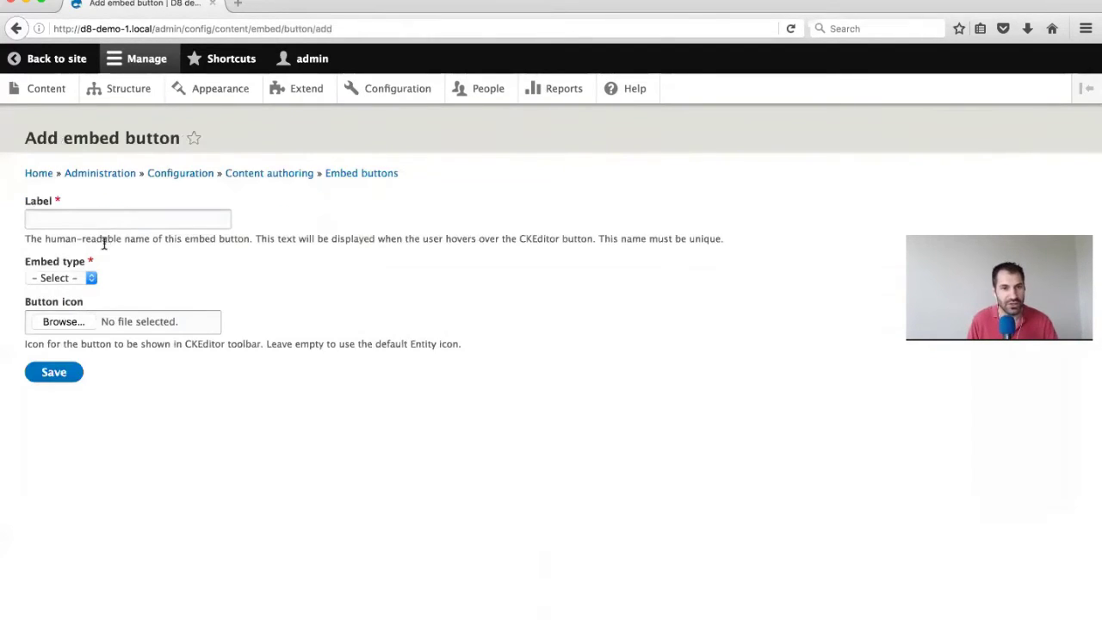
key("super+Left")
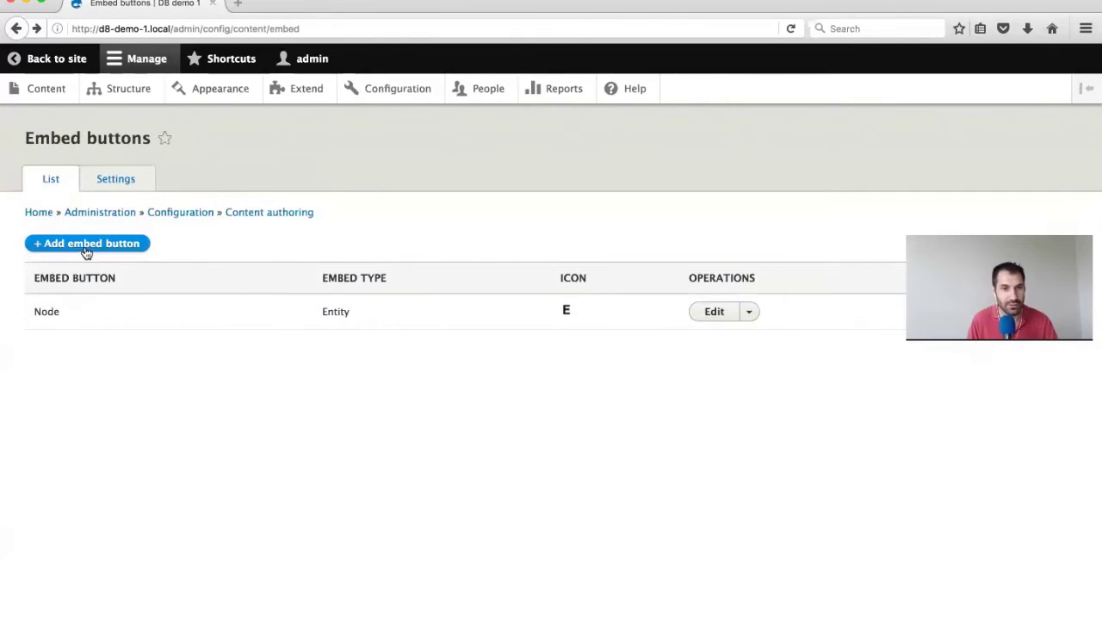
left_click(86, 250)
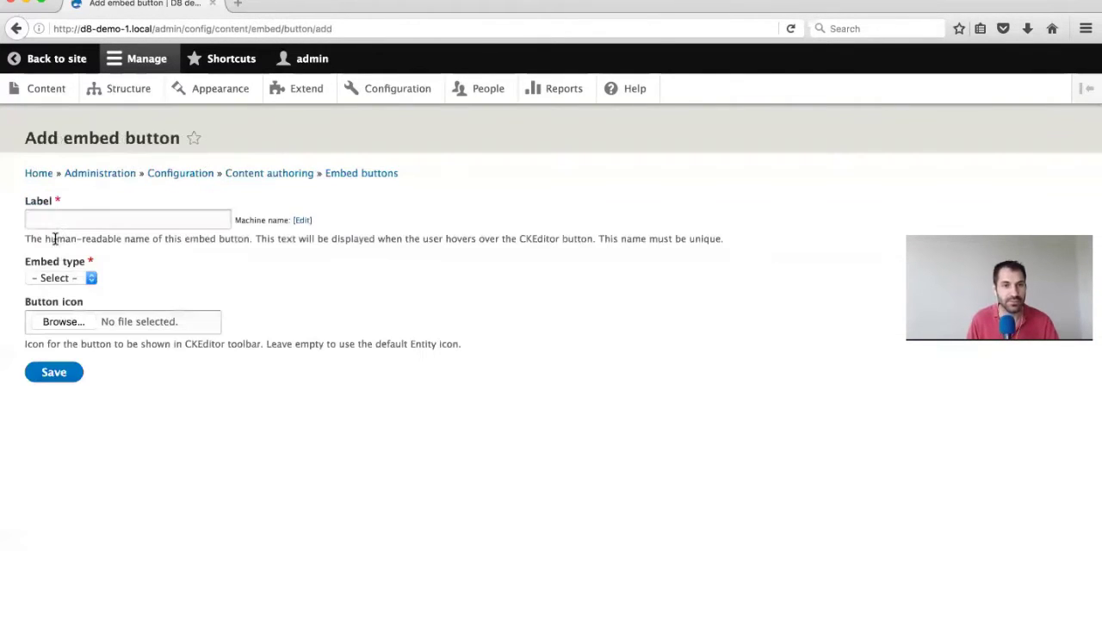
Label the embed button "Media" and set its embed type to Entity and its entity type to Media
left_click(69, 218)
type("Media")
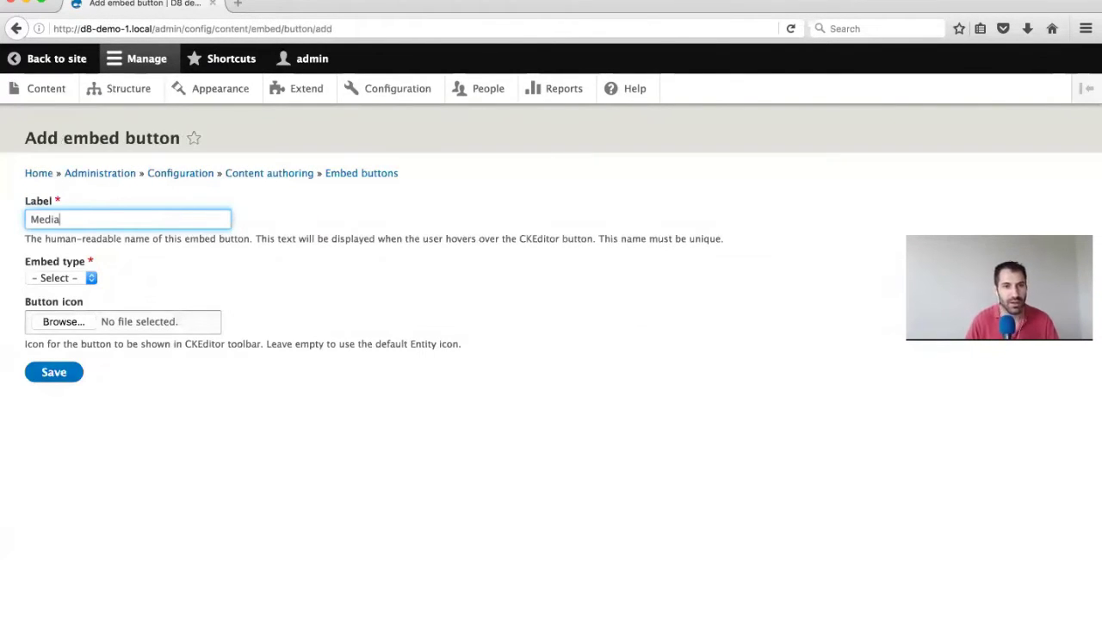
left_click(62, 277)
left_click(82, 303)
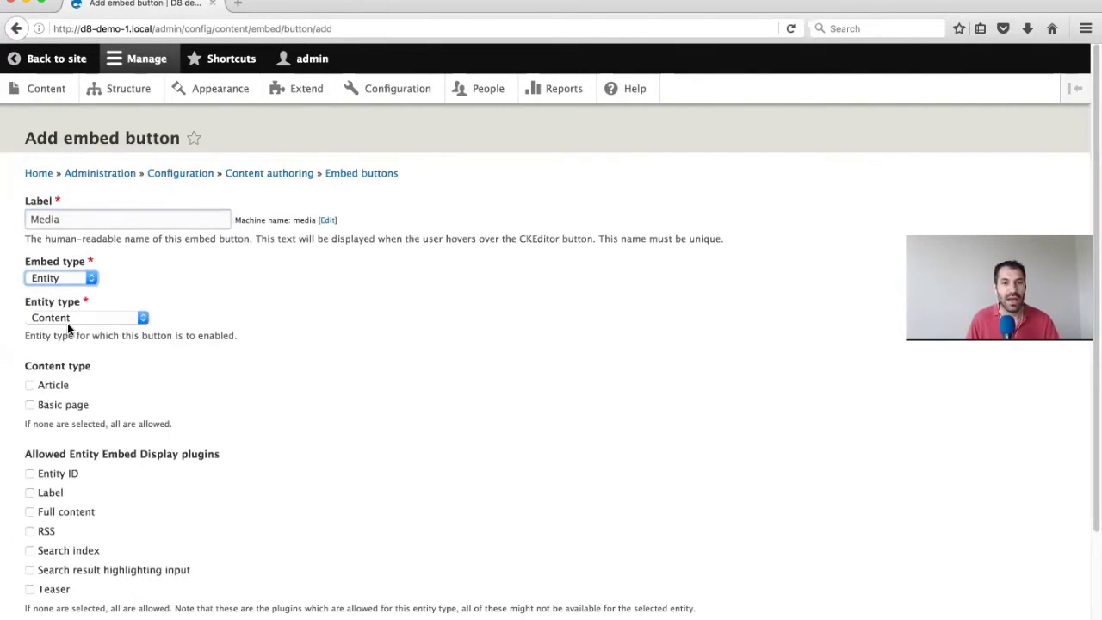
left_click(69, 318)
left_click(102, 418)
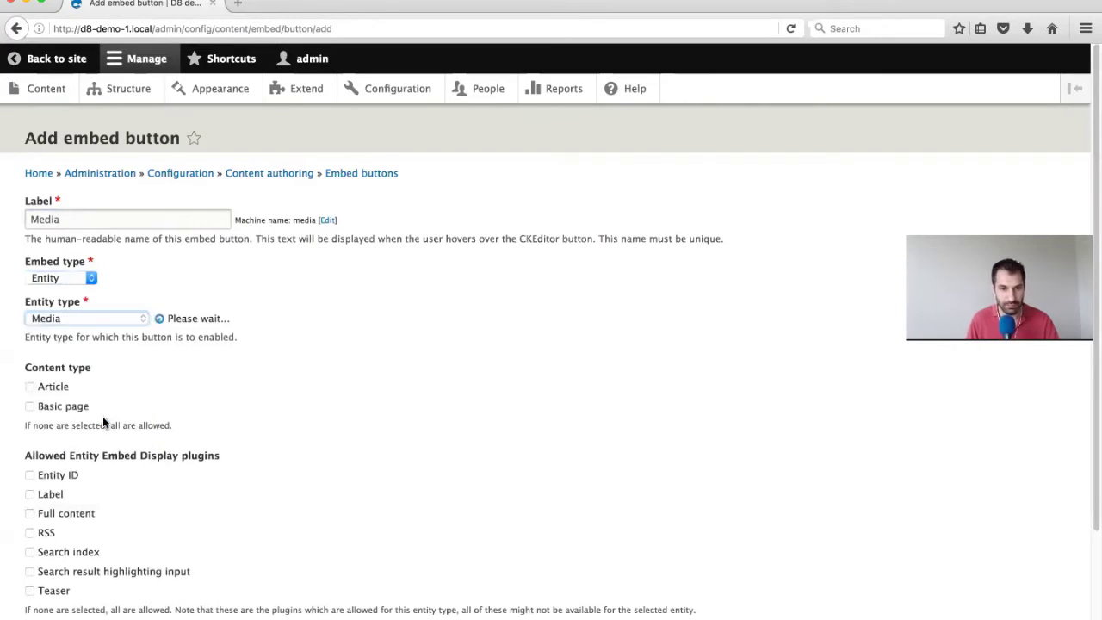
Switch to Finder and upload media_embed_icon.png as the embed button's icon
scroll(358, 376, "down", 2)
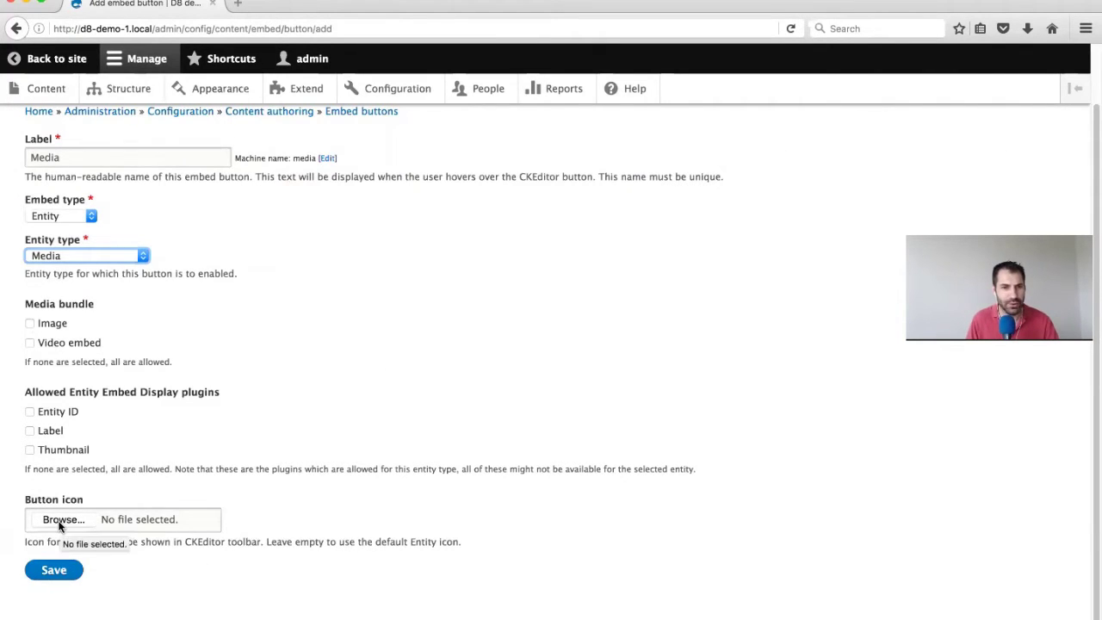
key("super+Tab")
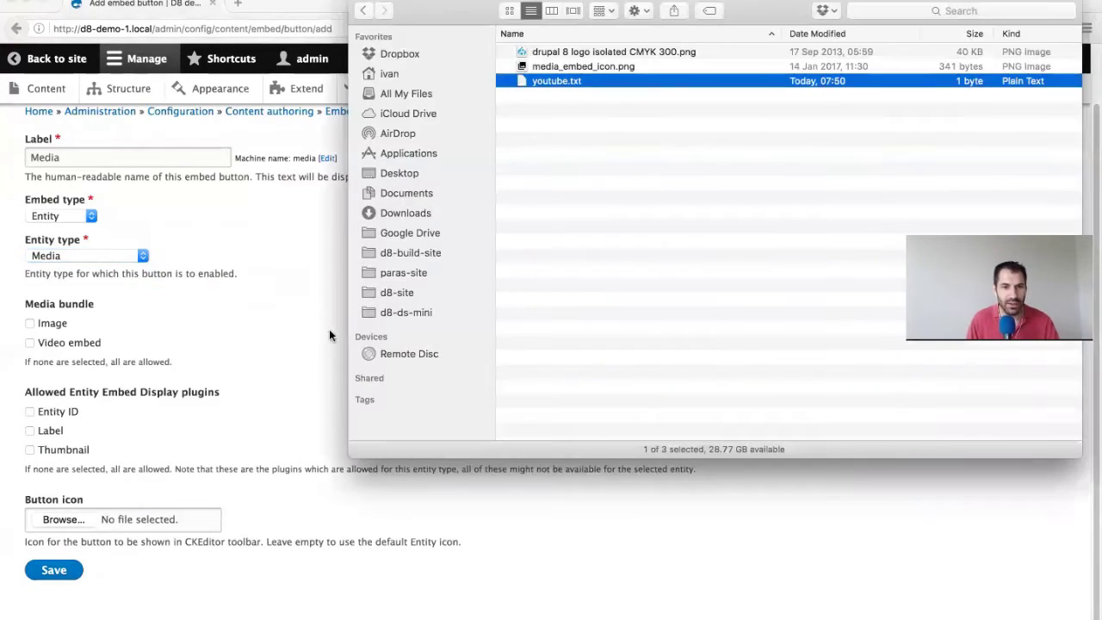
left_click(602, 69)
left_click_drag(467, 97, 60, 519)
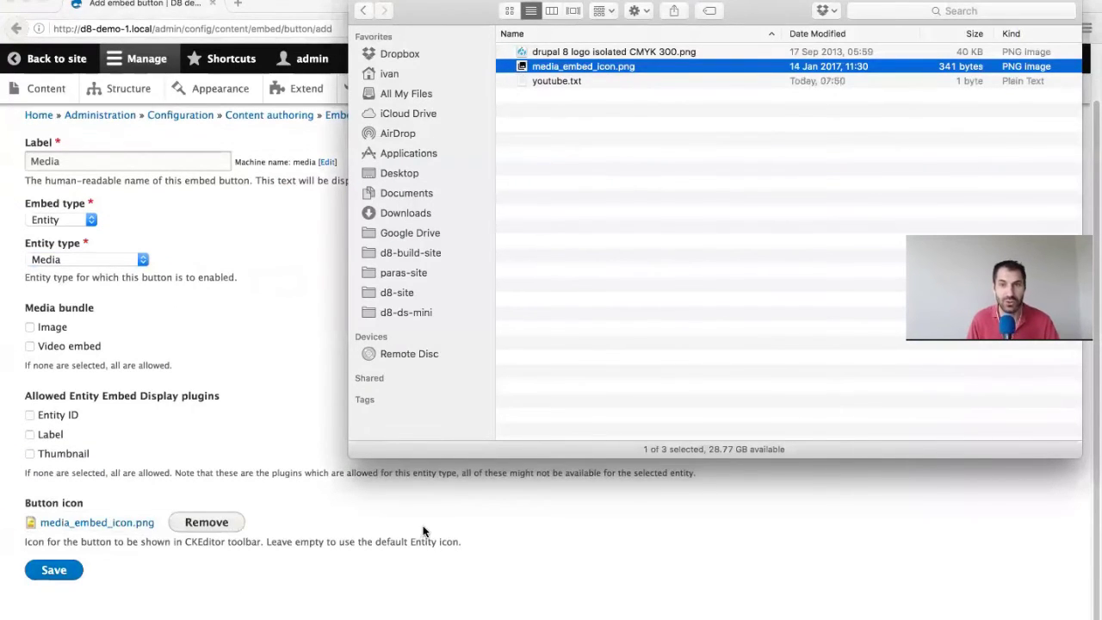
Save the Media embed button and open the text formats and editors configuration
left_click(258, 596)
left_click(67, 575)
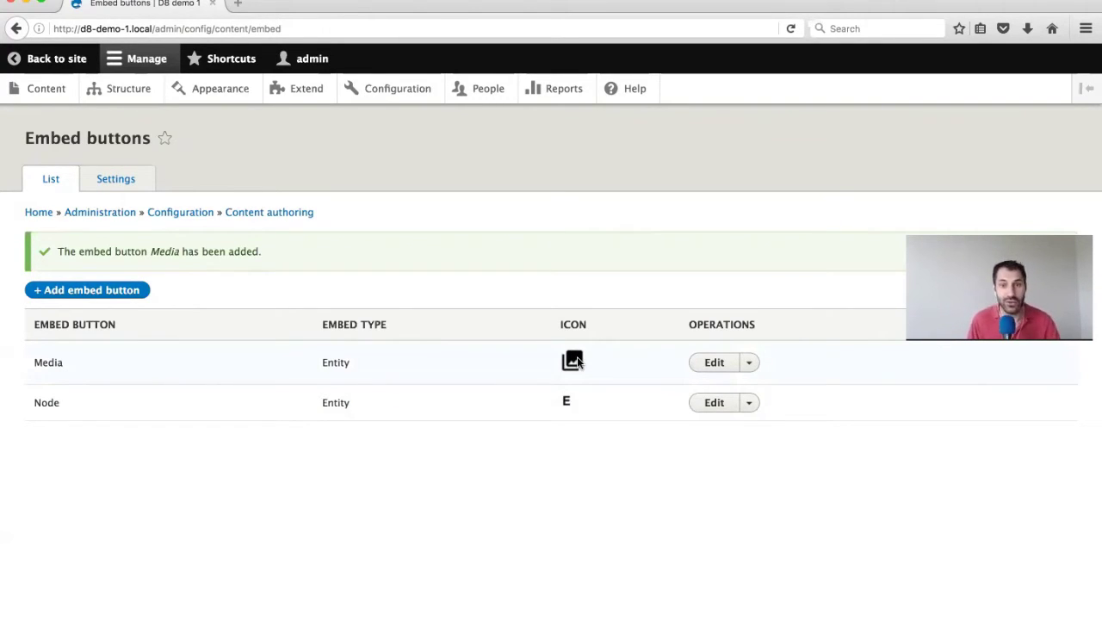
left_click(239, 215)
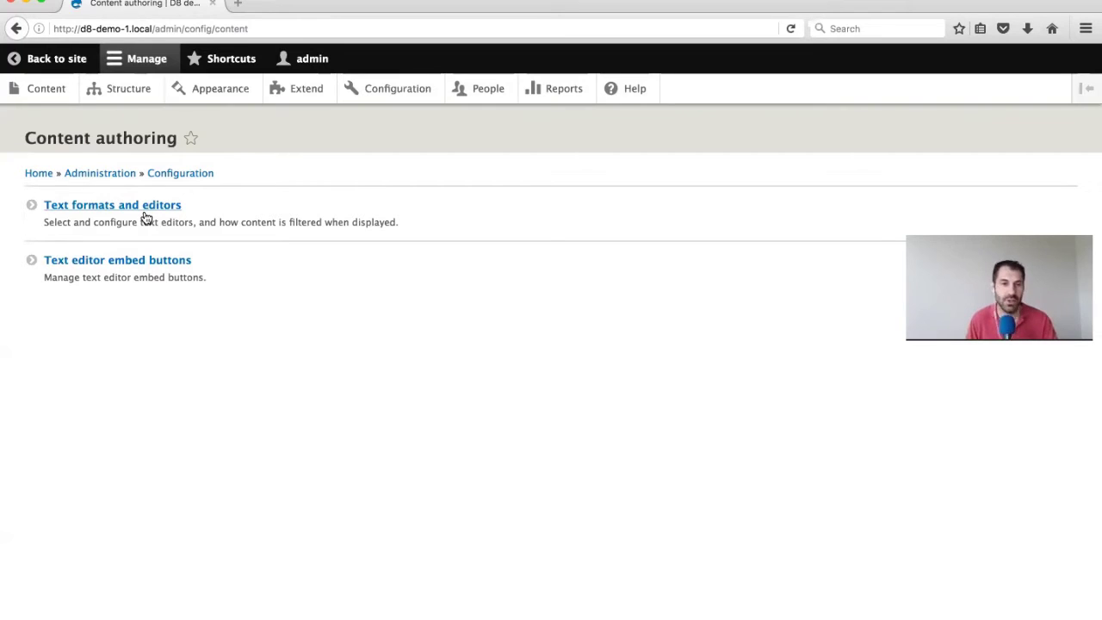
left_click(111, 210)
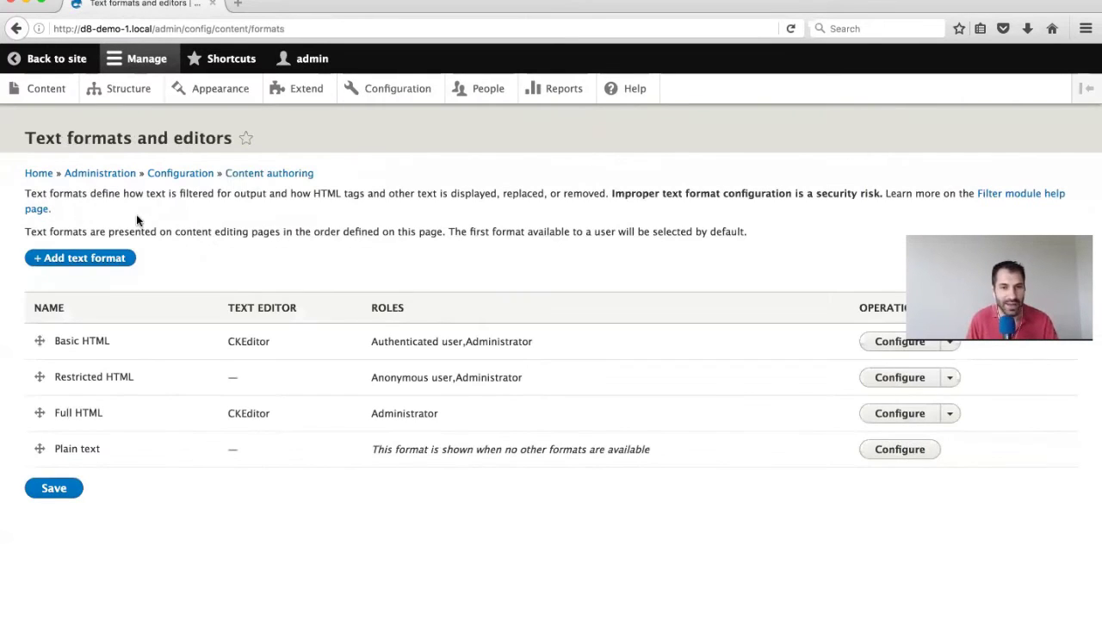
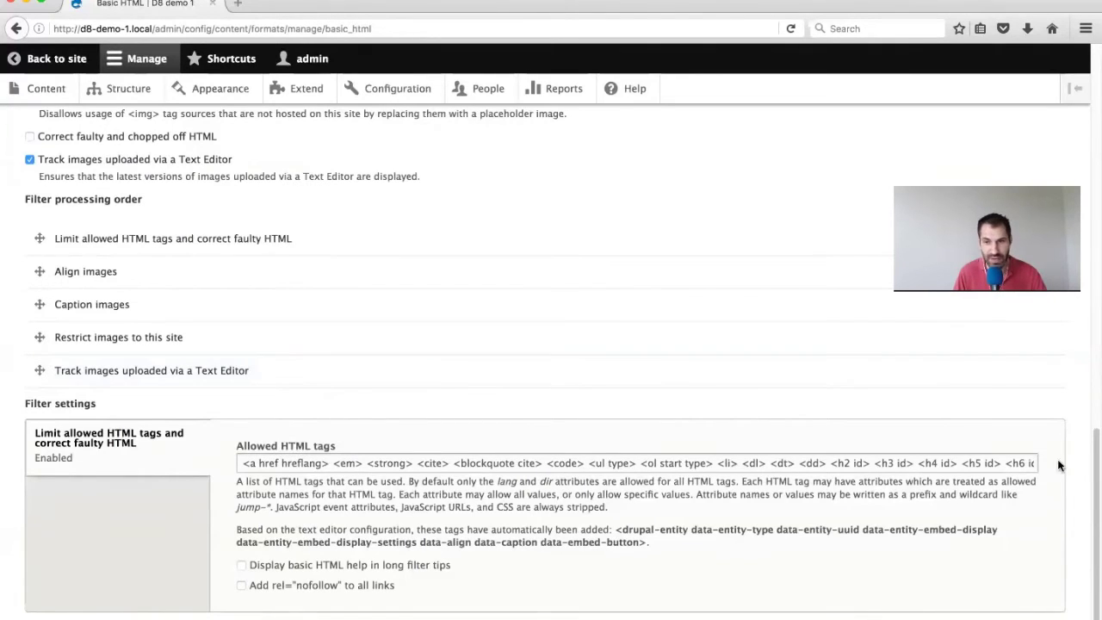
Examine the drupal-entity tag in the Basic HTML format's allowed HTML tags and compare it with the enabled filters
left_click(1001, 463)
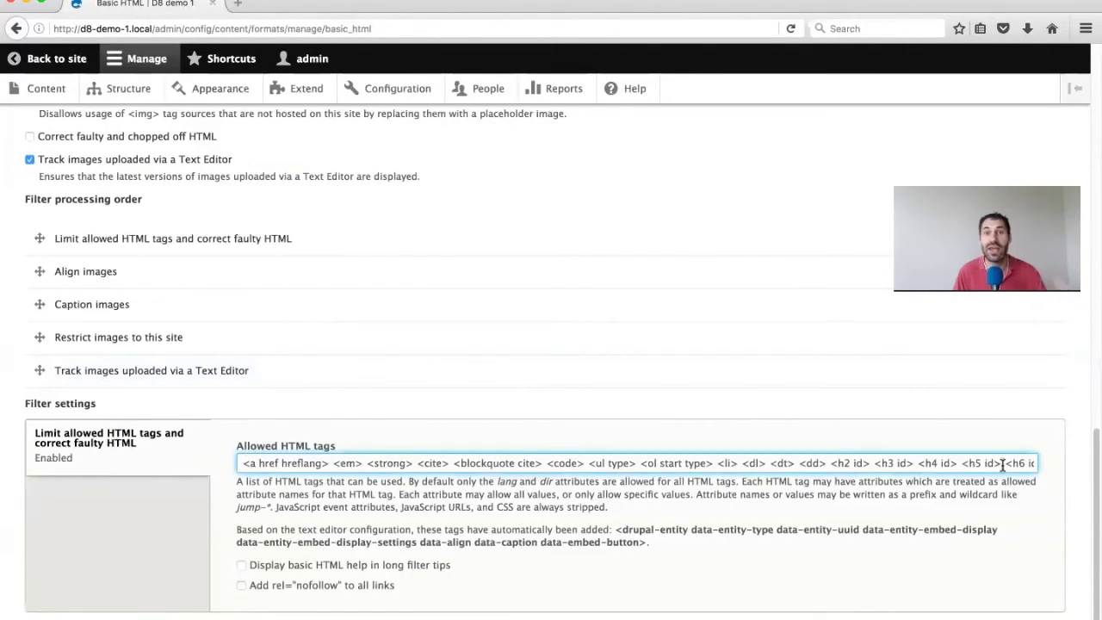
left_click_drag(1001, 463, 1088, 459)
left_click(252, 463)
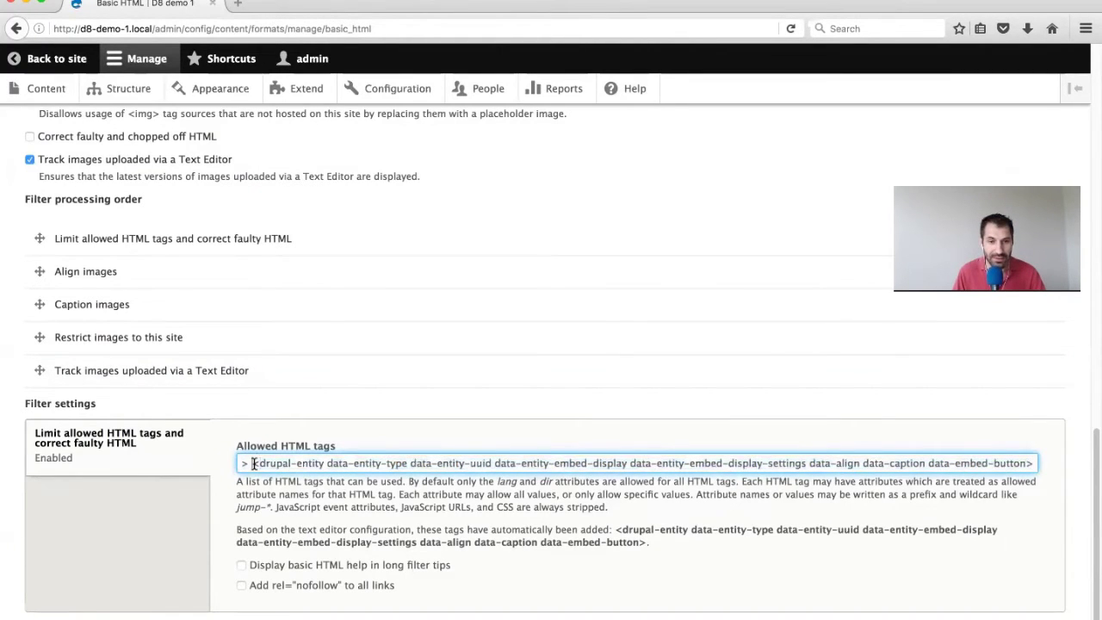
left_click_drag(252, 463, 1047, 464)
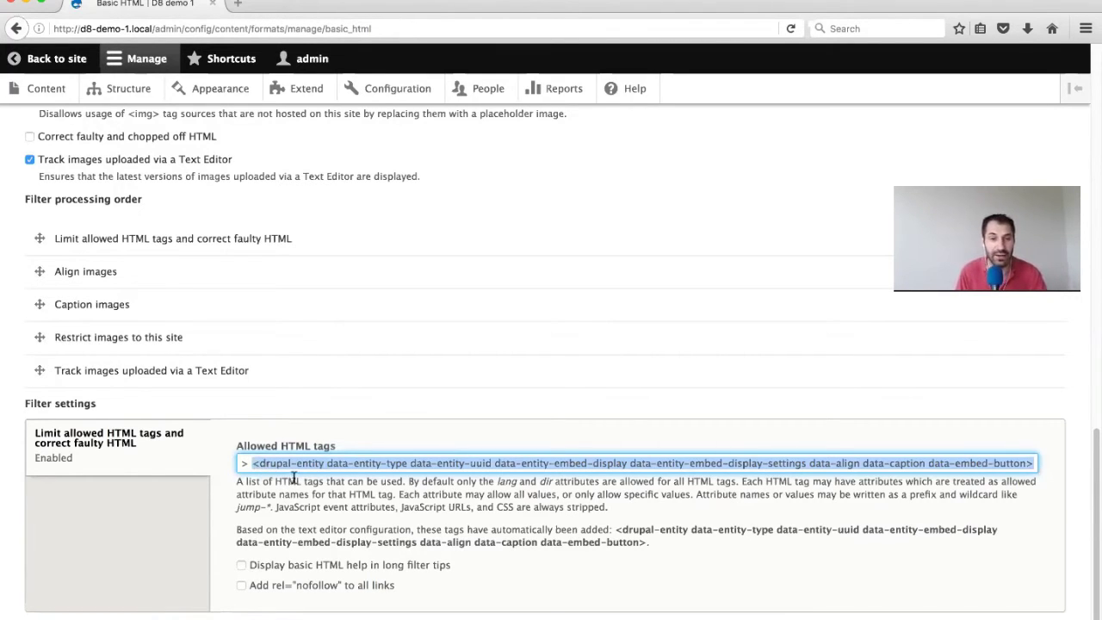
scroll(318, 541, "up", 10)
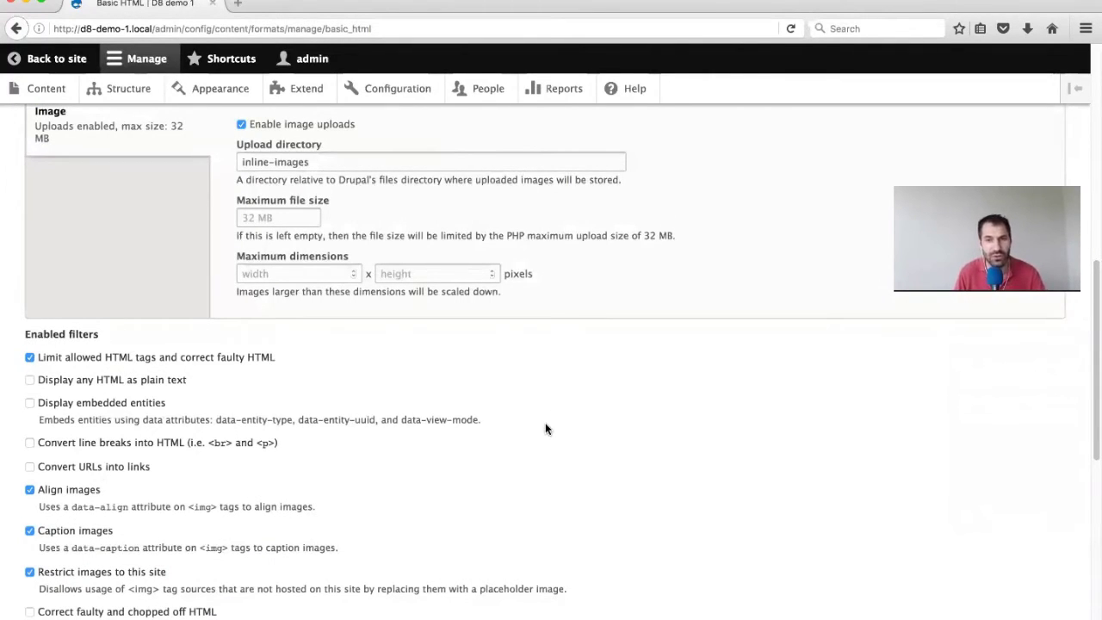
scroll(559, 451, "down", 5)
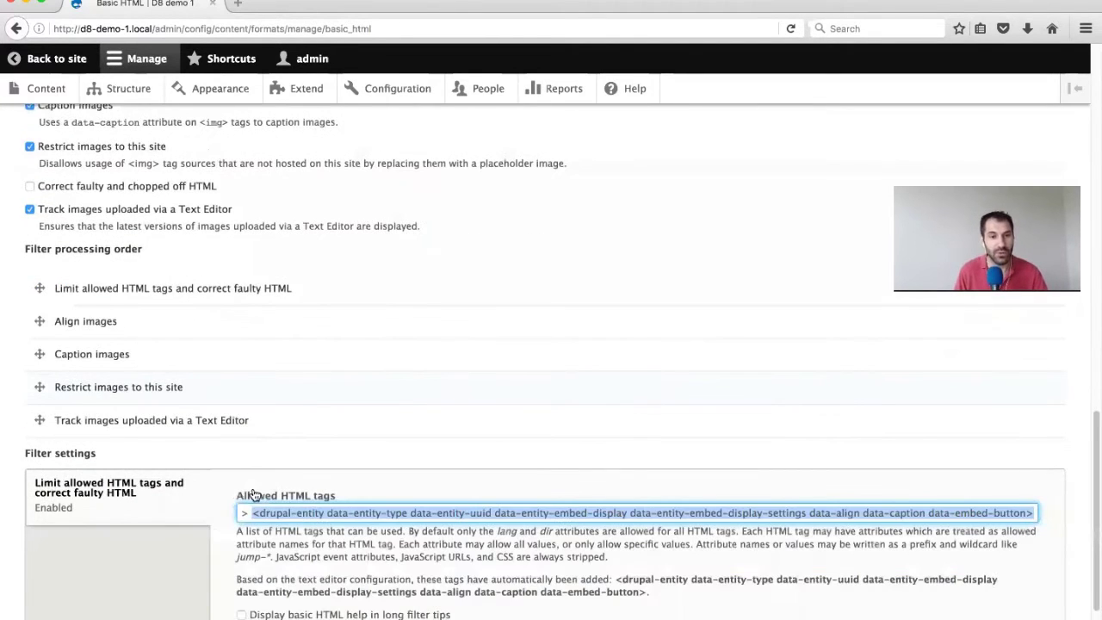
scroll(253, 496, "up", 4)
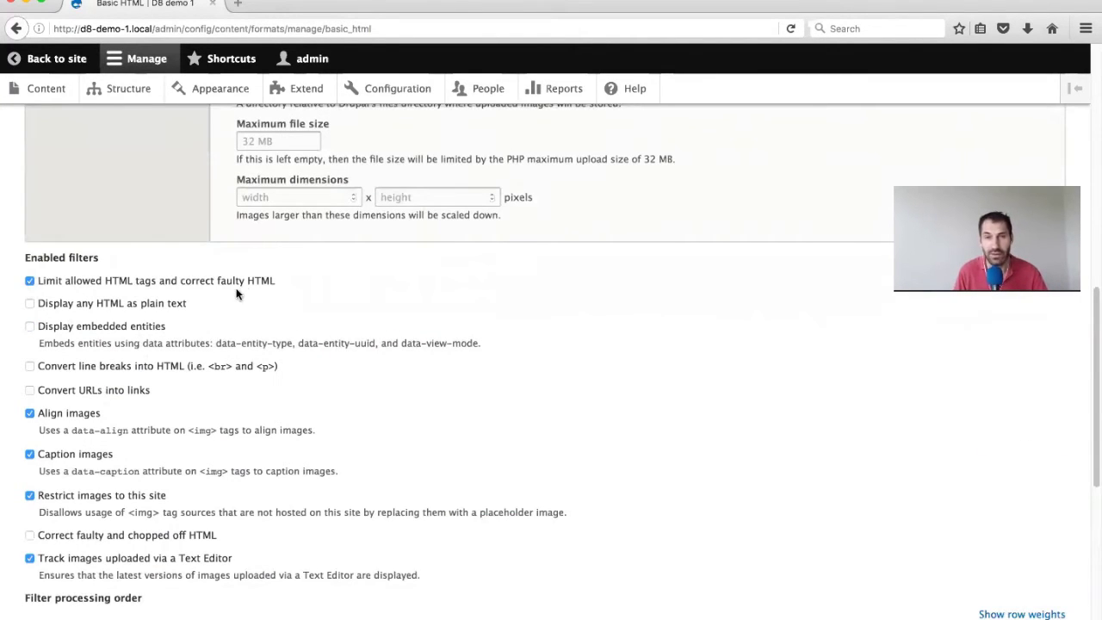
scroll(488, 441, "down", 4)
Enable the Display embedded entities filter for the Basic HTML format and save the configuration
scroll(361, 469, "up", 5)
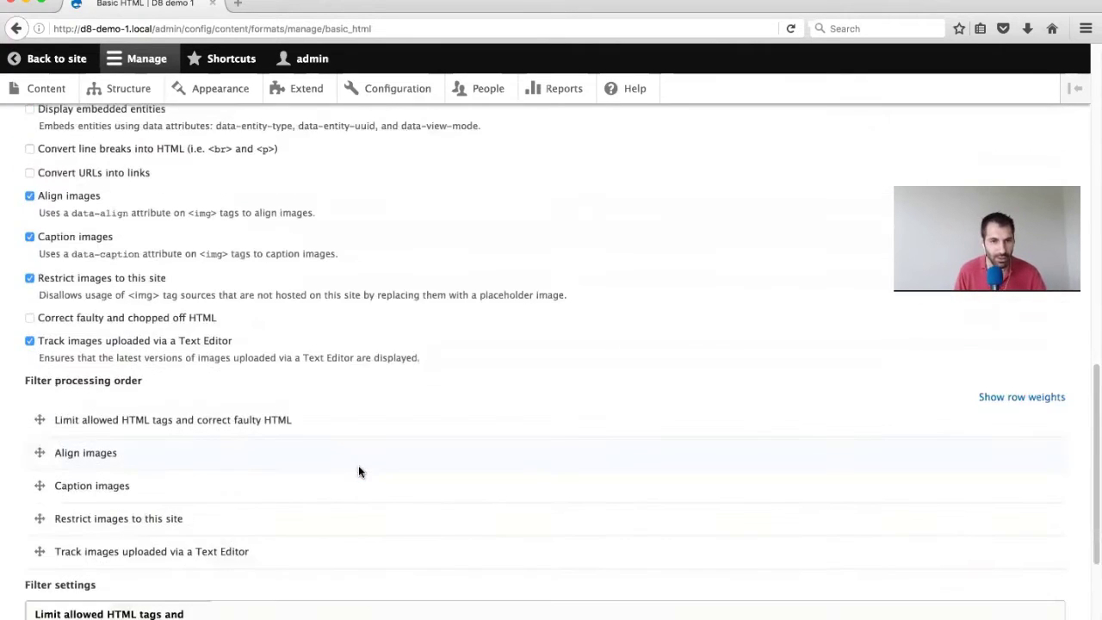
left_click(31, 313)
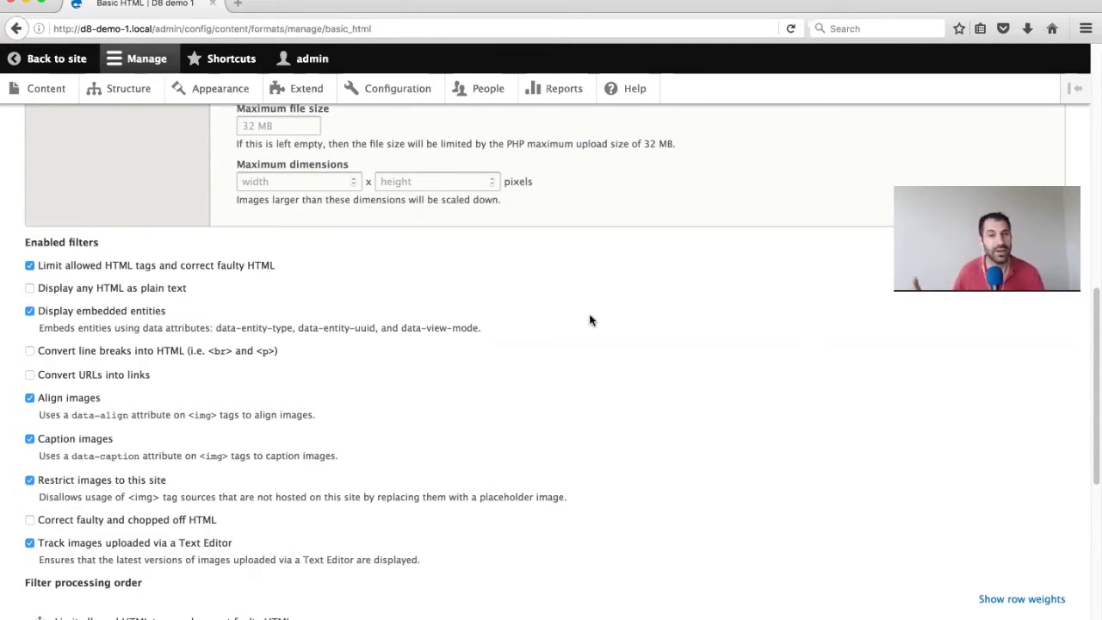
scroll(589, 319, "down", 10)
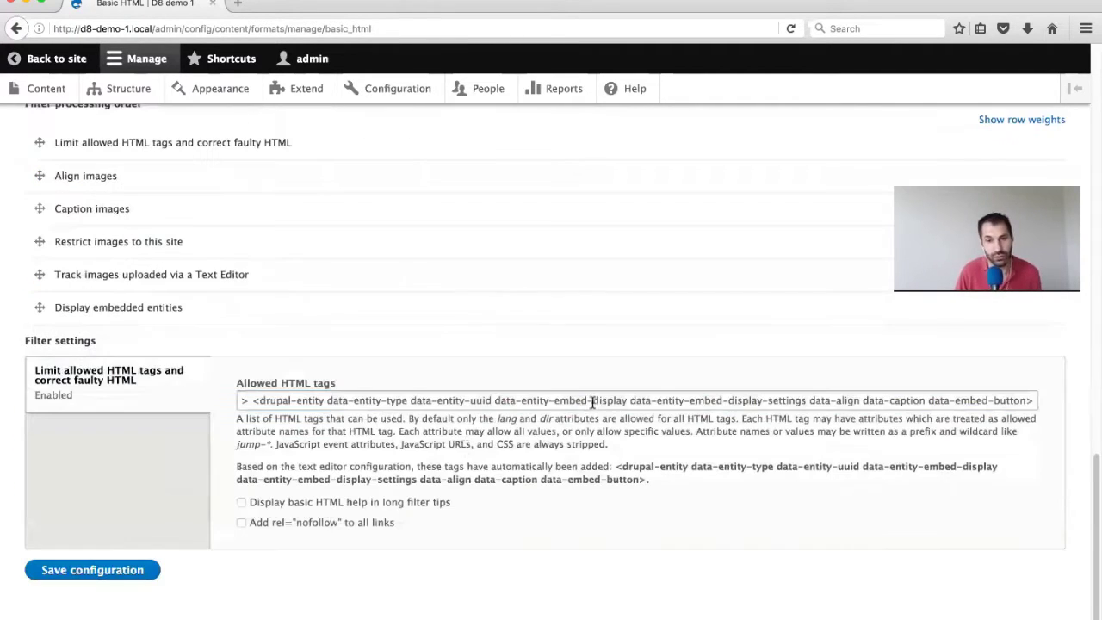
left_click_drag(251, 401, 1029, 397)
scroll(473, 352, "up", 9)
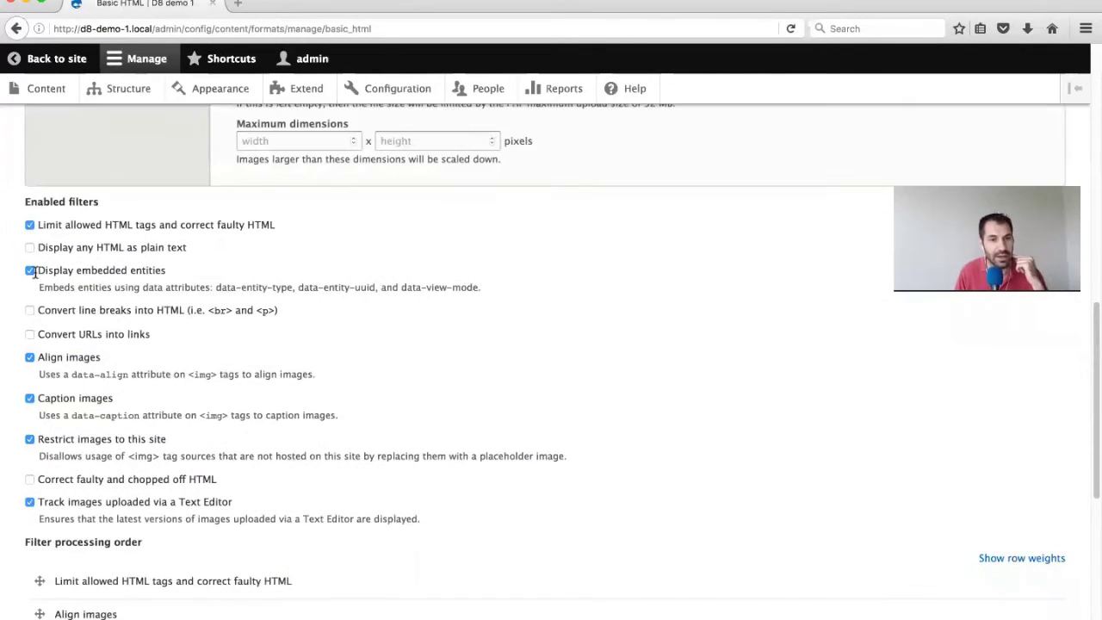
scroll(103, 320, "down", 3)
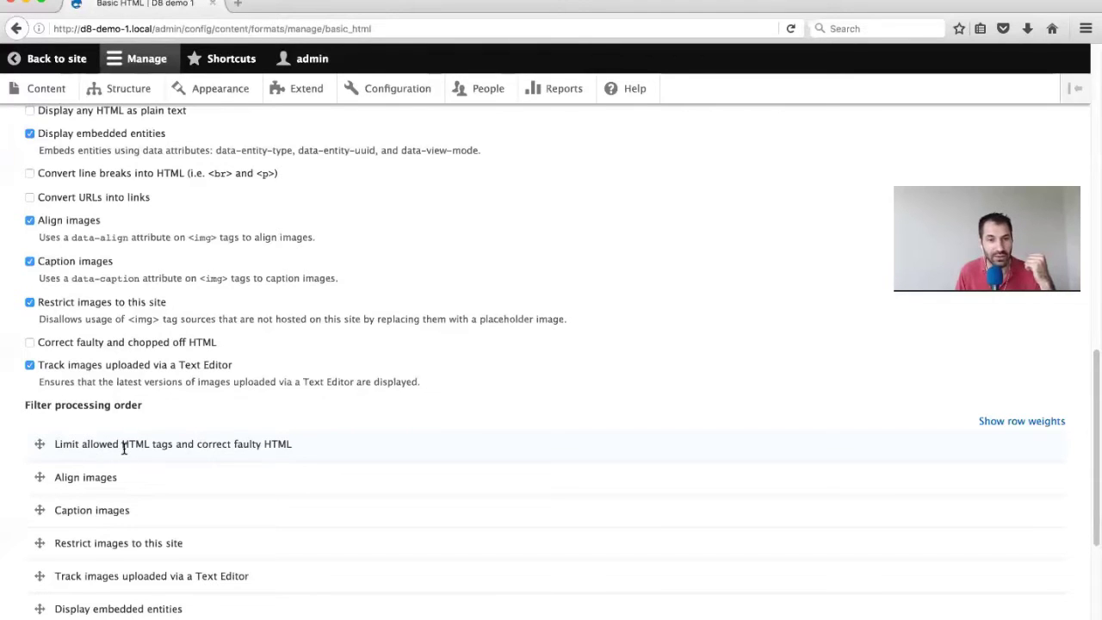
scroll(152, 444, "down", 6)
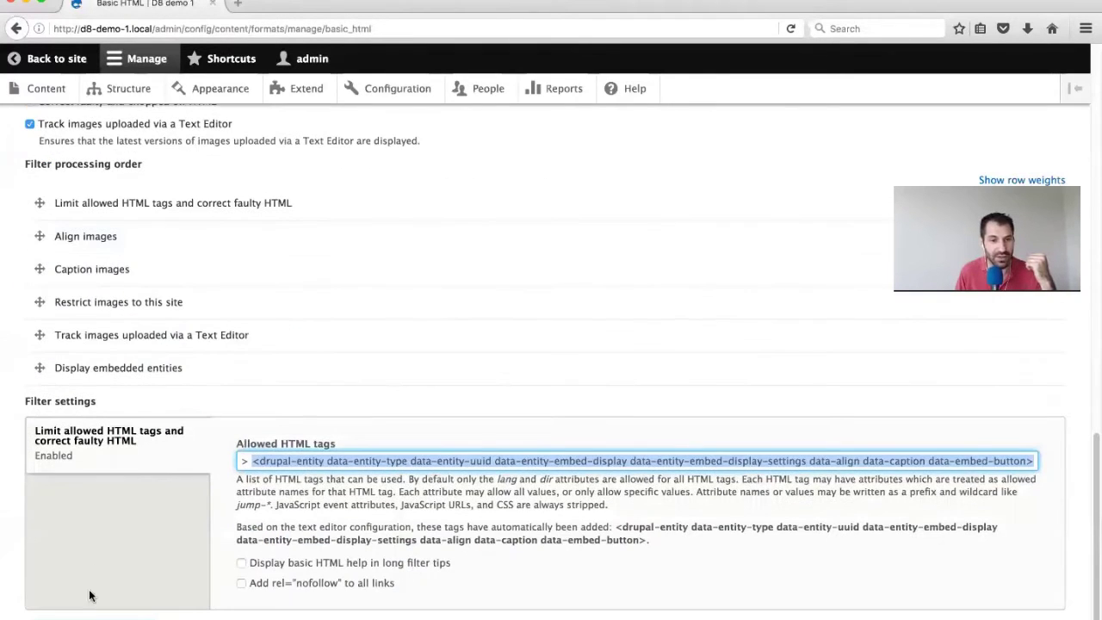
key("End")
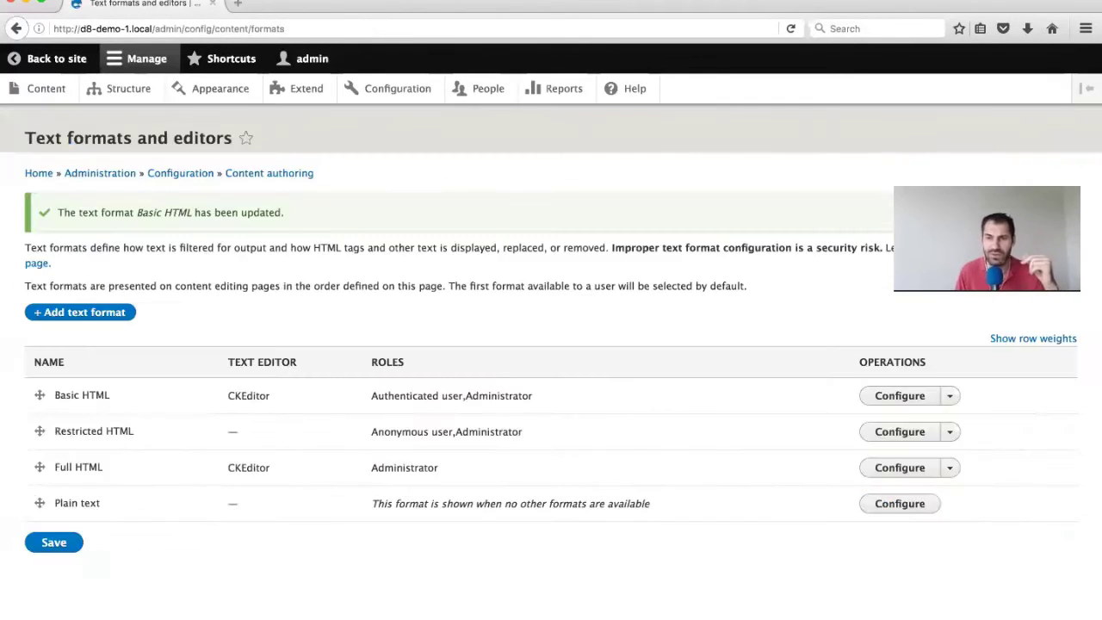
Reopen the Basic HTML format, review its enabled filters and their processing order, and save the configuration again
left_click(914, 398)
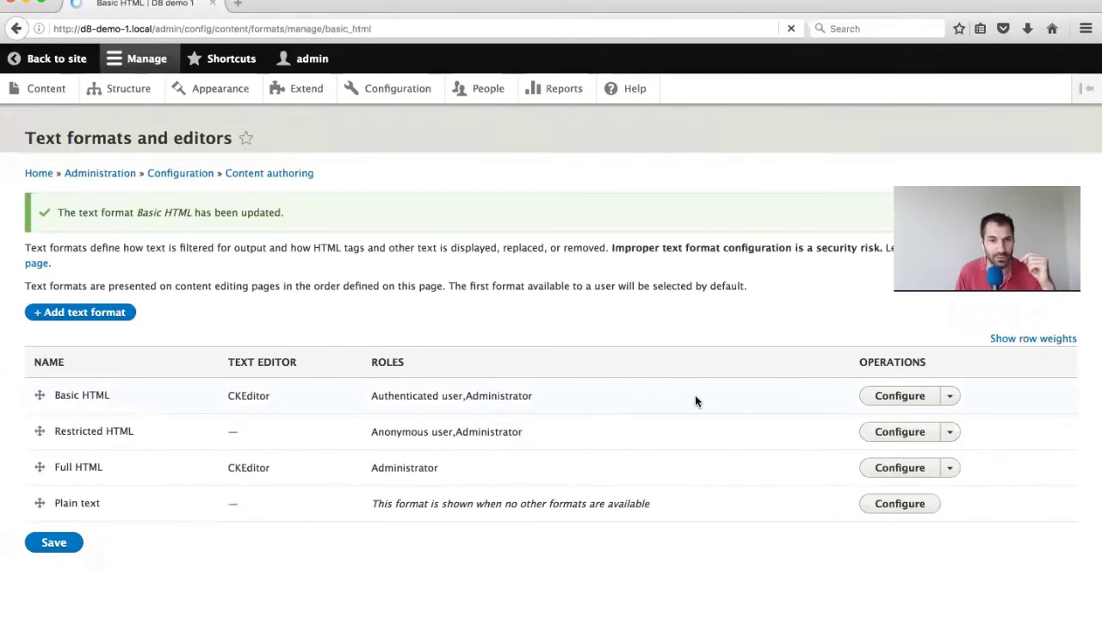
scroll(248, 419, "down", 15)
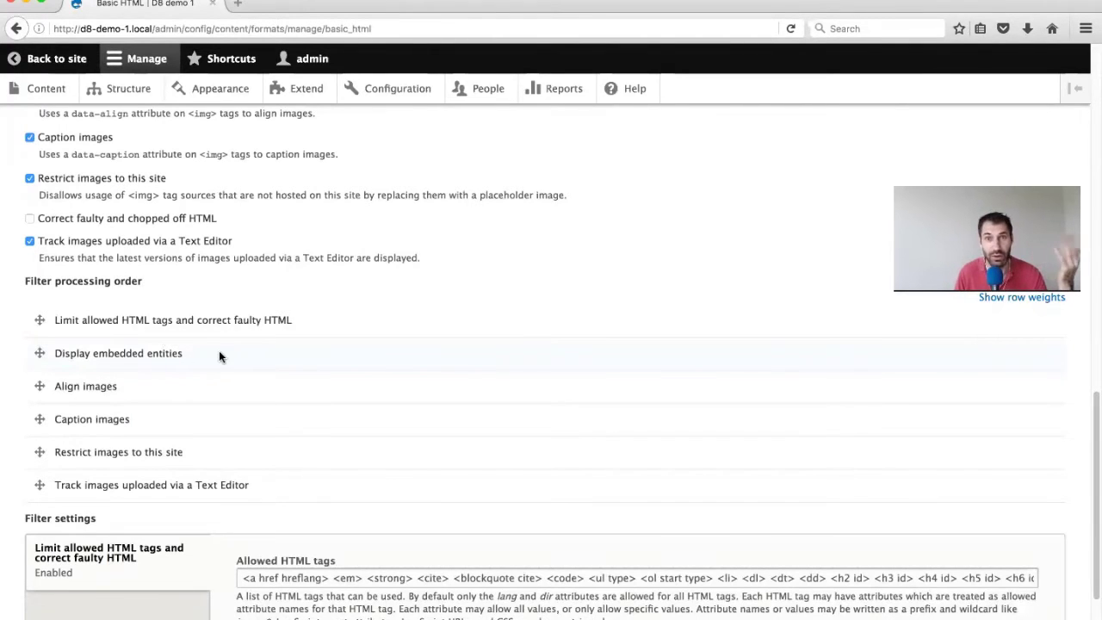
scroll(219, 353, "up", 5)
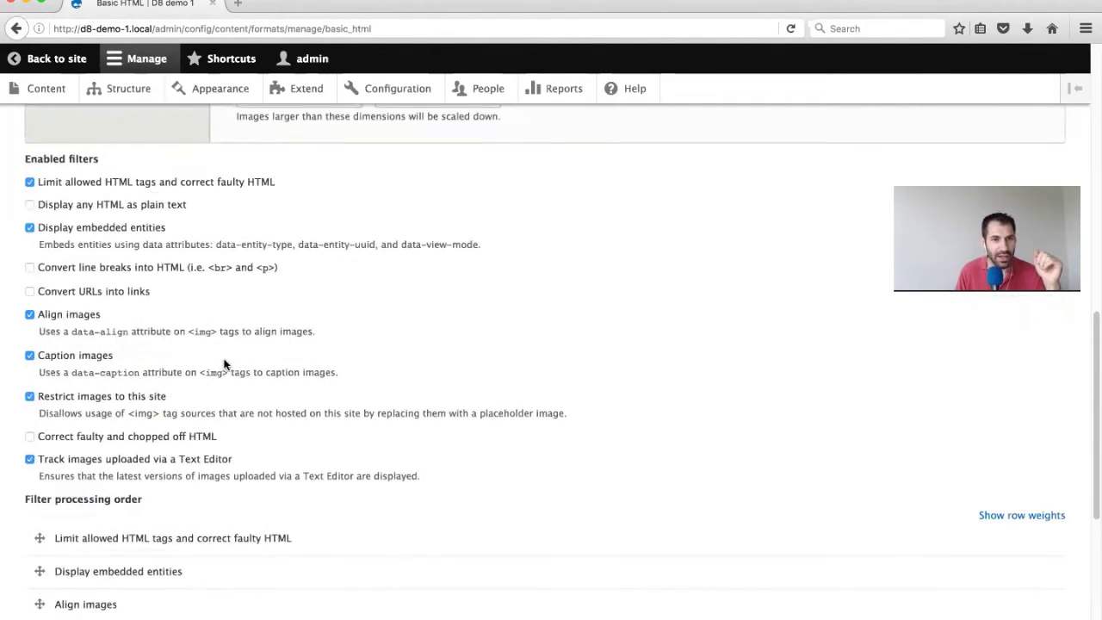
scroll(222, 362, "down", 3)
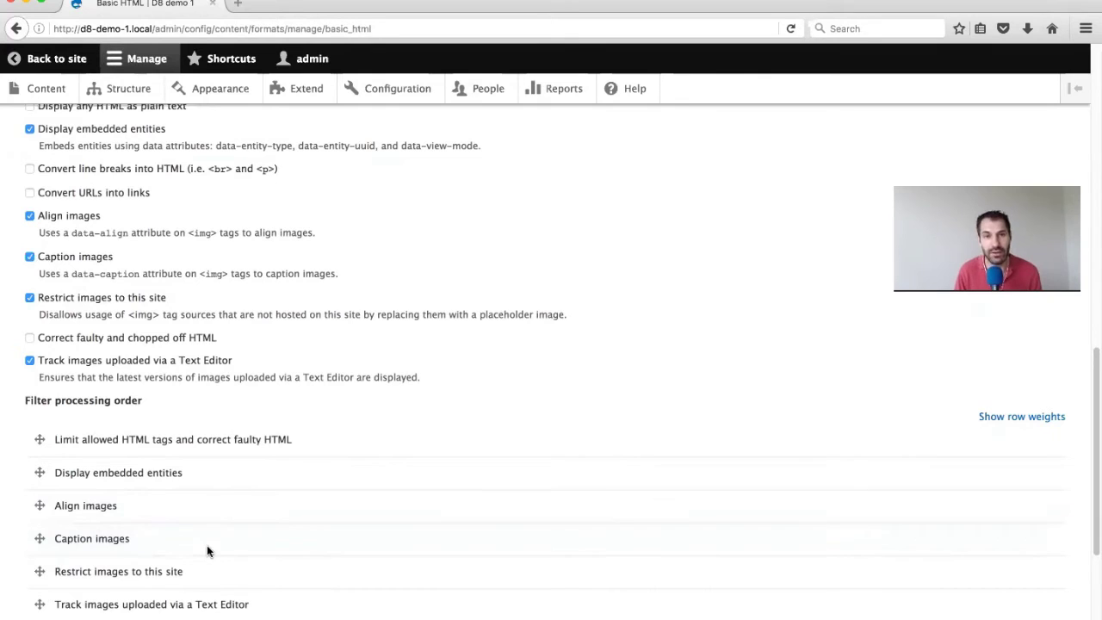
scroll(207, 545, "down", 3)
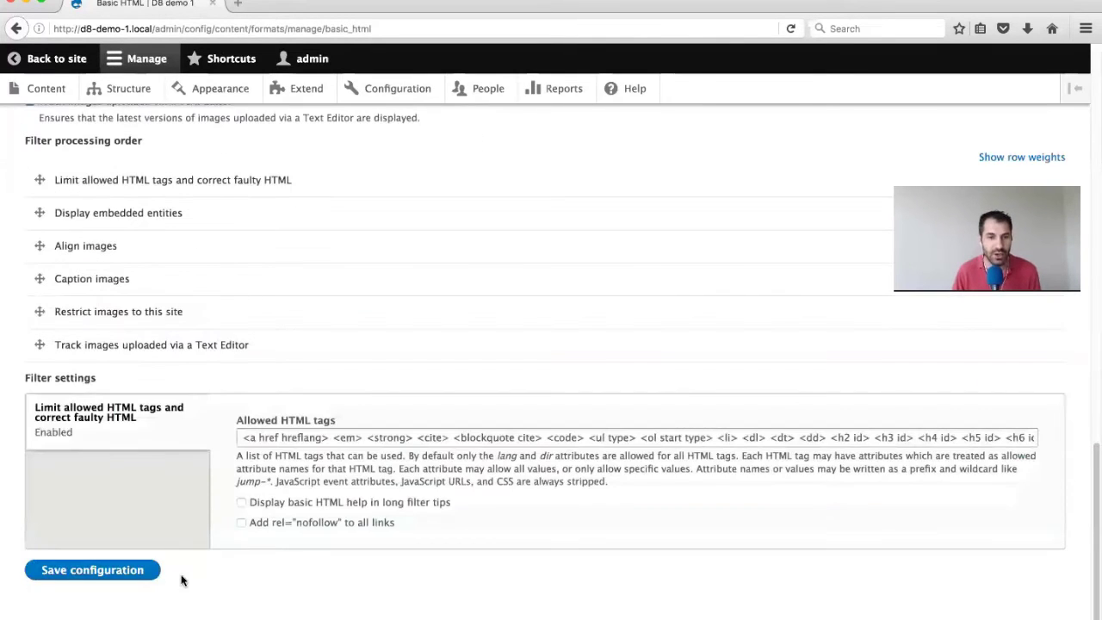
left_click(129, 573)
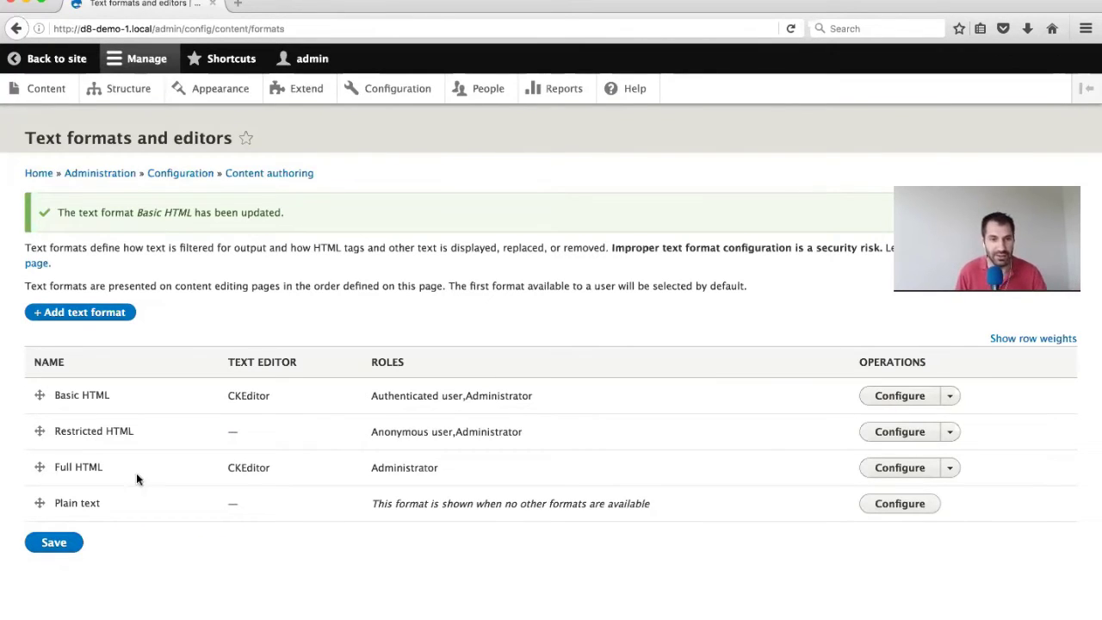
Open Test article for editing from the content list and add an empty paragraph after the first body paragraph
left_click(27, 101)
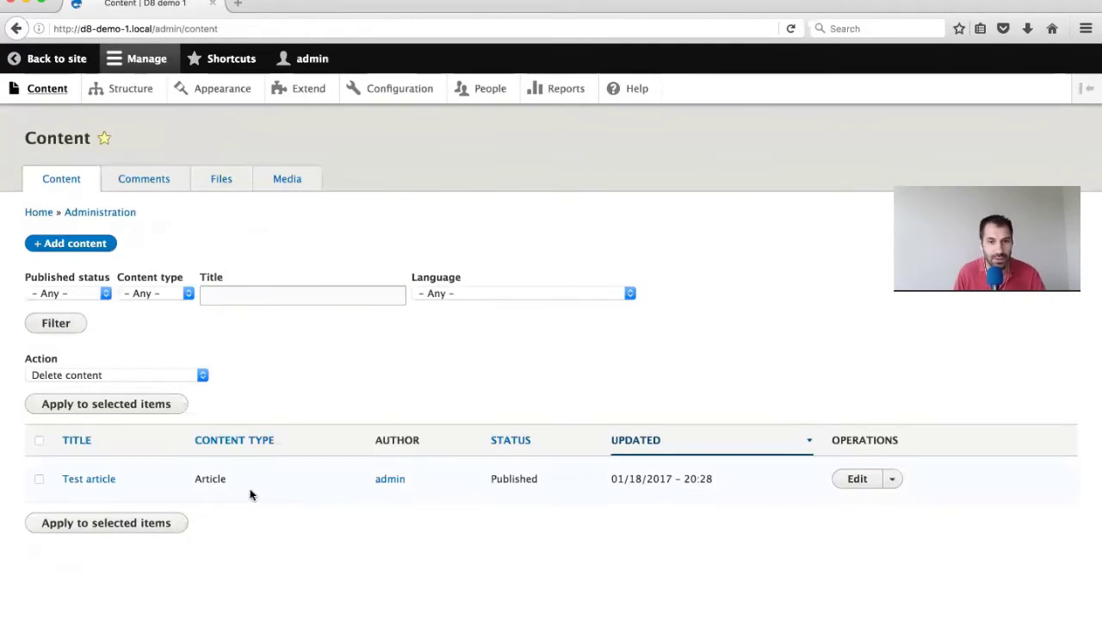
left_click(852, 479)
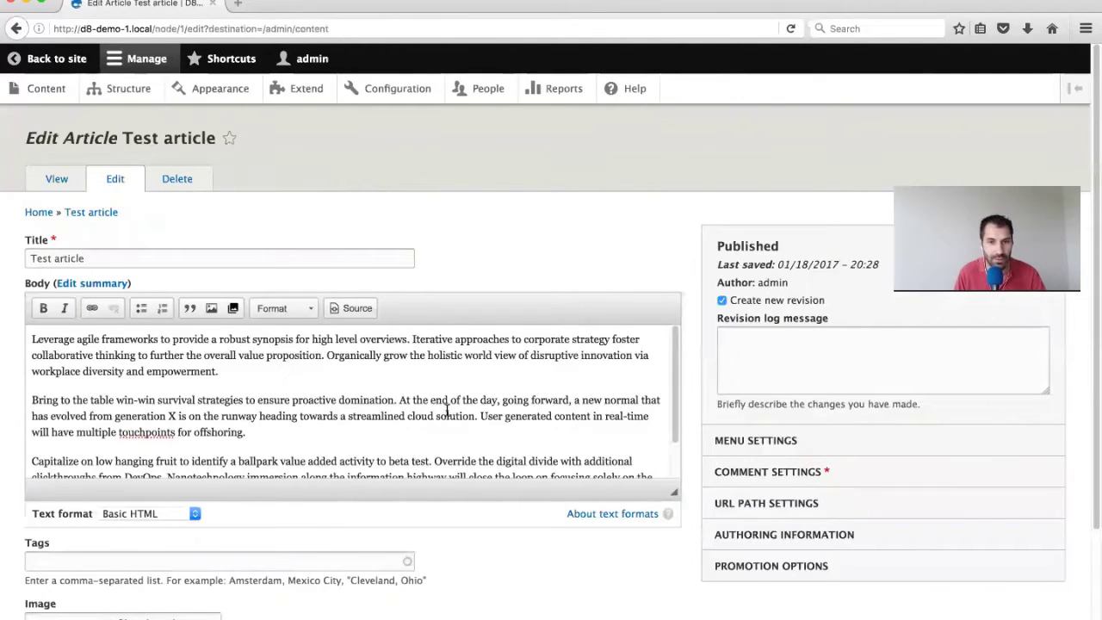
left_click(403, 372)
key("Return")
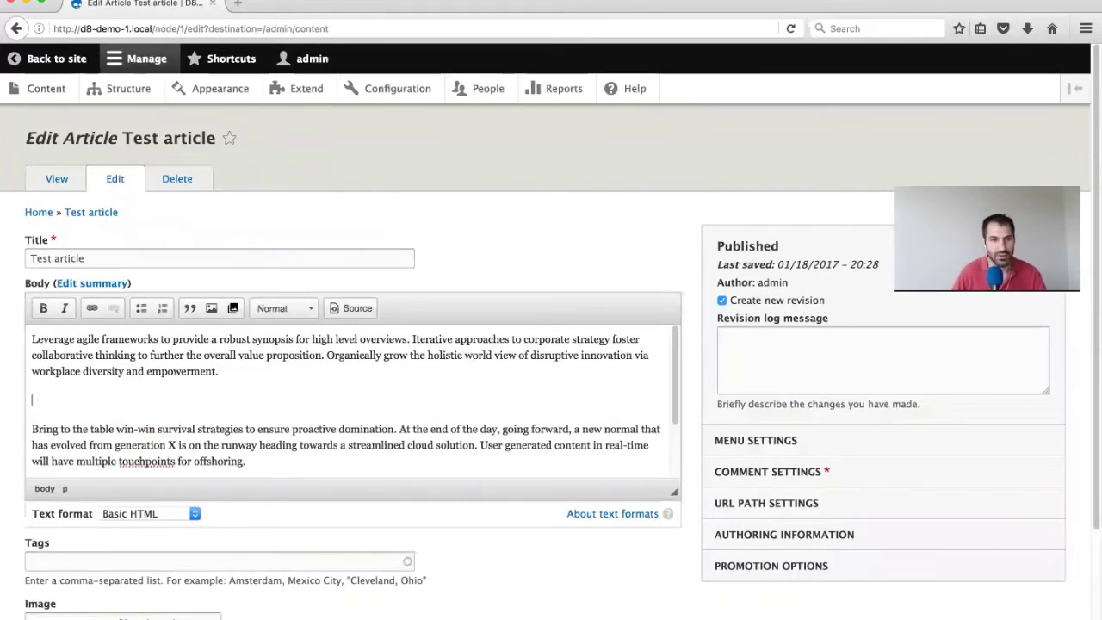
Start embedding media in the body's empty paragraph and choose the Drupalicon item
left_click(233, 308)
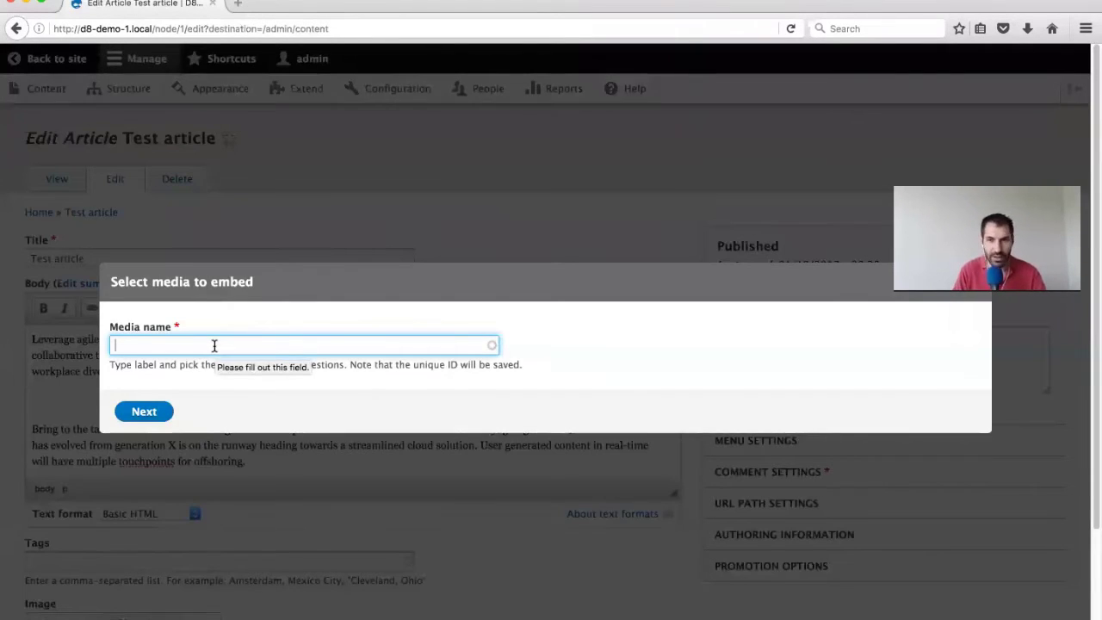
type("drupal")
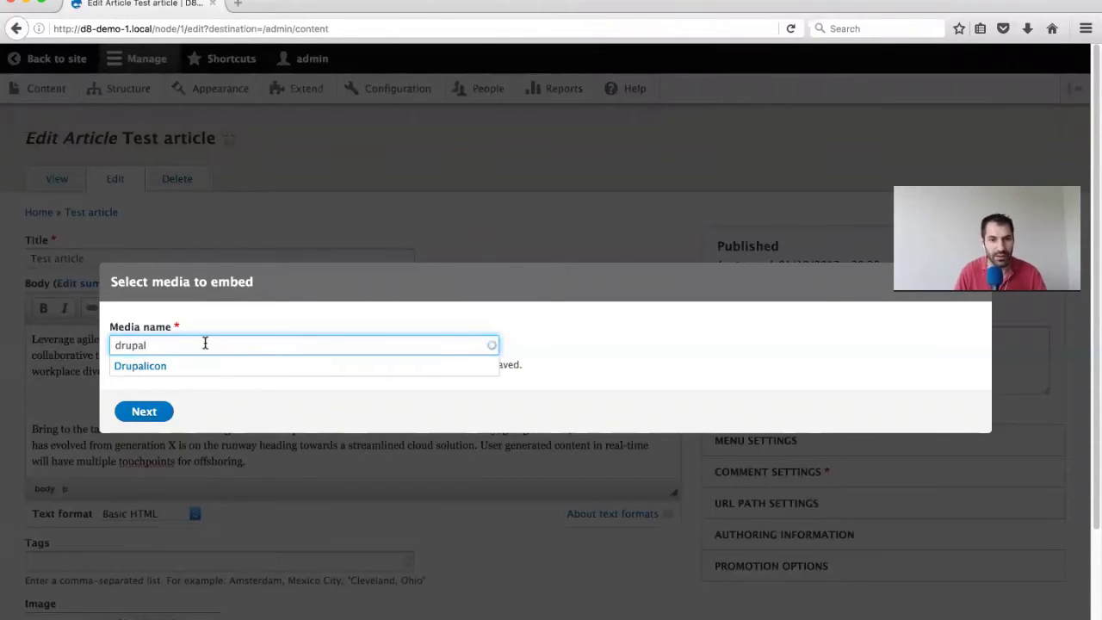
left_click(184, 371)
left_click(143, 412)
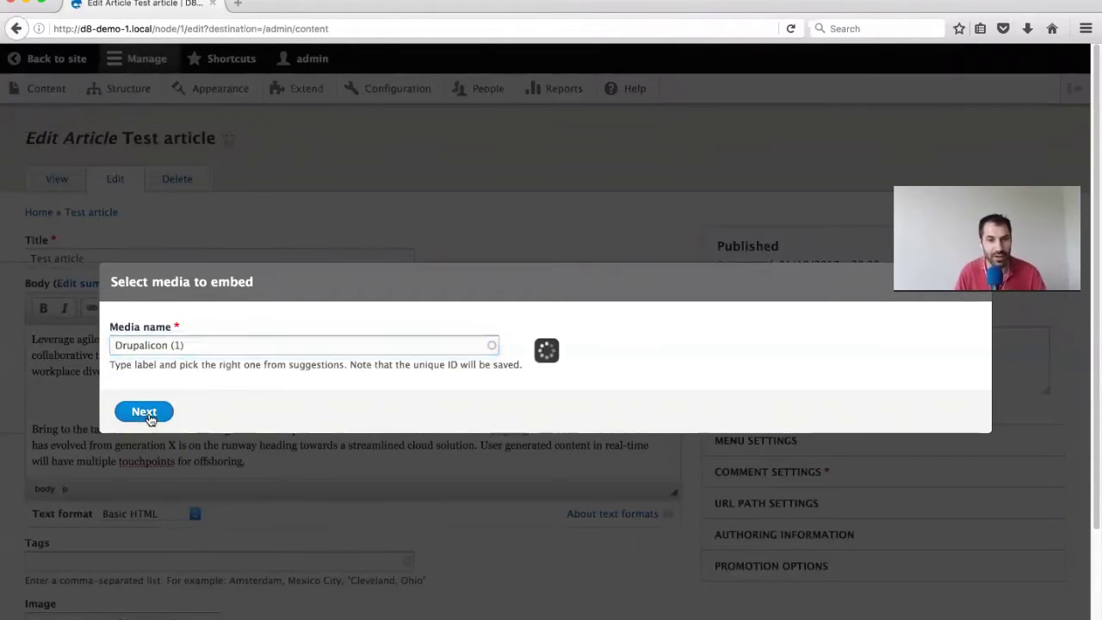
Embed Drupalicon displayed as Thumbnail with the None (original image) style and Left alignment, and check it in the body
left_click(383, 325)
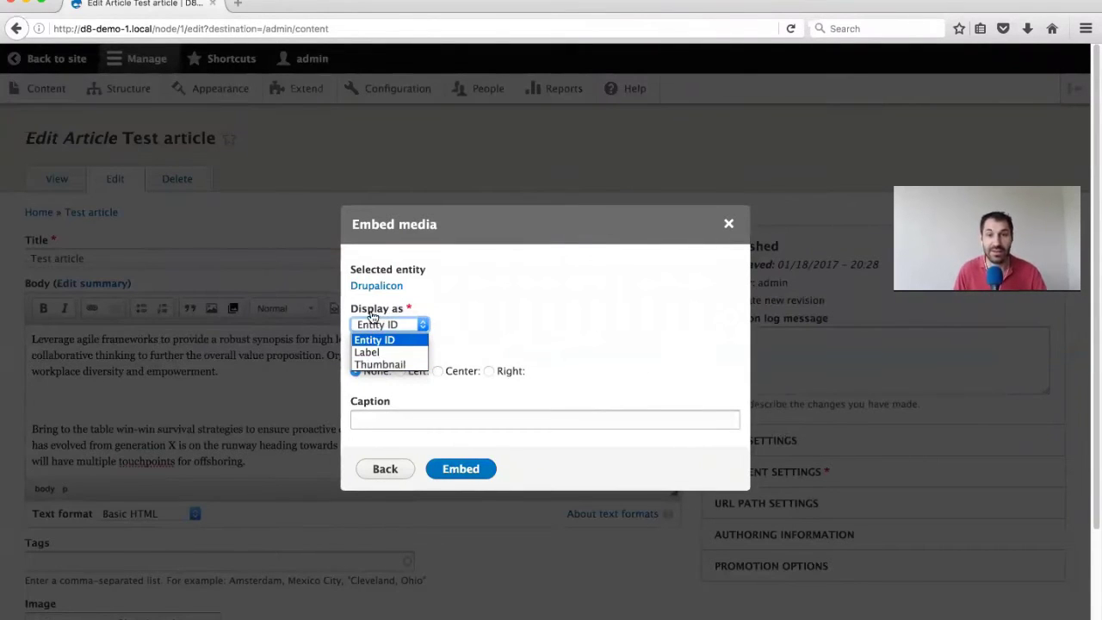
left_click(386, 365)
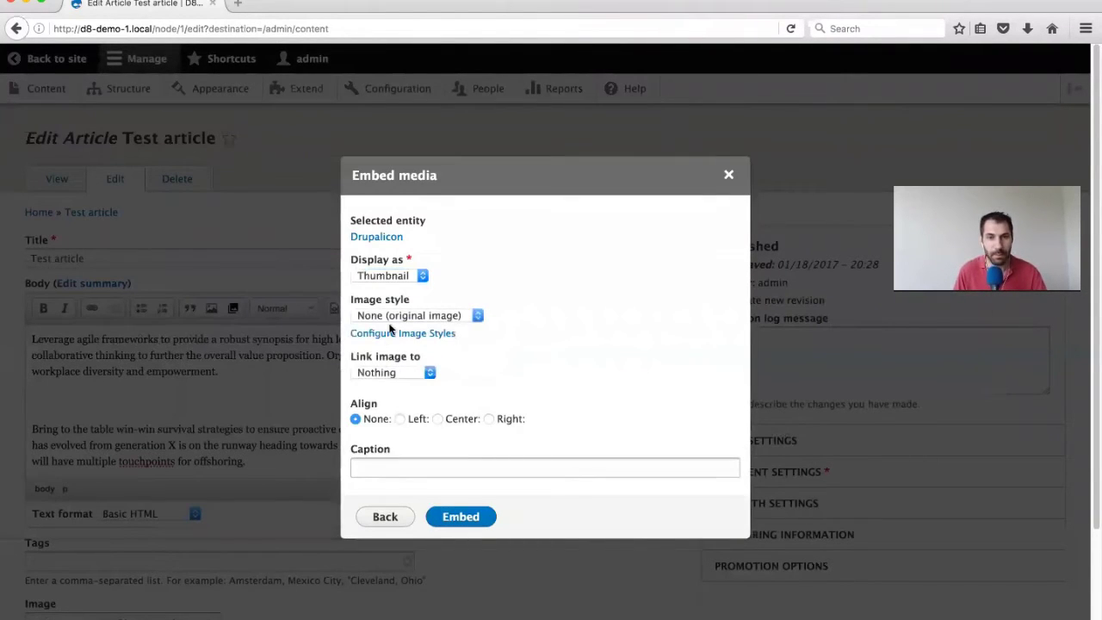
left_click(396, 317)
left_click(400, 318)
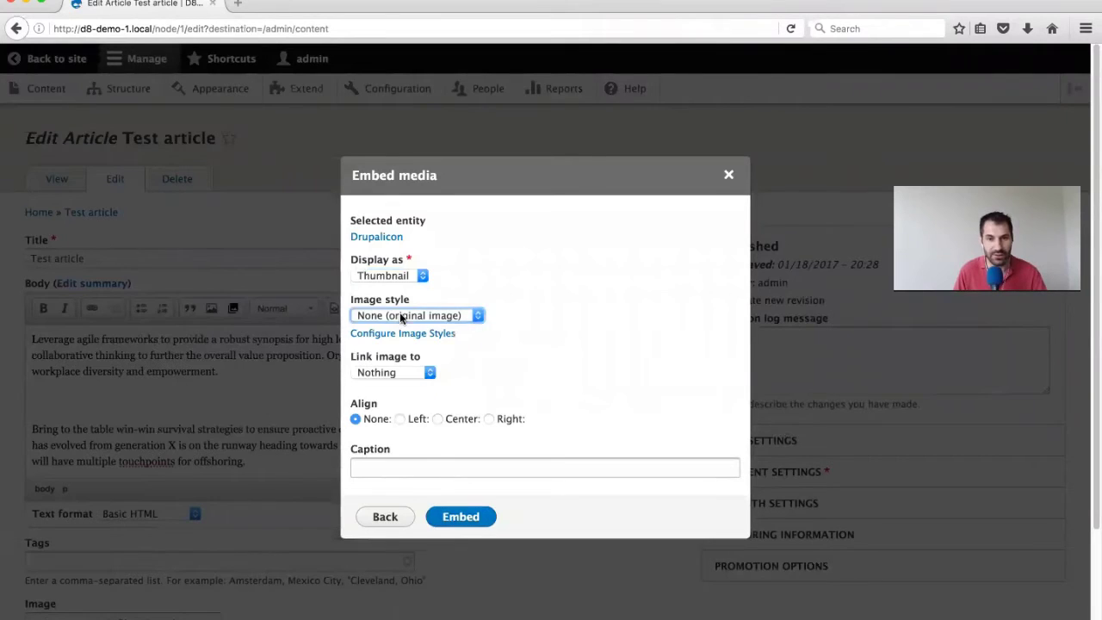
left_click(418, 422)
left_click(482, 514)
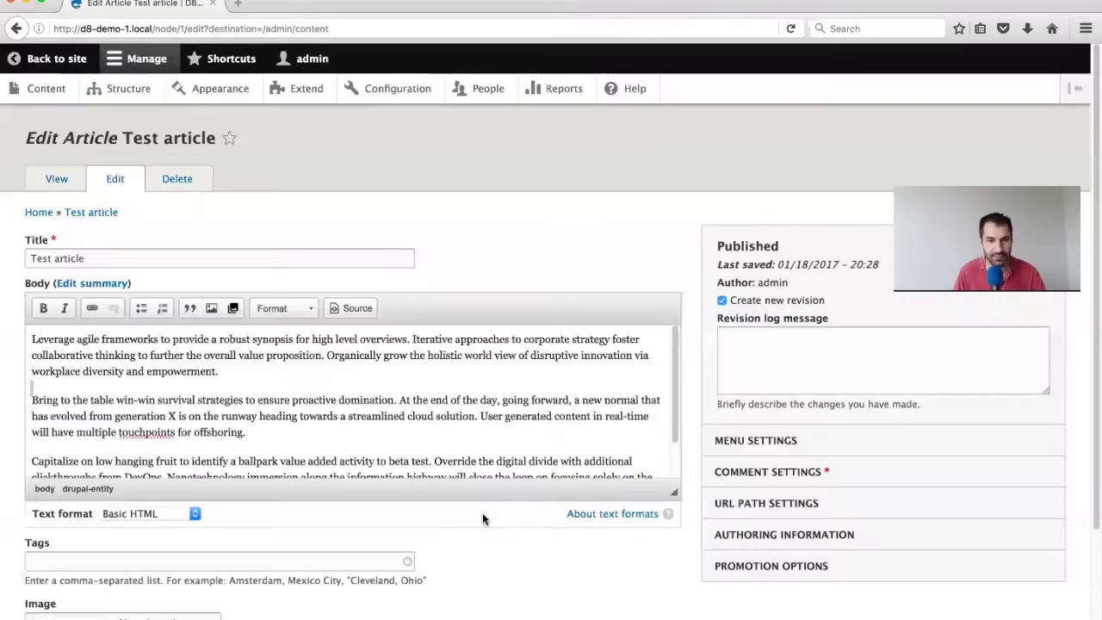
scroll(370, 426, "down", 10)
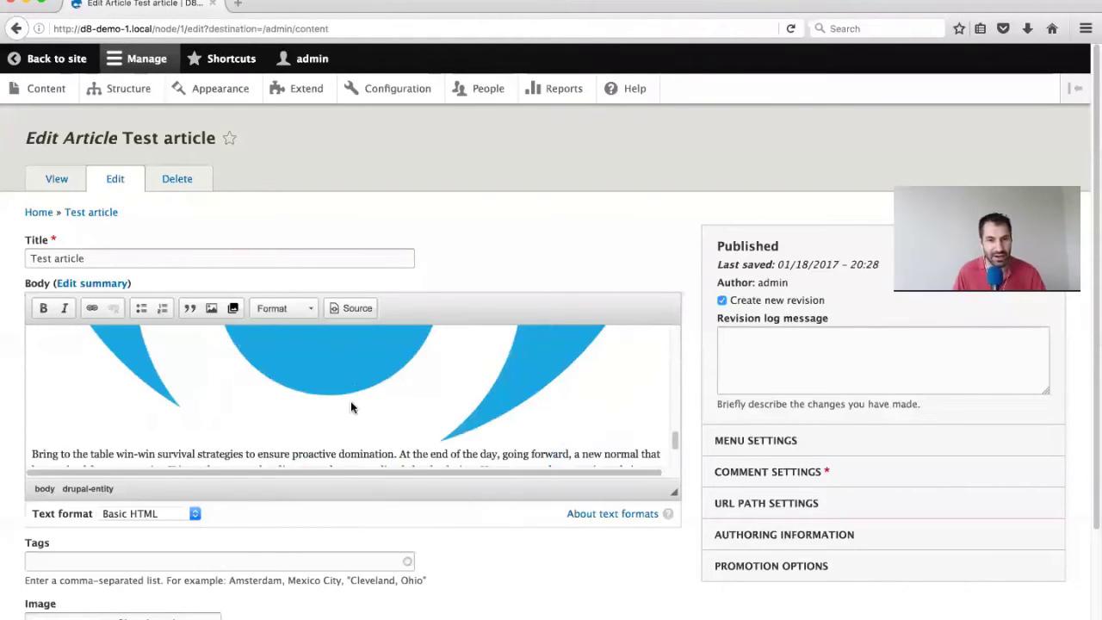
scroll(344, 391, "up", 5)
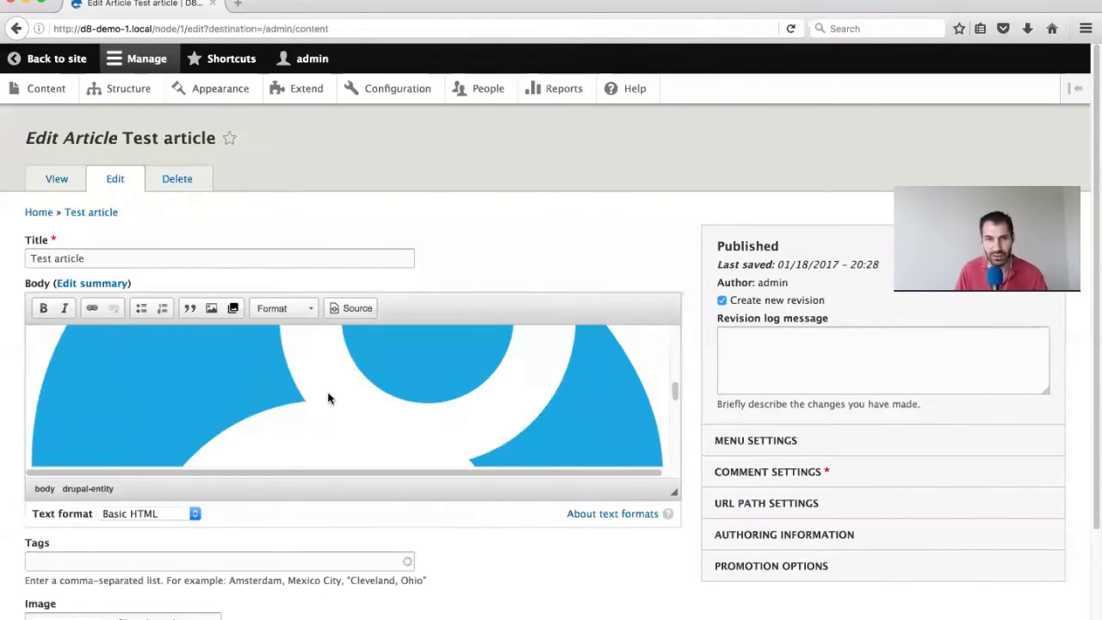
Inspect the embedded Drupalicon in the article body and review its embed settings without changing them
scroll(329, 401, "up", 5)
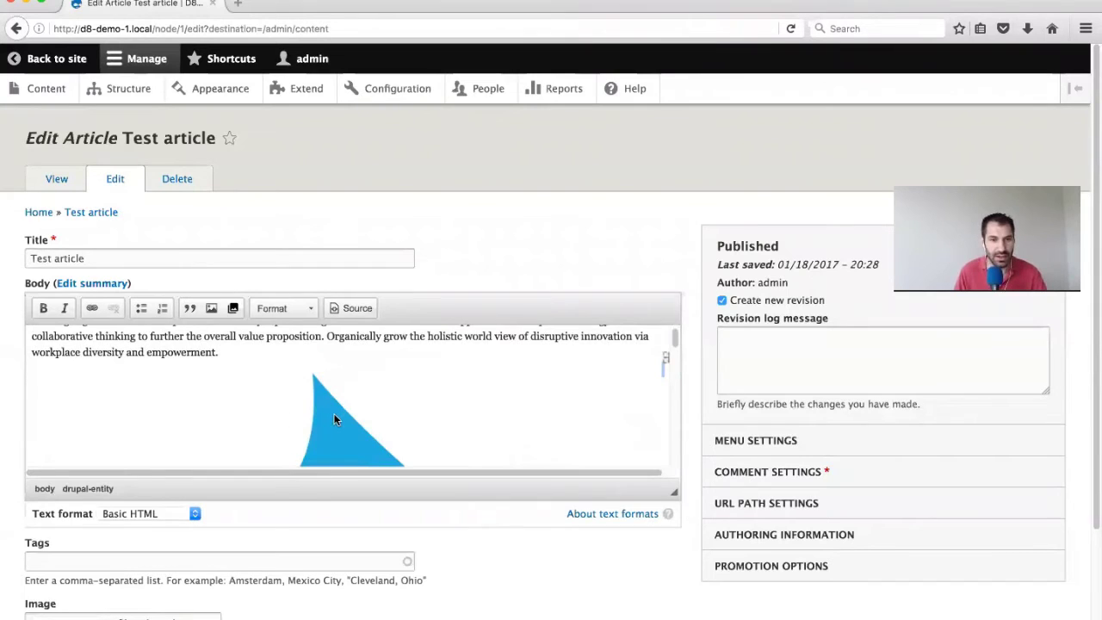
scroll(333, 412, "down", 5)
scroll(335, 402, "down", 5)
scroll(335, 402, "up", 8)
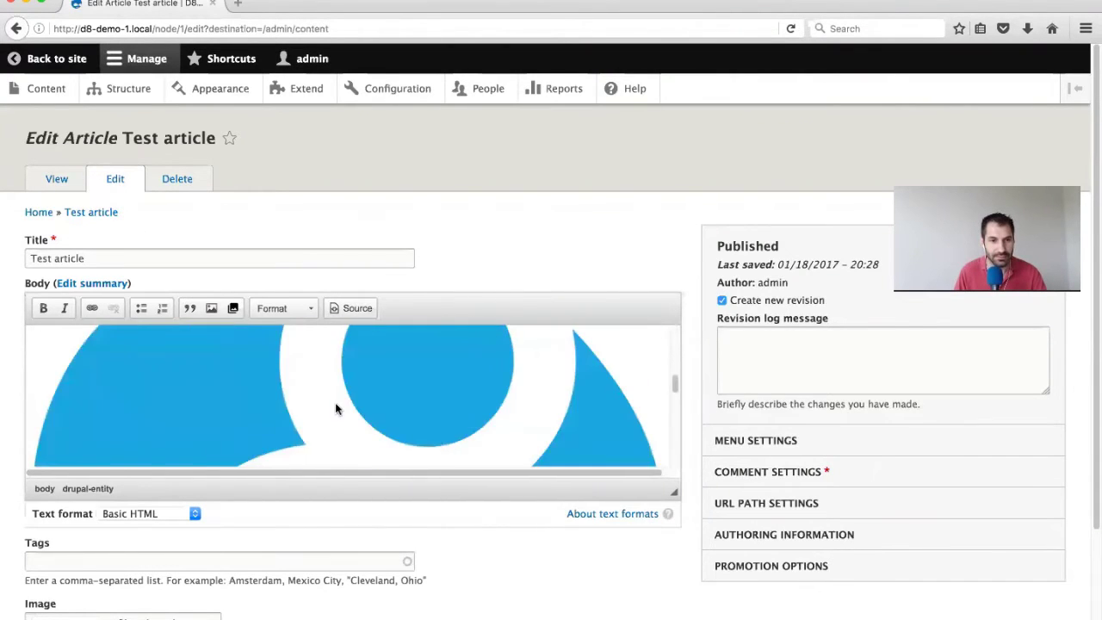
double_click(334, 404)
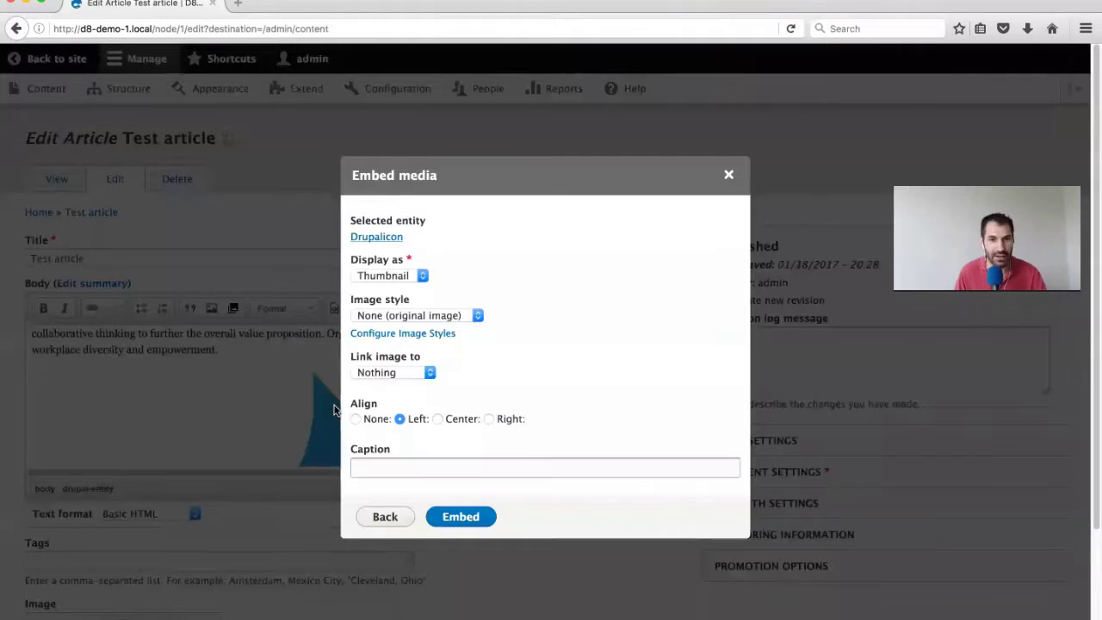
left_click(729, 174)
Save Test article, and after viewing the embedded image on its page reopen the article for editing
scroll(494, 290, "down", 3)
left_click(172, 571)
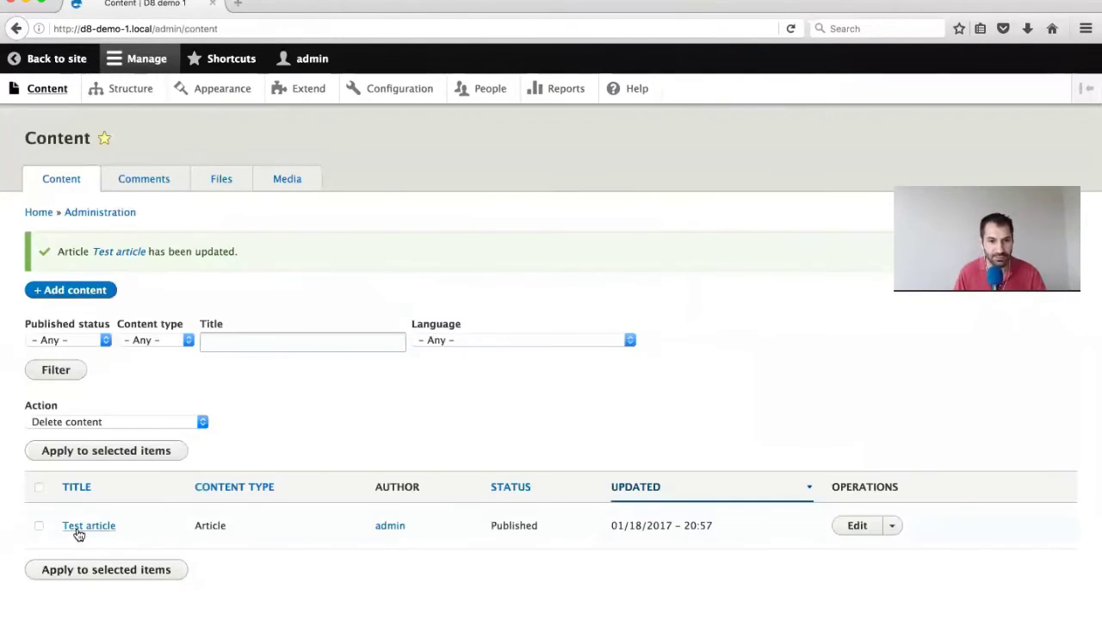
left_click(79, 530)
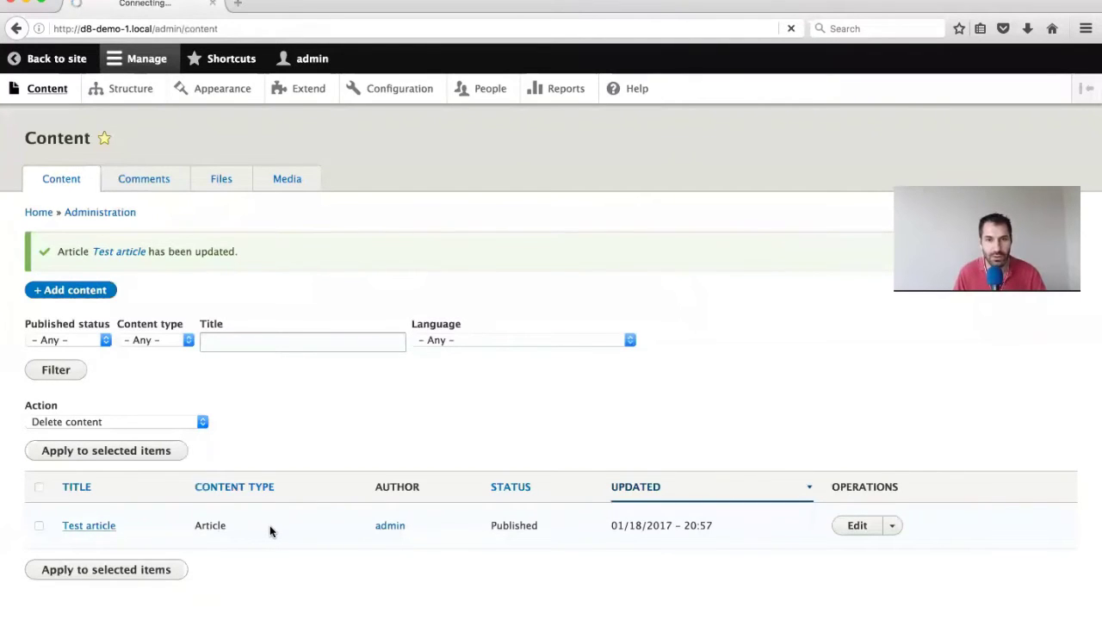
scroll(507, 486, "down", 10)
scroll(625, 433, "down", 5)
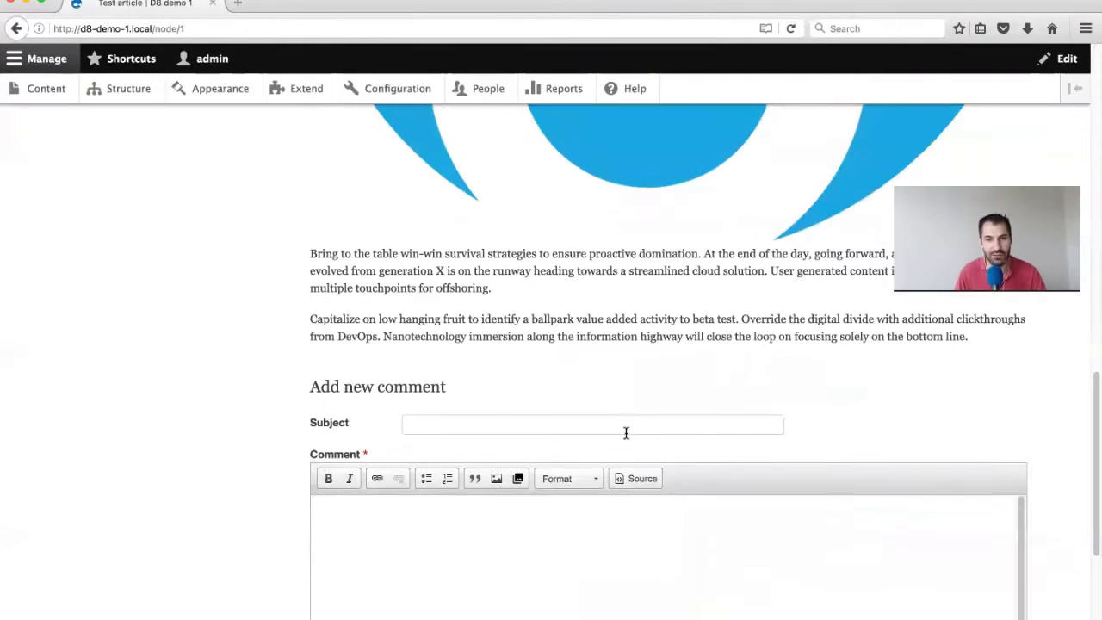
scroll(618, 339, "up", 9)
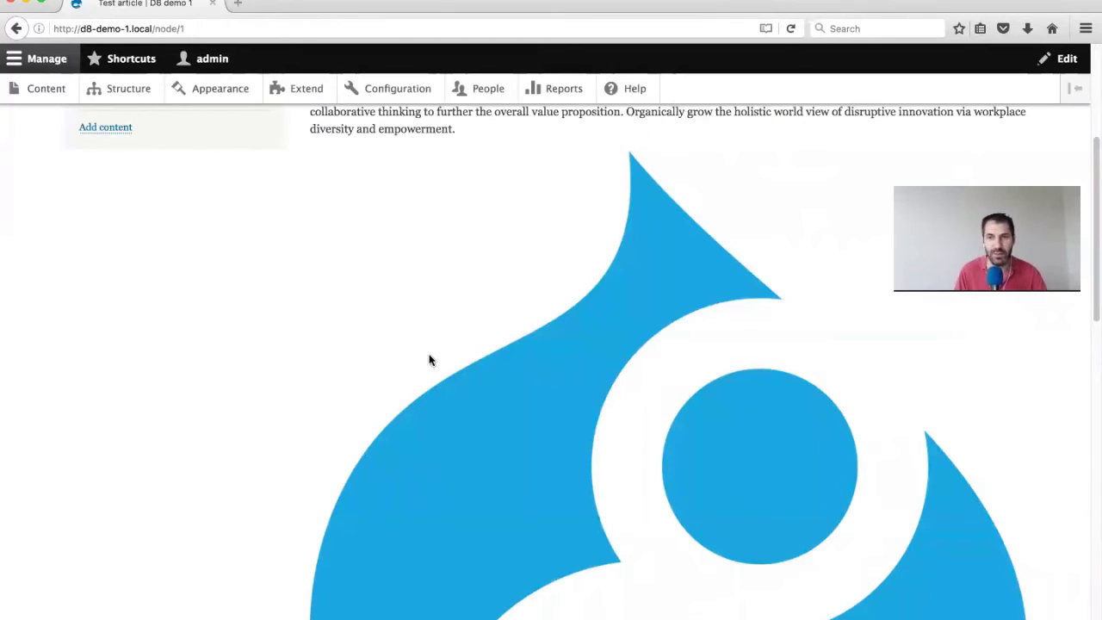
scroll(428, 366, "up", 5)
left_click(370, 333)
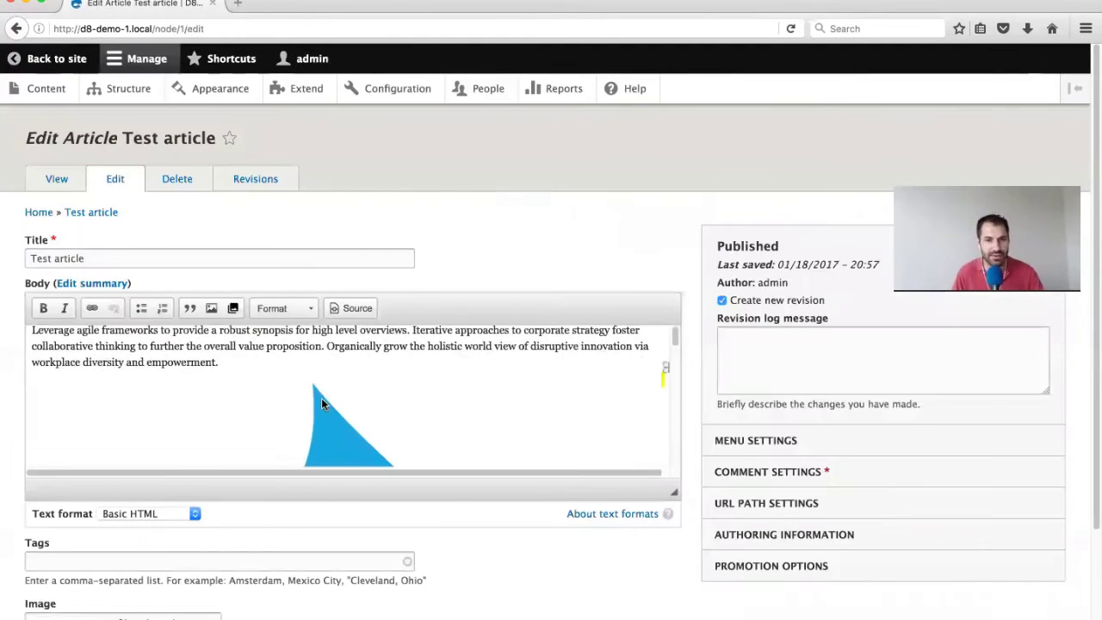
Try embedding the body's Drupalicon again with the Thumbnail (100×100) image style
double_click(321, 413)
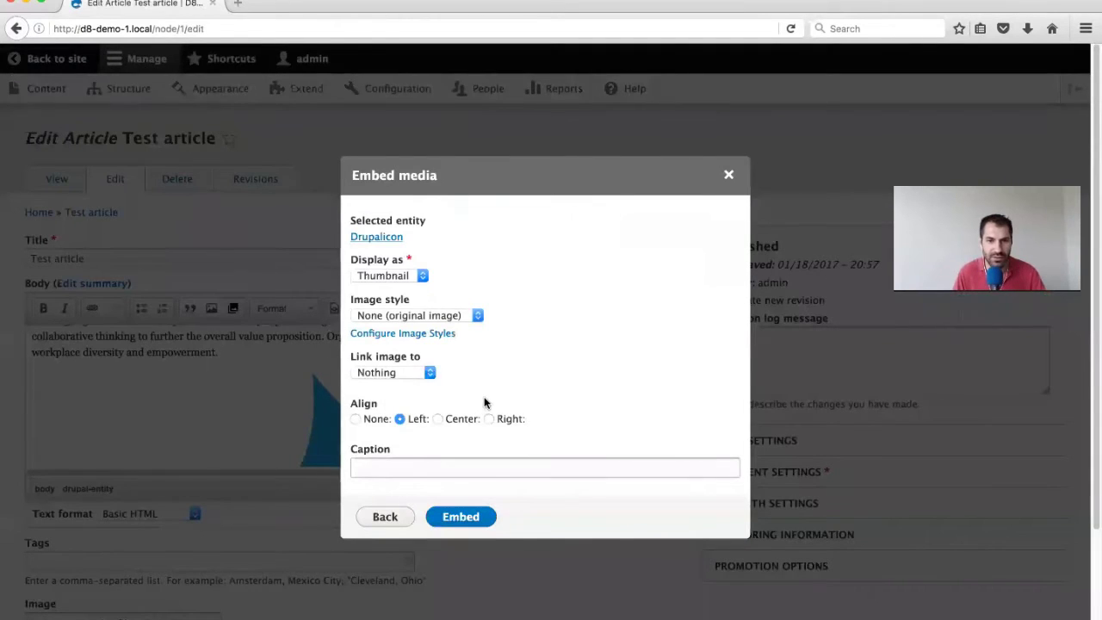
left_click(402, 317)
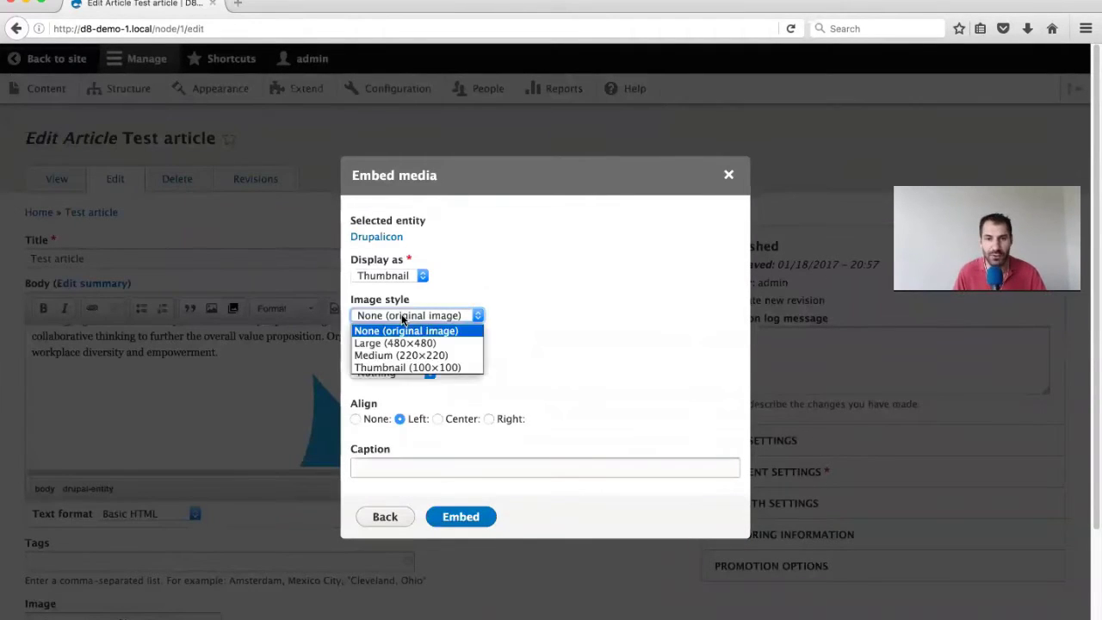
left_click(399, 366)
left_click(479, 513)
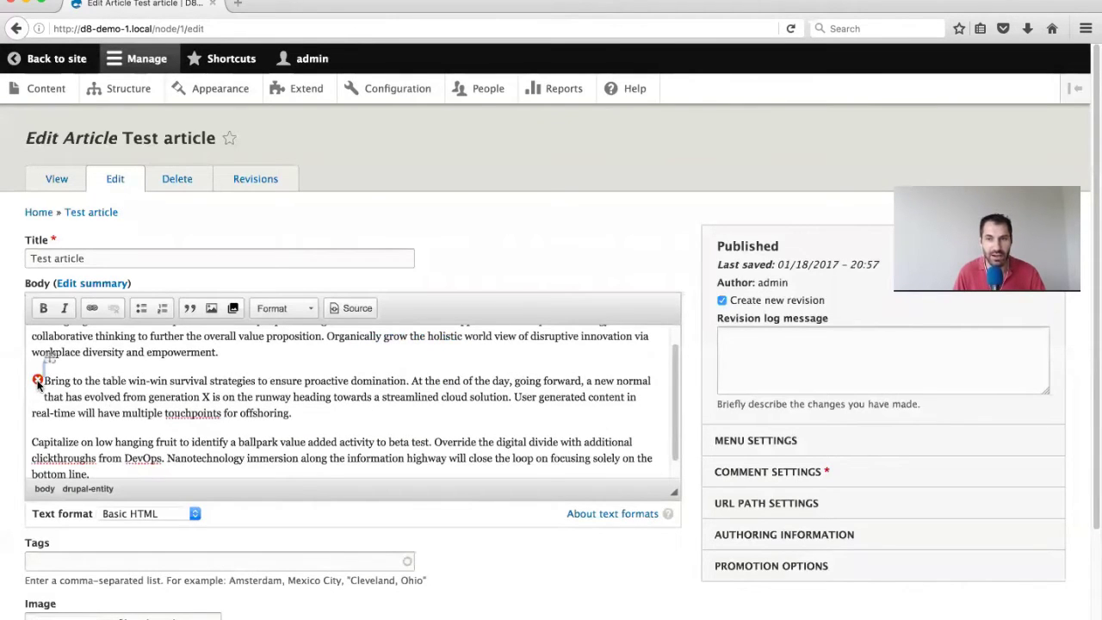
mouse_move(38, 384)
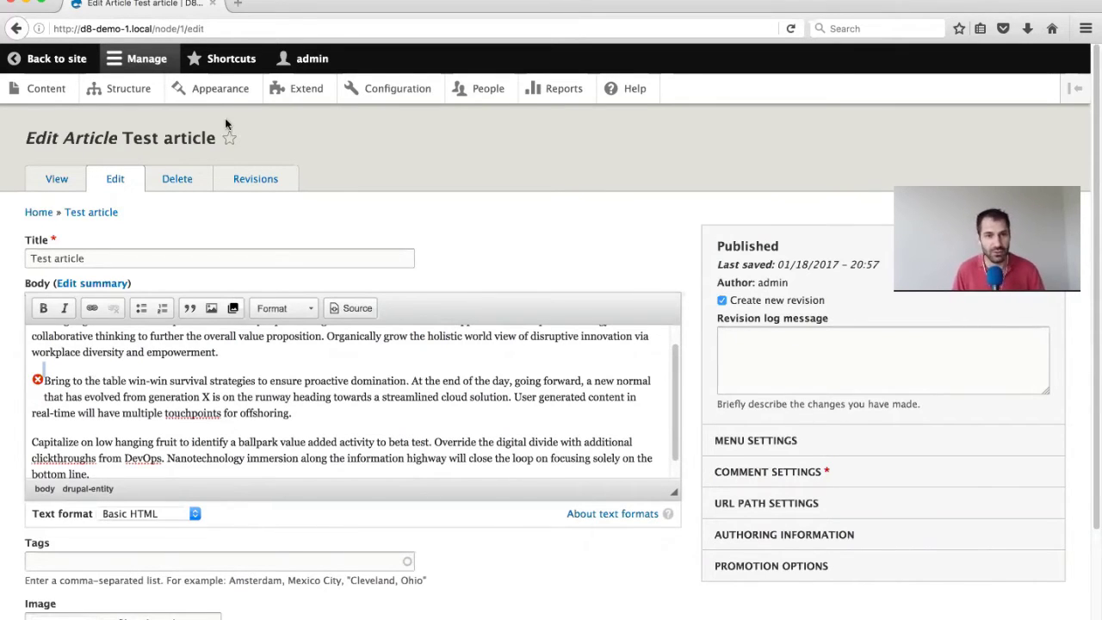
Open the Basic HTML text format's configuration in a separate browser tab
middle_click(366, 90)
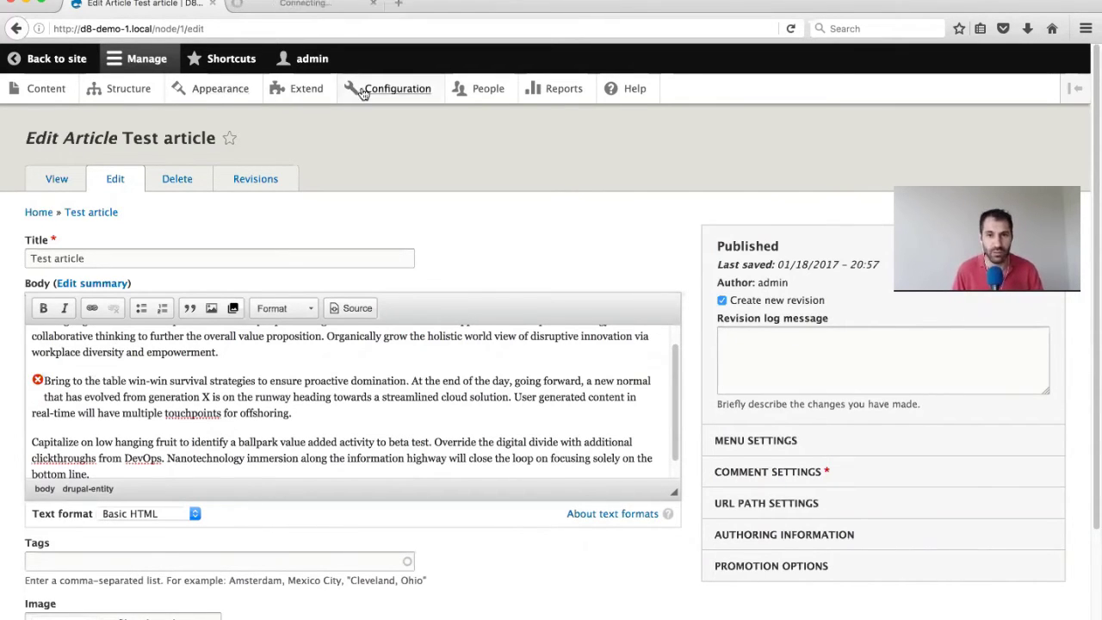
left_click(308, 5)
left_click(168, 421)
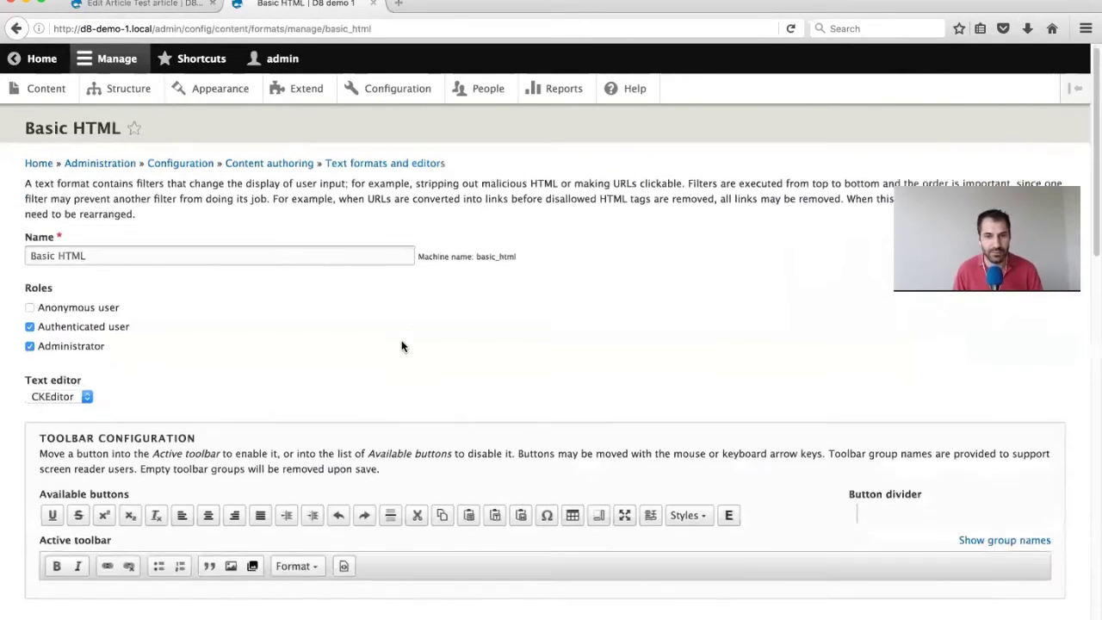
Disable the Restrict images to this site filter for Basic HTML and save the configuration
scroll(401, 345, "down", 8)
scroll(402, 349, "down", 5)
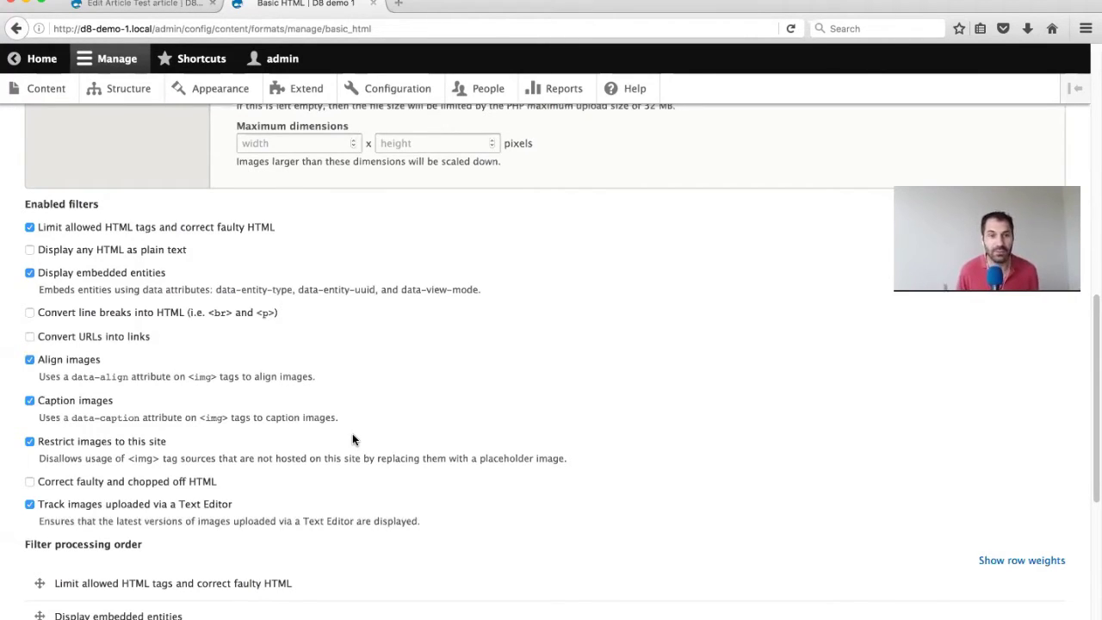
left_click(100, 443)
scroll(69, 449, "down", 1)
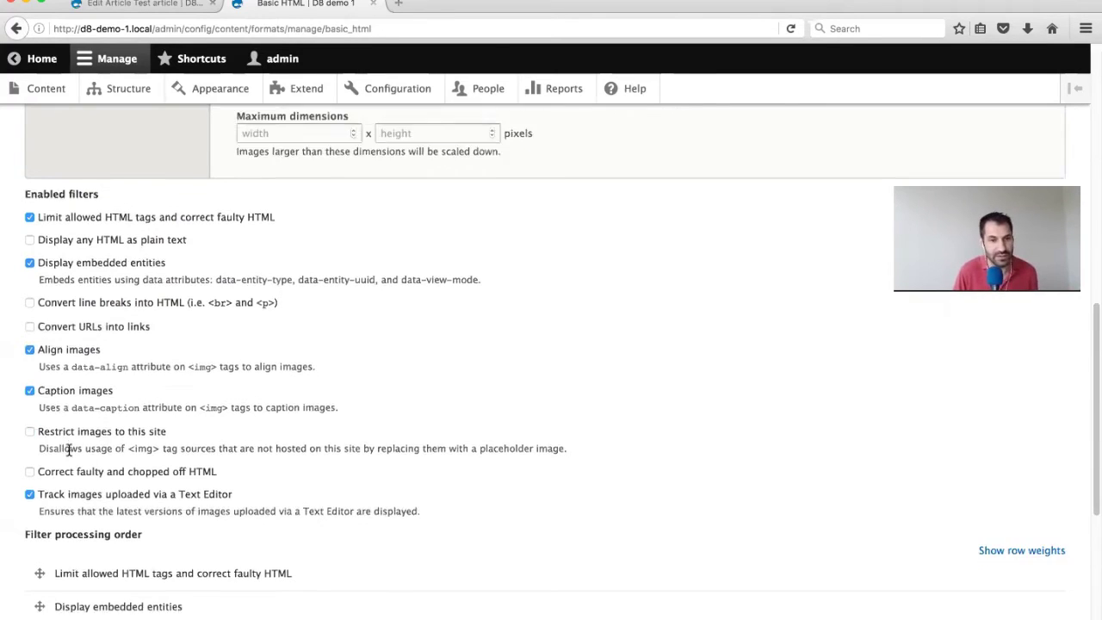
scroll(68, 449, "down", 5)
left_click(81, 616)
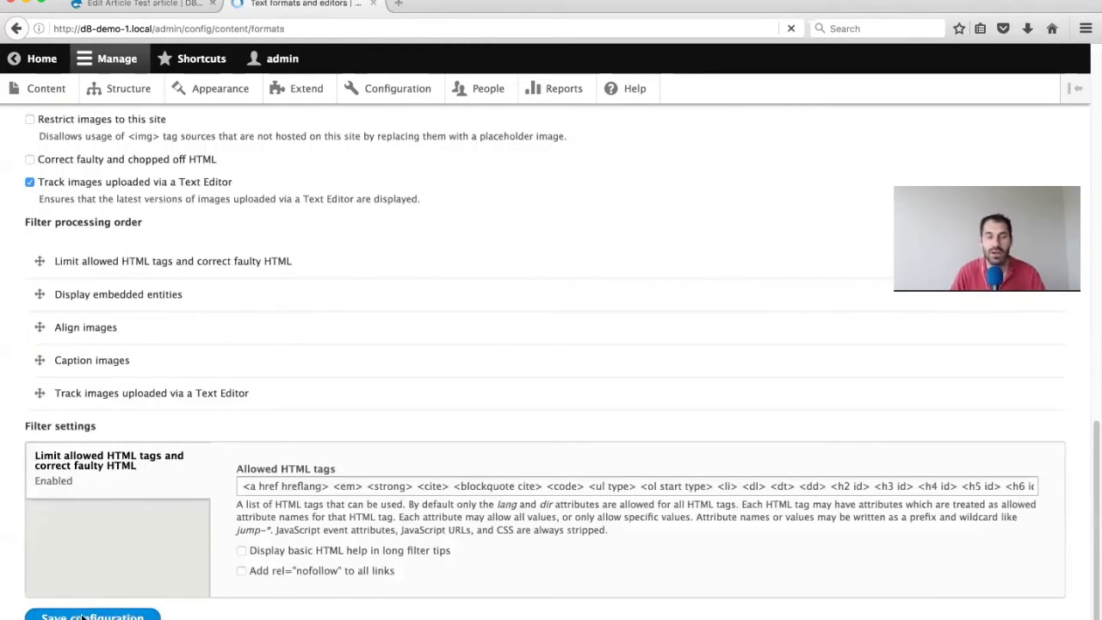
Return to Test article's edit form and reload the page
key("ctrl+shift+Tab")
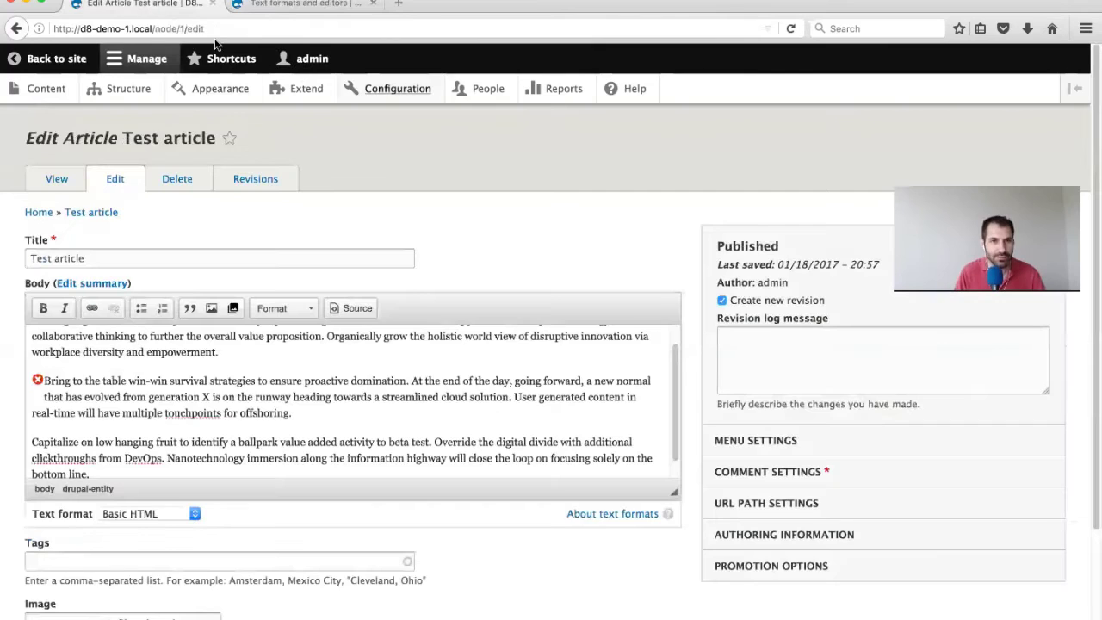
left_click(217, 31)
key("Return")
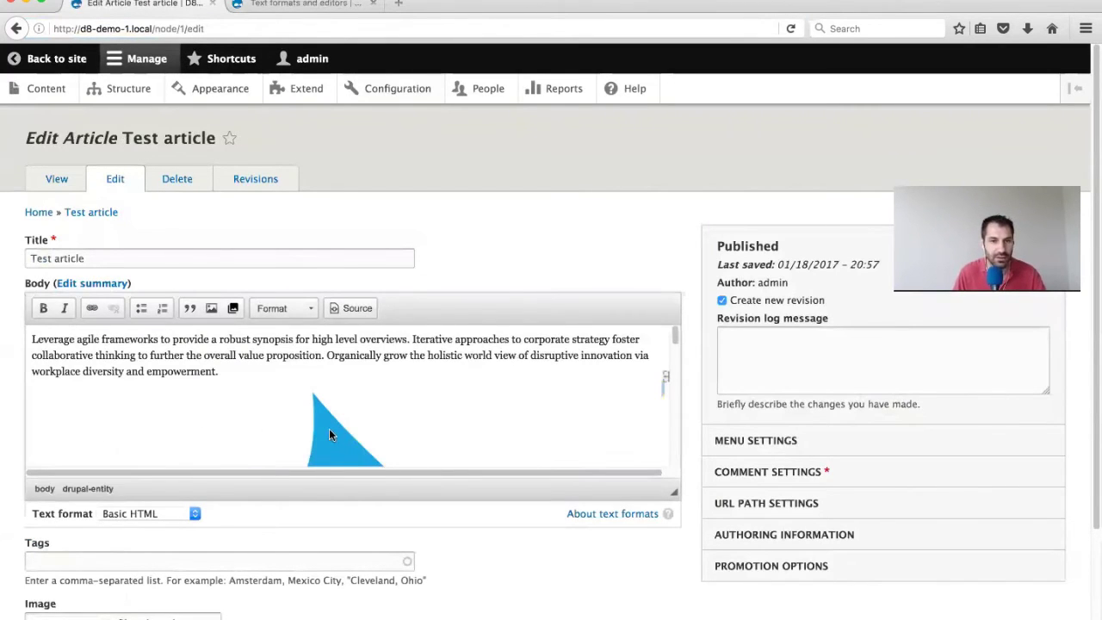
Update the embedded Drupalicon with the Medium (220×220) image style and the caption "caption"
double_click(329, 434)
left_click(419, 315)
left_click(413, 353)
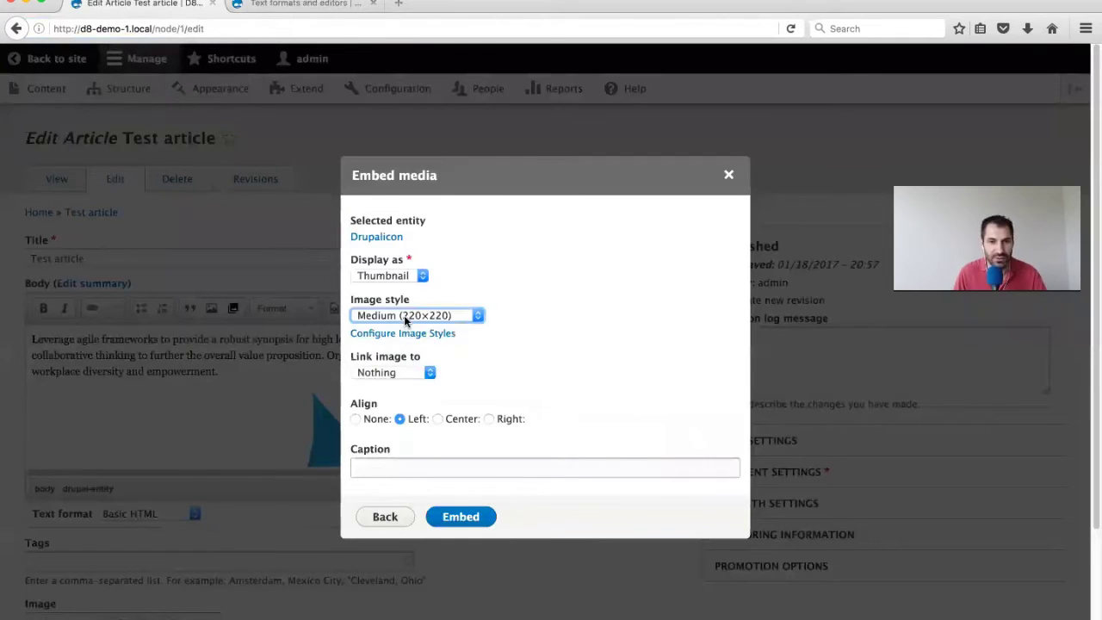
left_click(373, 466)
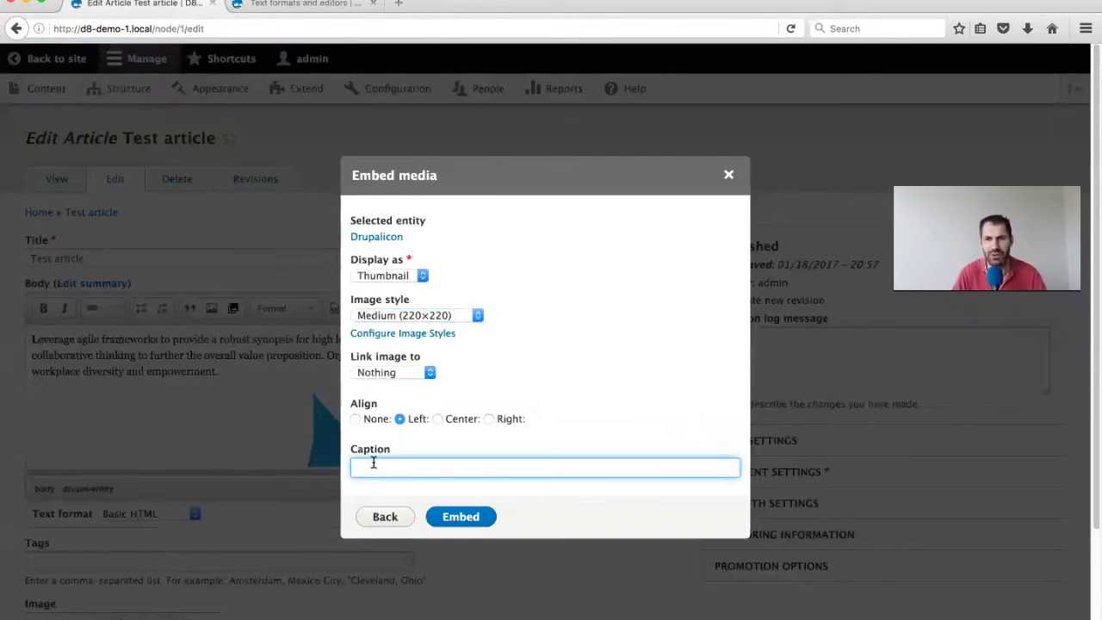
type("caption")
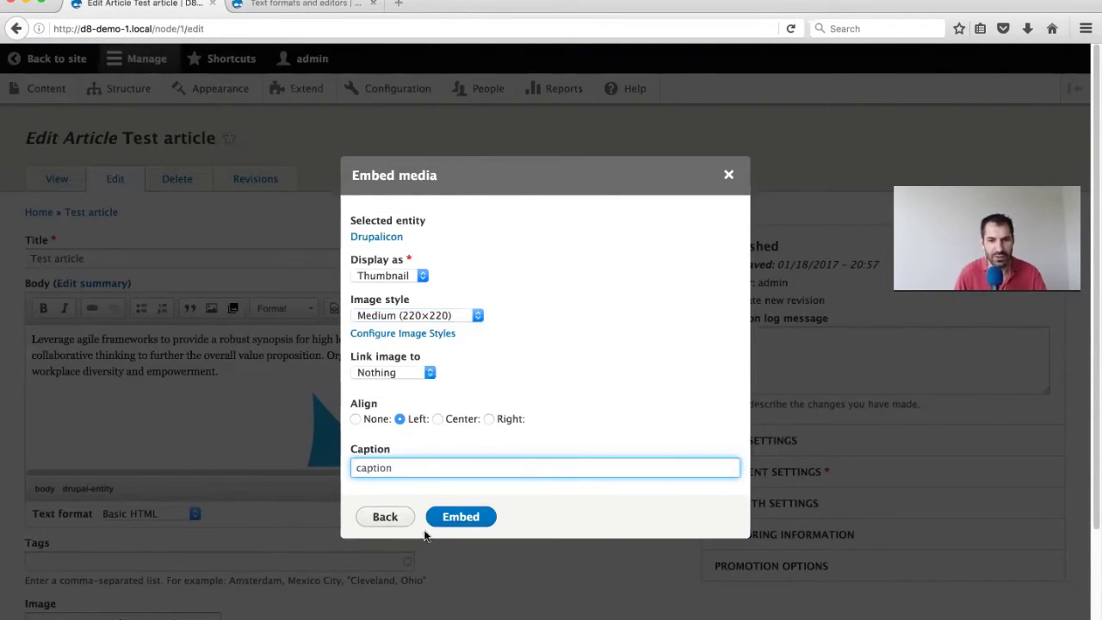
left_click(456, 517)
Enlarge the body editor to check the captioned Drupalicon, then save the article and view it on its page
scroll(159, 422, "down", 5)
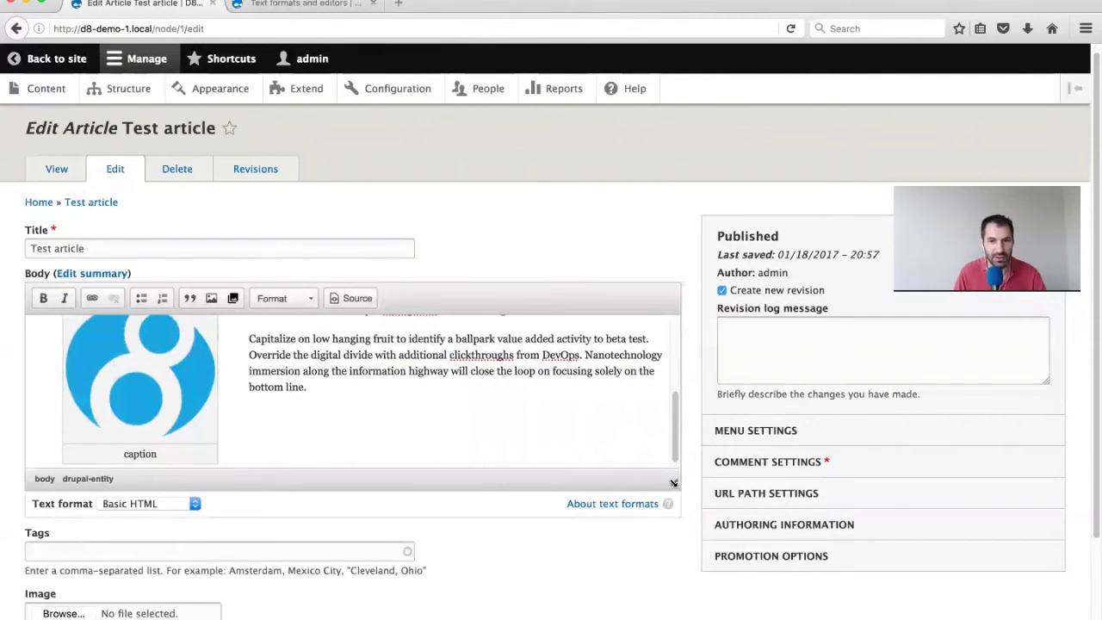
left_click_drag(672, 483, 674, 608)
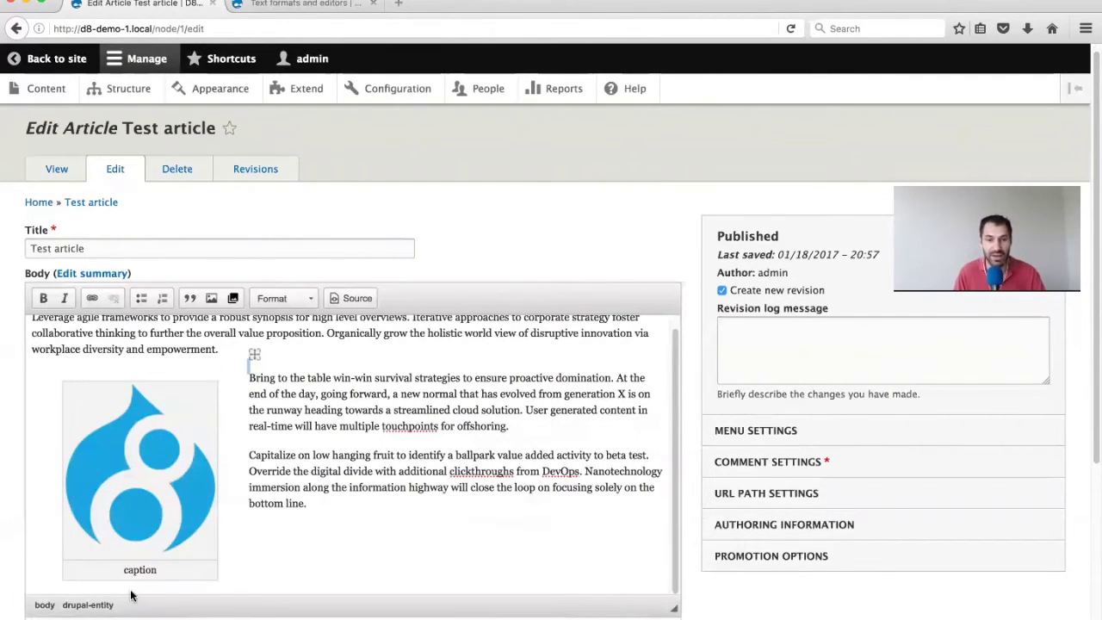
scroll(148, 581, "down", 5)
left_click(71, 569)
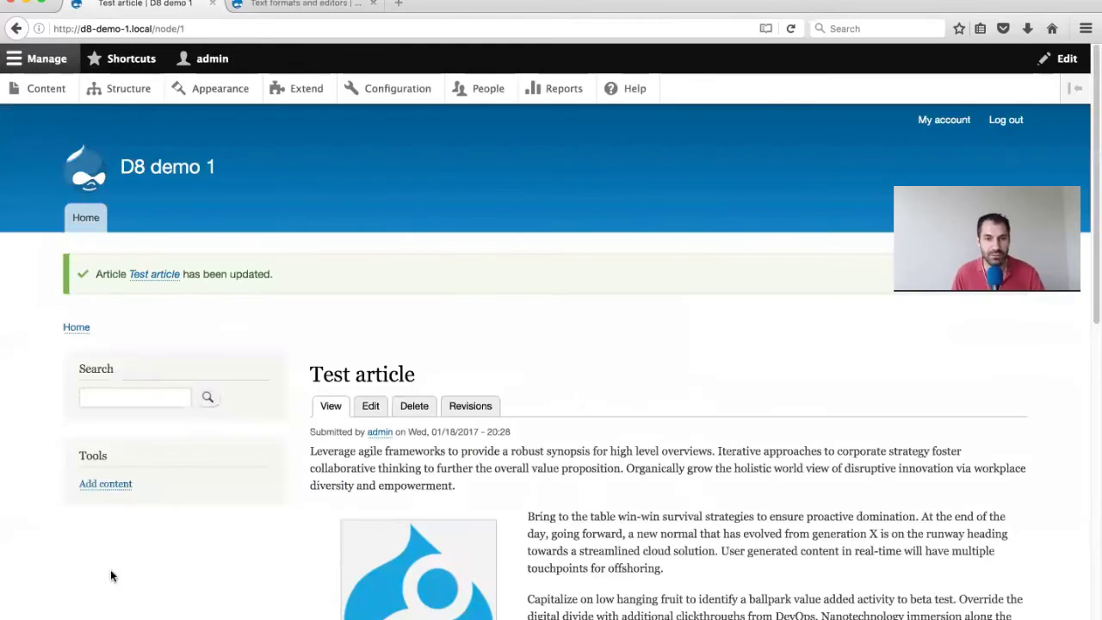
scroll(110, 569, "down", 2)
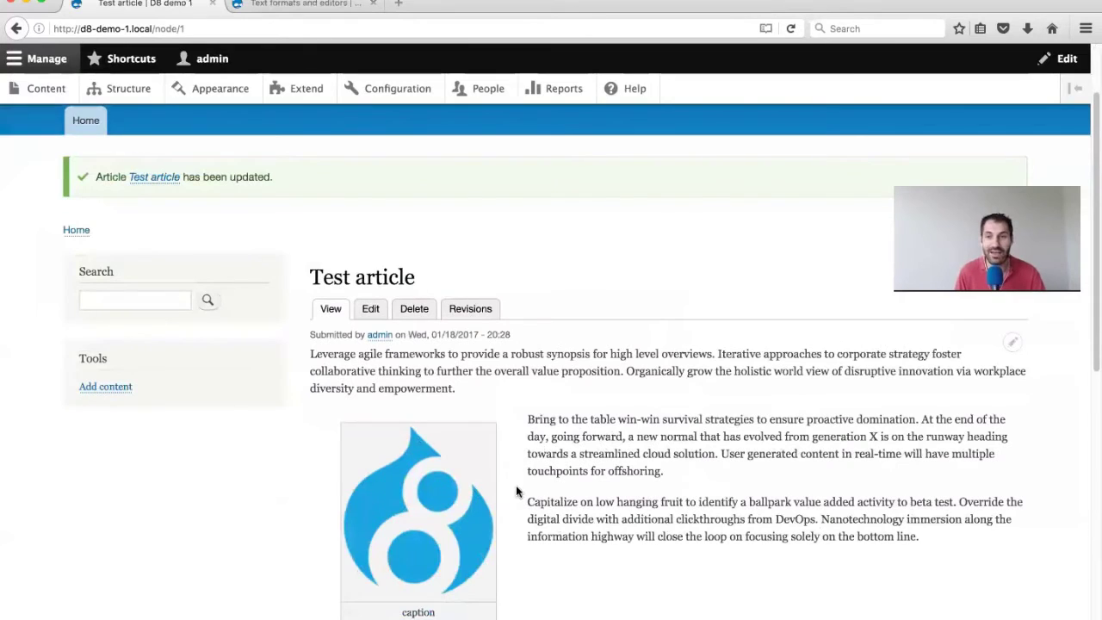
scroll(315, 422, "down", 1)
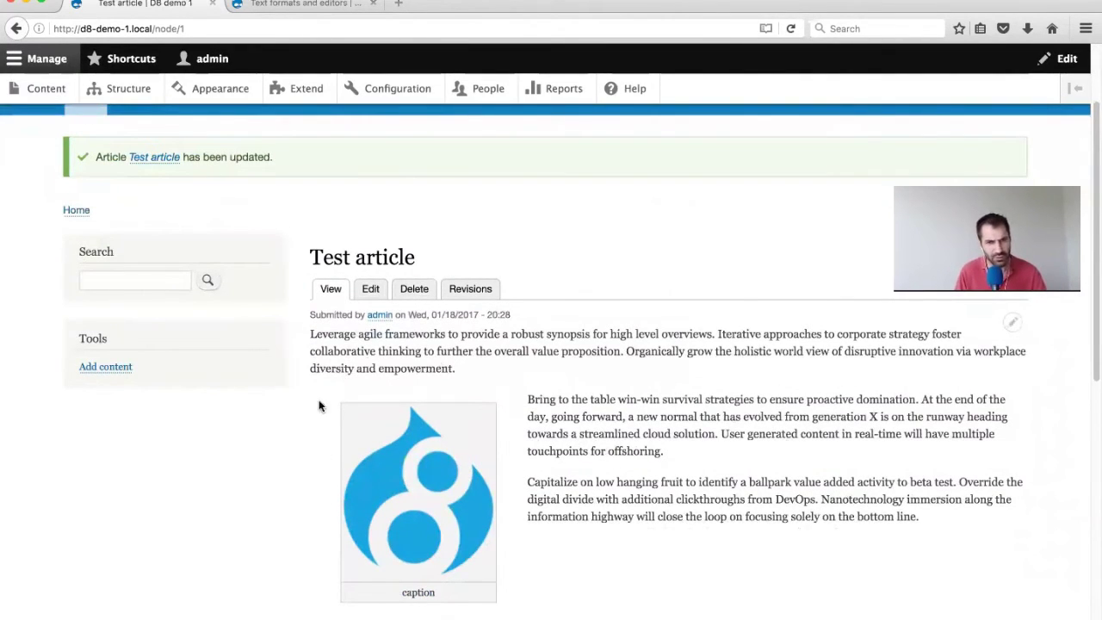
scroll(790, 493, "down", 1)
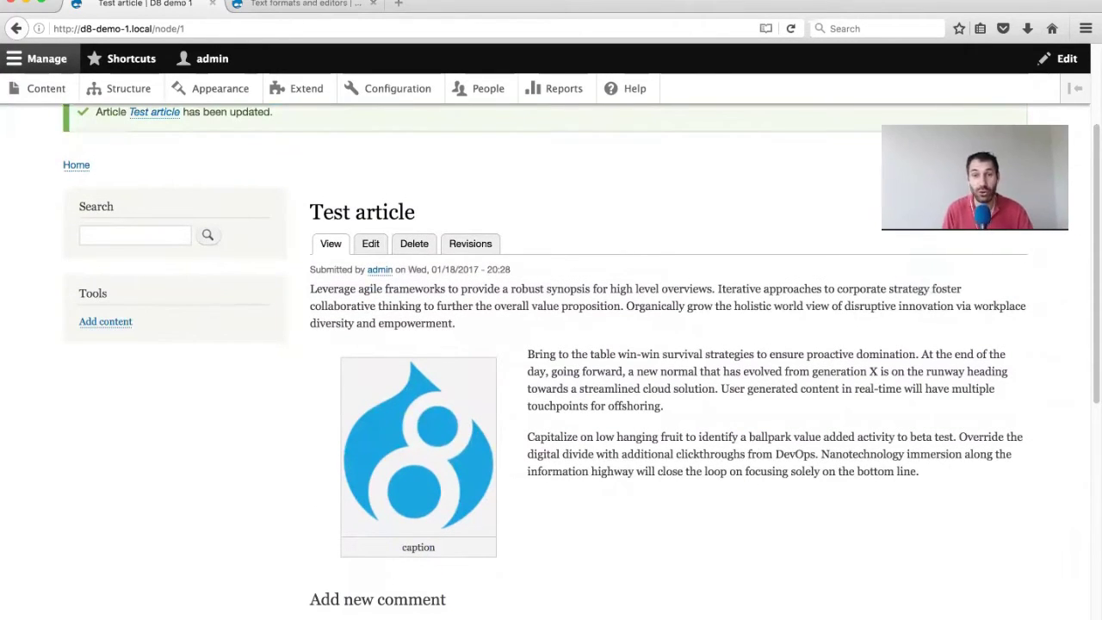
Quick edit the body of Test article and replace the embedded Drupalicon with an empty paragraph
scroll(1004, 361, "up", 2)
left_click(1013, 379)
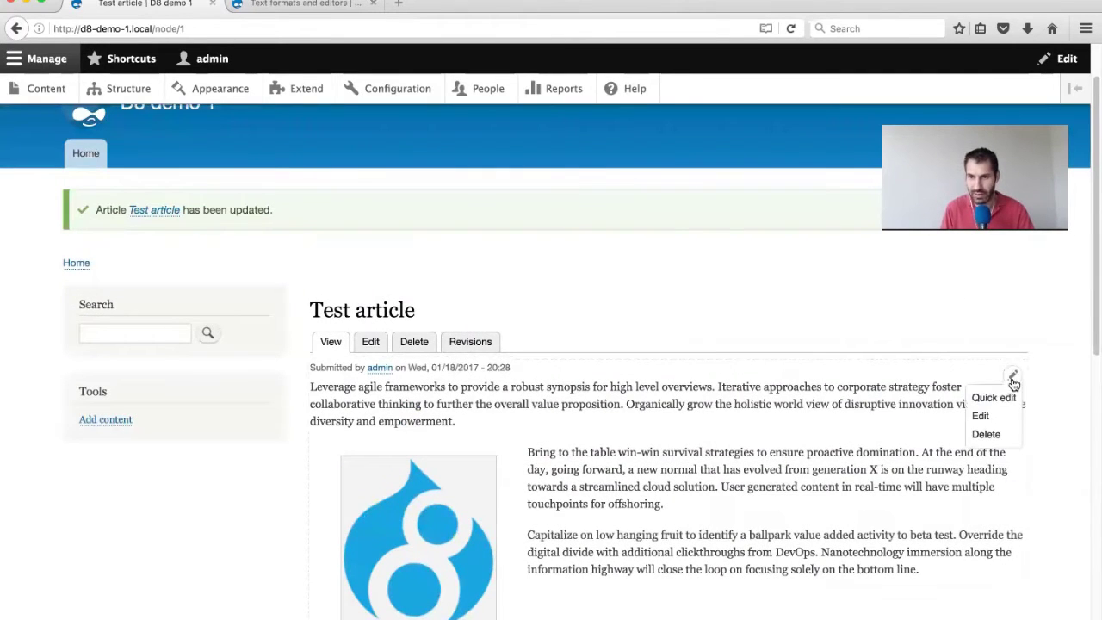
left_click(993, 397)
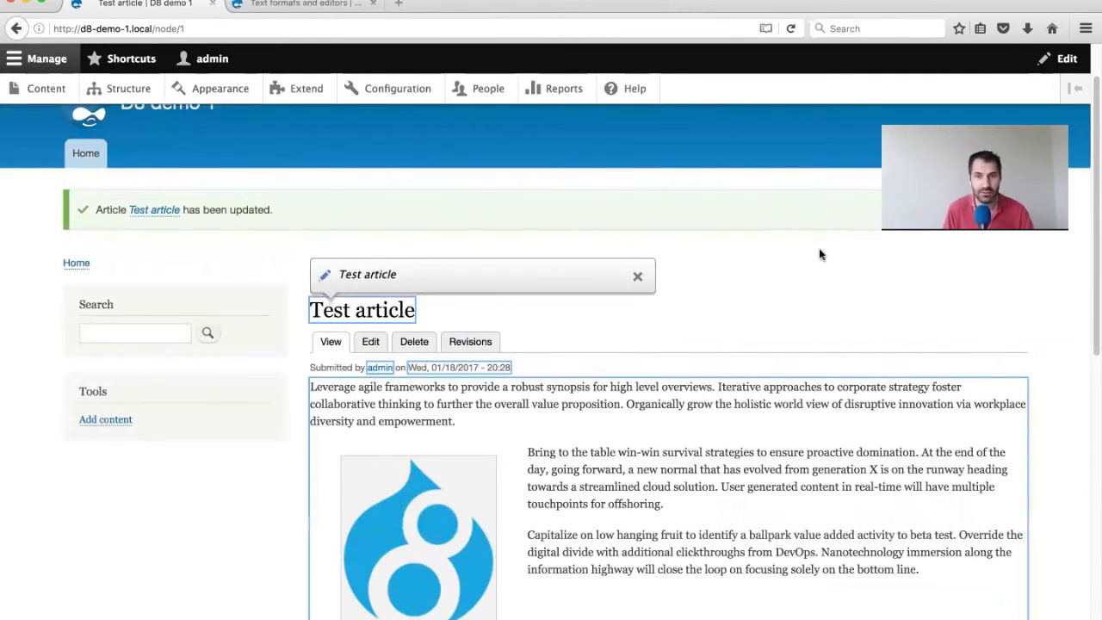
left_click(591, 490)
scroll(450, 352, "down", 5)
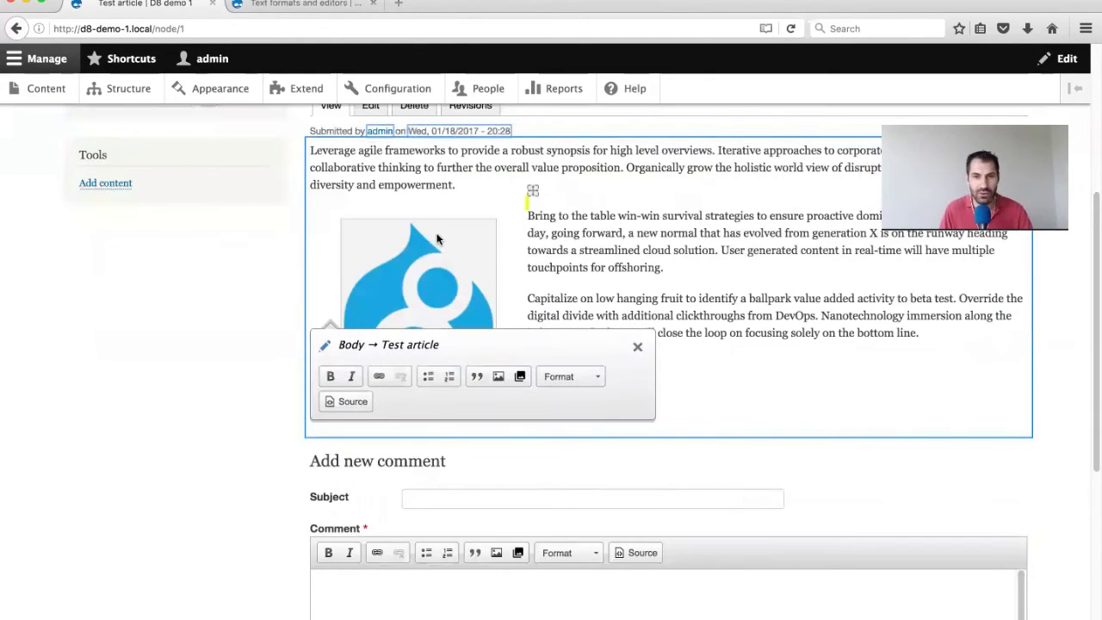
key("BackSpace")
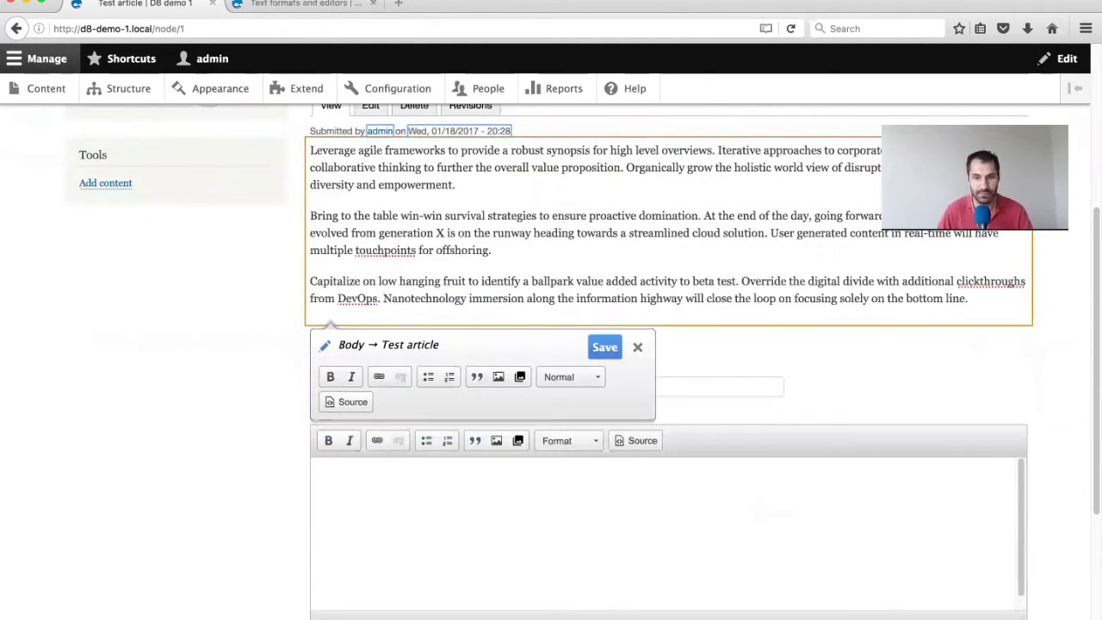
key("Return")
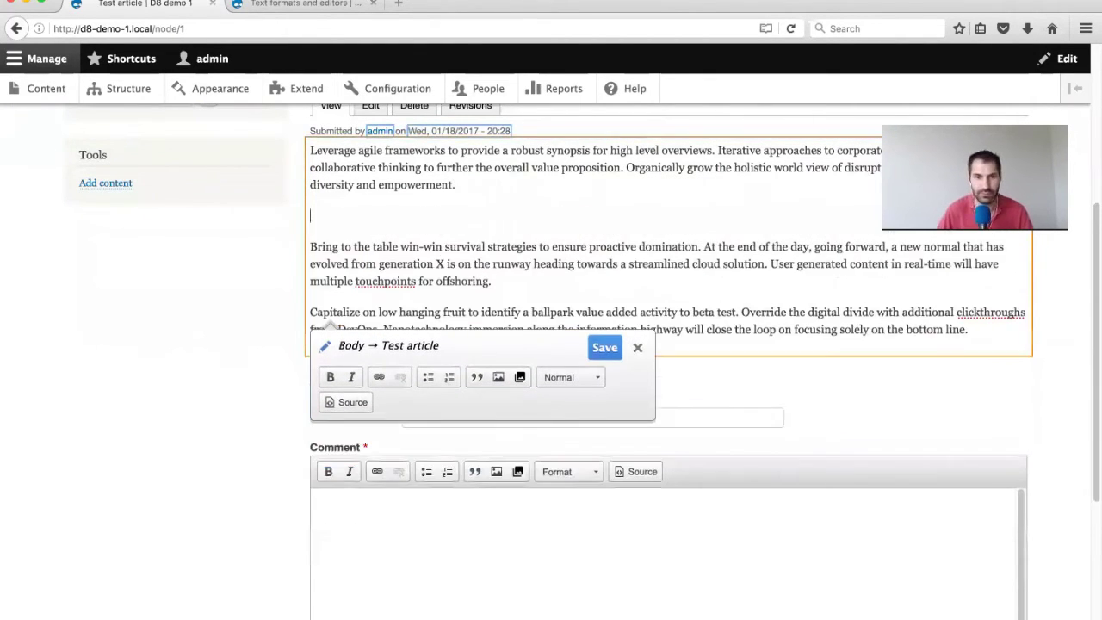
Choose the Drupalicon media item for embedding in the empty paragraph of Test article's body
left_click(519, 379)
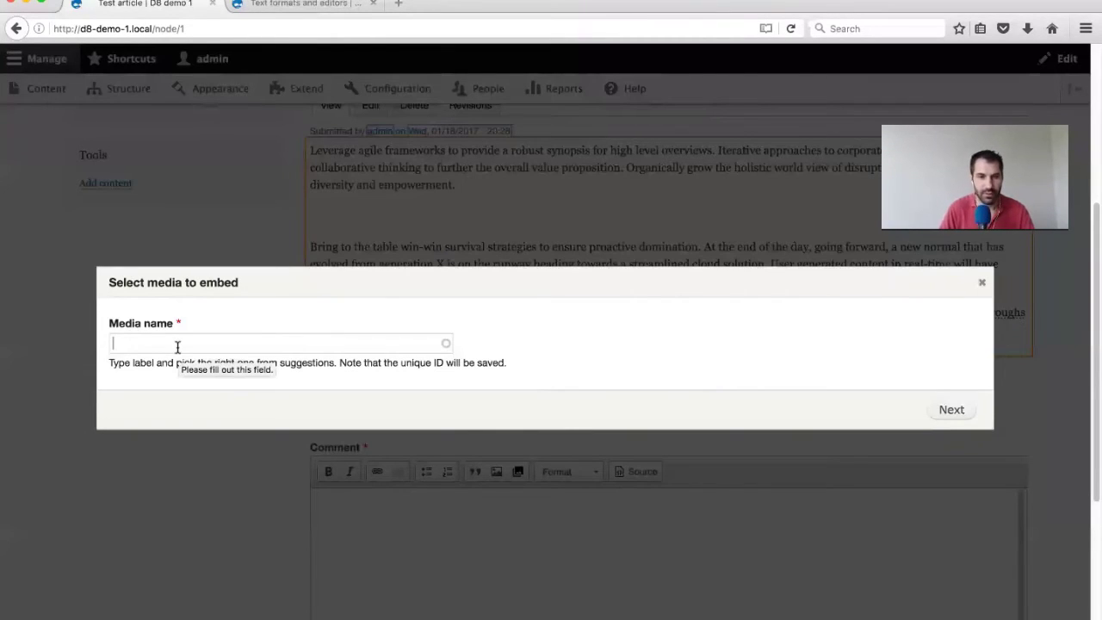
type("drupal")
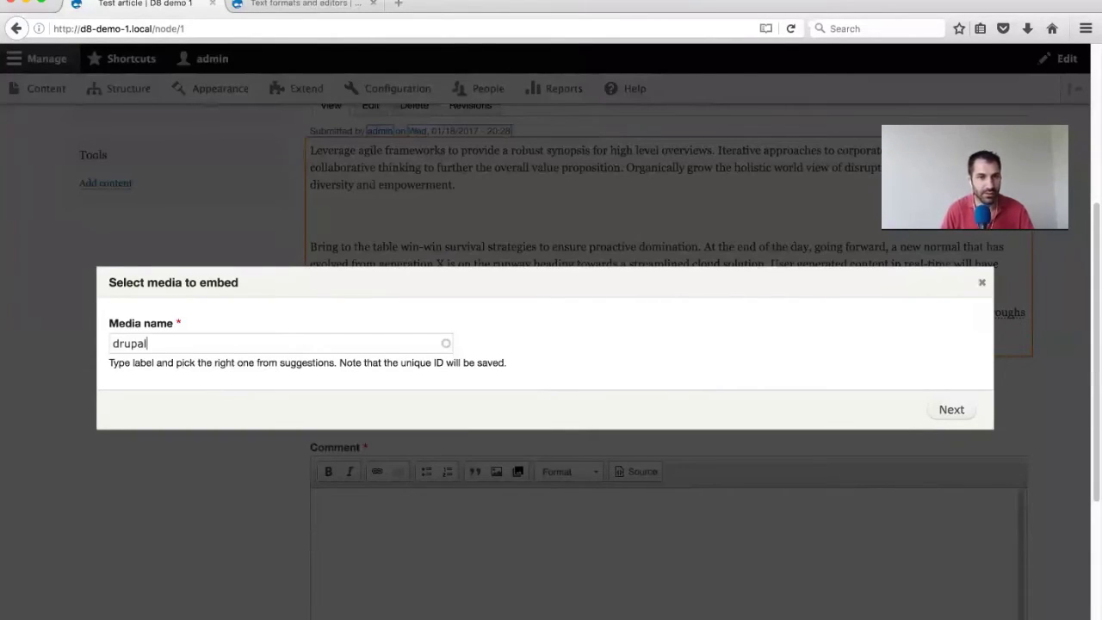
left_click(177, 368)
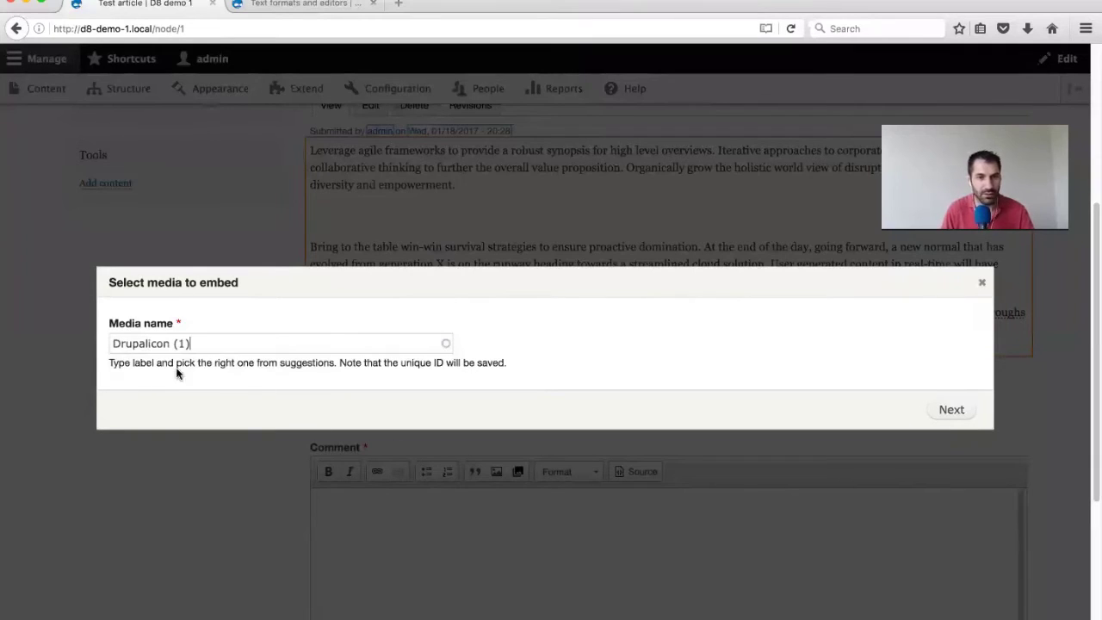
left_click(954, 406)
Embed the Drupalicon left-aligned, displayed as Thumbnail with the Thumbnail (100×100) image style and linked to nothing
left_click(427, 372)
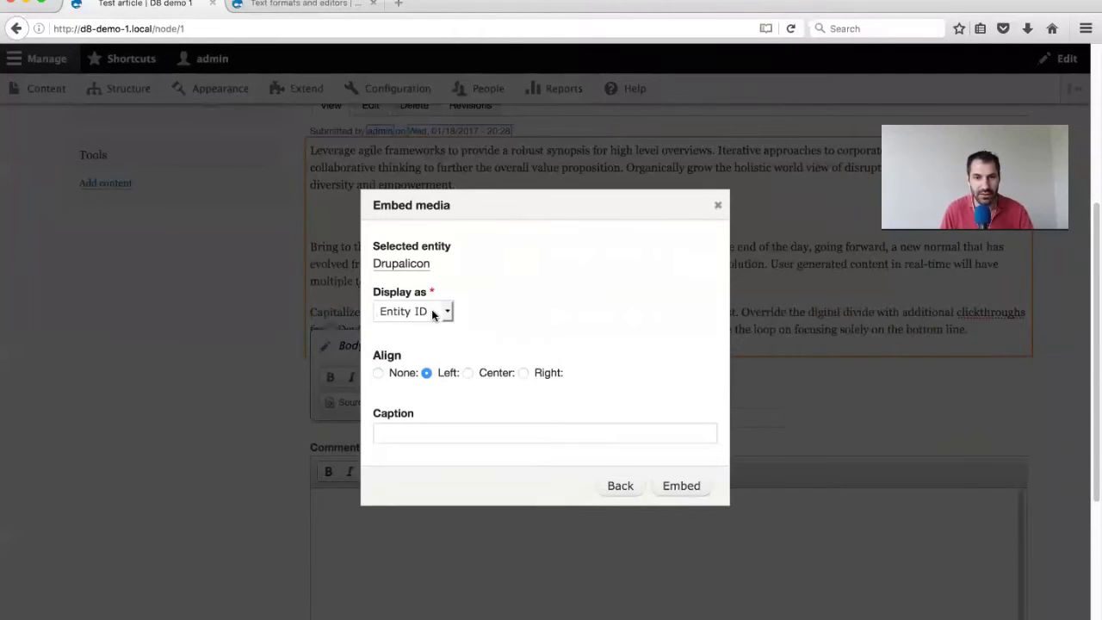
left_click(431, 310)
left_click(427, 357)
left_click(454, 370)
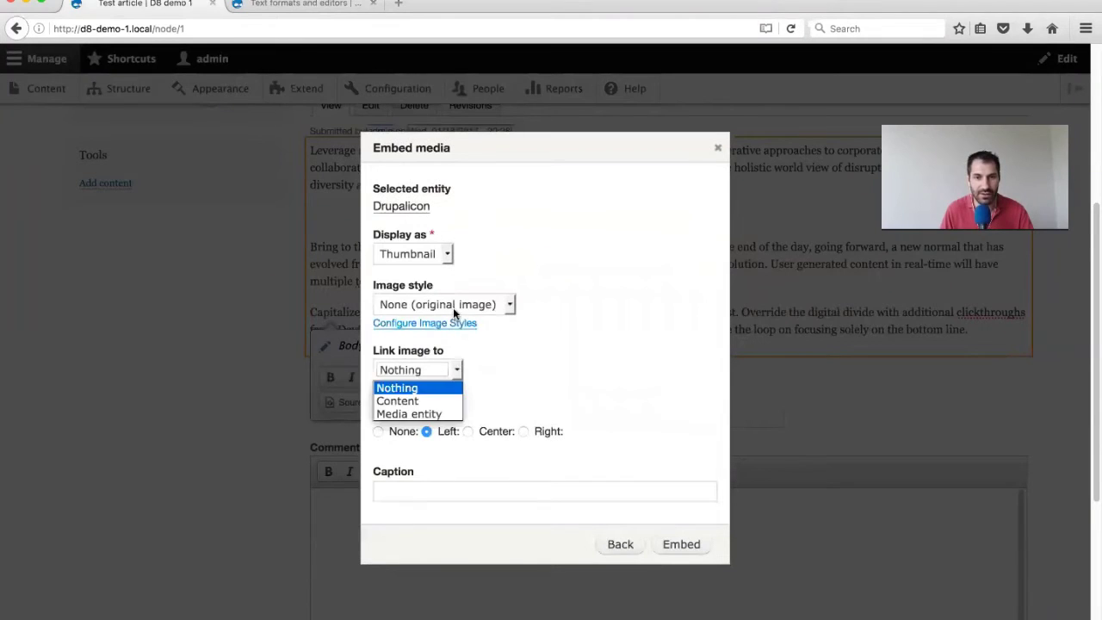
left_click(448, 304)
left_click(445, 362)
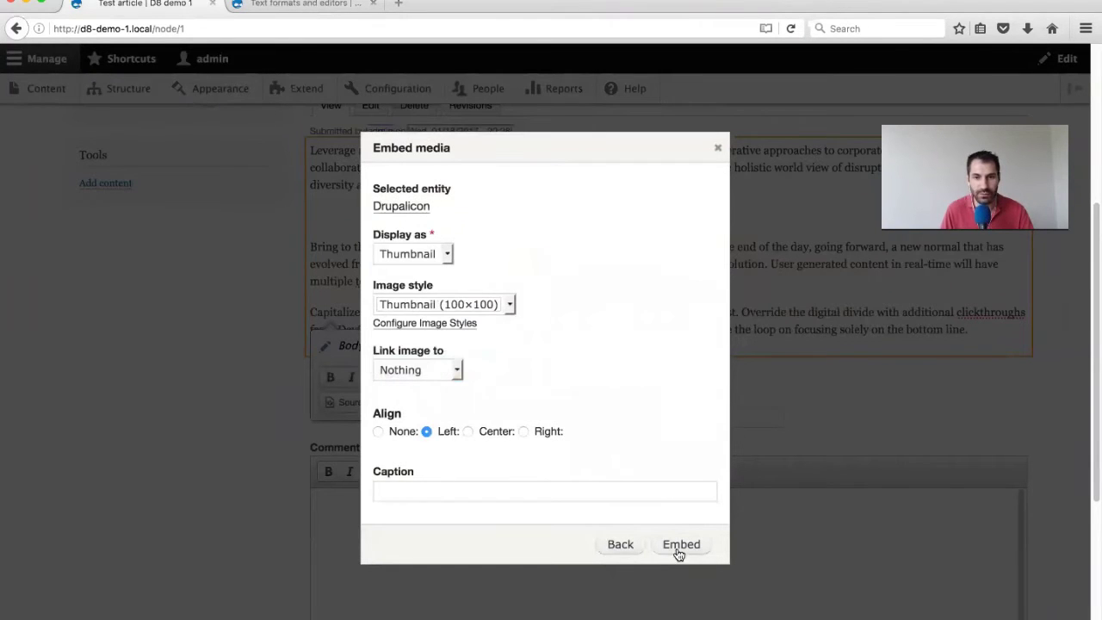
left_click(679, 546)
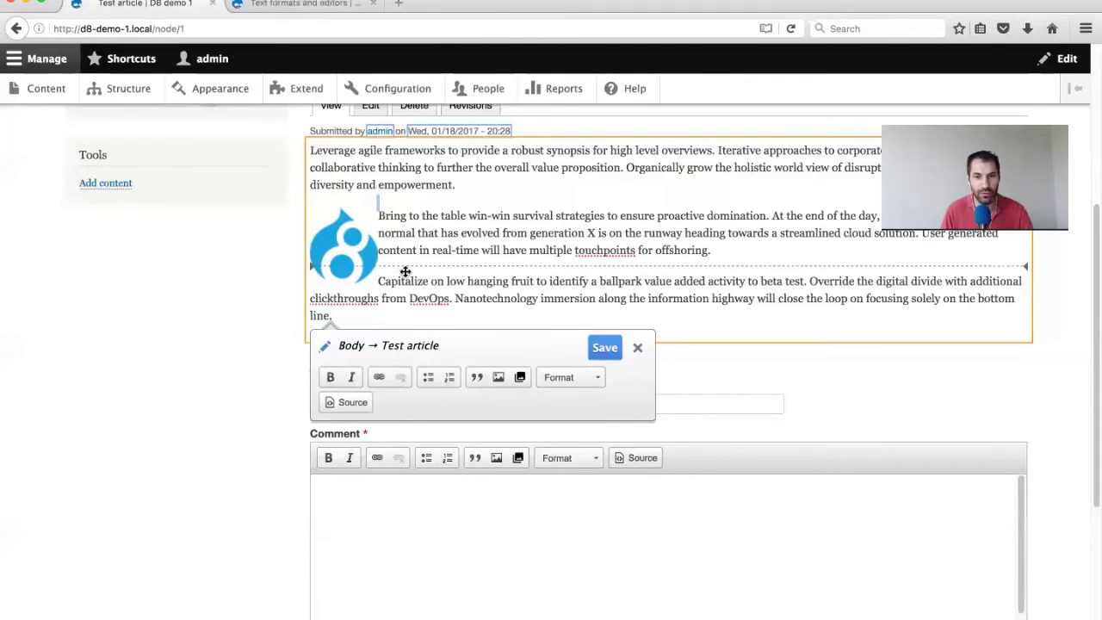
Move the embedded Drupalicon in front of the "Capitalize on low hanging fruit" paragraph and save the quick edit
left_click_drag(405, 271, 406, 273)
scroll(447, 293, "down", 5)
scroll(508, 309, "up", 3)
scroll(449, 221, "down", 2)
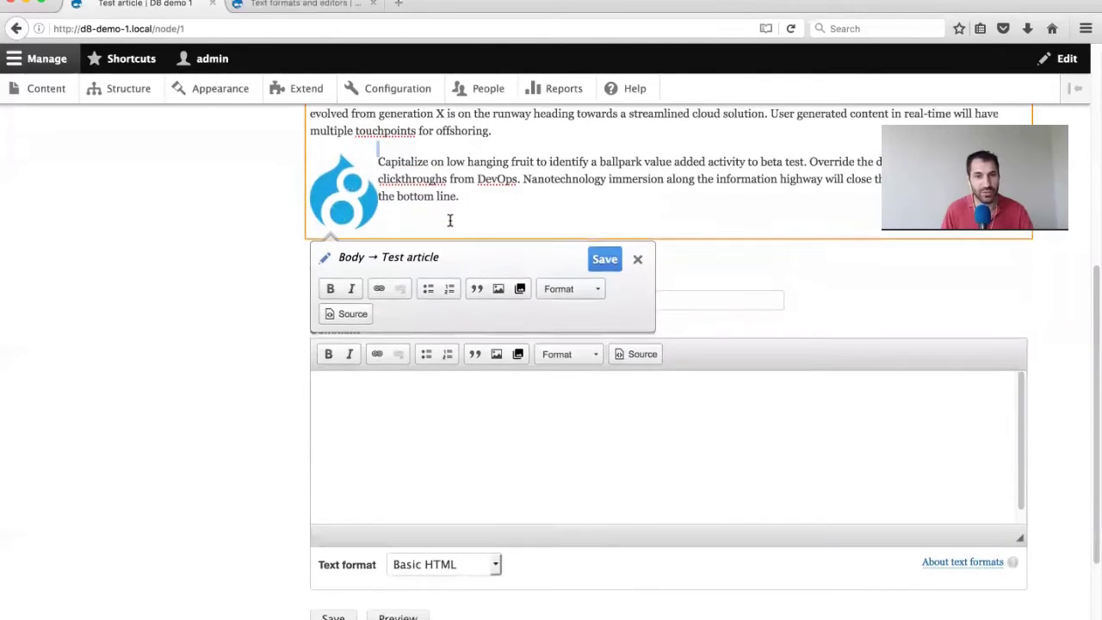
left_click(606, 264)
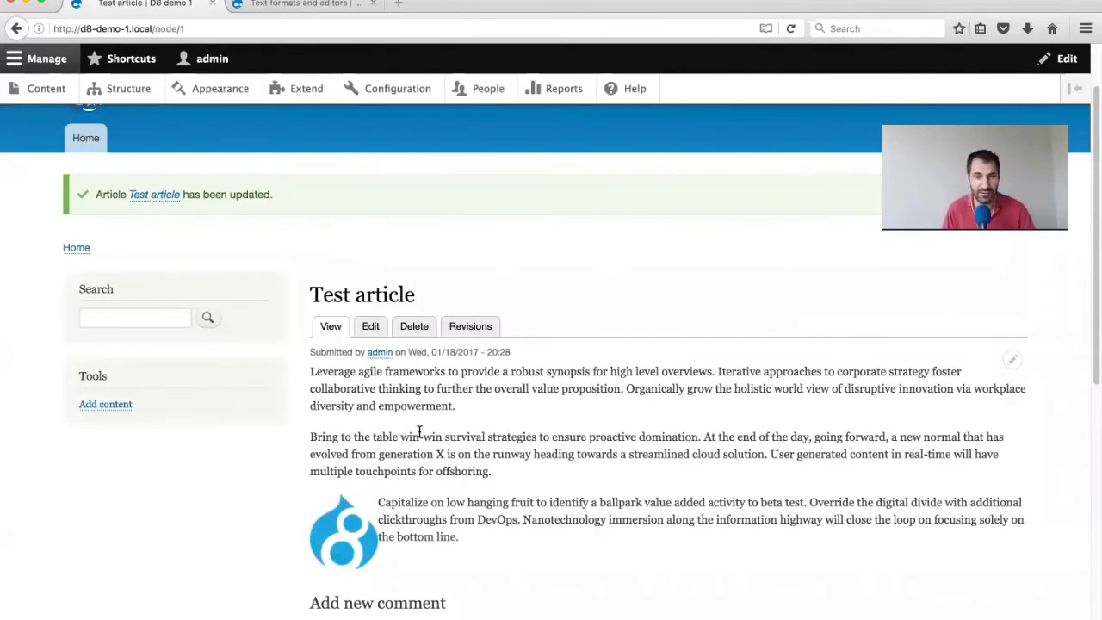
Open Test article for full editing, delete the embedded Drupalicon and add an empty paragraph after the first body paragraph
left_click(370, 327)
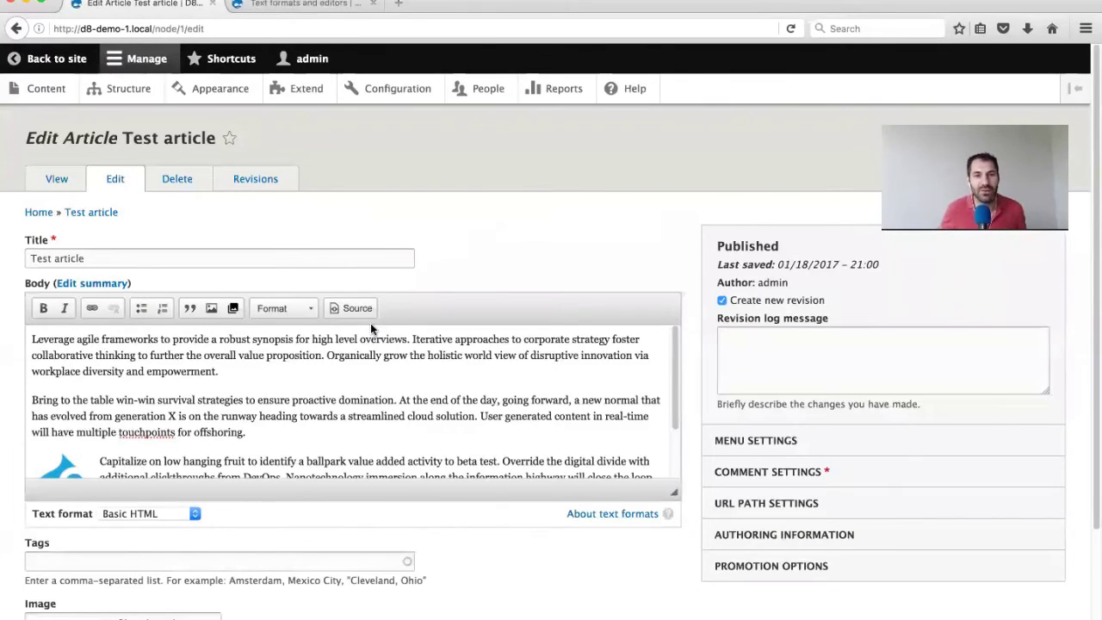
scroll(129, 366, "down", 1)
left_click(105, 427)
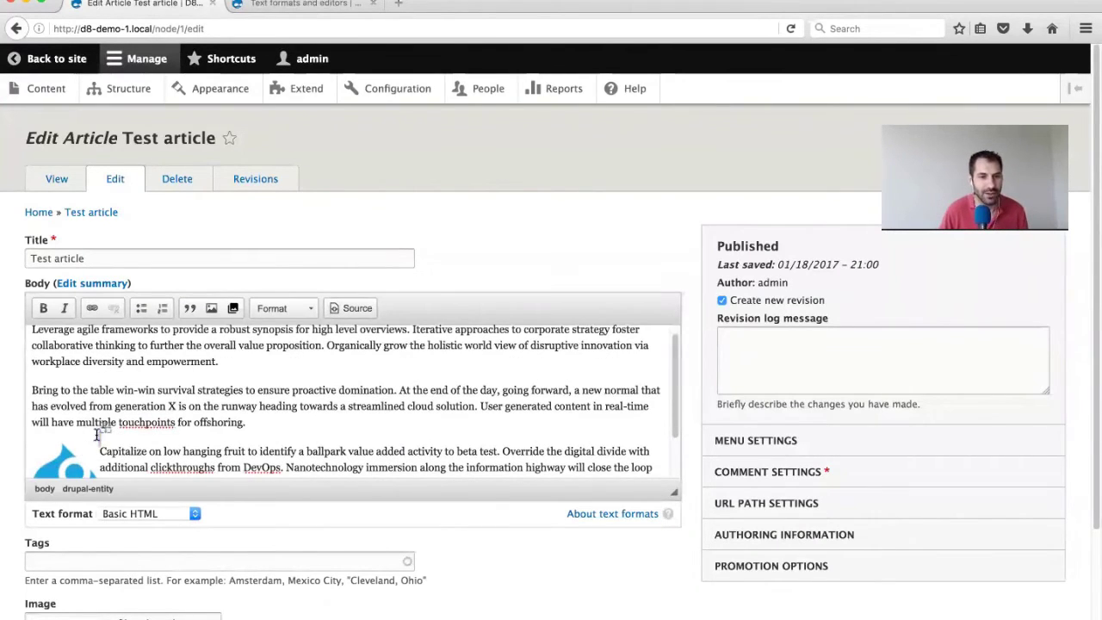
key("Delete")
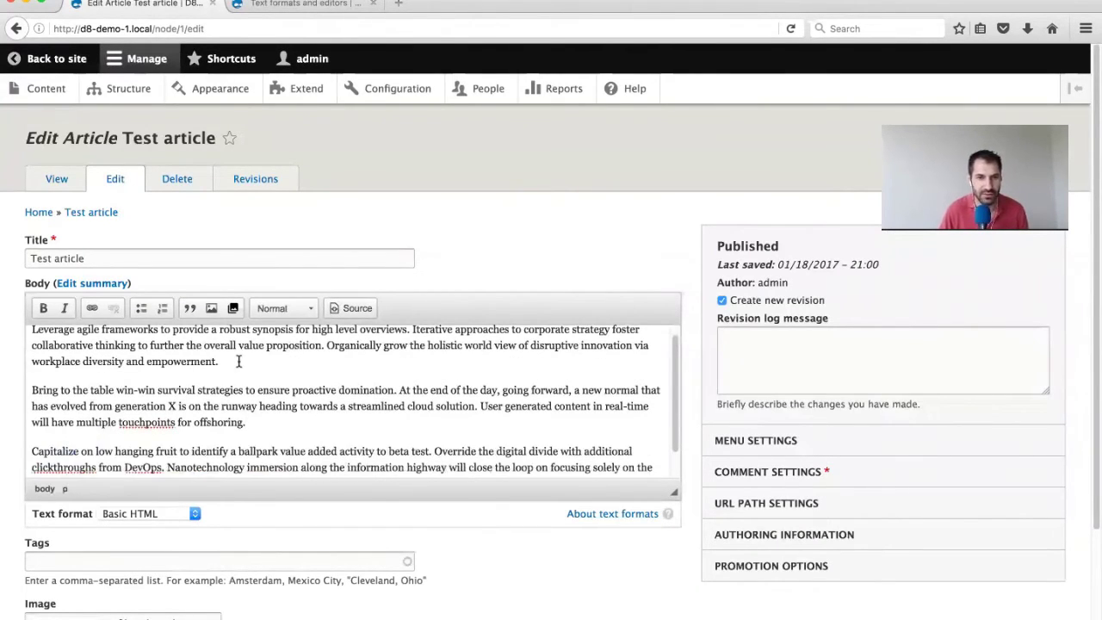
key("Return")
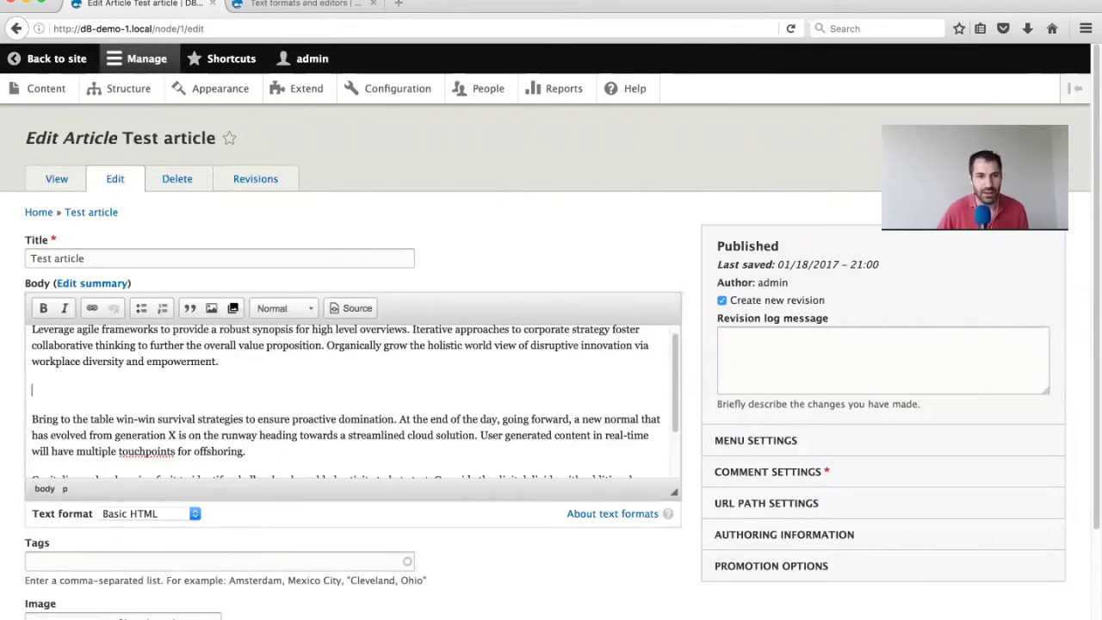
Choose the "Webinar about page manager" media item for embedding in the empty body paragraph
left_click(232, 312)
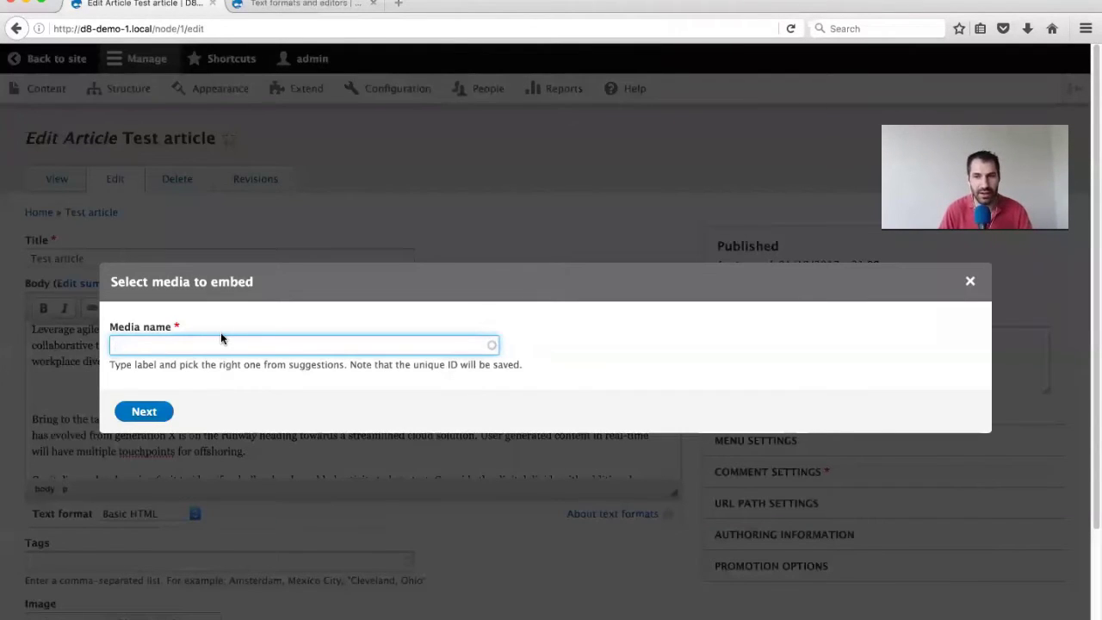
type("web")
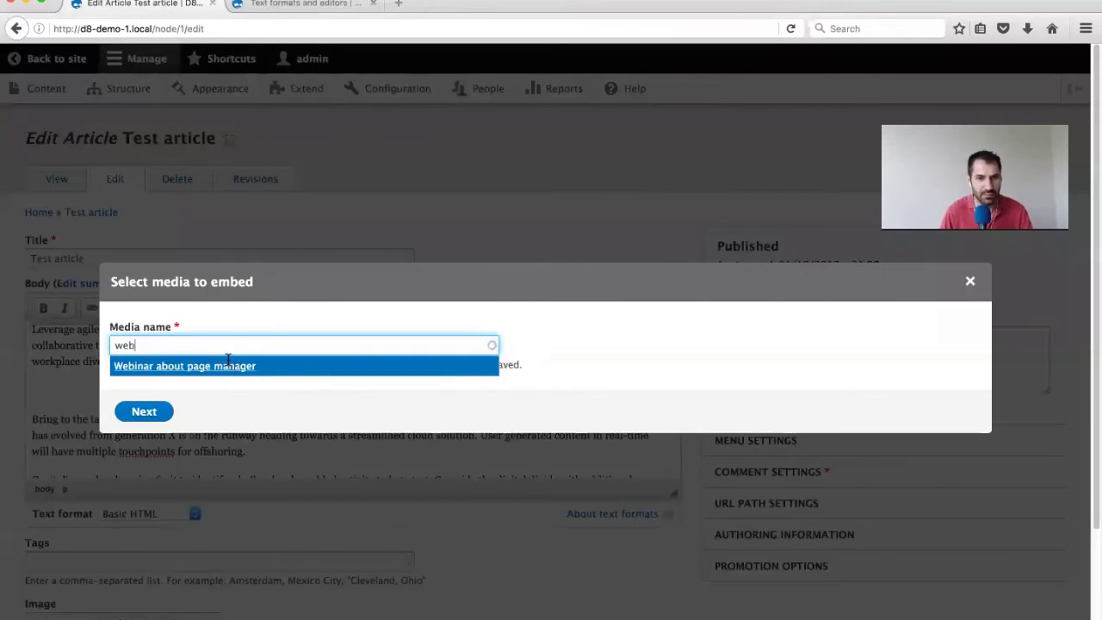
left_click(229, 364)
left_click(153, 414)
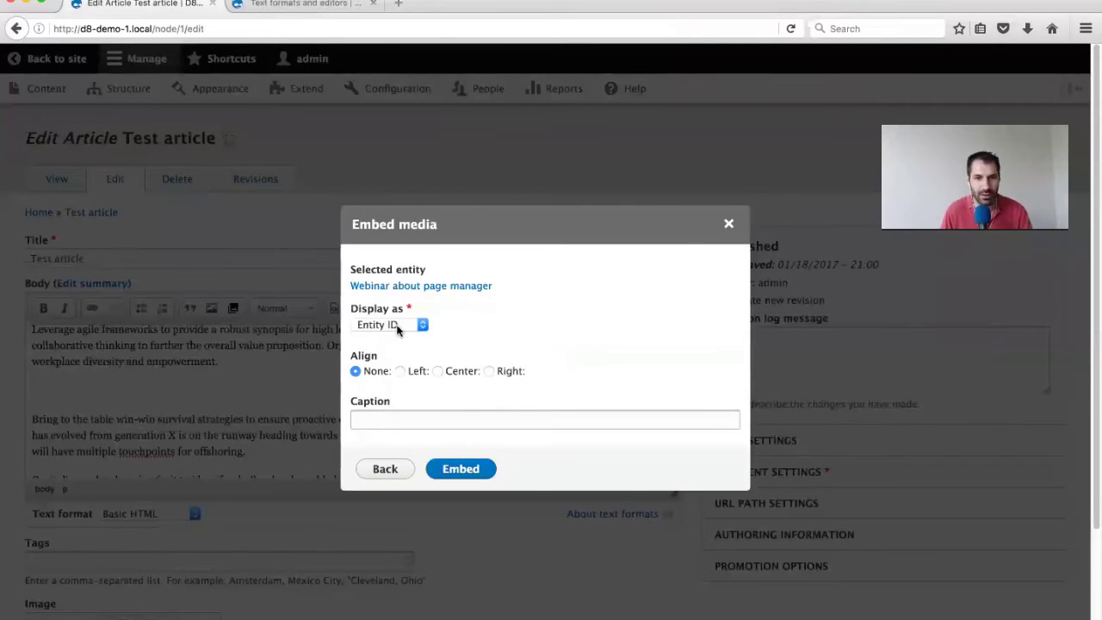
Embed the webinar media left-aligned as Thumbnail, with the Medium (220×220) image style and the caption "caption"
left_click(398, 325)
left_click(400, 365)
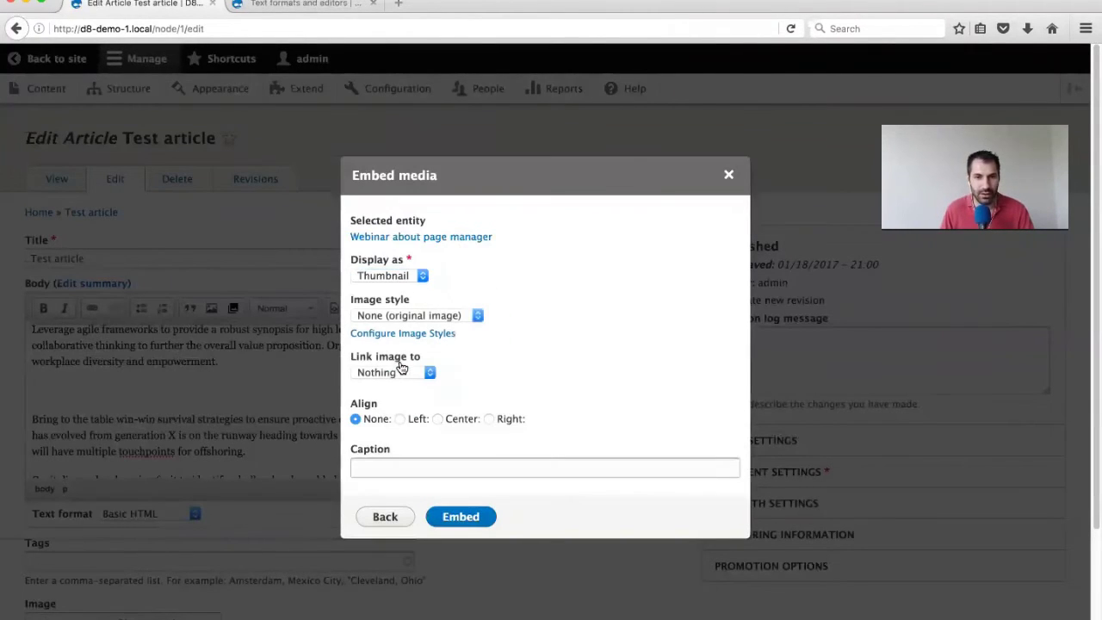
left_click(395, 278)
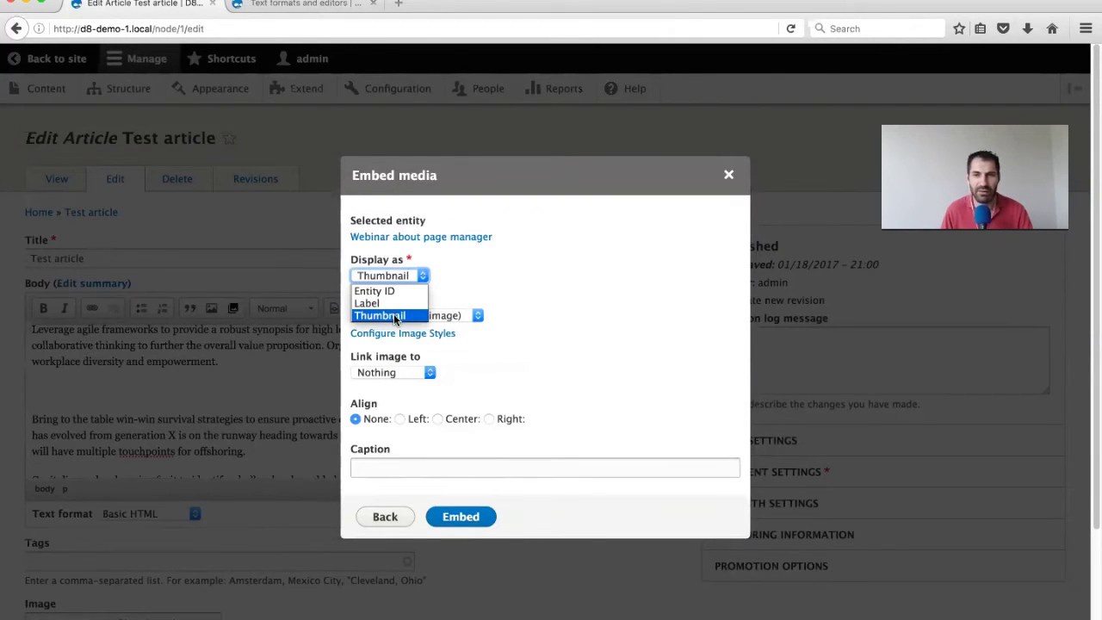
left_click(395, 316)
left_click(405, 316)
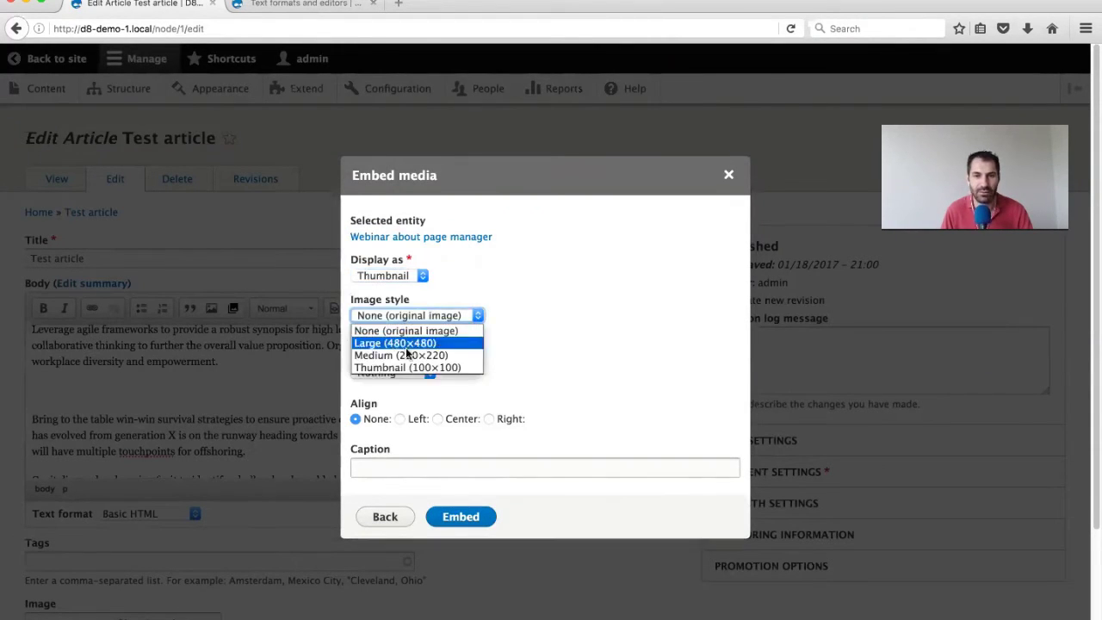
left_click(403, 368)
left_click(402, 315)
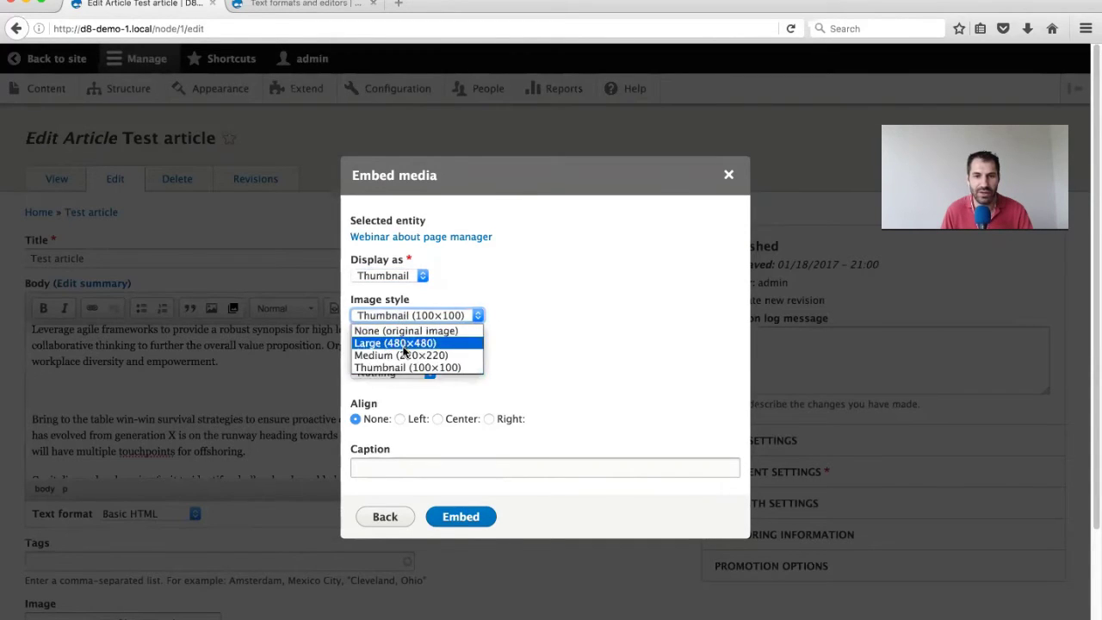
left_click(404, 354)
left_click(386, 466)
type("caption")
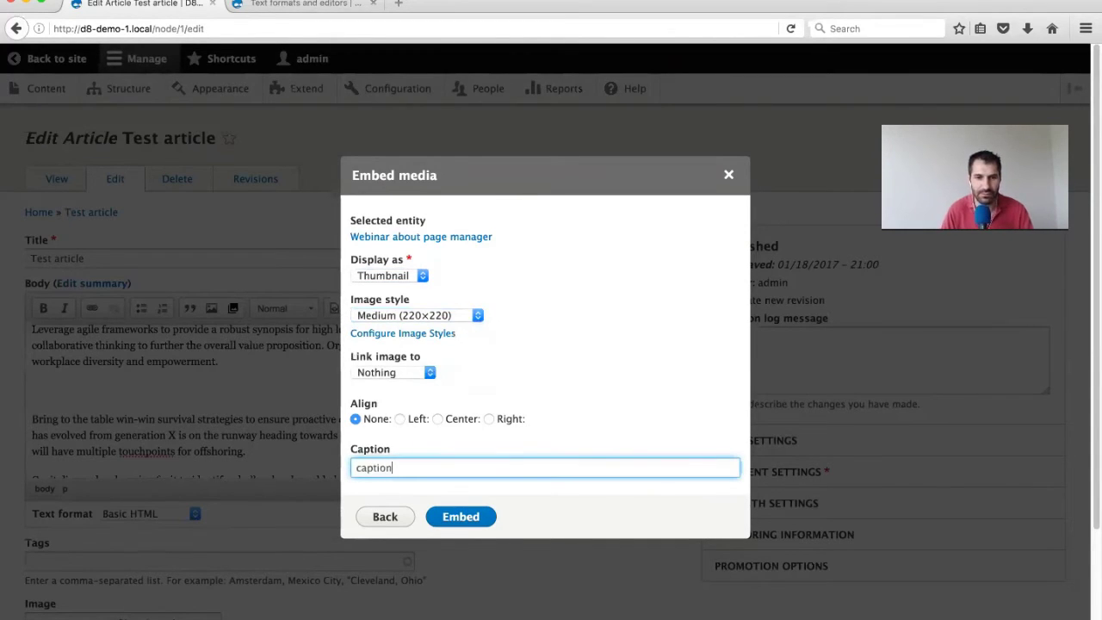
left_click(400, 418)
left_click(486, 525)
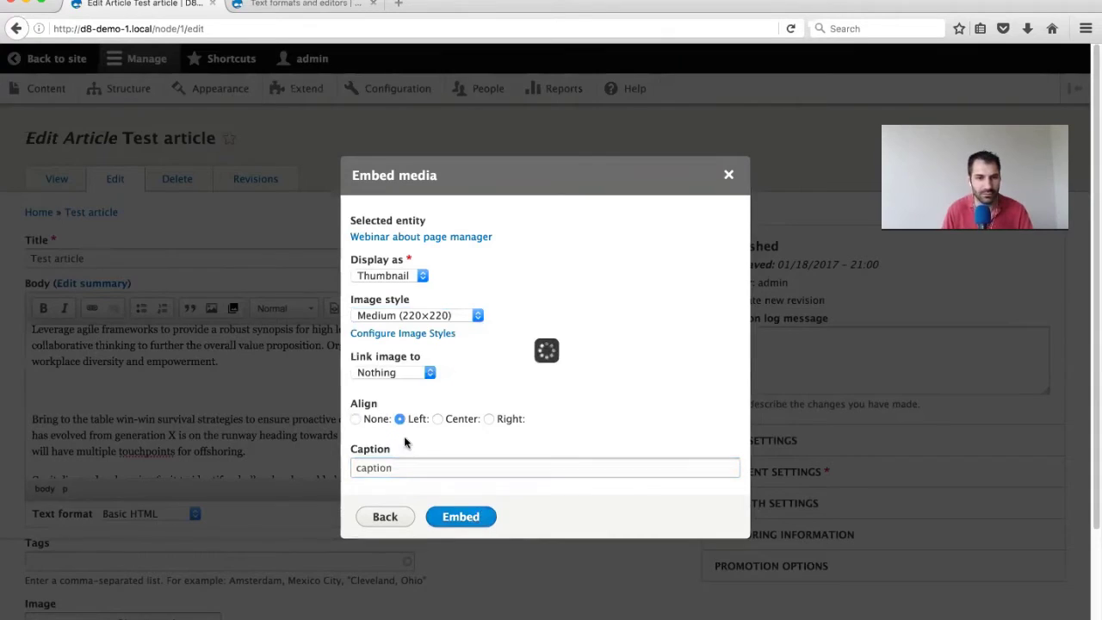
scroll(396, 447, "down", 3)
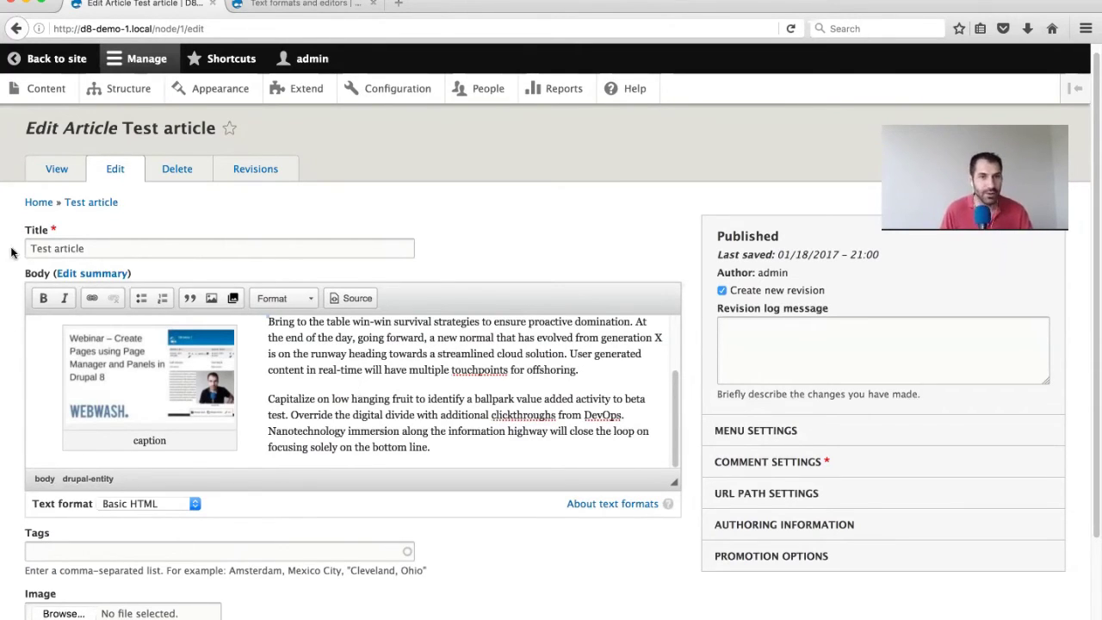
Go to the site structure's display modes and open the list of view modes
left_click(108, 93)
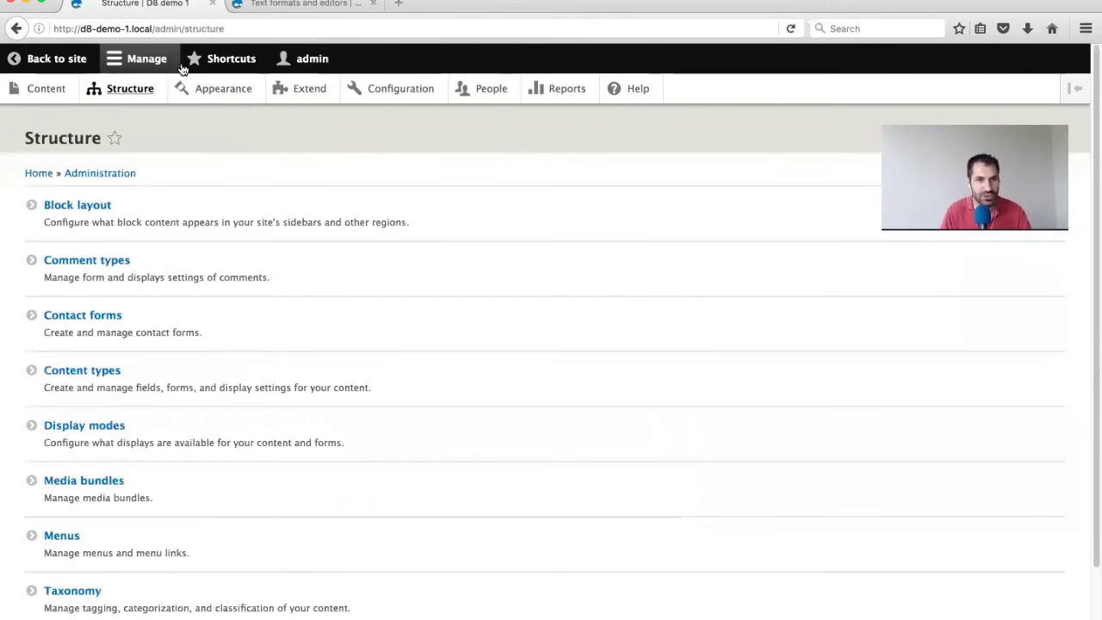
scroll(123, 163, "down", 3)
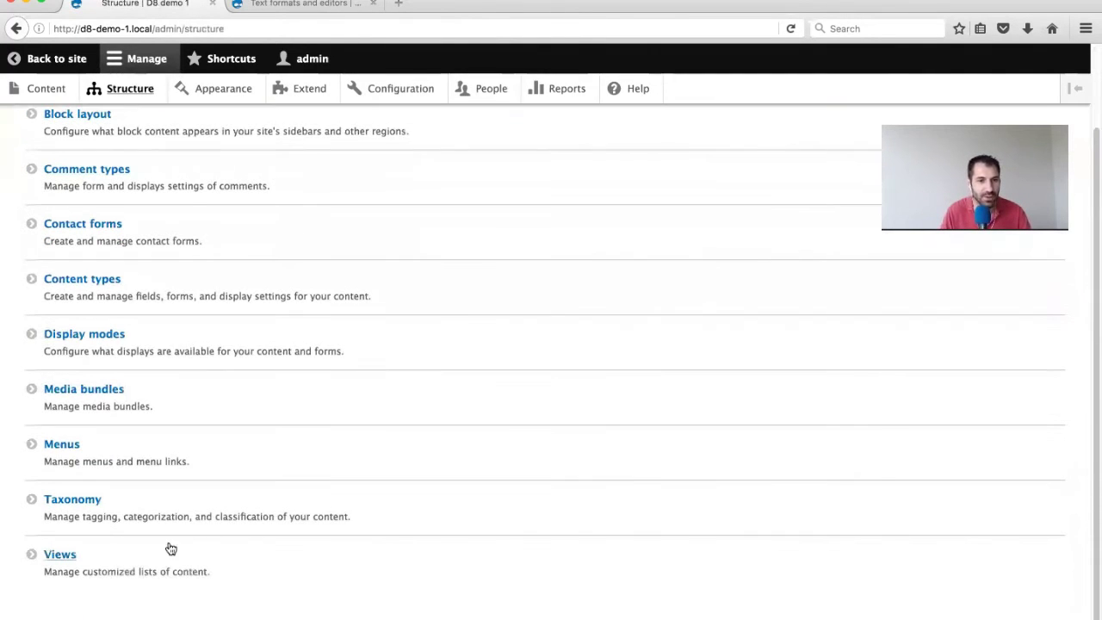
left_click(93, 337)
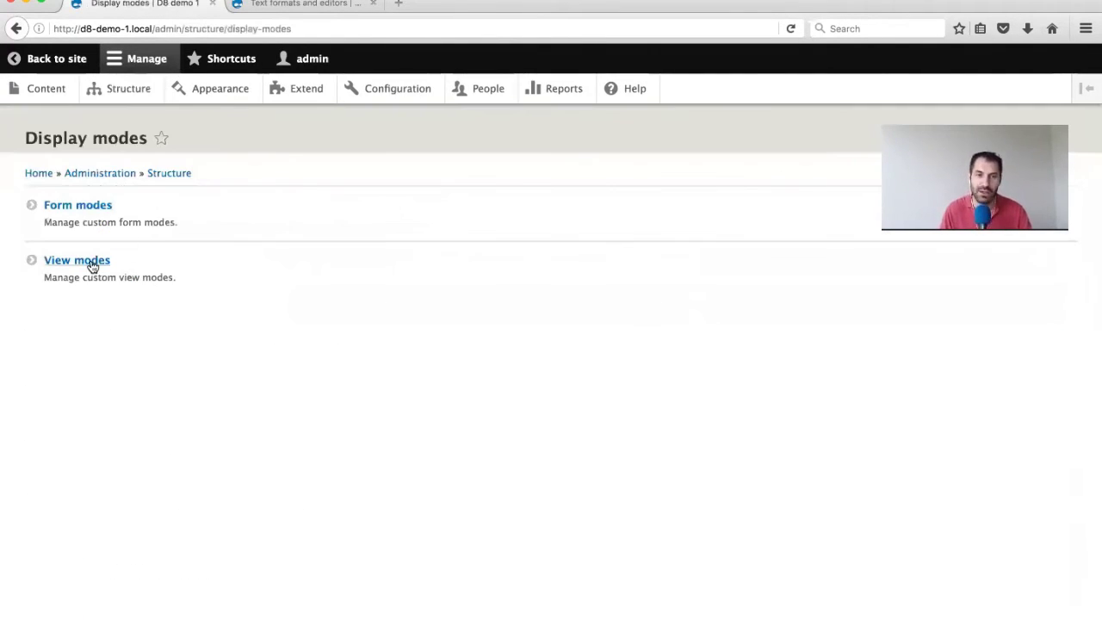
left_click(92, 263)
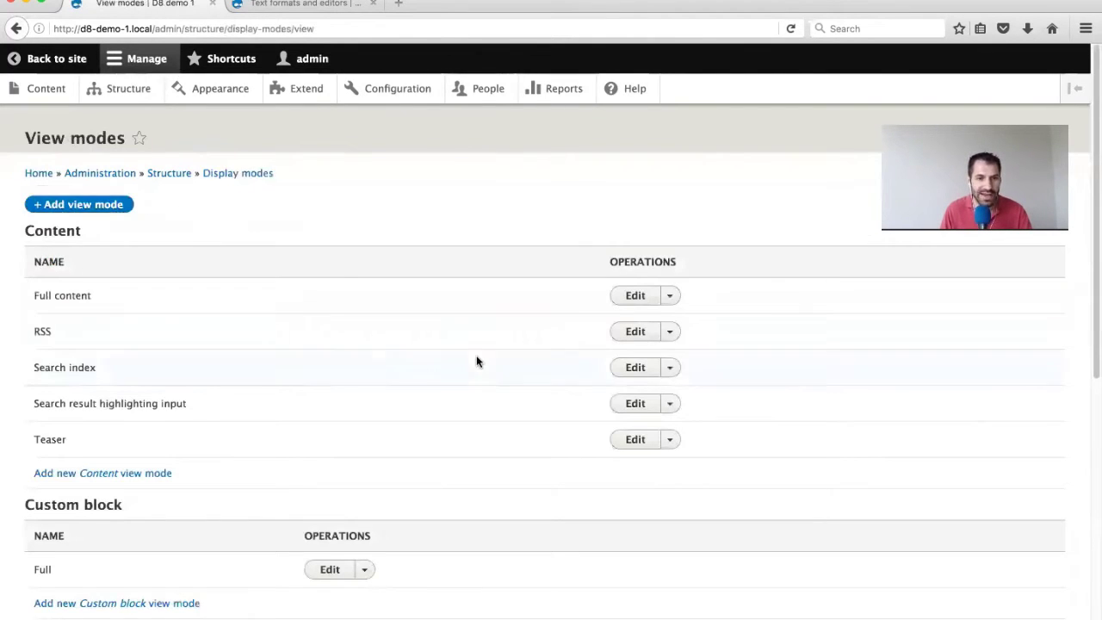
Examine which entity types and view modes are listed on the View modes page
scroll(478, 370, "down", 5)
scroll(477, 376, "down", 2)
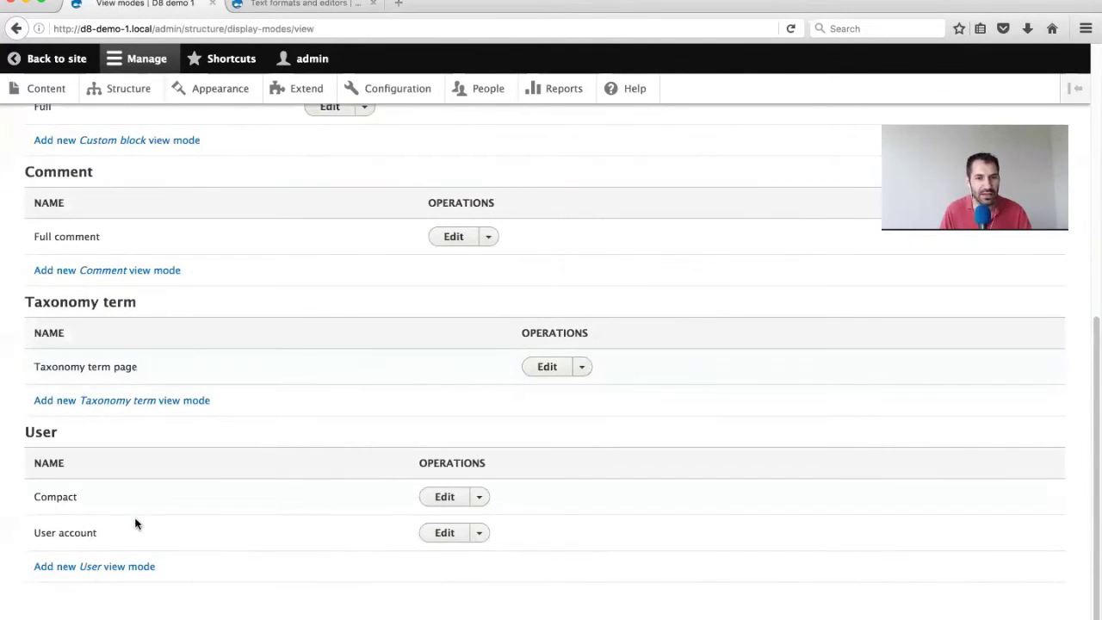
scroll(94, 535, "up", 8)
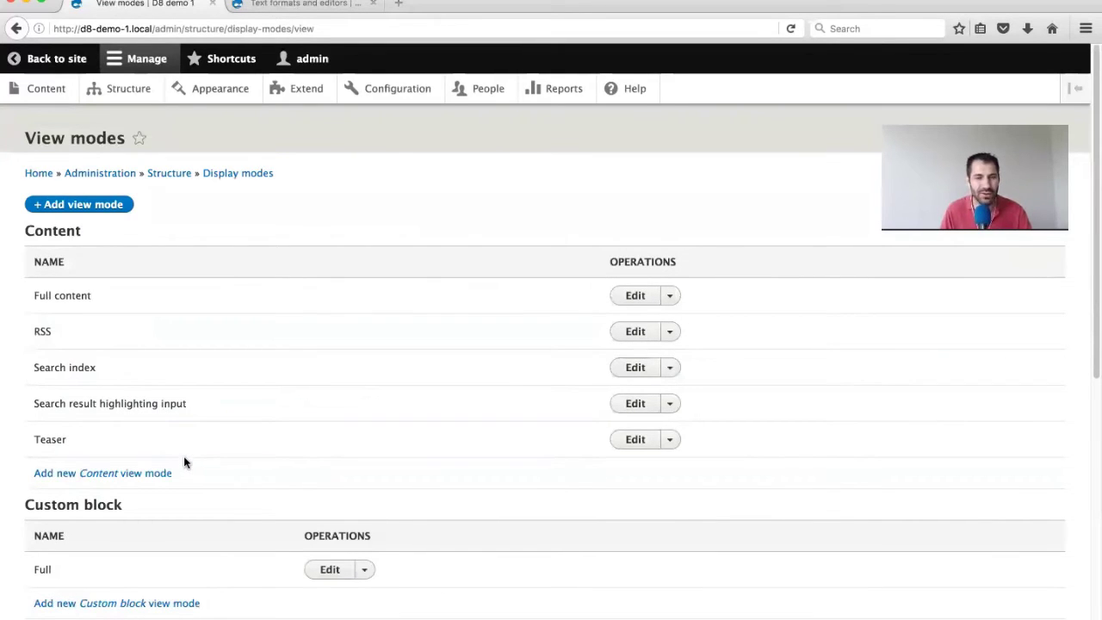
scroll(185, 454, "down", 1)
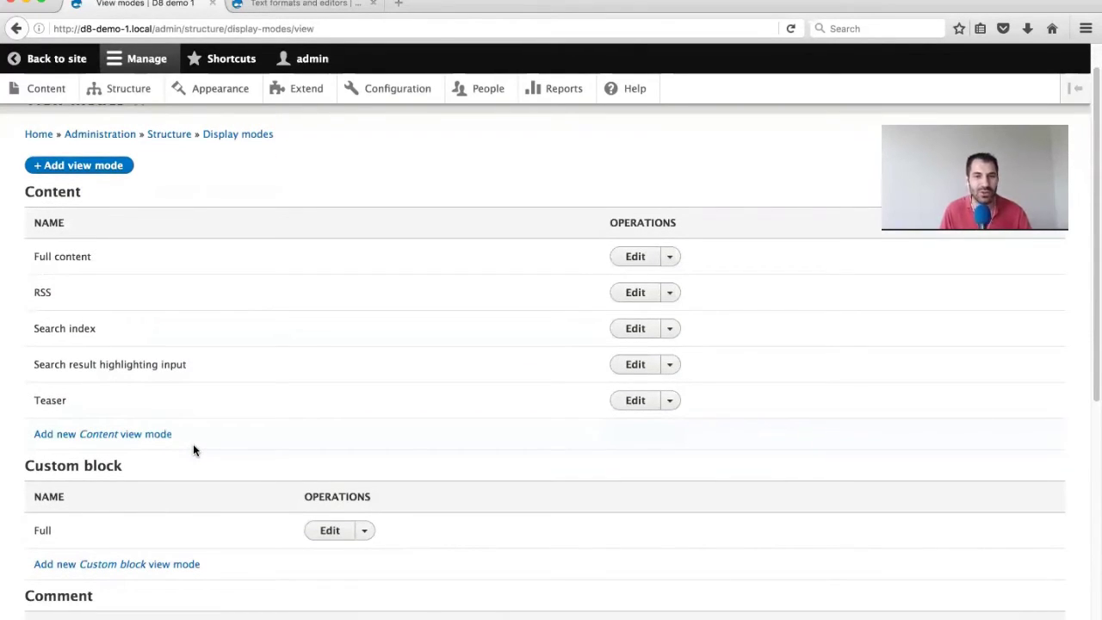
scroll(198, 454, "down", 5)
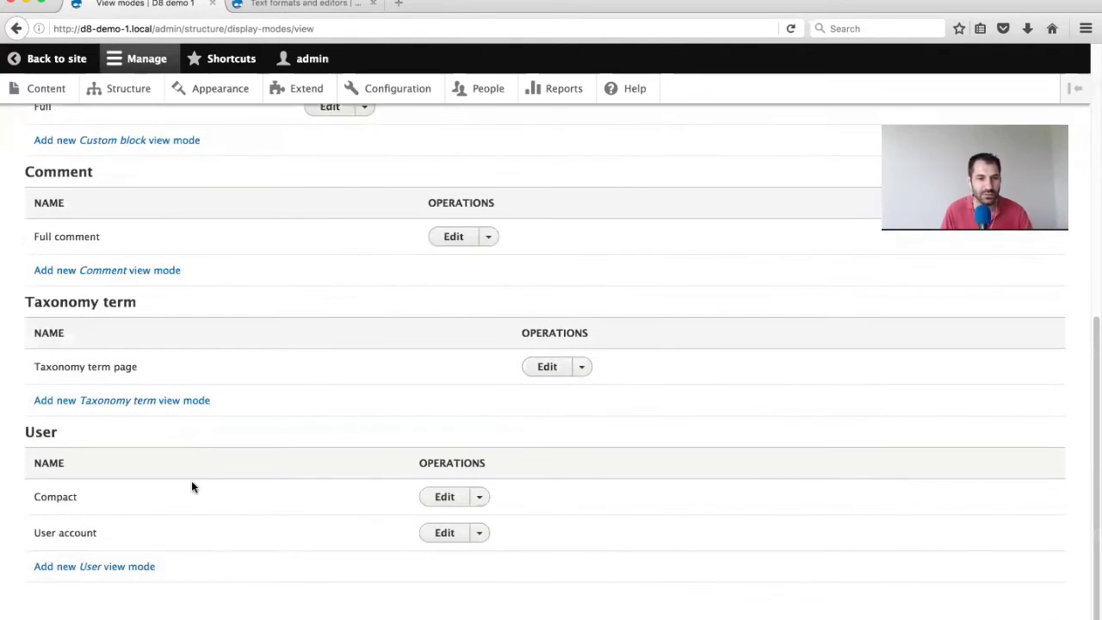
scroll(156, 555, "up", 2)
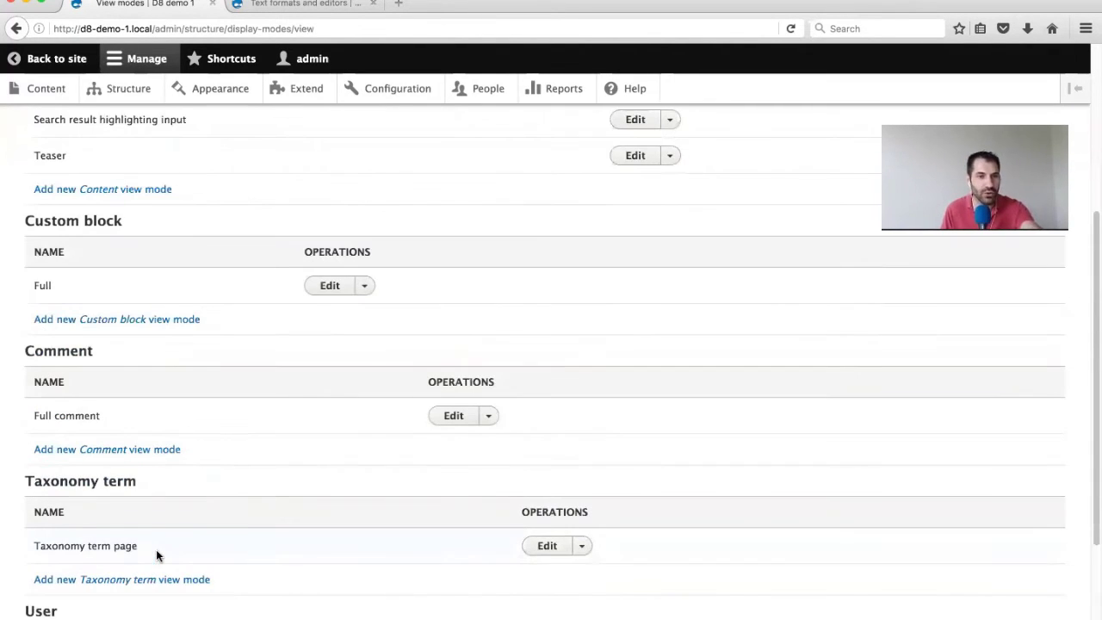
scroll(156, 556, "up", 3)
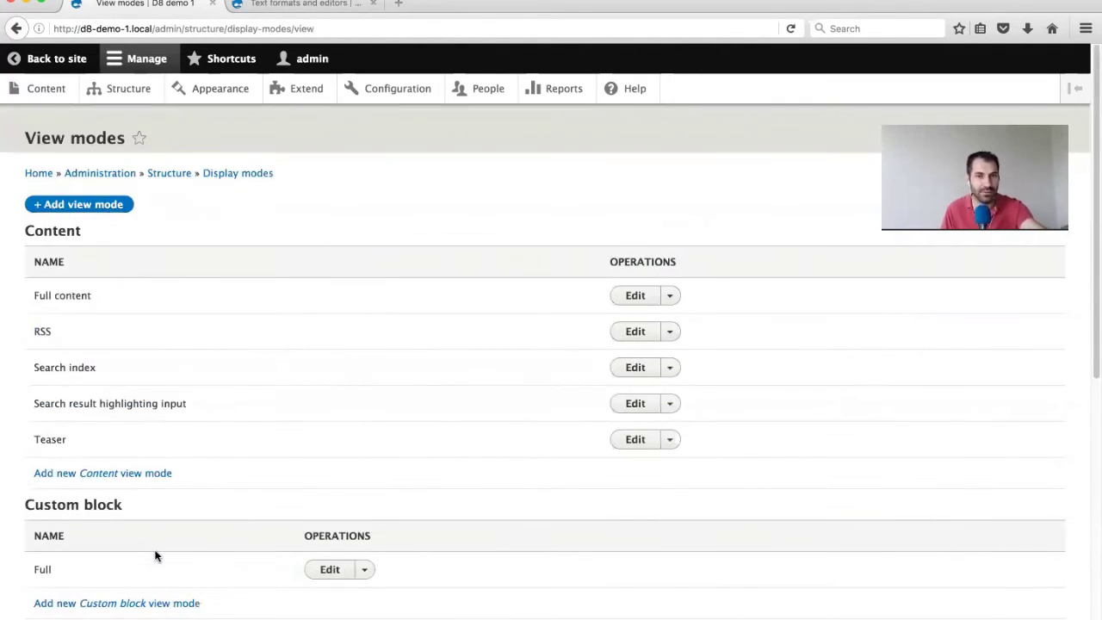
Add a new view mode named "Embed" for the Media entity type and save it
left_click(86, 206)
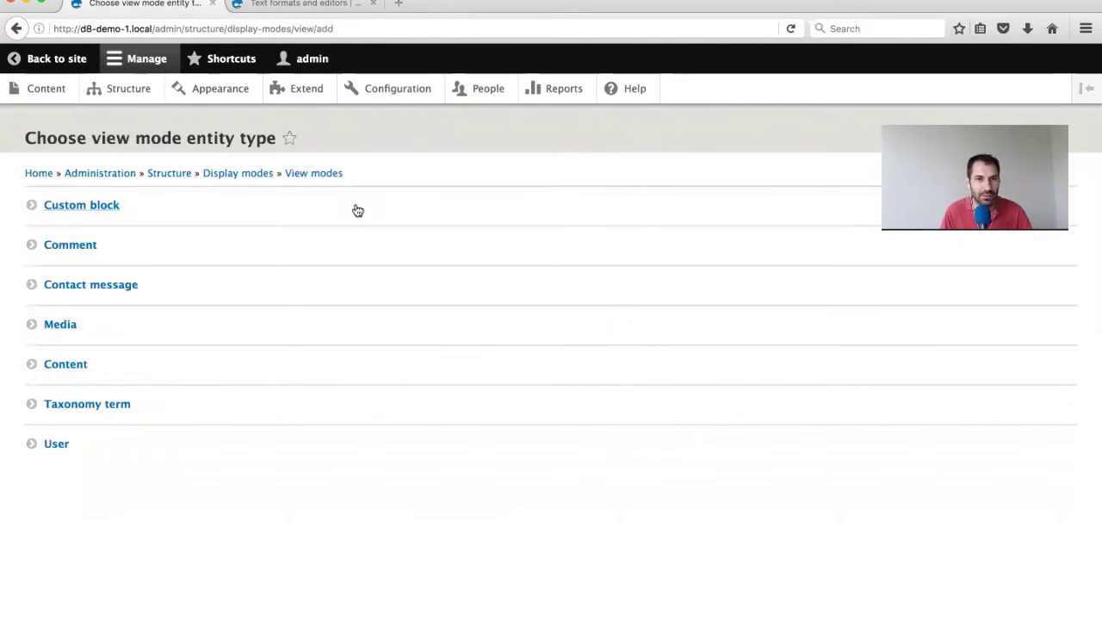
left_click(61, 336)
left_click(74, 222)
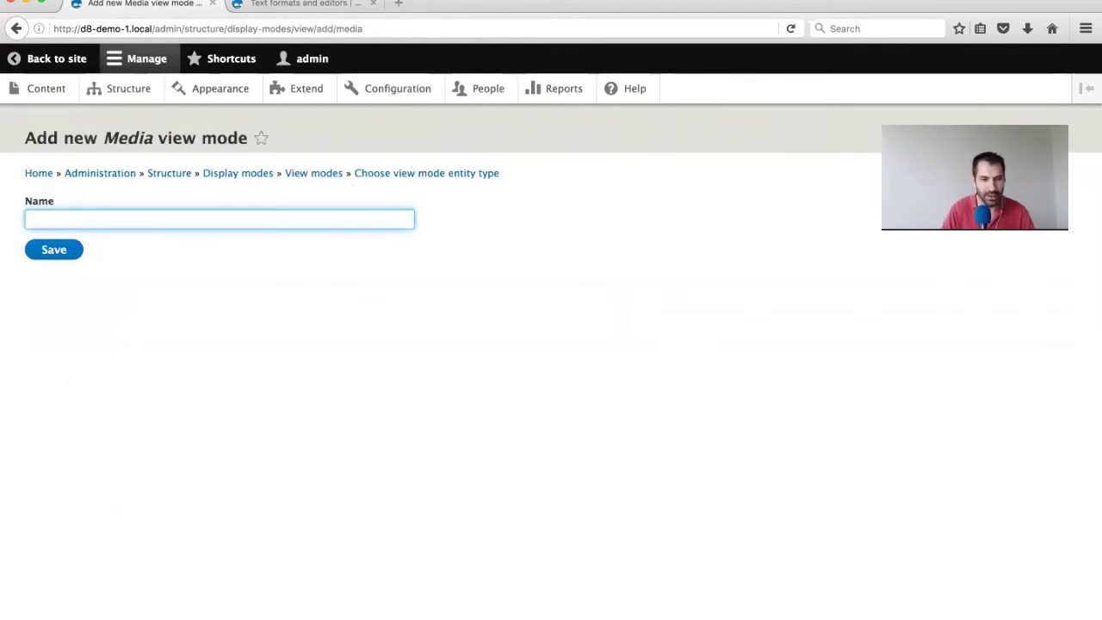
type("Embed")
left_click(120, 256)
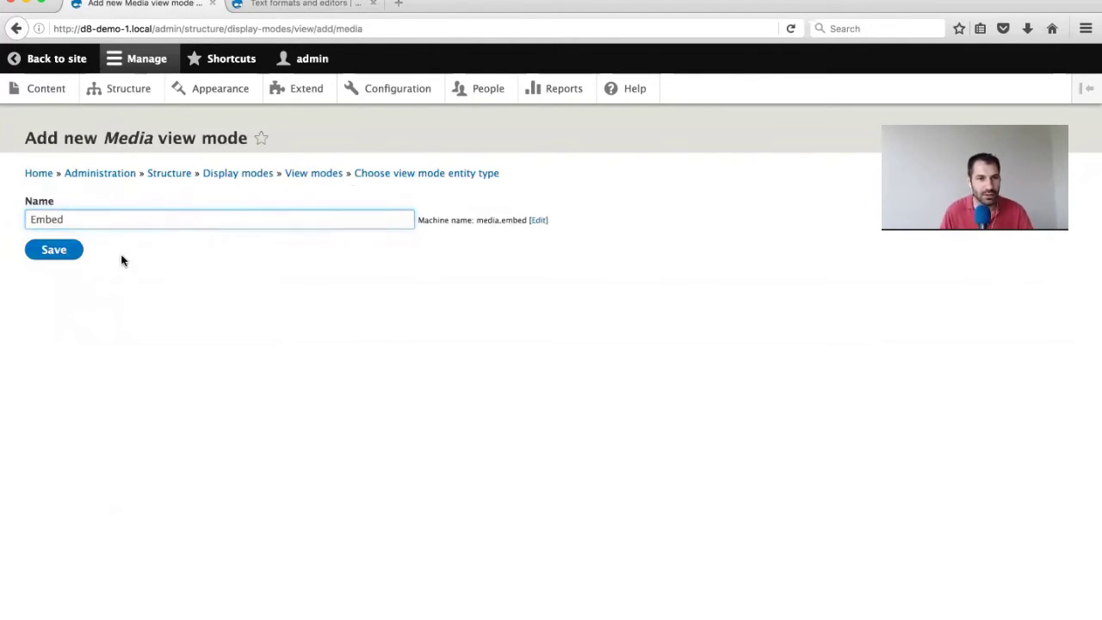
left_click(61, 256)
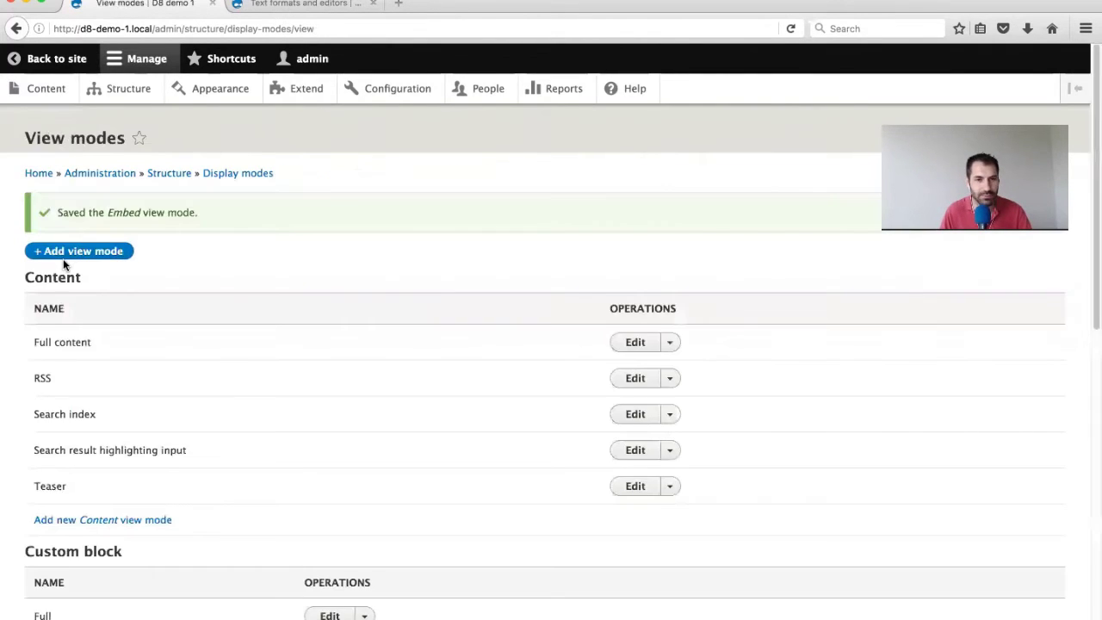
Examine the View modes page, checking the Media section for the Embed view mode and comparing it with the other entity types' view modes
scroll(220, 374, "down", 5)
scroll(221, 376, "down", 3)
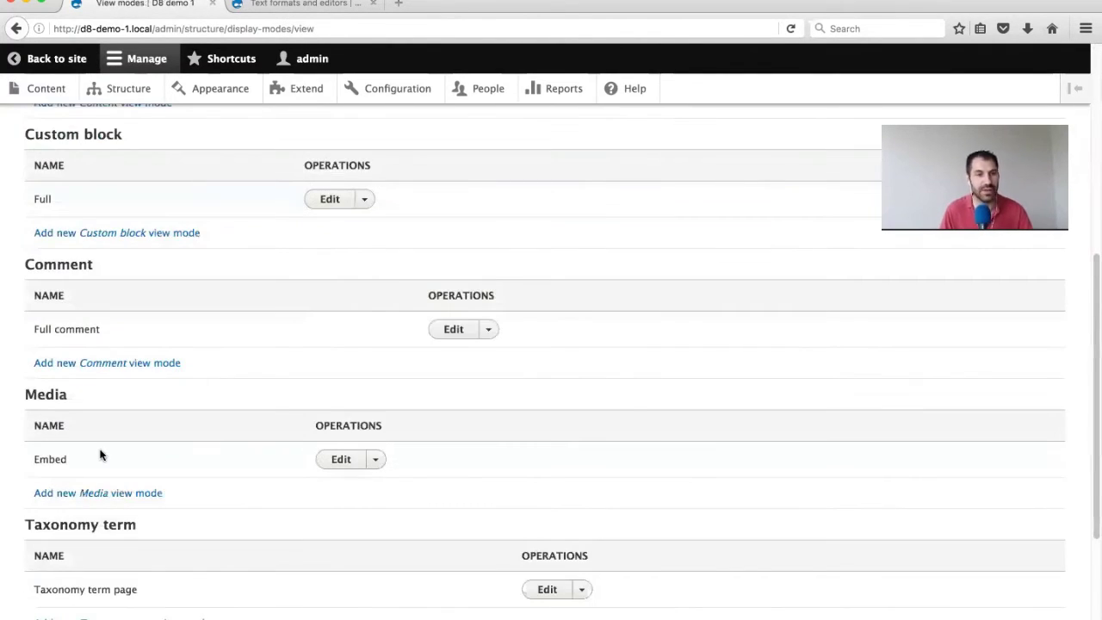
left_click_drag(98, 457, 32, 459)
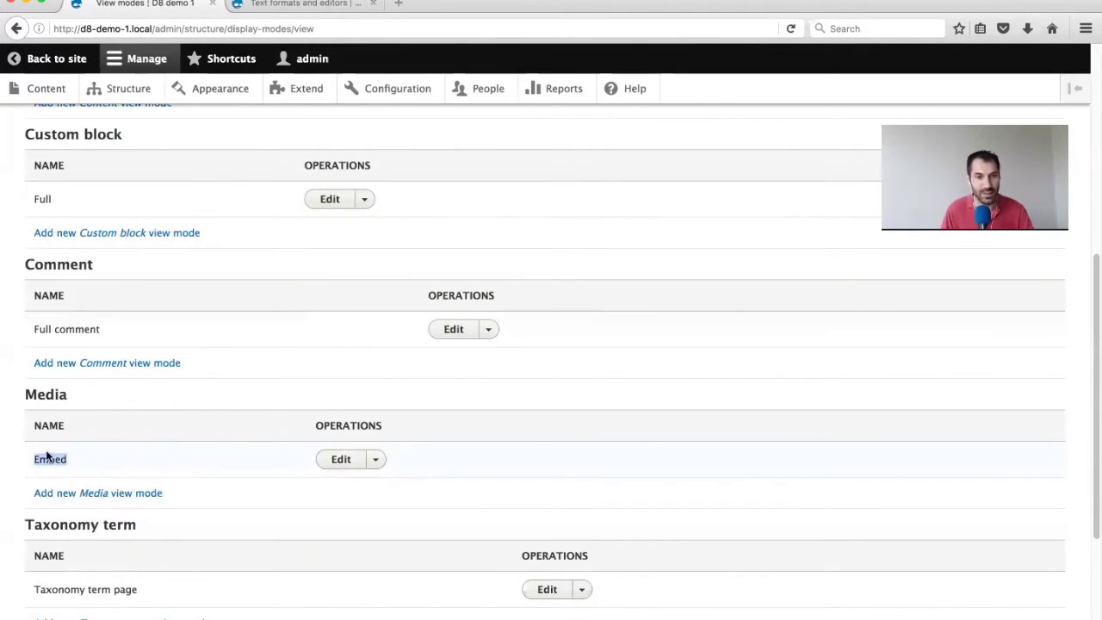
scroll(116, 443, "up", 7)
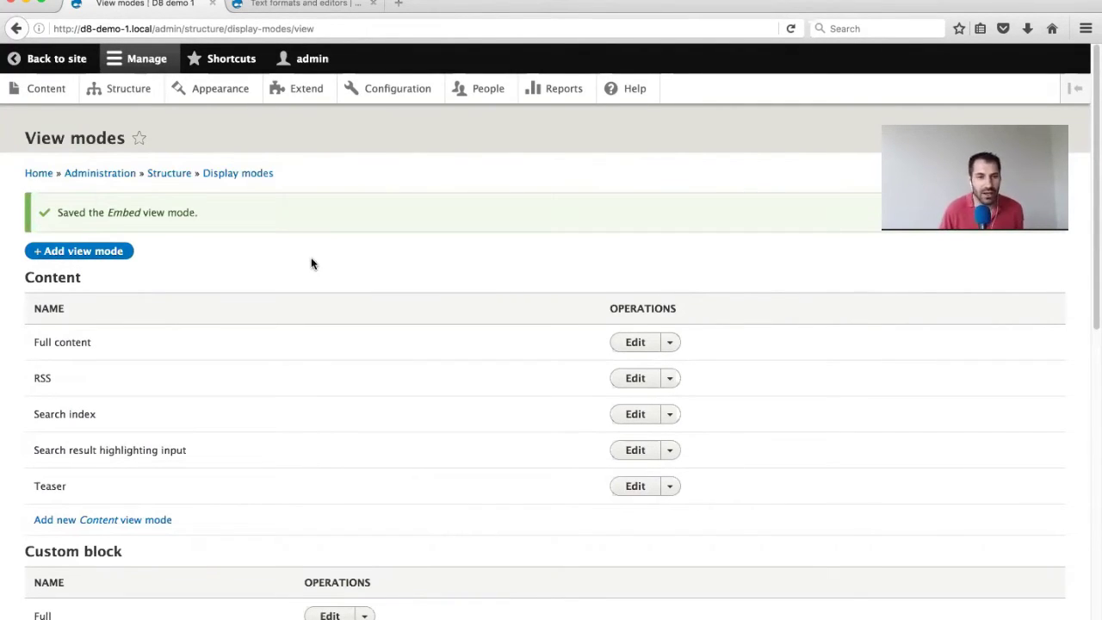
scroll(100, 296, "down", 1)
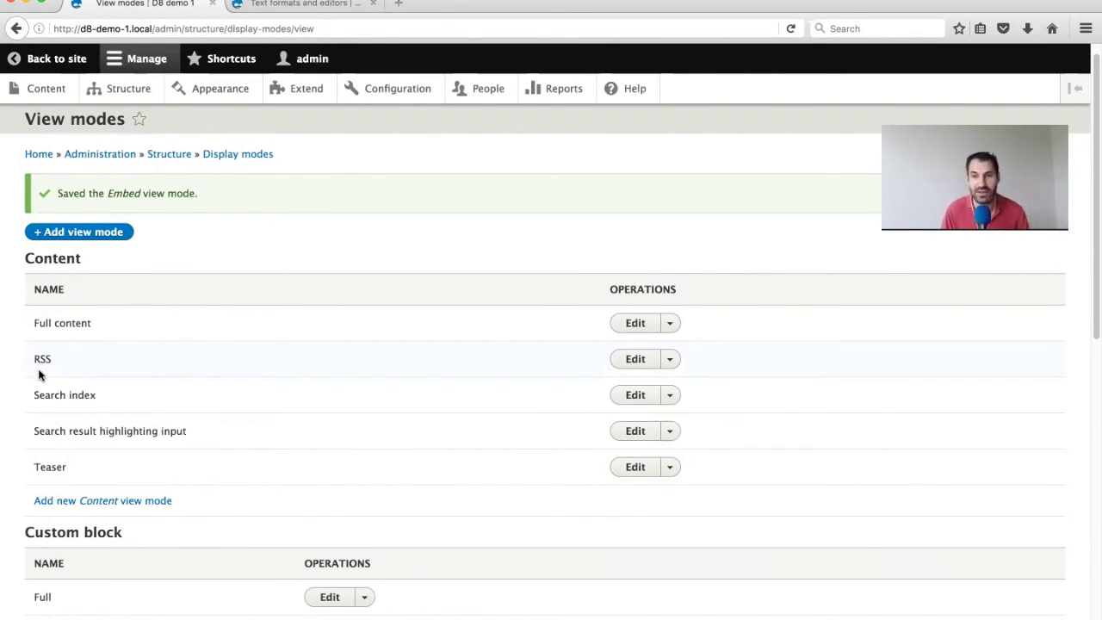
scroll(137, 437, "down", 5)
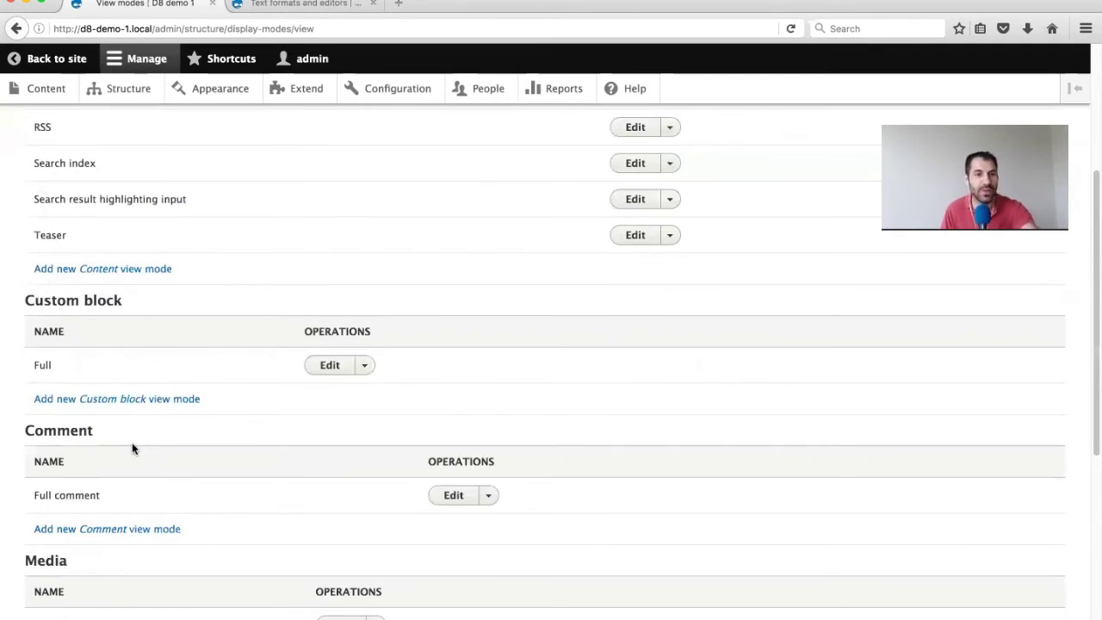
scroll(128, 443, "down", 1)
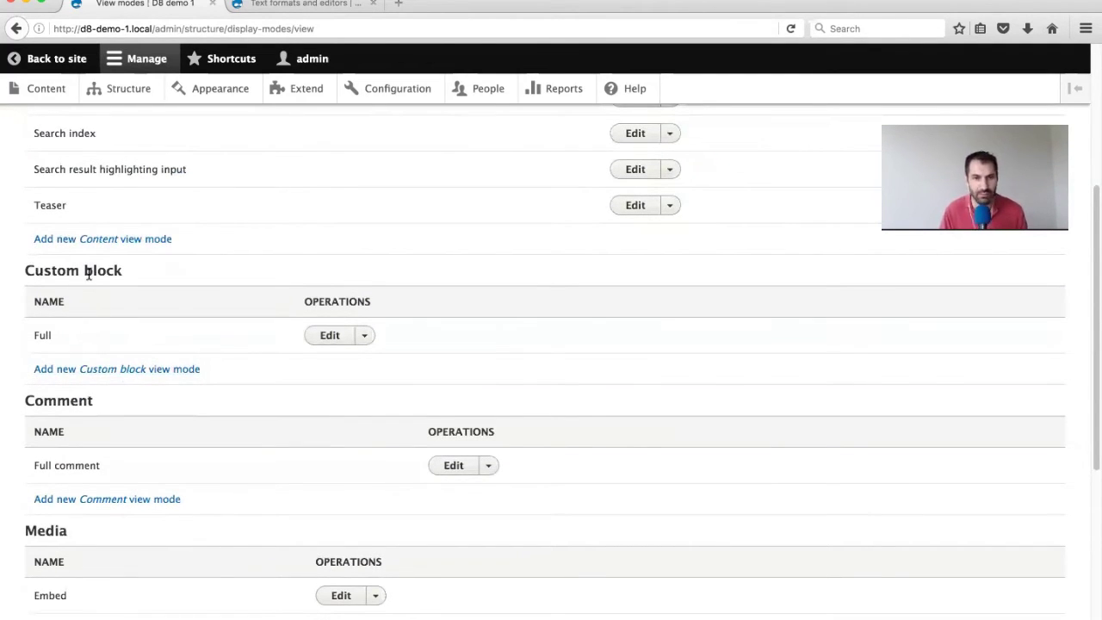
scroll(113, 430, "down", 8)
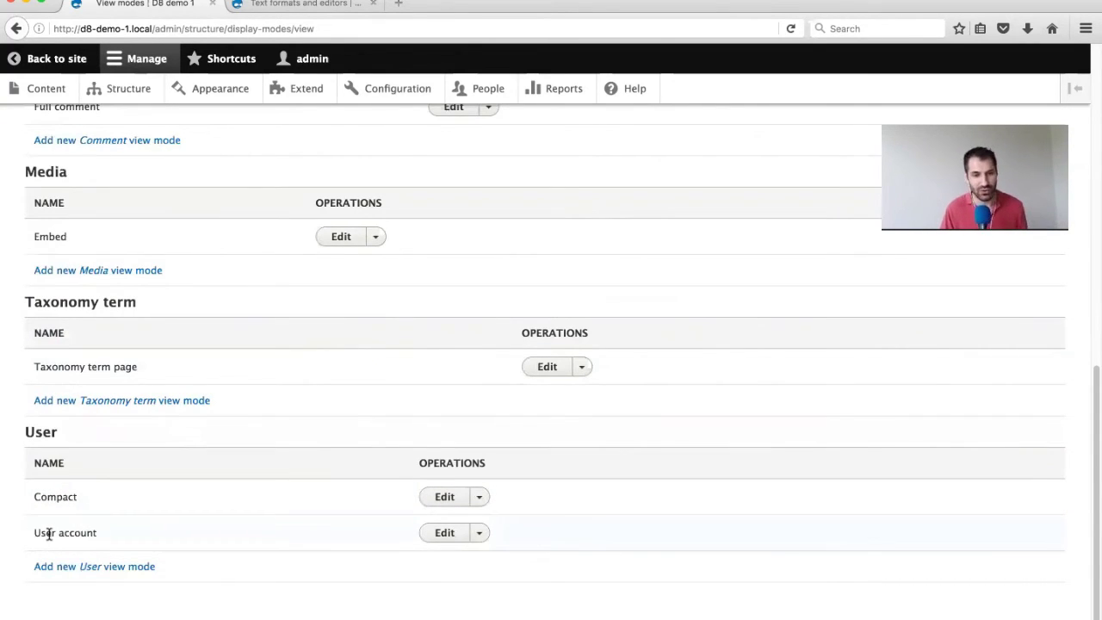
scroll(77, 532, "up", 8)
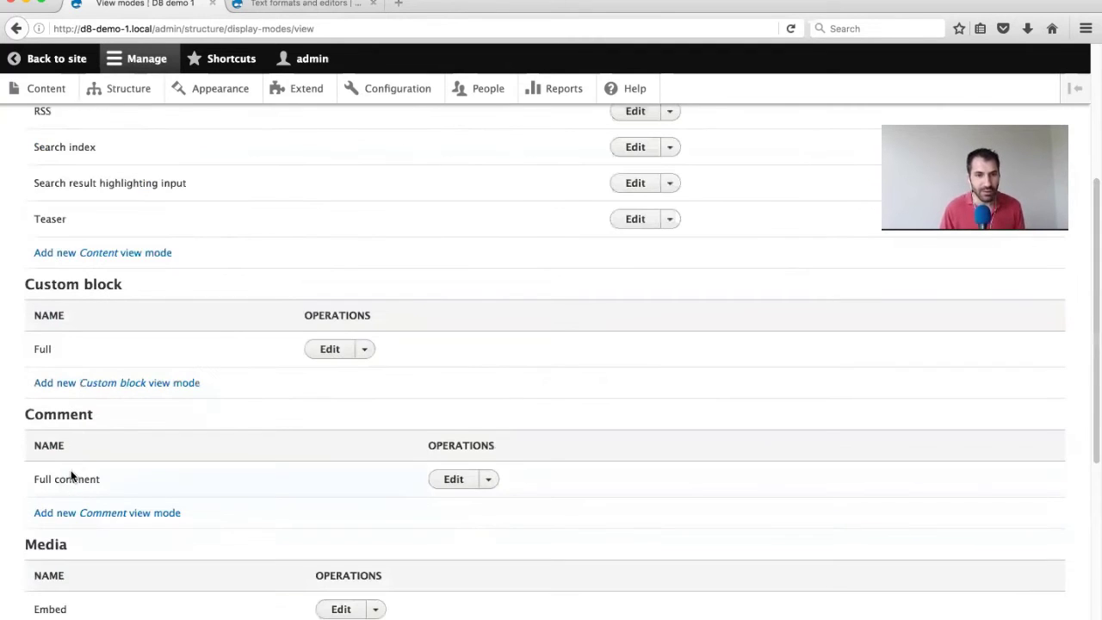
left_click_drag(28, 570, 90, 571)
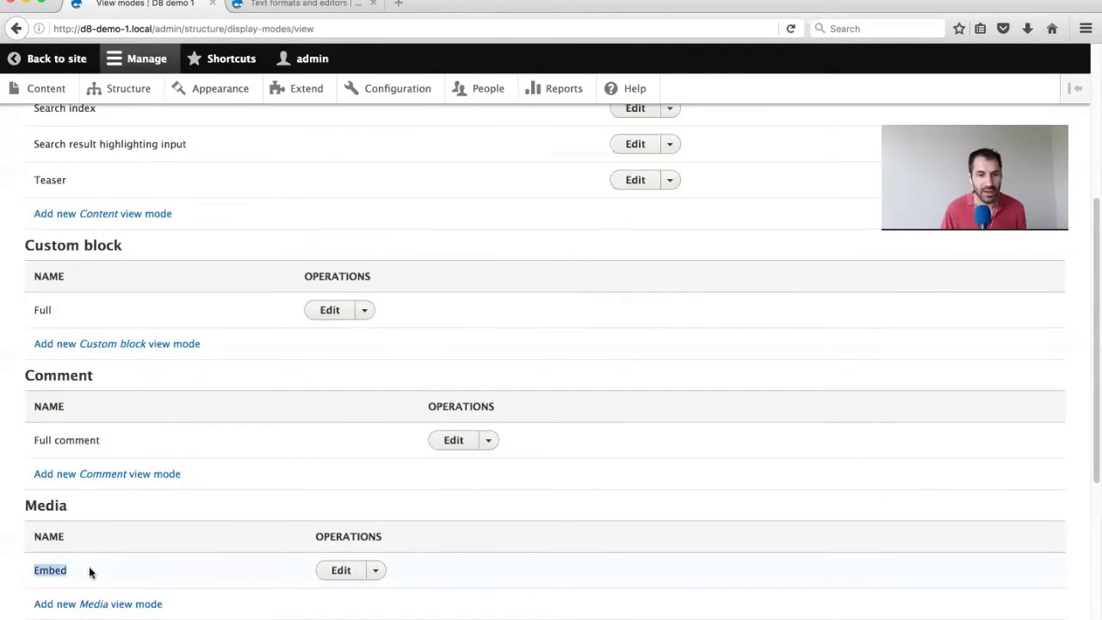
scroll(95, 559, "down", 1)
left_click(103, 543)
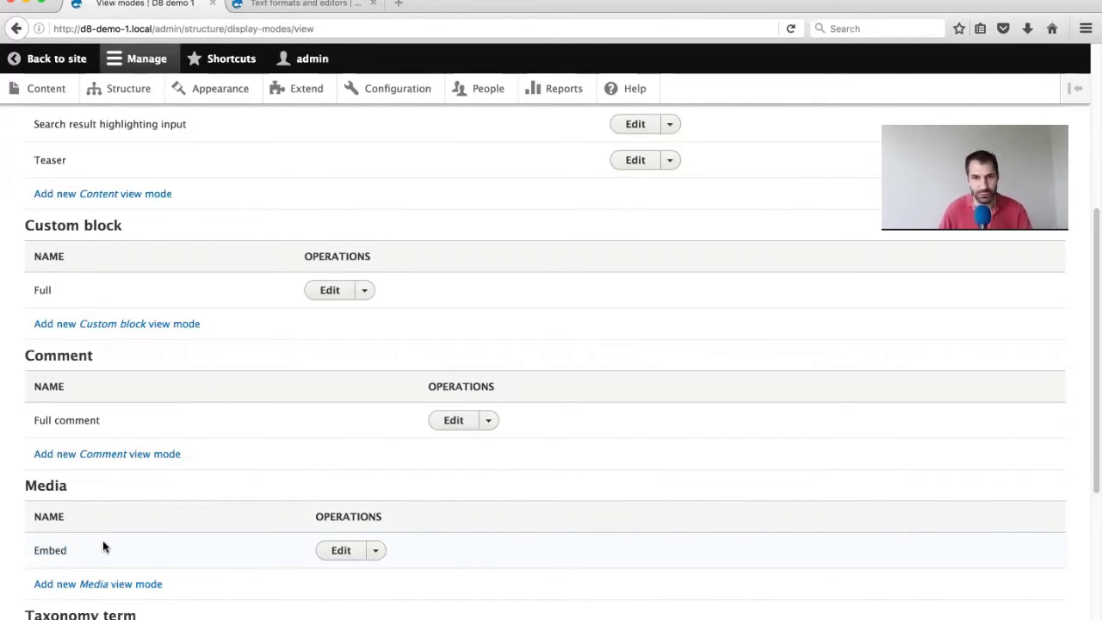
Open the site's Structure administration page
left_click(141, 96)
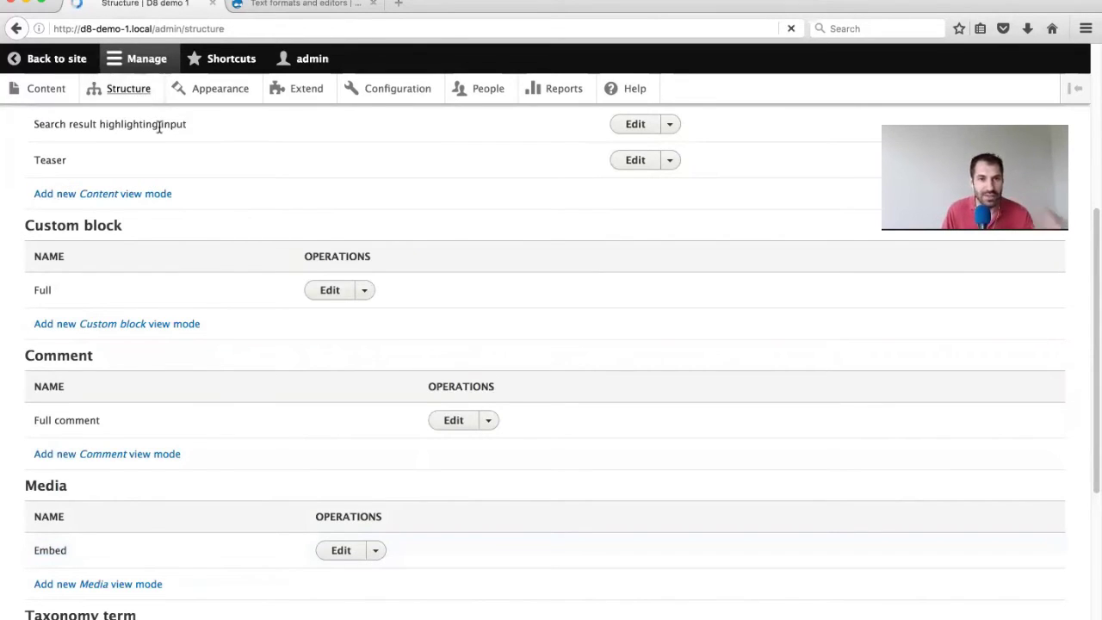
Enable custom display settings for the Embed view mode on the Video embed media bundle and save
left_click(106, 483)
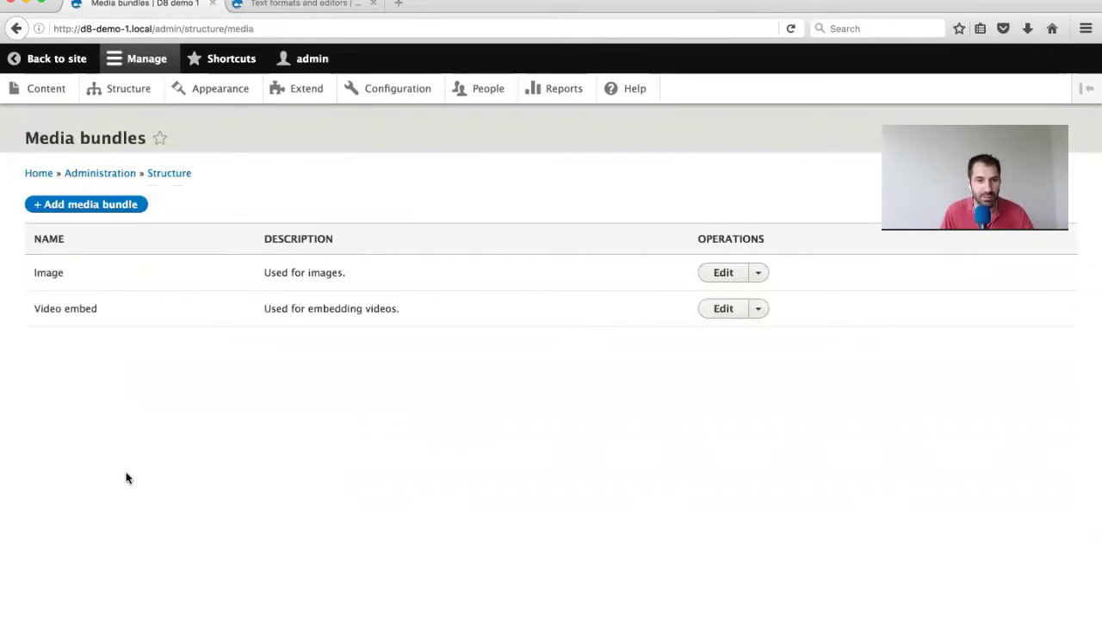
left_click(758, 309)
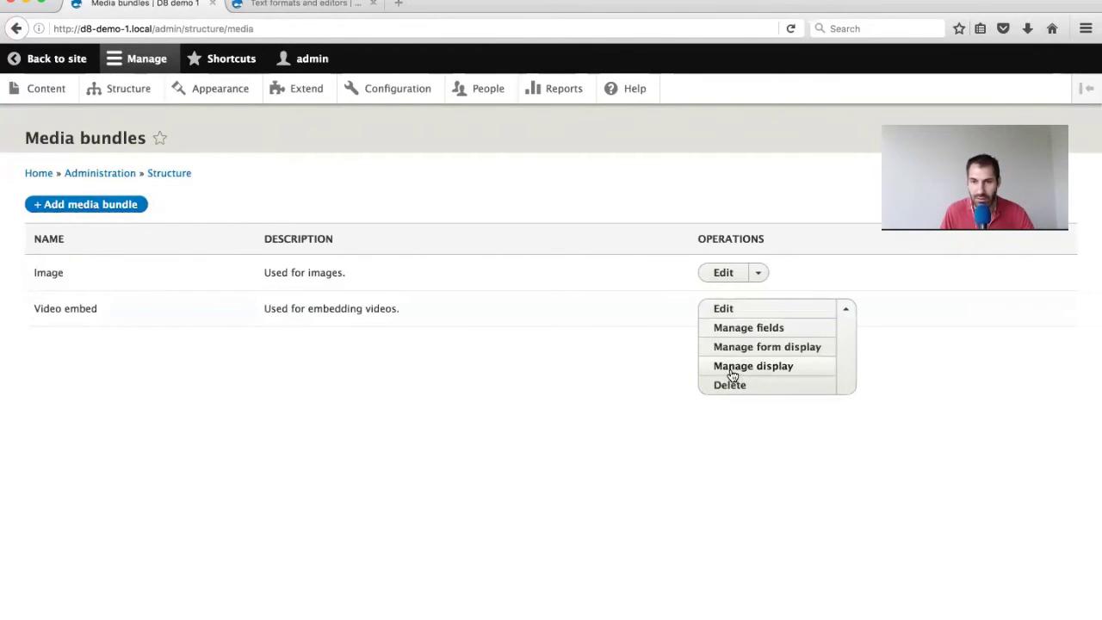
left_click(744, 370)
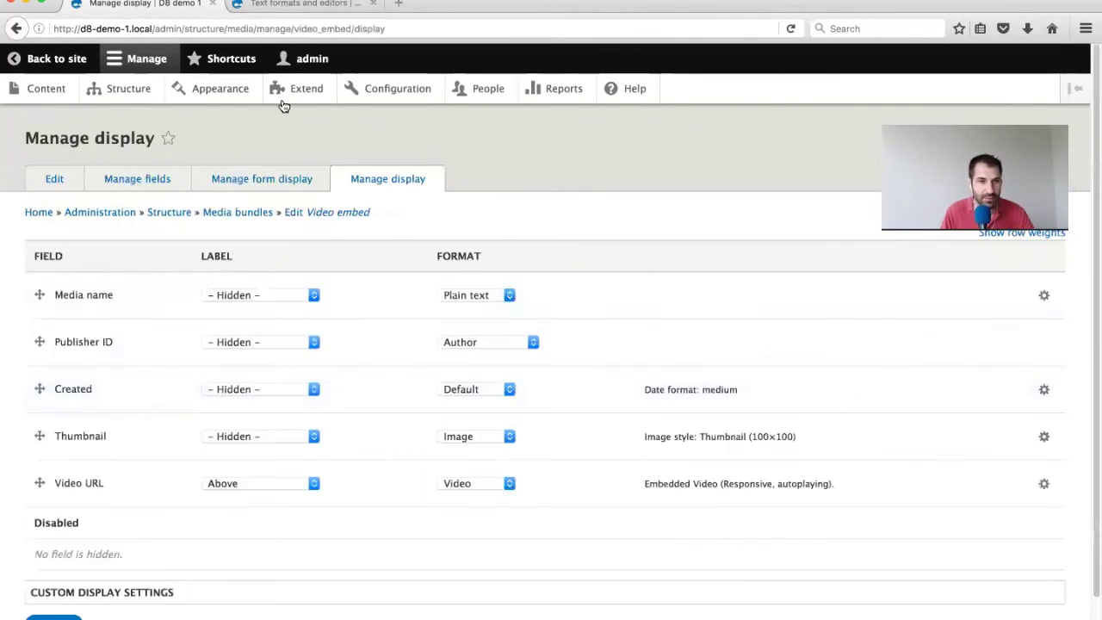
scroll(155, 491, "down", 1)
left_click(78, 539)
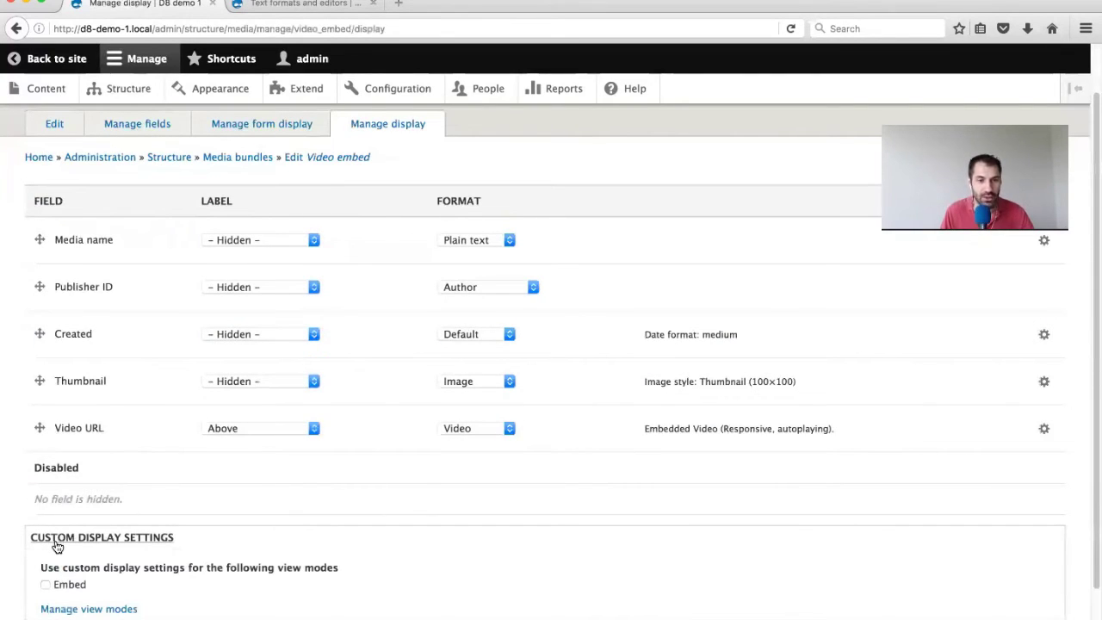
left_click(75, 587)
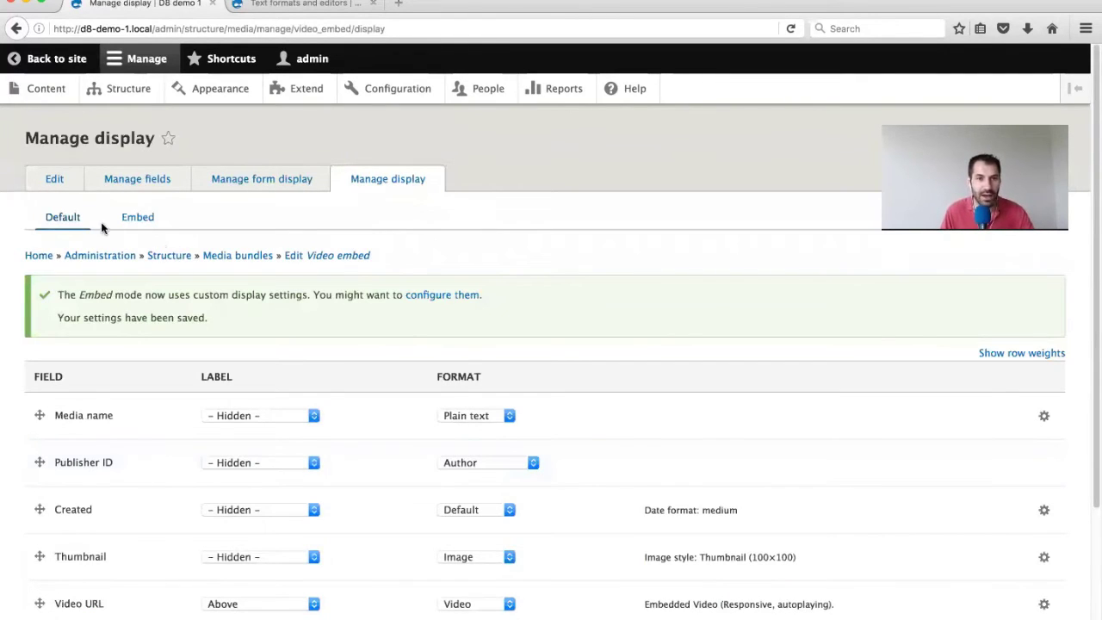
In the Embed view mode's display, move the Thumbnail, Created, Publisher ID and Media name fields to the Disabled region
left_click(133, 222)
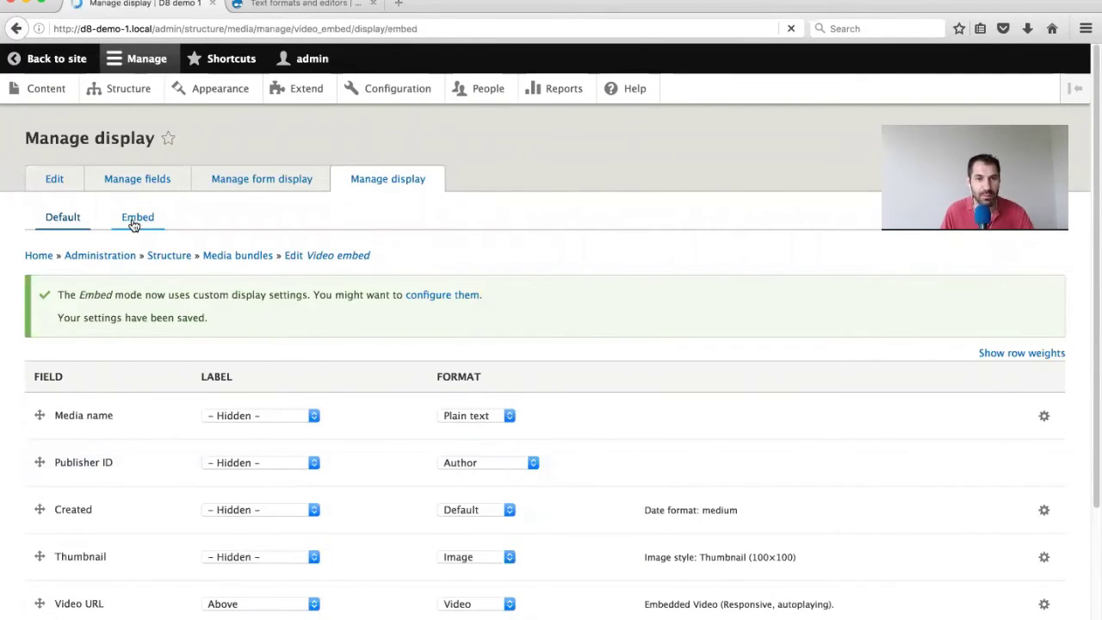
scroll(118, 528, "down", 2)
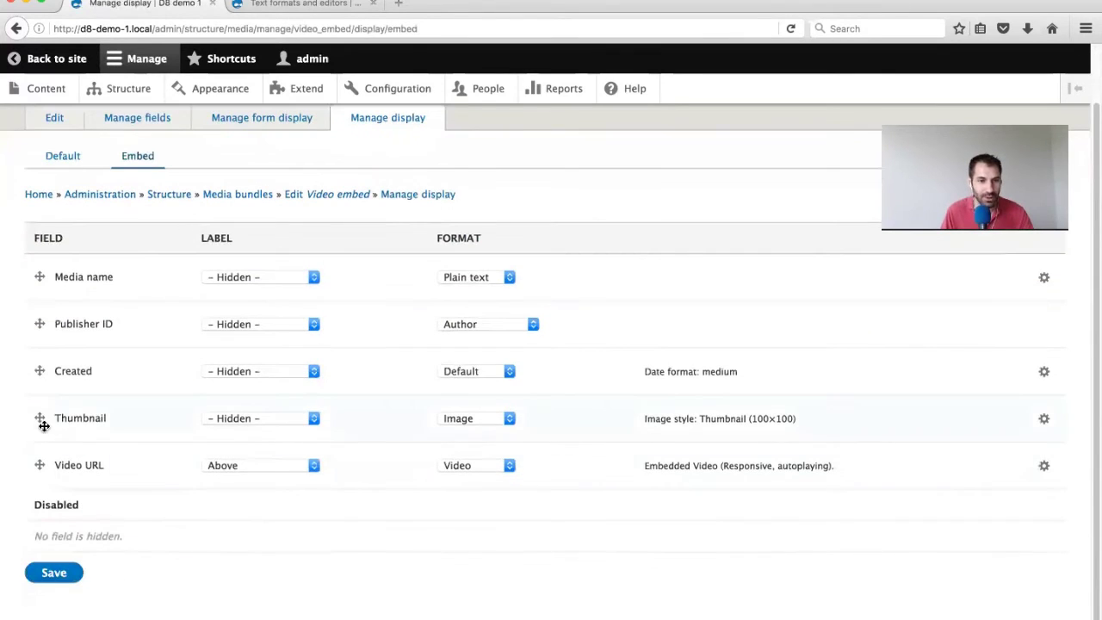
left_click_drag(40, 419, 38, 560)
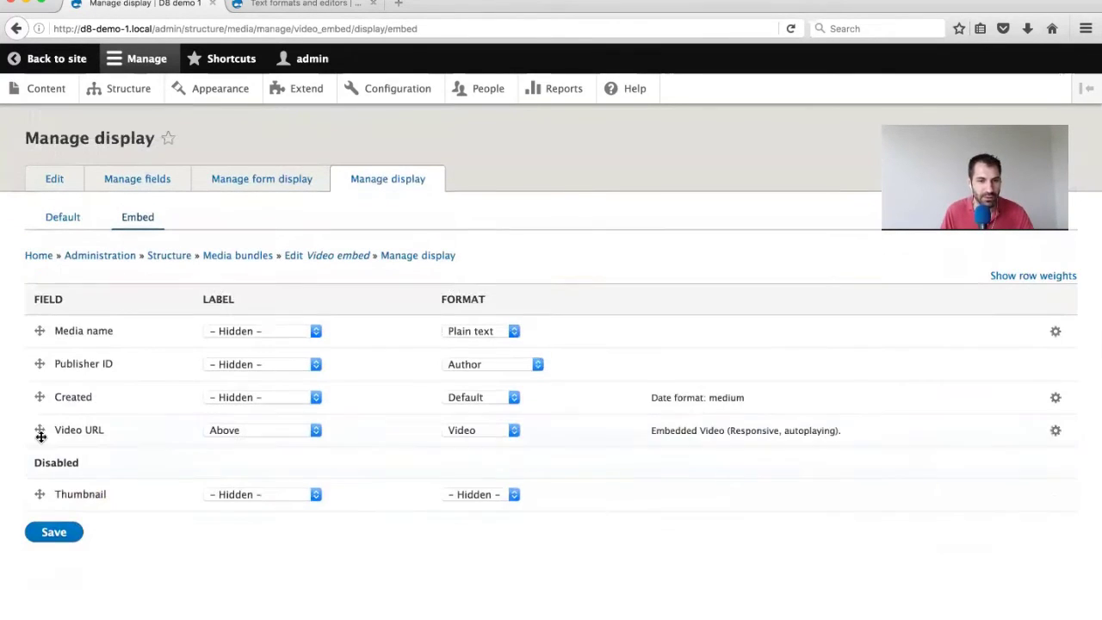
left_click_drag(40, 396, 36, 546)
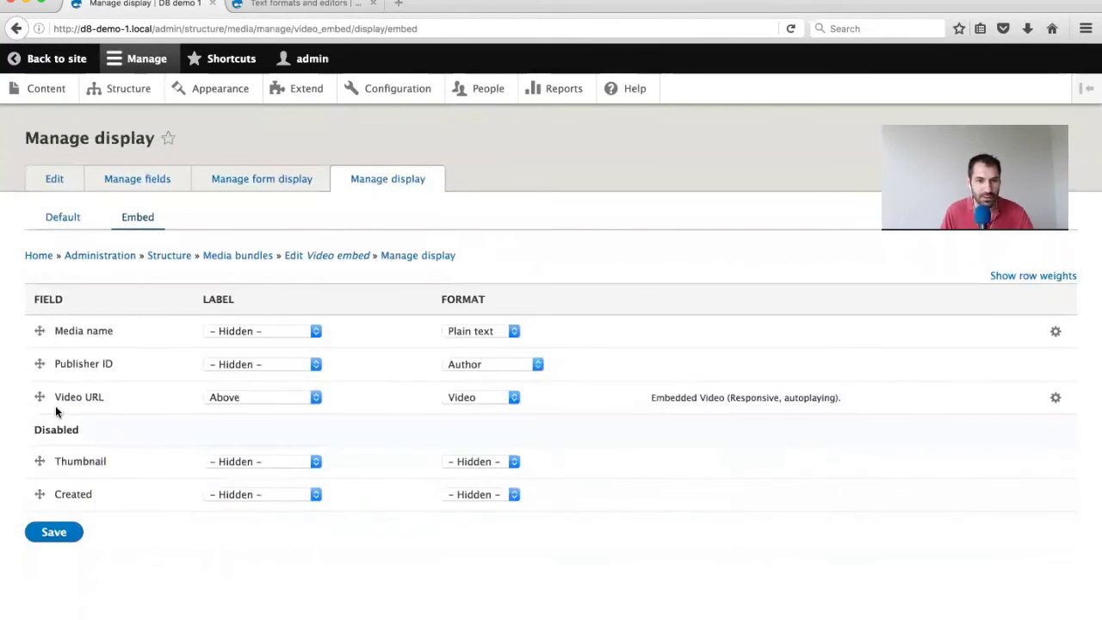
left_click_drag(39, 363, 39, 447)
Hide the Video URL label, keep its format as Video, and save the Embed display settings
left_click(288, 331)
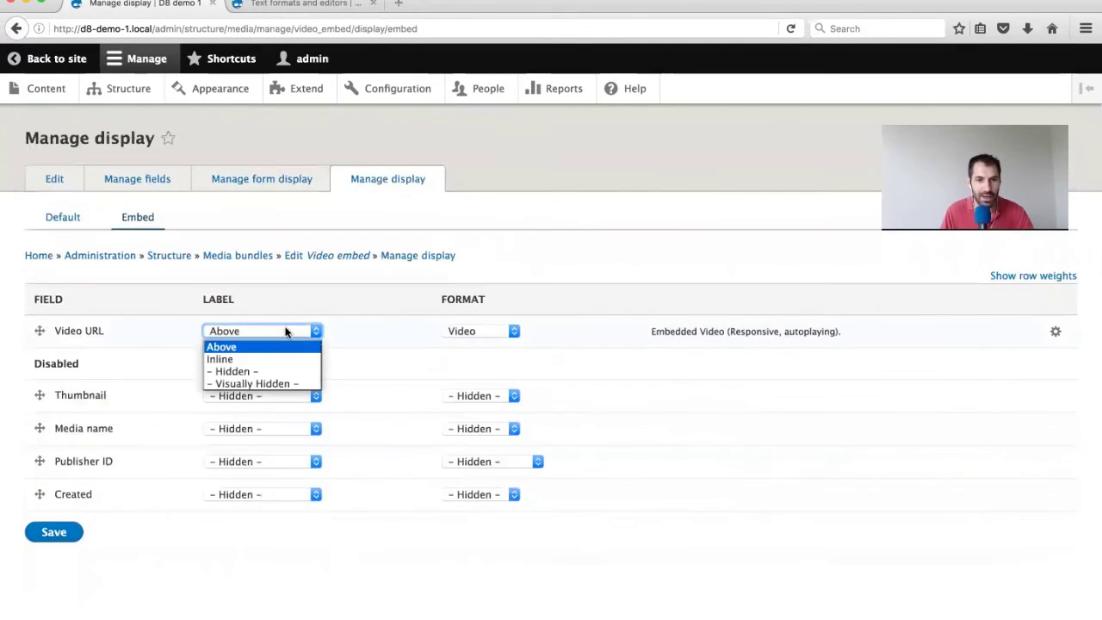
left_click(281, 370)
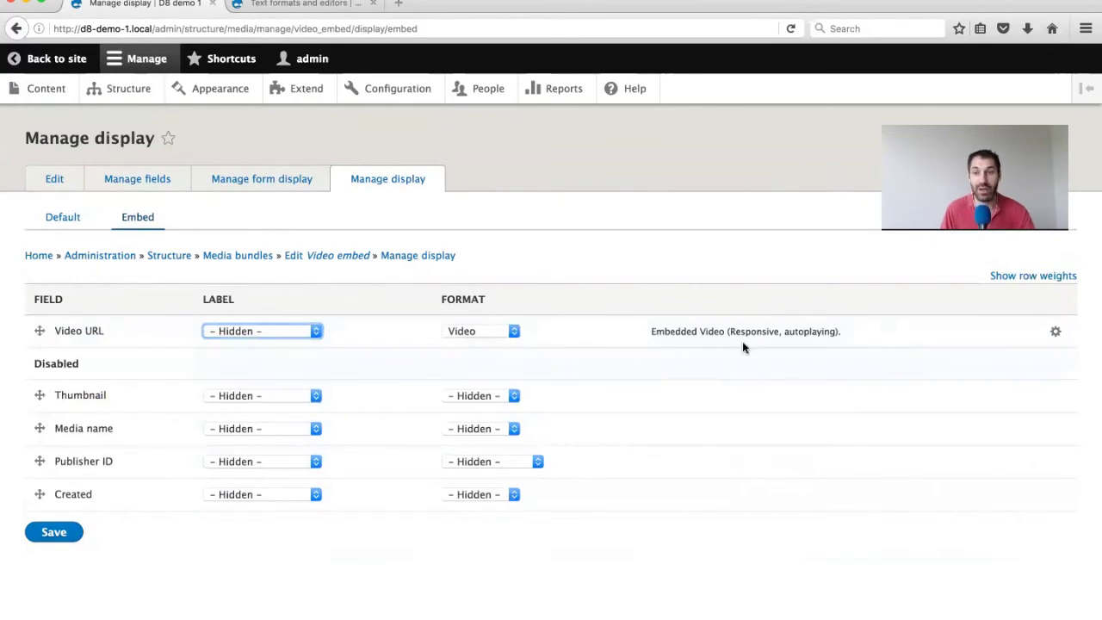
left_click(496, 330)
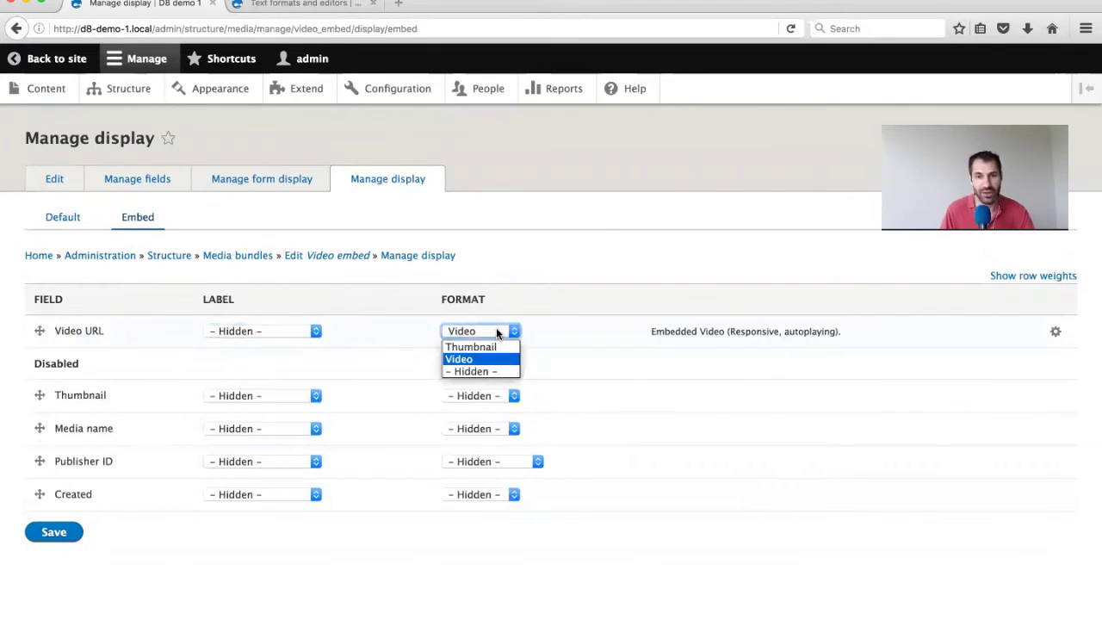
left_click(460, 360)
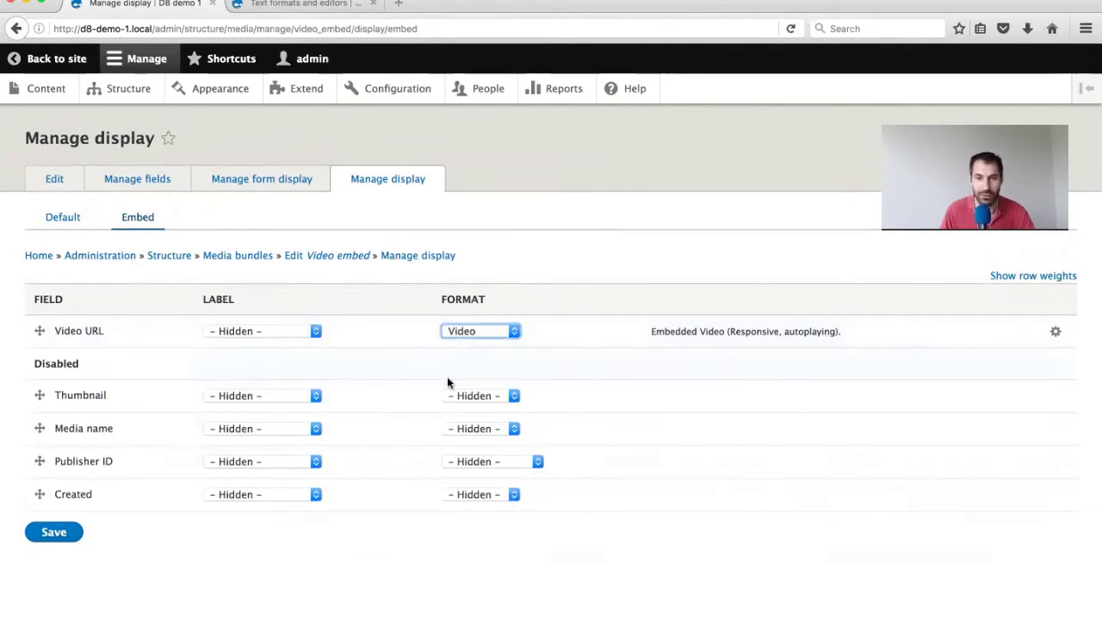
left_click(74, 536)
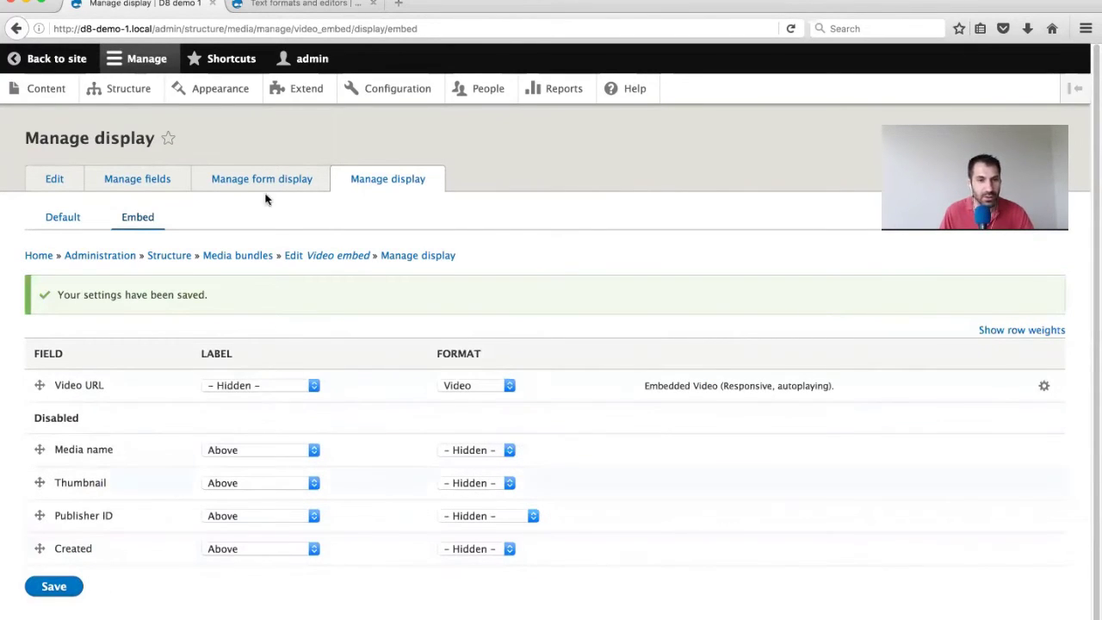
Open Test article for editing and add an empty paragraph after the first body paragraph
left_click(53, 99)
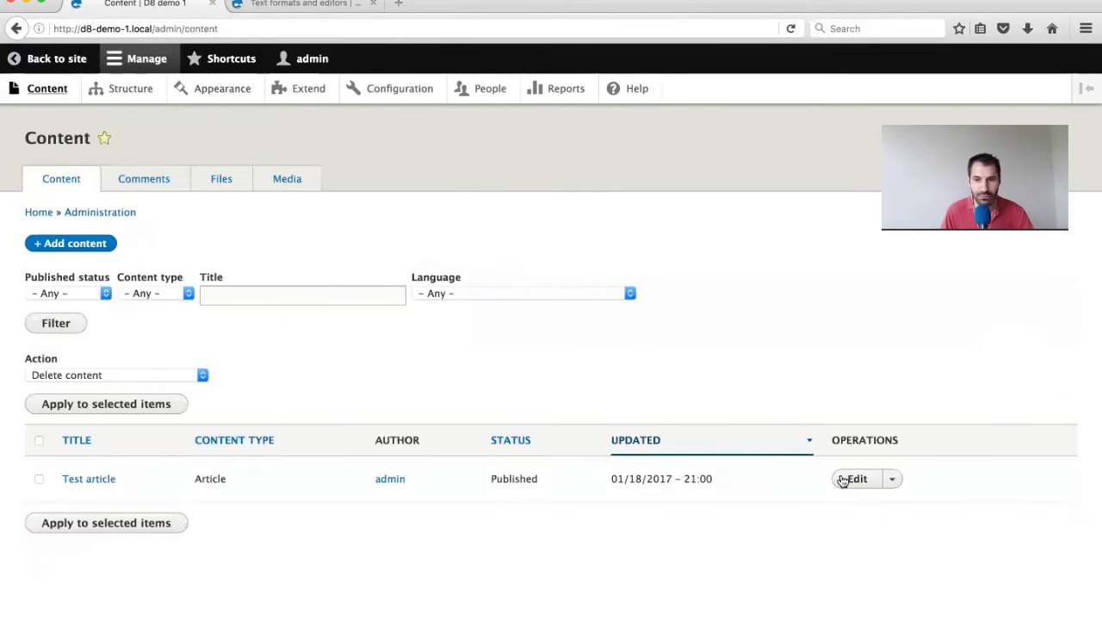
left_click(844, 480)
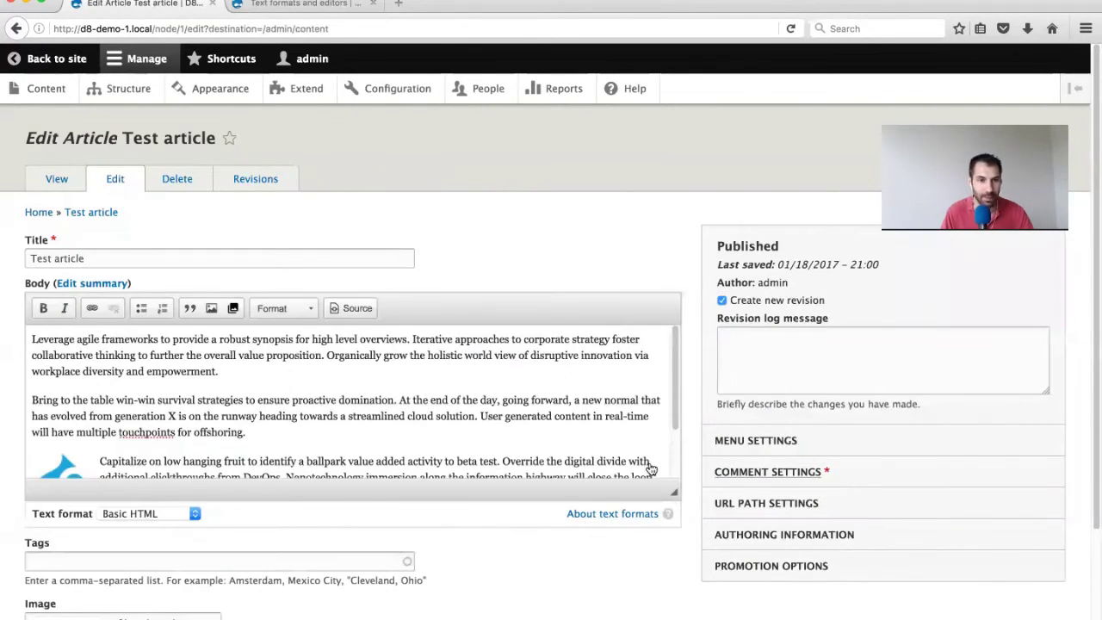
scroll(652, 469, "down", 5)
scroll(303, 225, "up", 3)
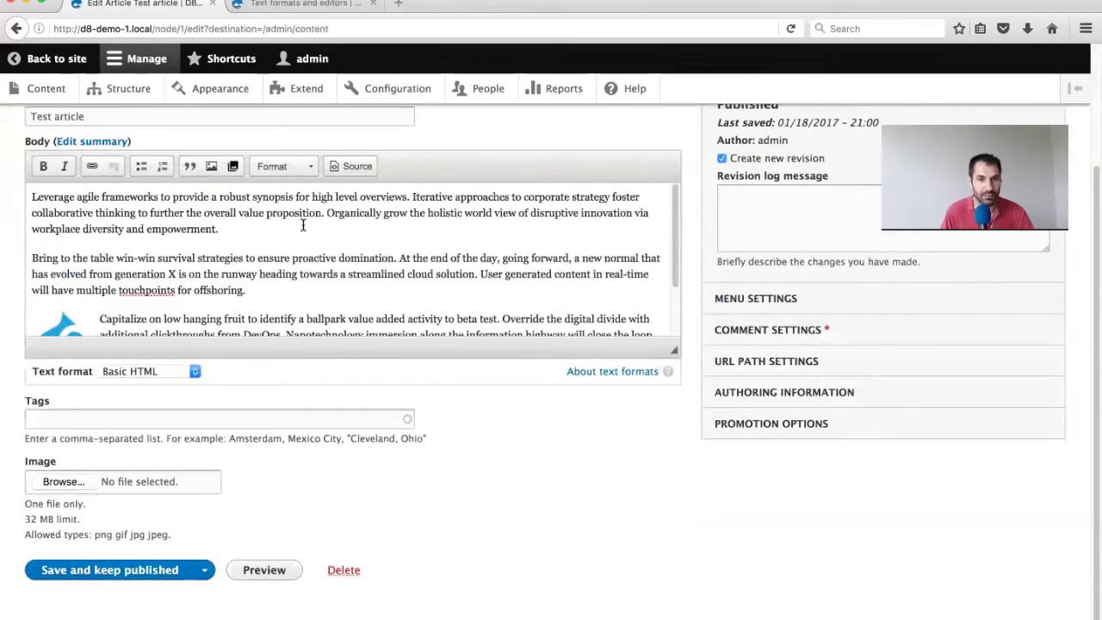
left_click(303, 226)
key("Return")
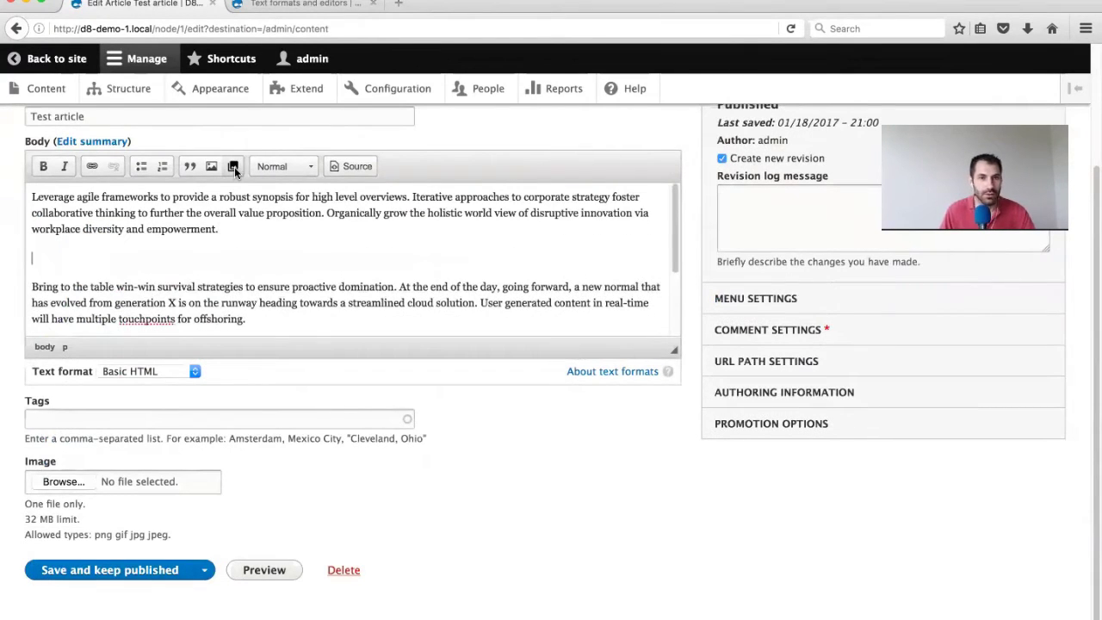
left_click(234, 167)
type("web")
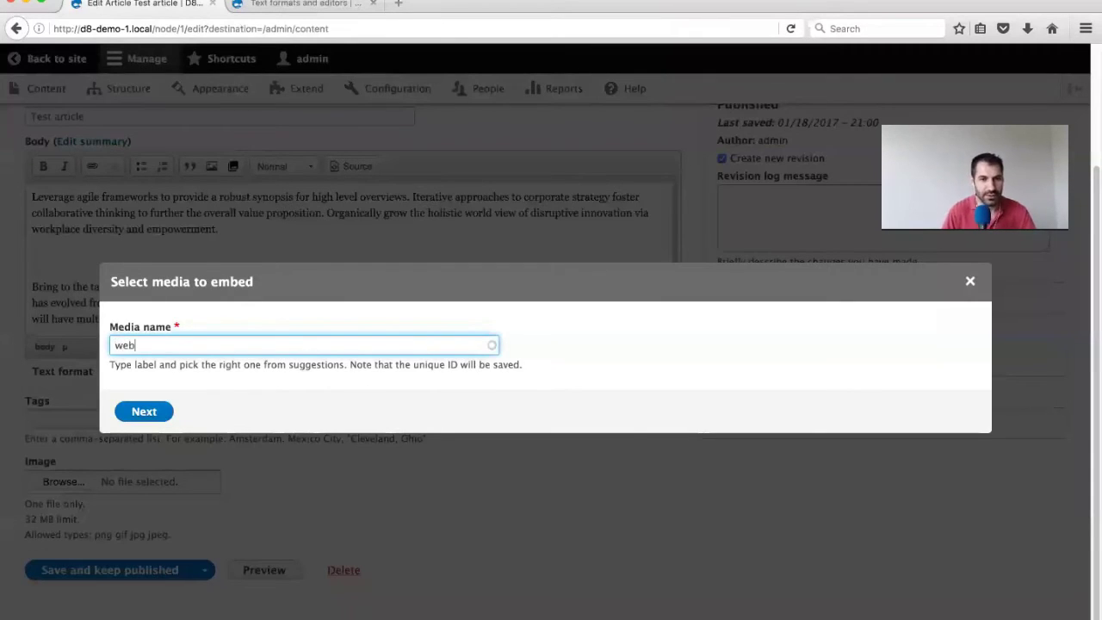
left_click(229, 365)
left_click(133, 415)
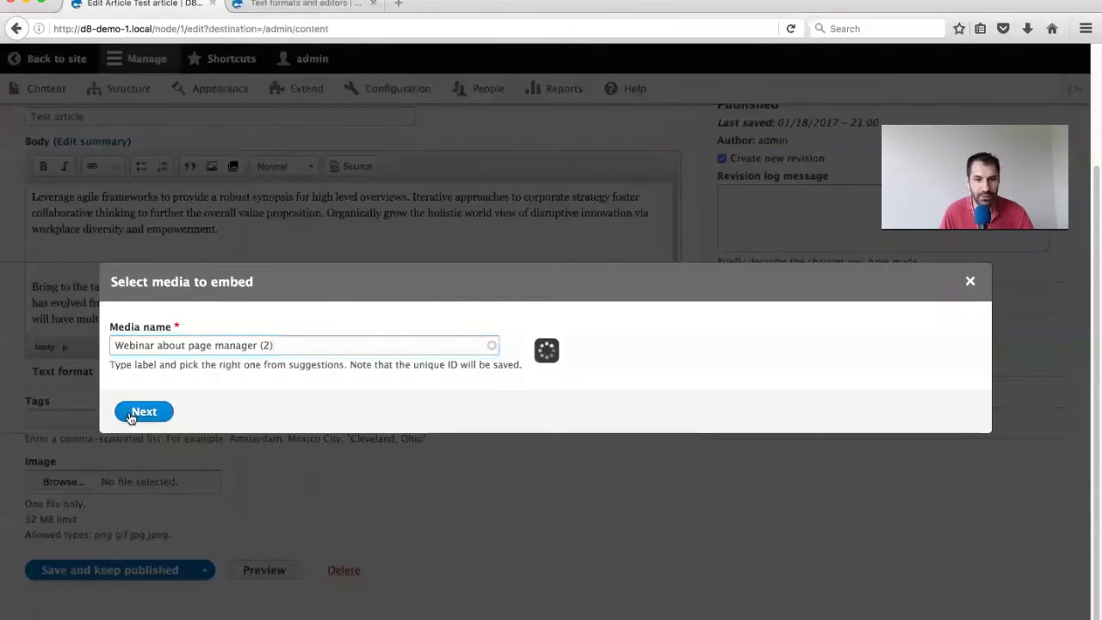
left_click(366, 327)
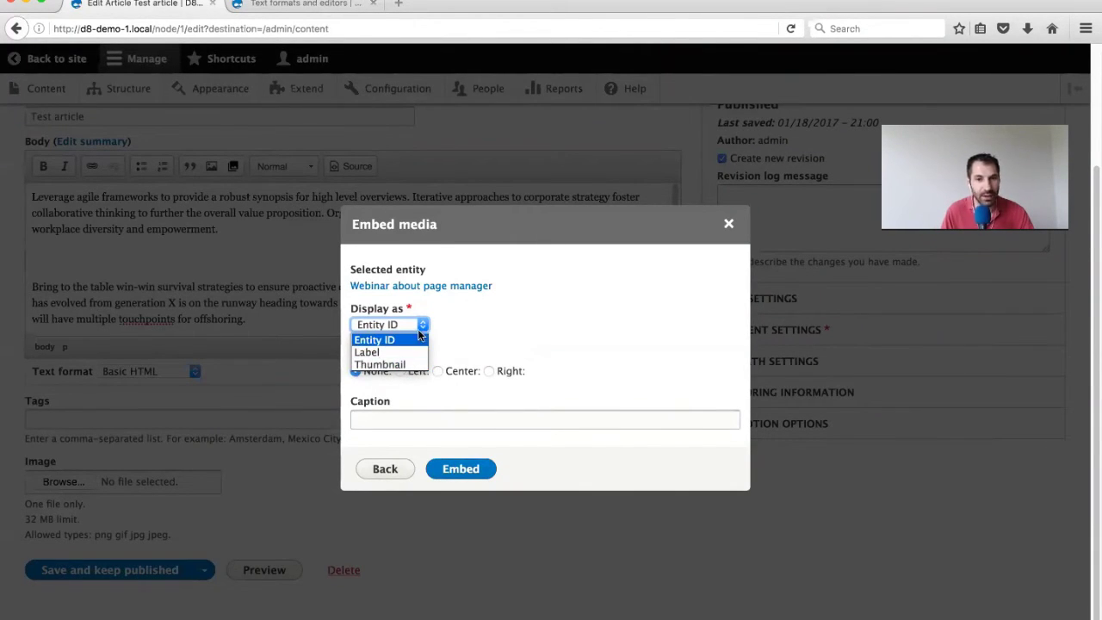
left_click(453, 328)
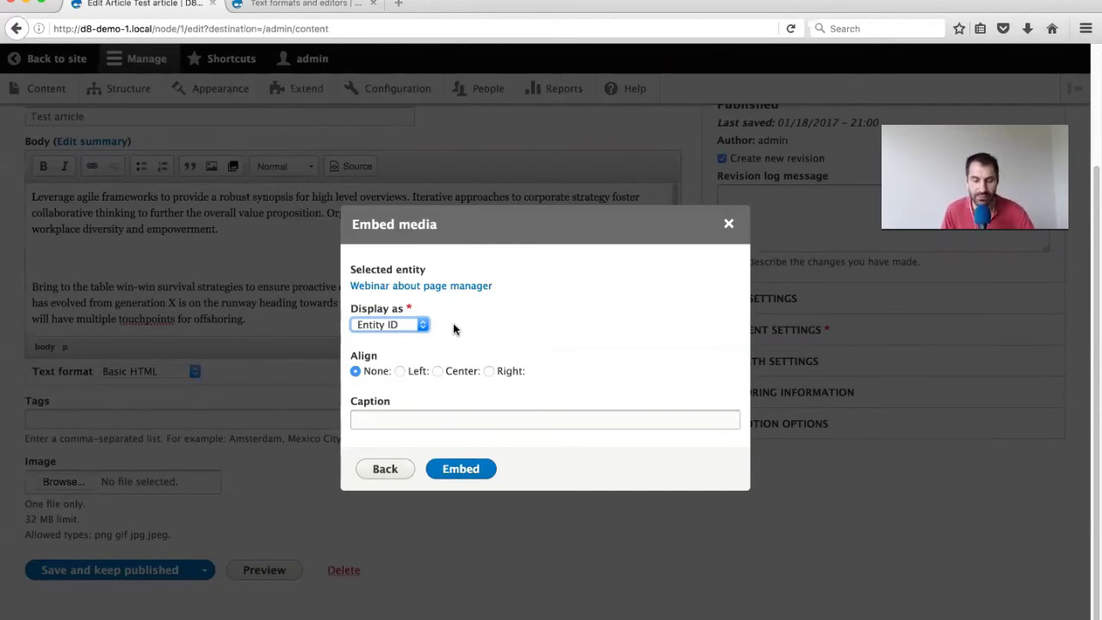
Switch to the IDE's terminal and rebuild the site cache by rerunning drush cache-rebuild -y
key("super+Tab")
key("super+Tab")
key("super+Tab")
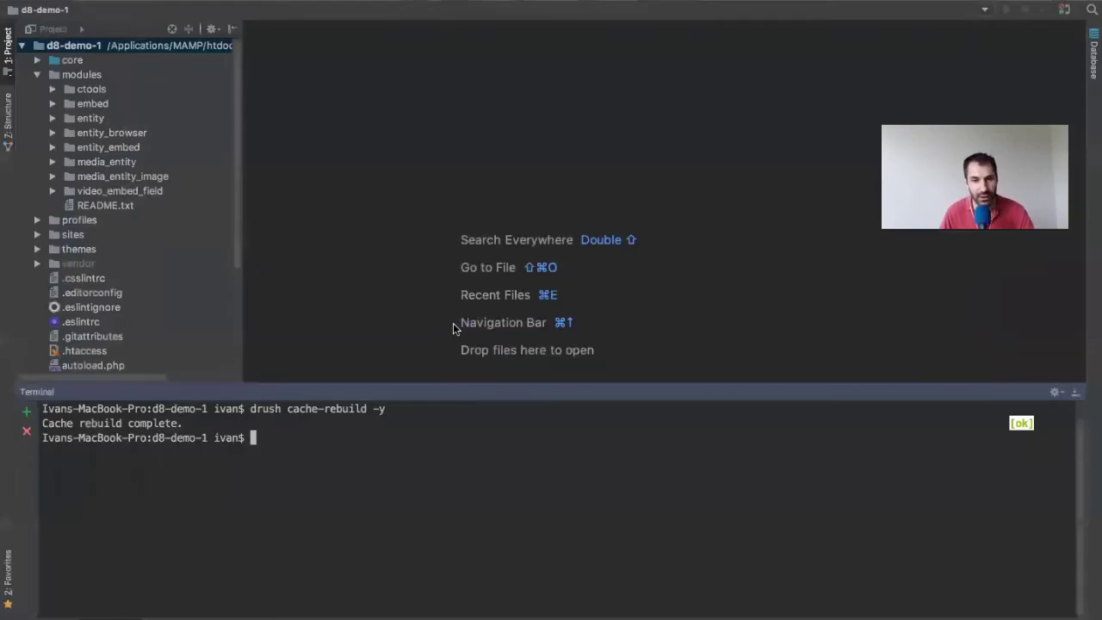
key("Up")
key("Return")
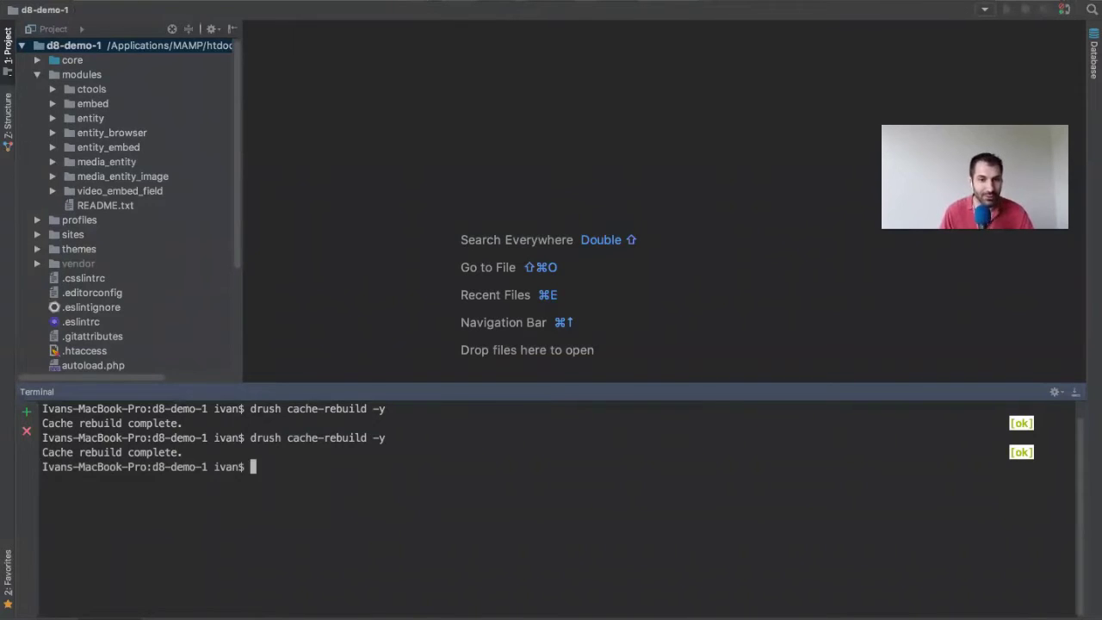
Switch back to the browser, reload the Test article edit form, and insert a blank line below the first body paragraph
key("super+Tab")
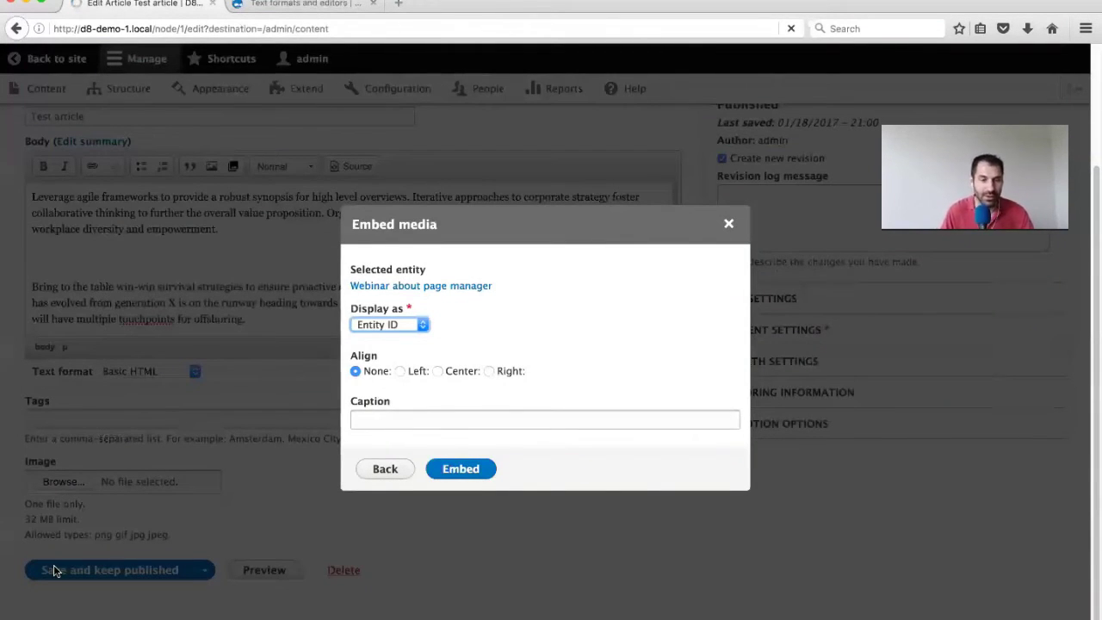
left_click(334, 343)
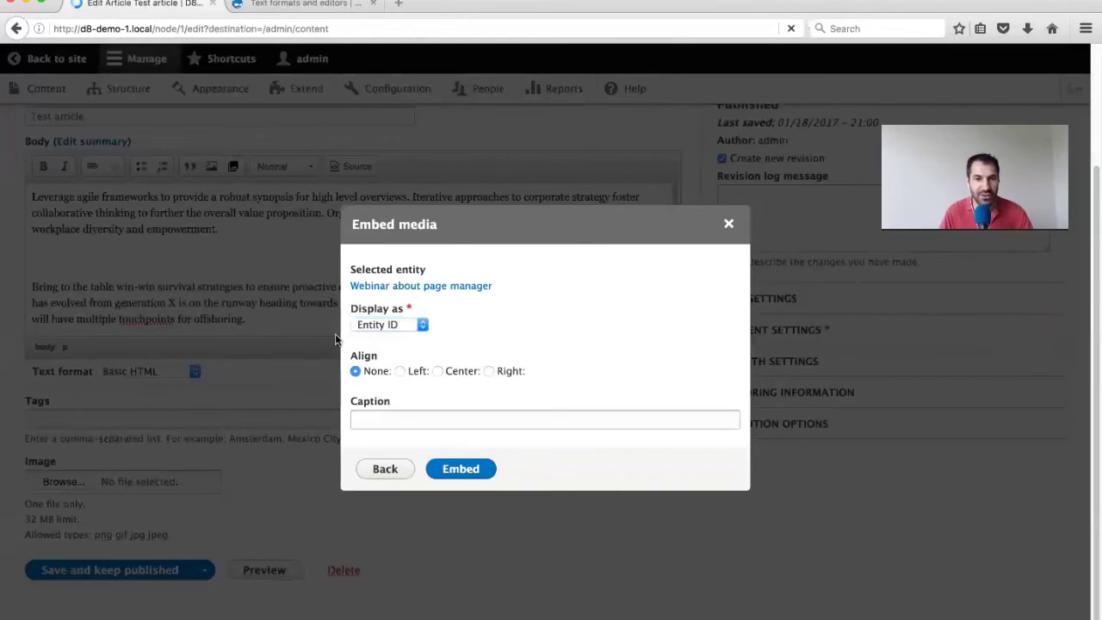
key("Escape")
key("Return")
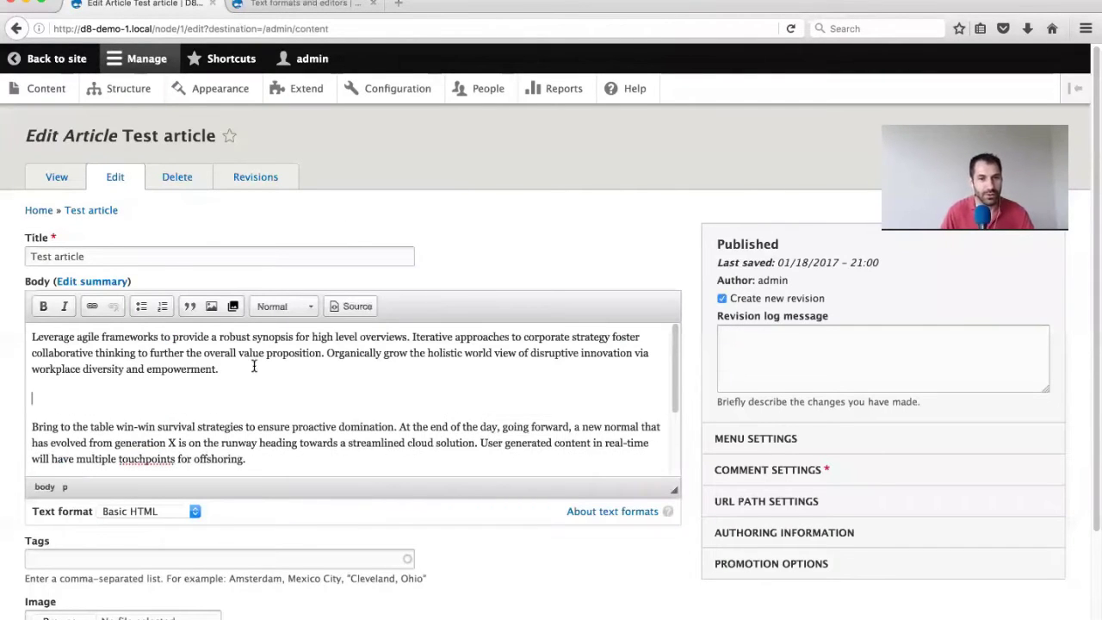
Embed the media item "Webinar about page manager" in the blank paragraph, displayed as Embed with no alignment
left_click(234, 306)
type("web")
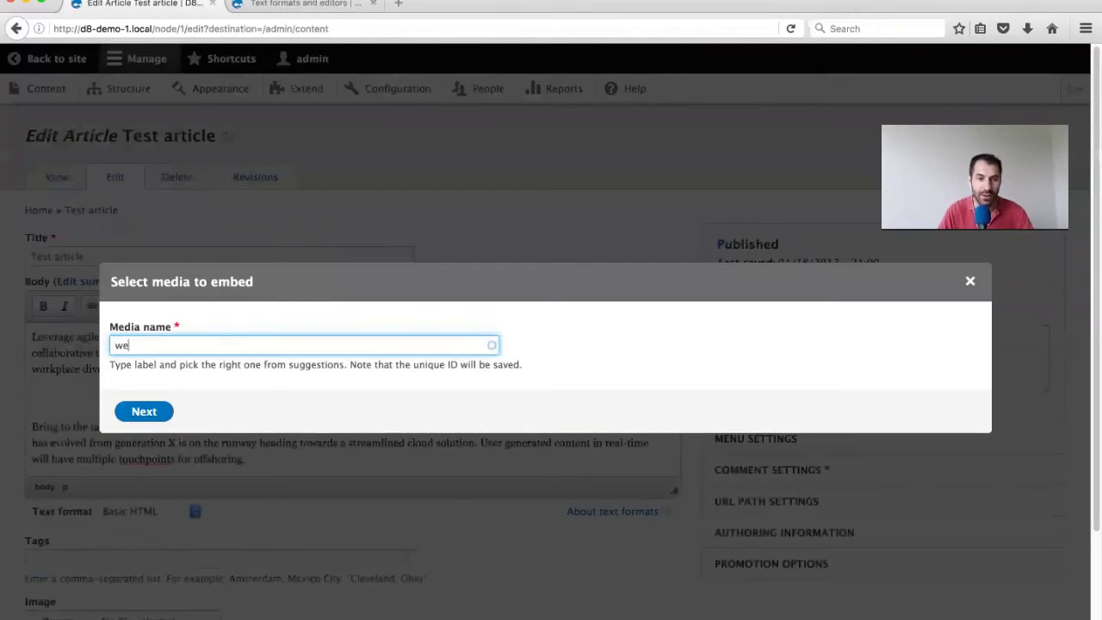
left_click(276, 361)
left_click(141, 416)
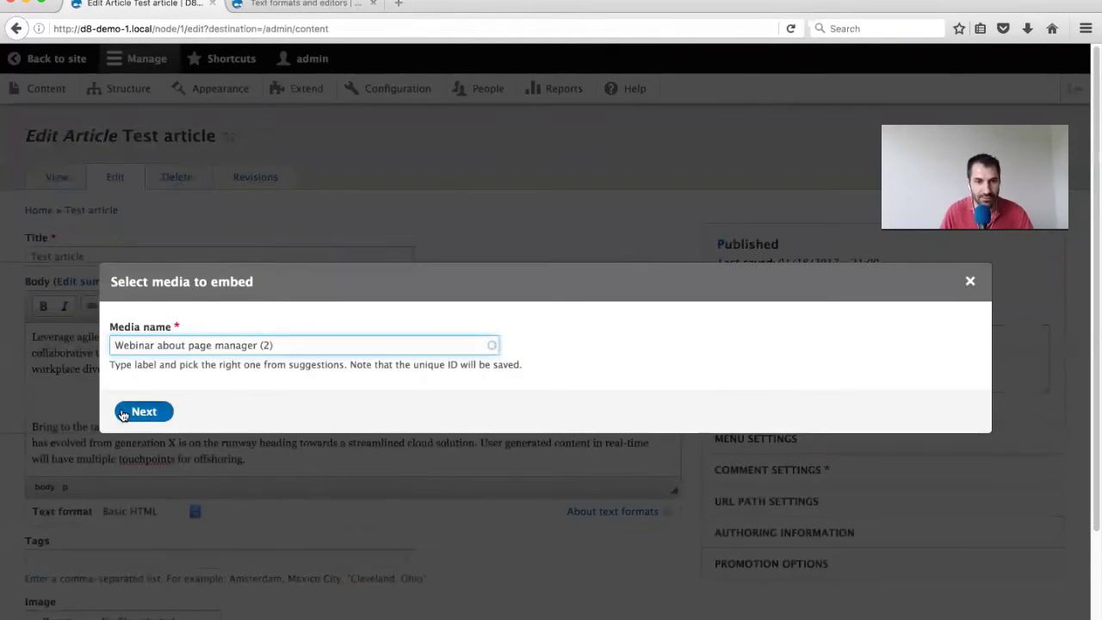
left_click(407, 321)
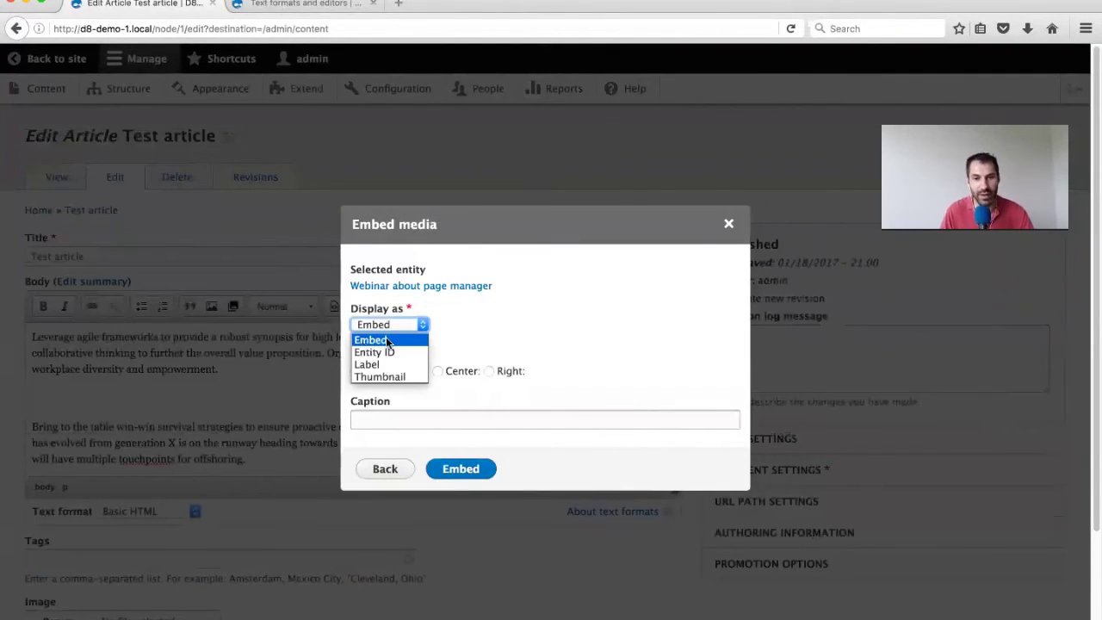
left_click(379, 337)
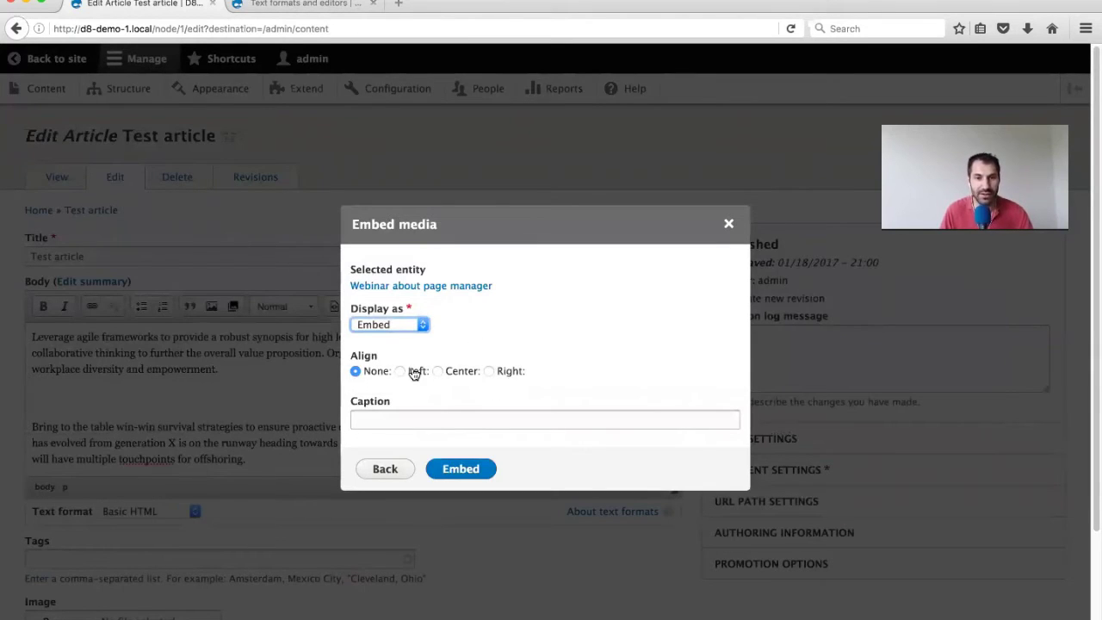
left_click(465, 469)
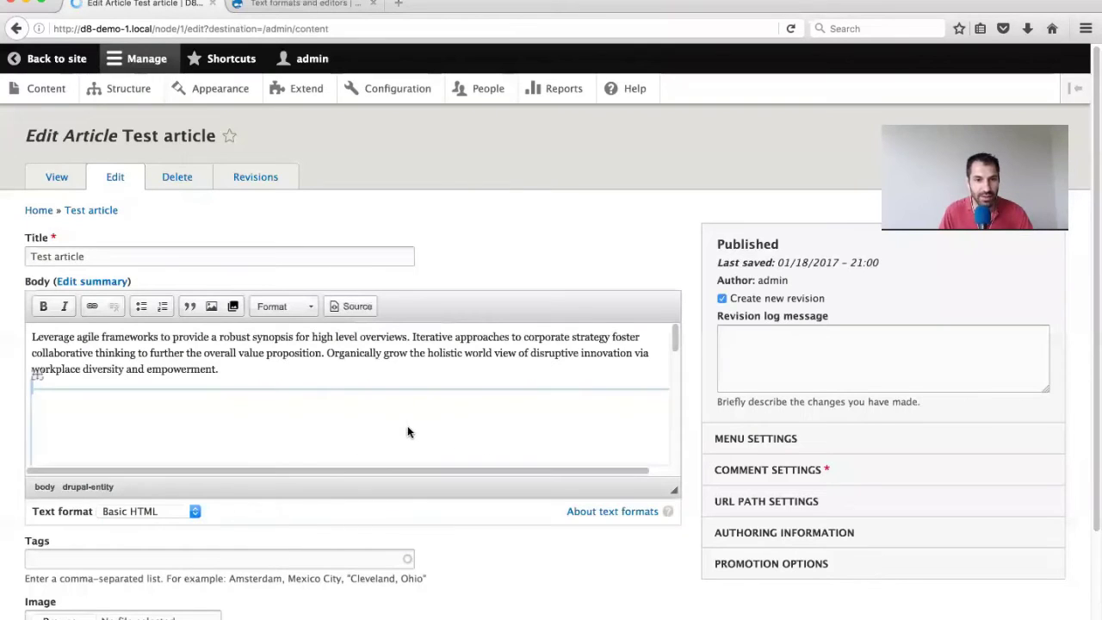
Review the embedded video in the body and save Test article, keeping it published
scroll(379, 436, "down", 10)
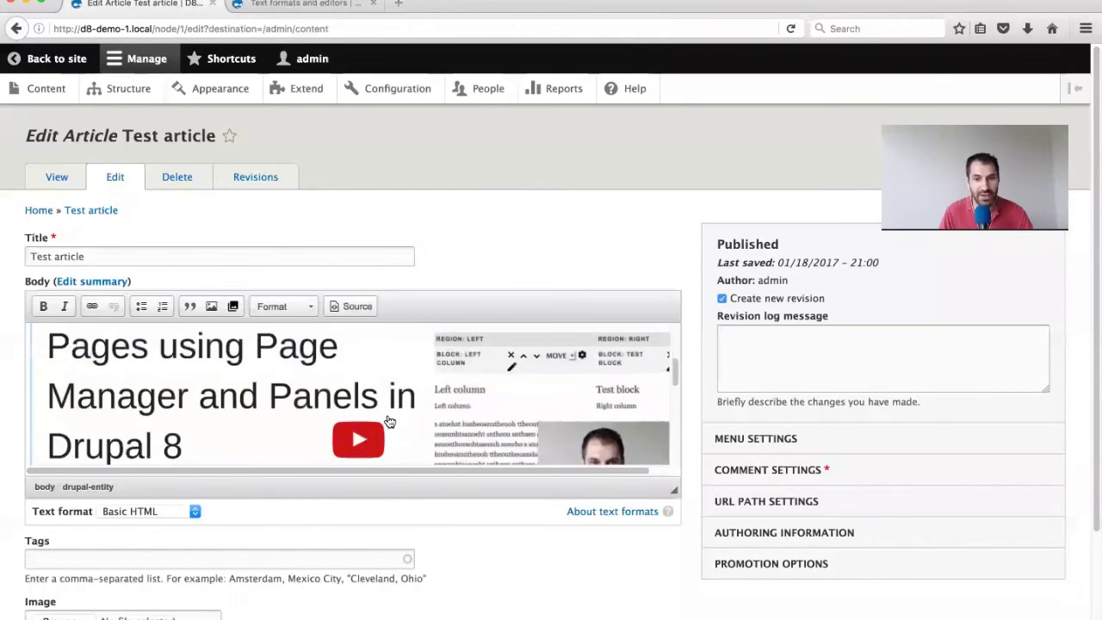
scroll(226, 561, "down", 3)
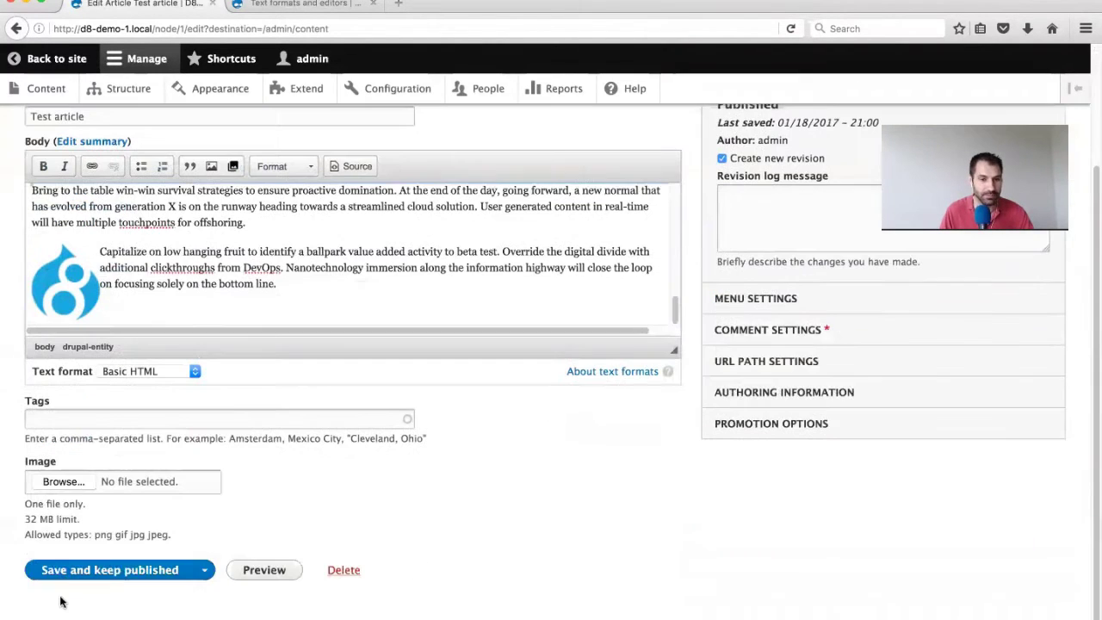
left_click(67, 579)
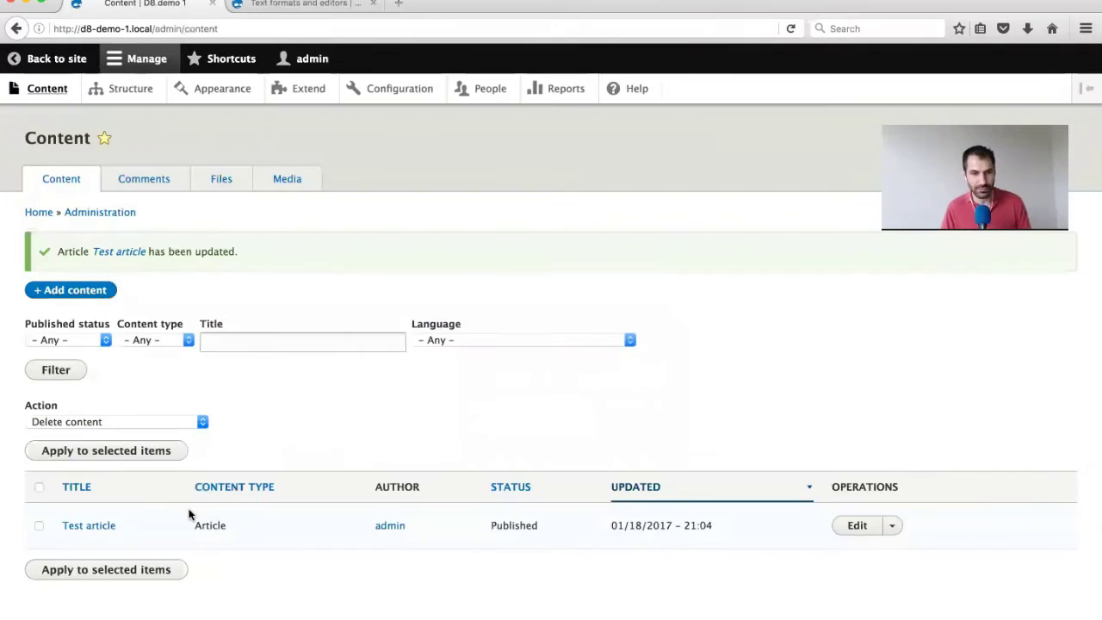
View the published Test article and check the embedded webinar video and the text around it
left_click(98, 527)
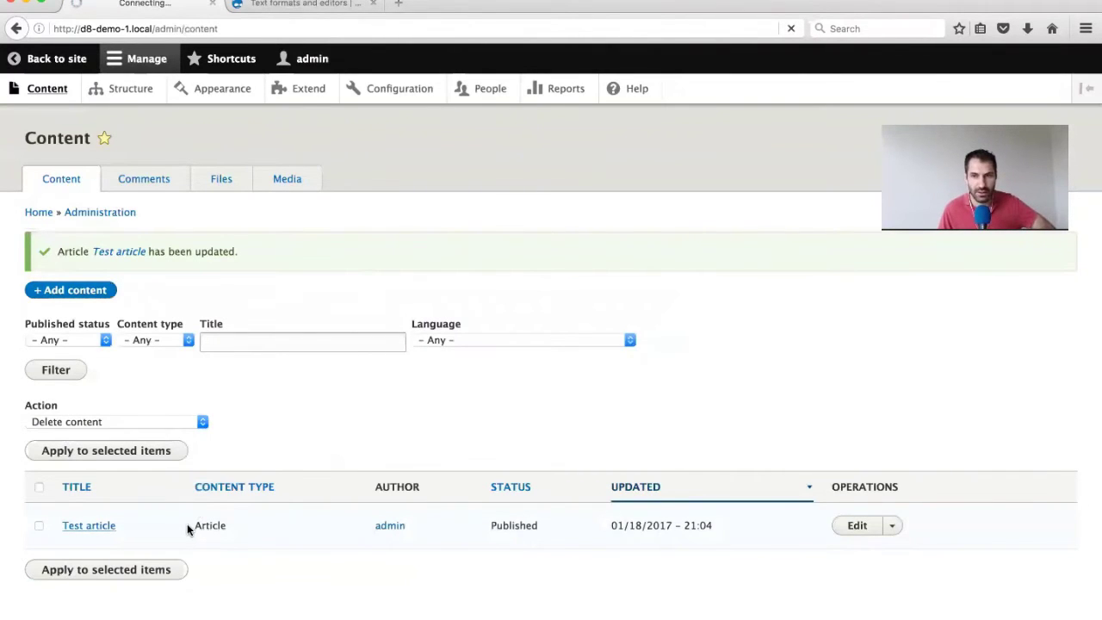
scroll(288, 540, "down", 1)
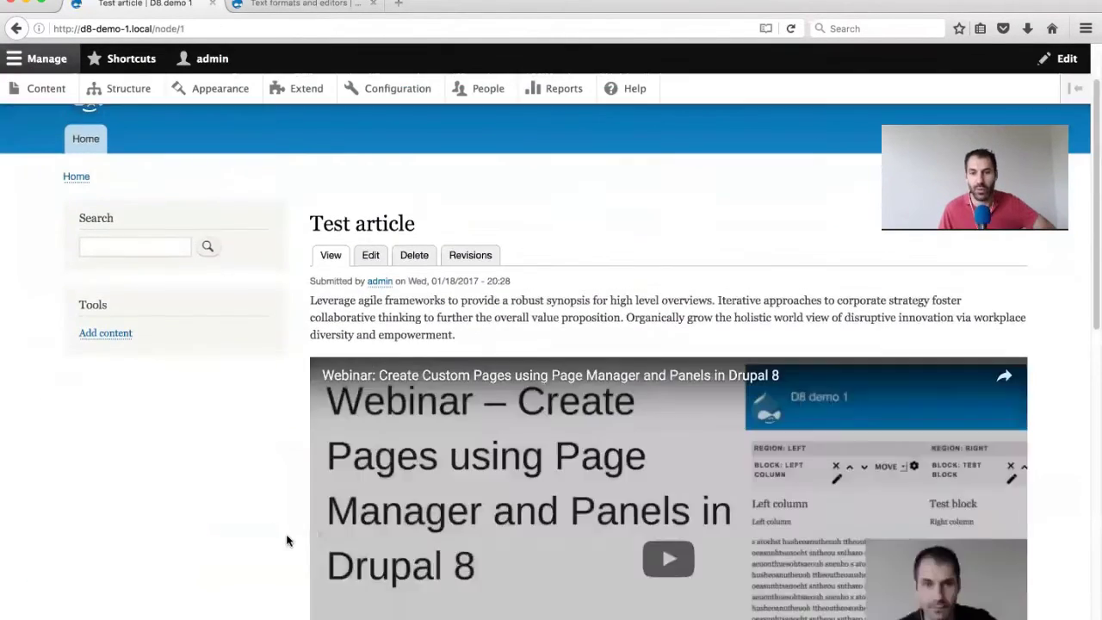
scroll(614, 393, "down", 4)
scroll(566, 419, "down", 7)
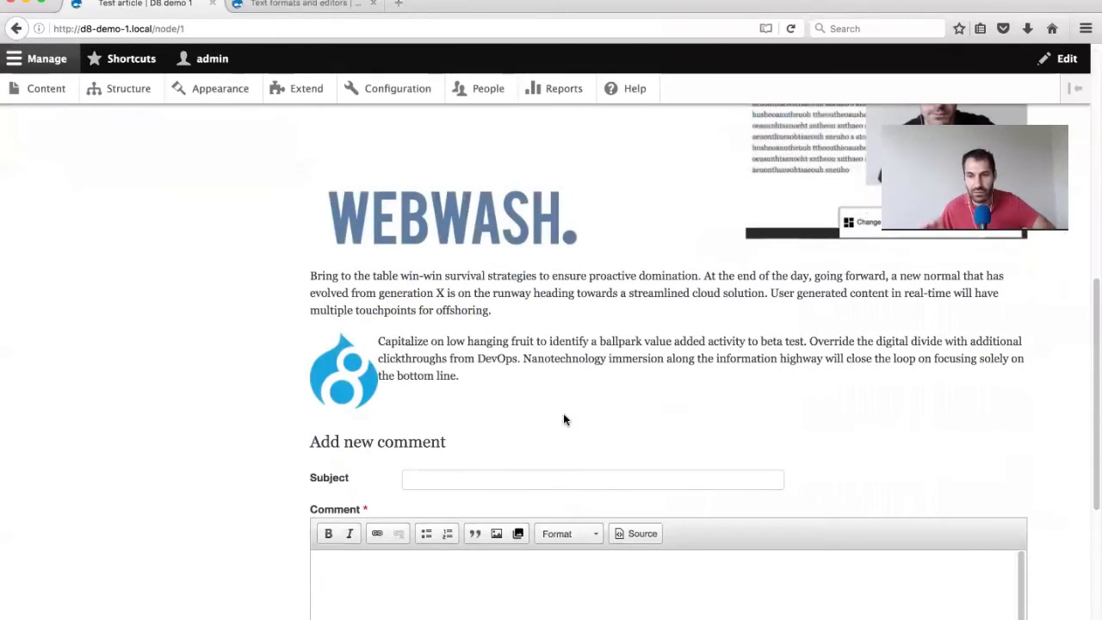
scroll(494, 422, "up", 12)
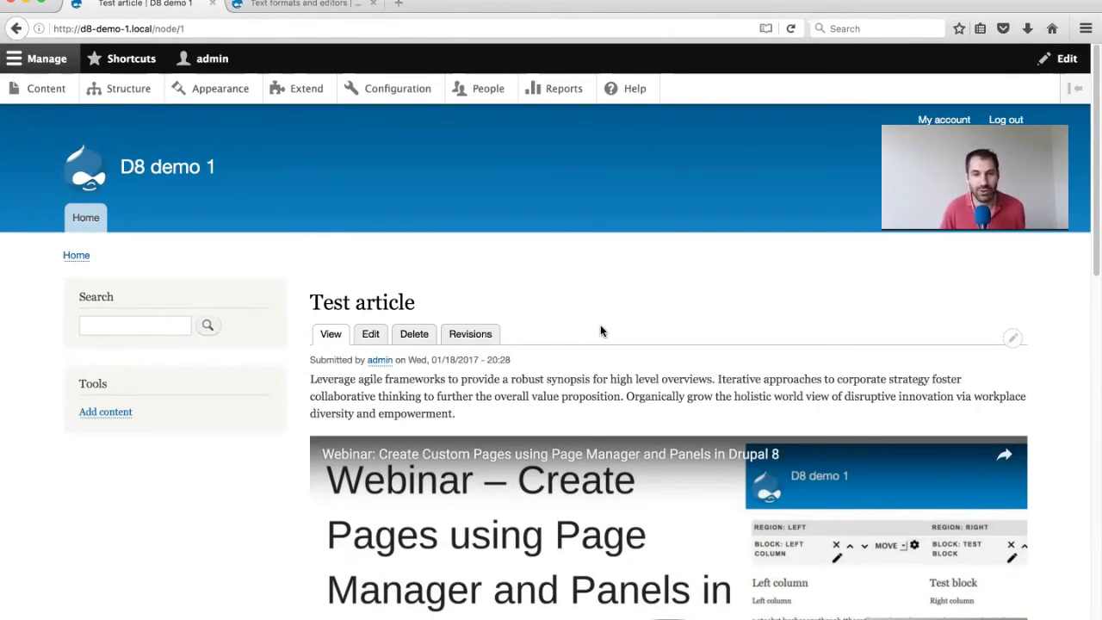
Reopen Test article for editing and examine the media embed dialog from the first body paragraph, closing it without embedding anything
left_click(356, 339)
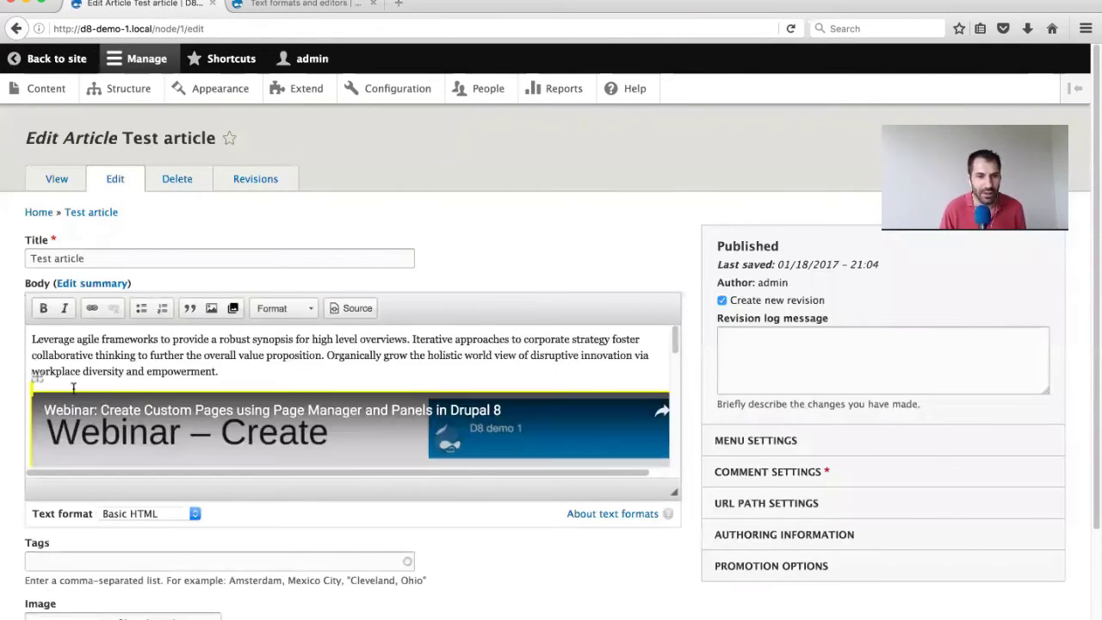
left_click(69, 373)
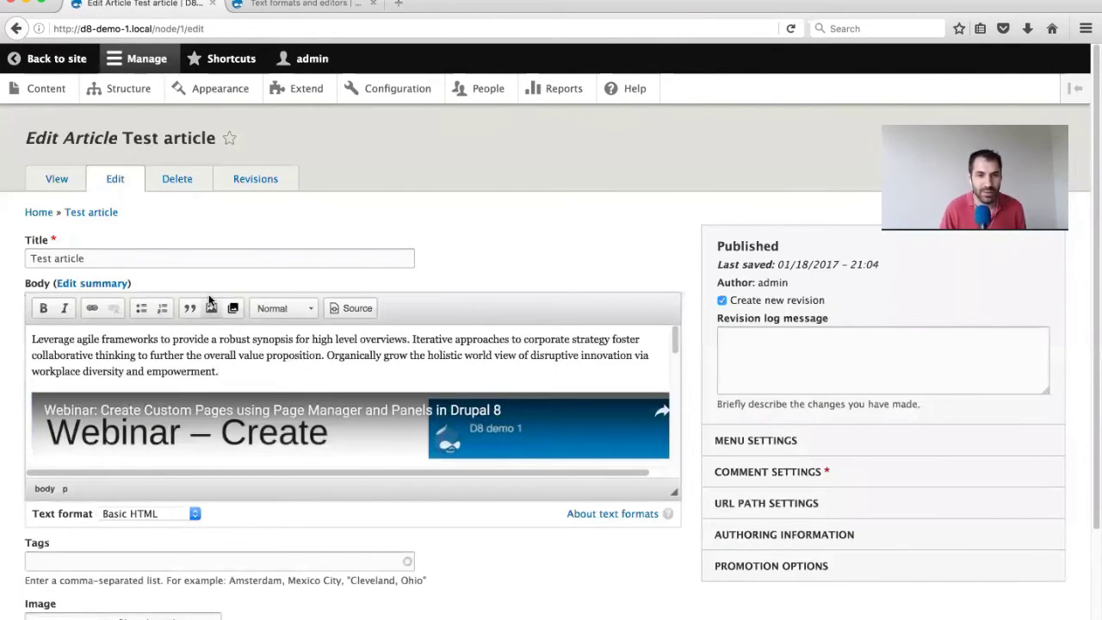
left_click(233, 308)
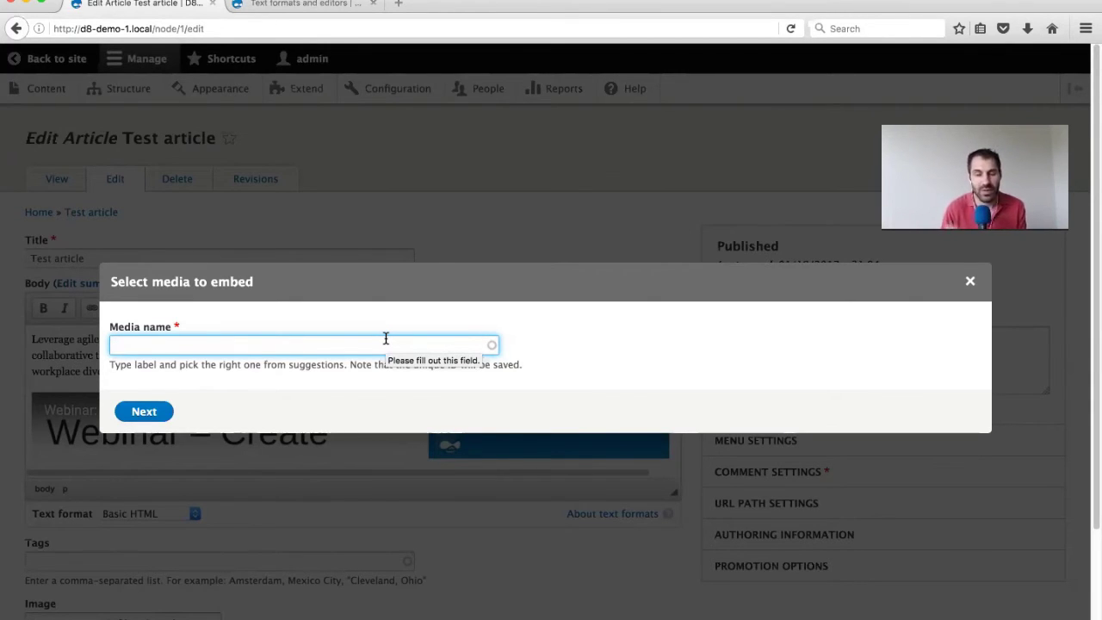
left_click(969, 280)
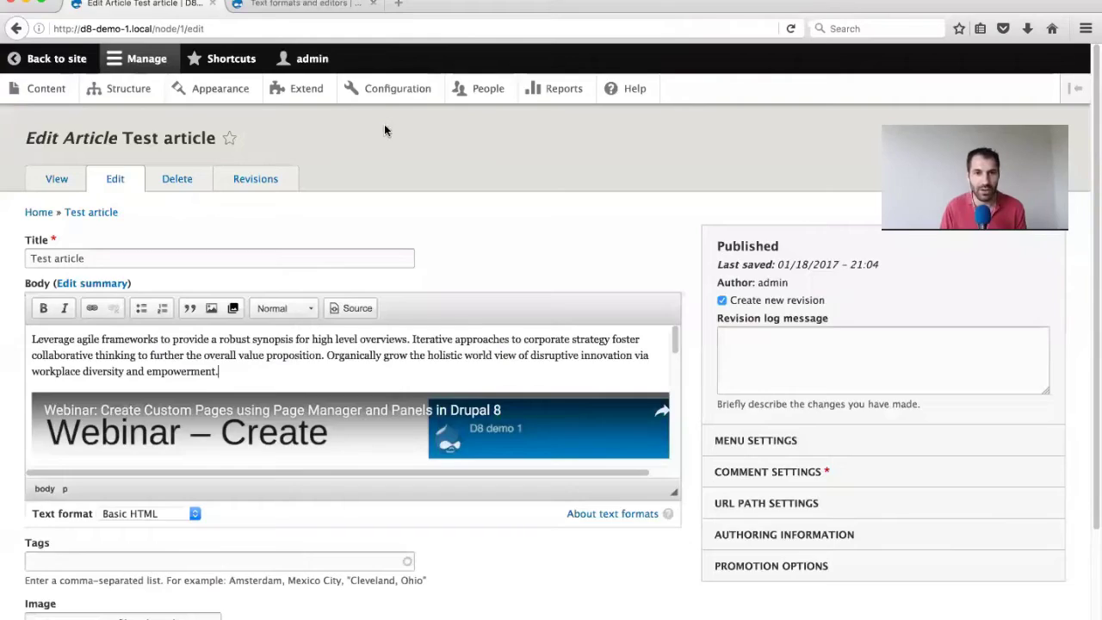
Find the Entity Browser module in the site's module list by filtering for "browser", and select it for installation
left_click(295, 91)
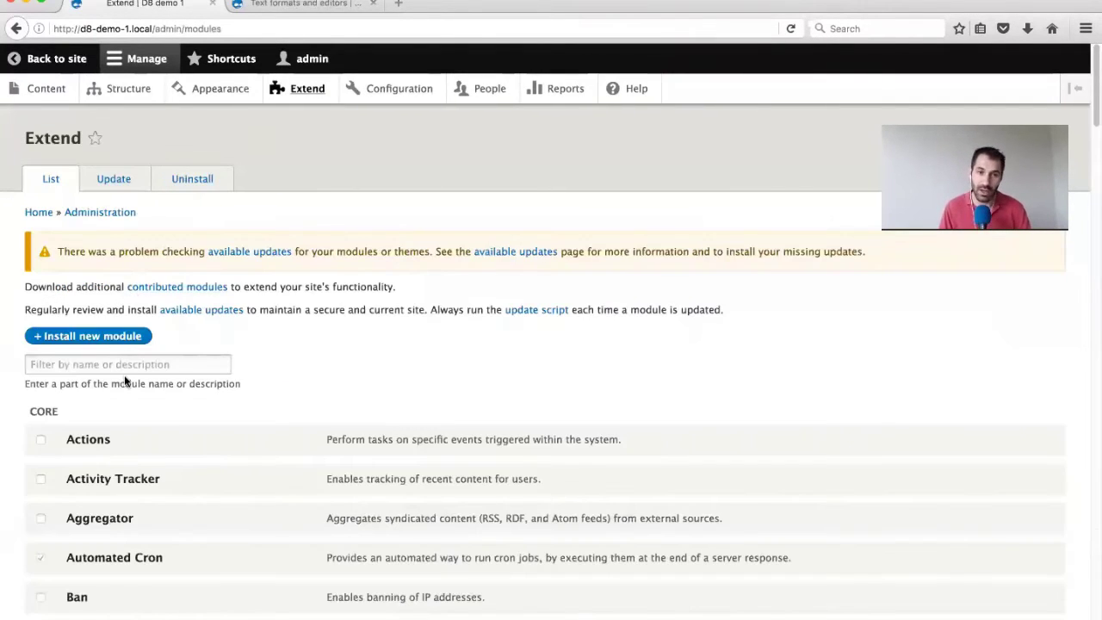
left_click(126, 369)
type("brow")
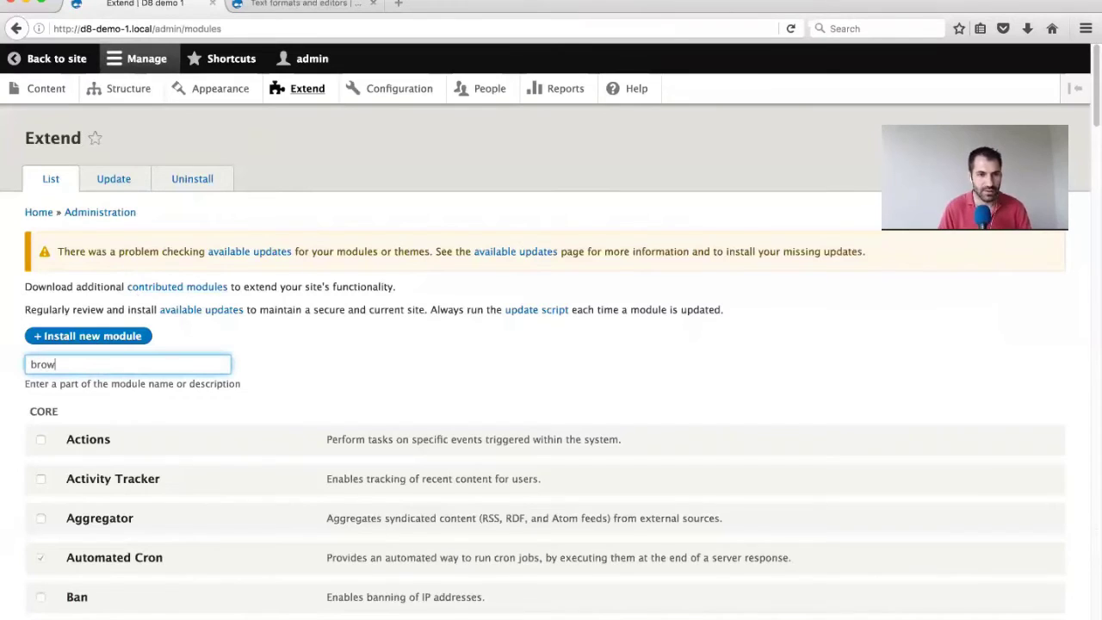
type("ser")
left_click(114, 521)
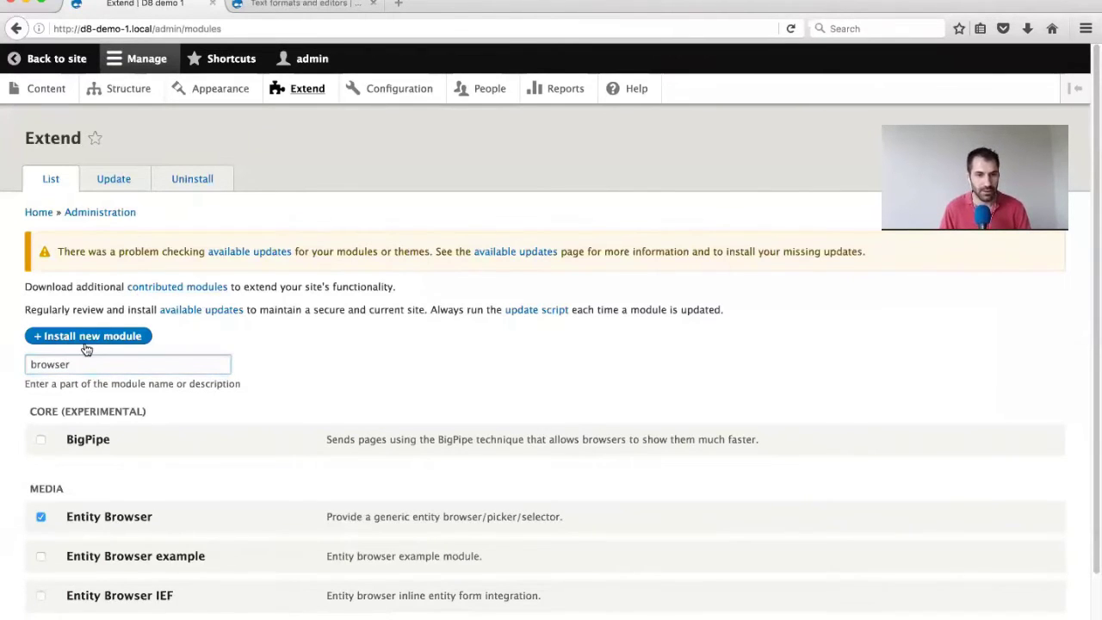
Filter the module list for "ctool", select Chaos tools as well, and install the selected modules
double_click(89, 361)
type("ctool")
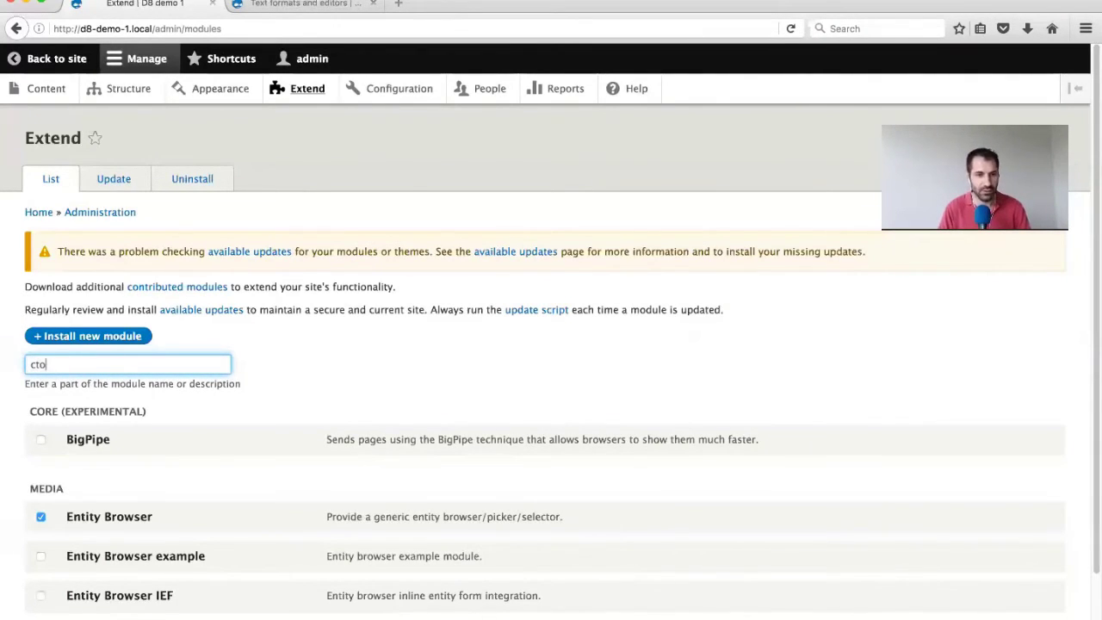
left_click(41, 440)
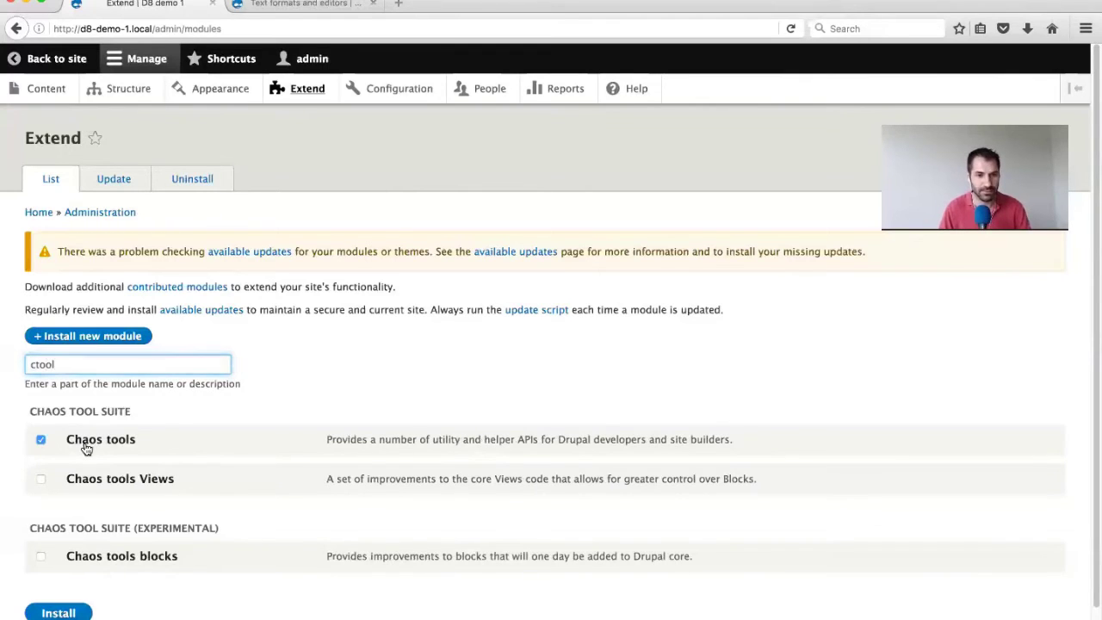
left_click(59, 612)
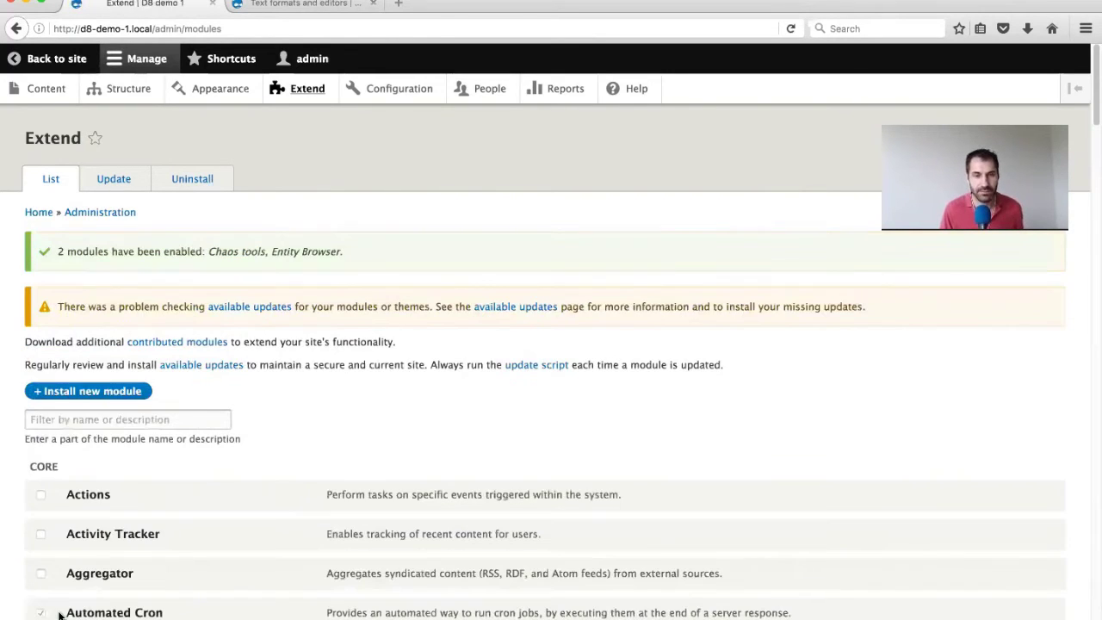
Examine the Entity browsers configuration page and the site's media listing
left_click(383, 90)
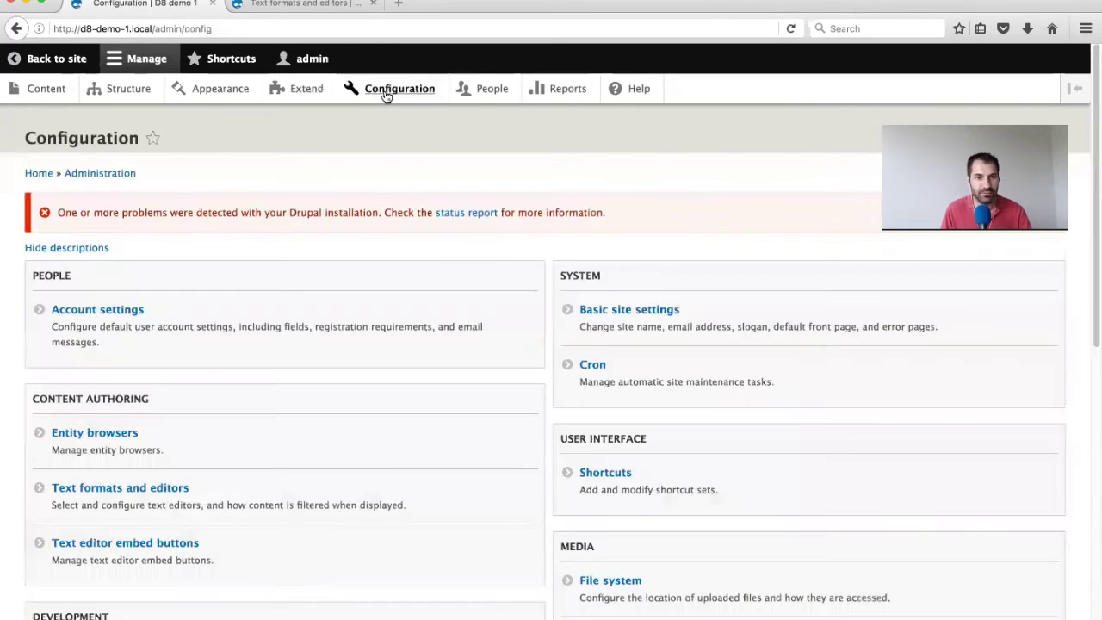
left_click(92, 442)
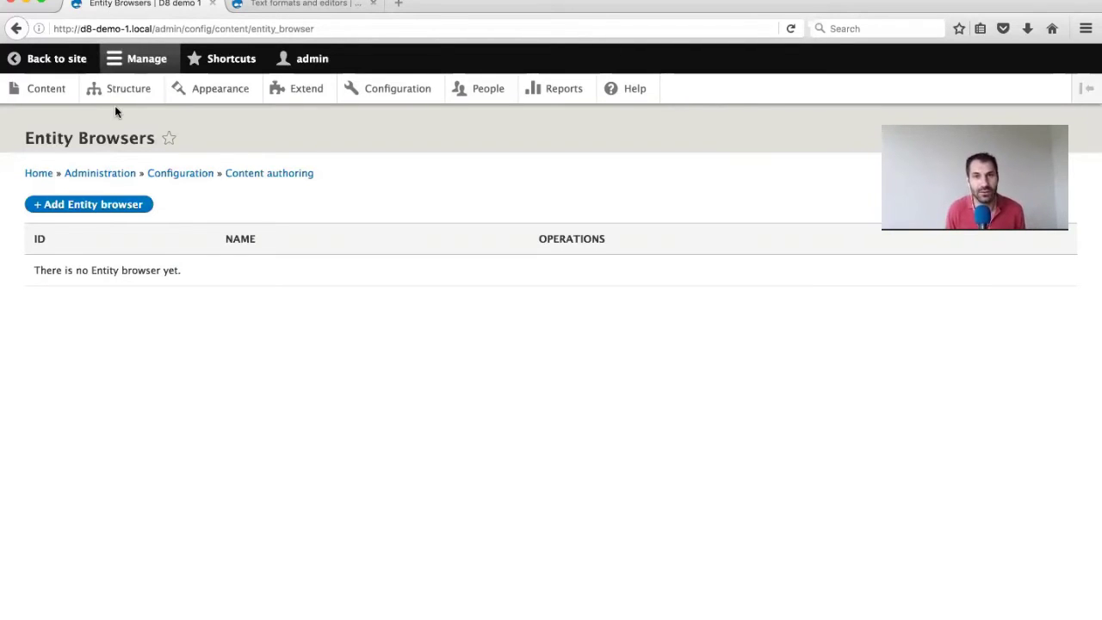
left_click(68, 80)
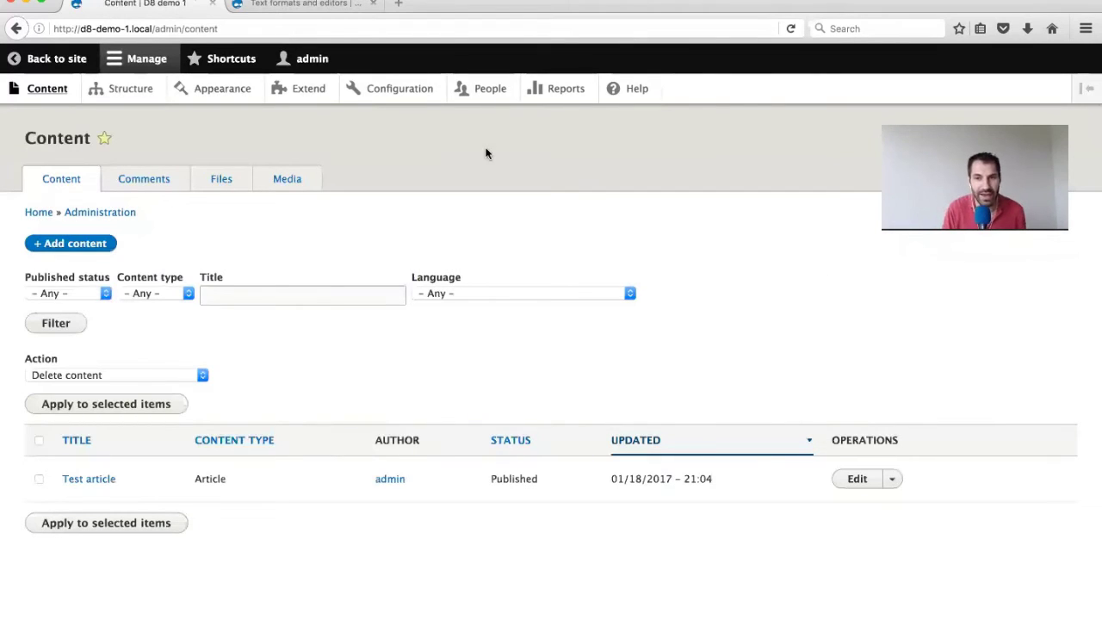
left_click(293, 192)
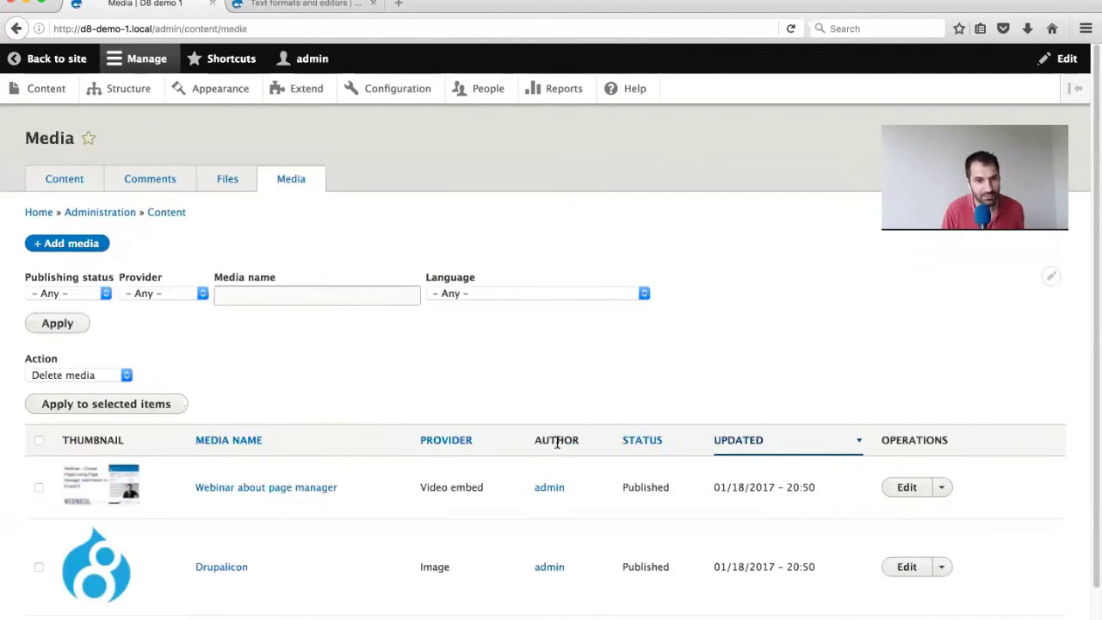
left_click(162, 187)
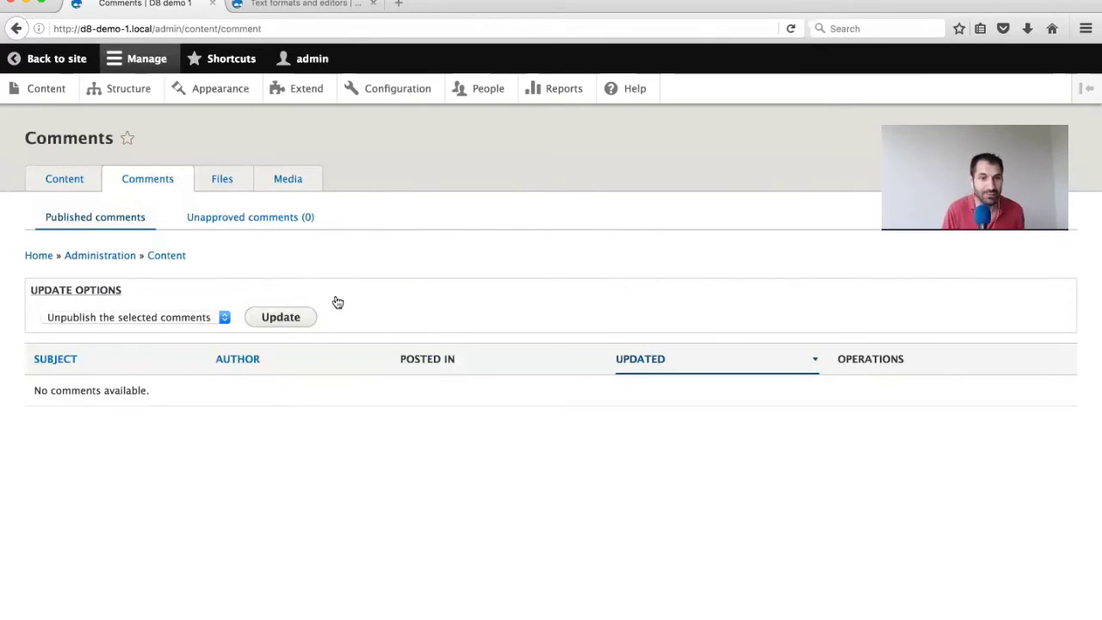
Start a new view from the site's Views list and name it "Asset browser"
left_click(105, 98)
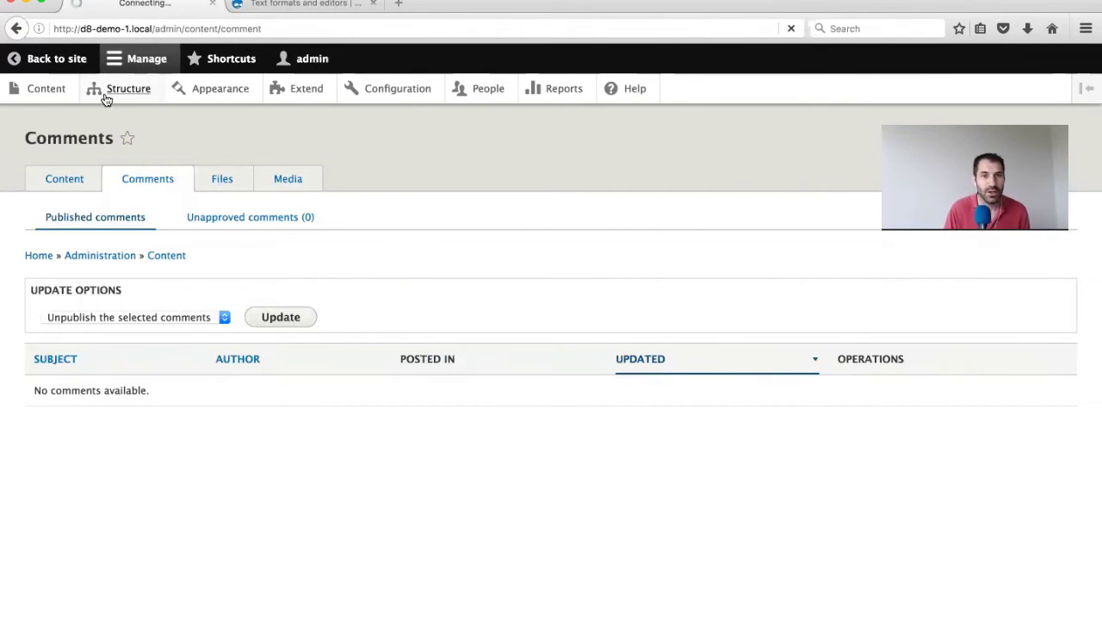
scroll(201, 369, "down", 2)
left_click(60, 558)
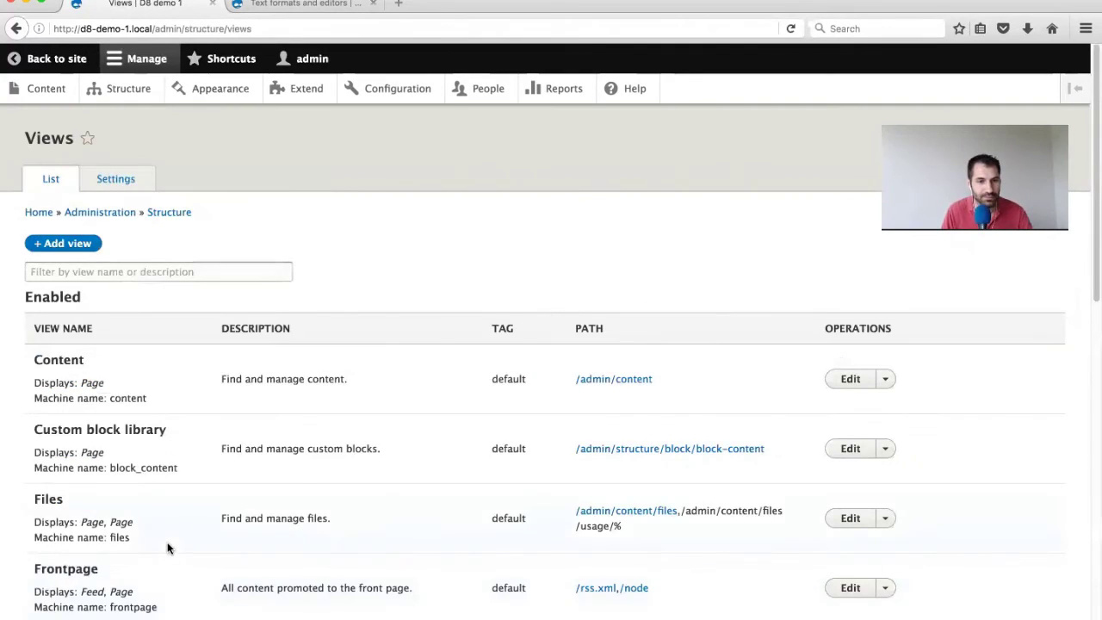
scroll(163, 516, "down", 3)
scroll(117, 253, "up", 3)
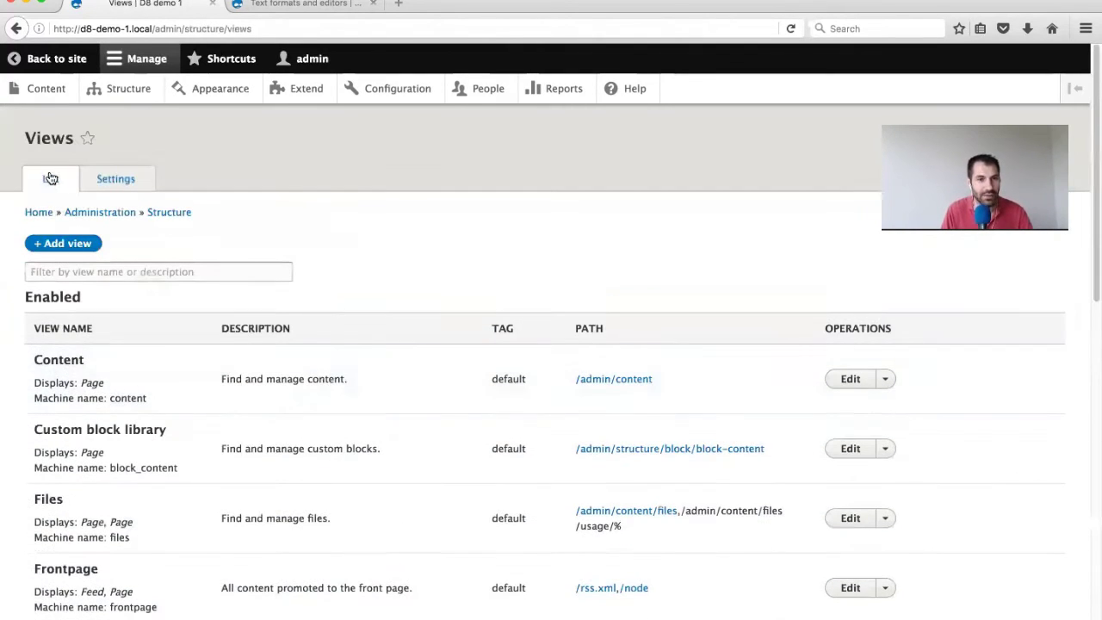
left_click(53, 246)
left_click(76, 255)
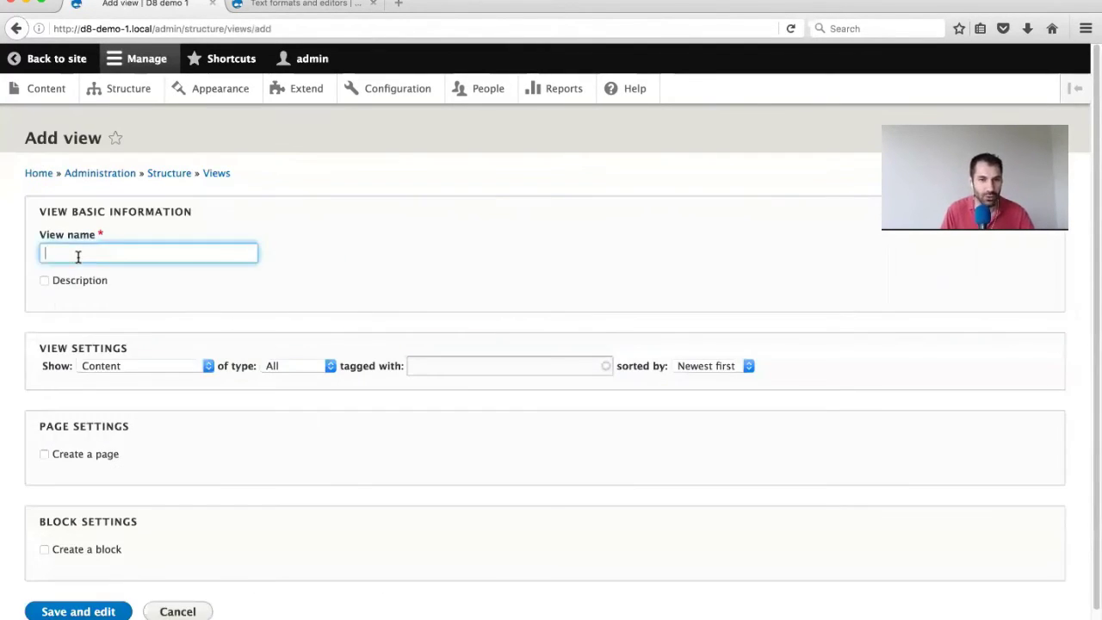
type("Asset browser")
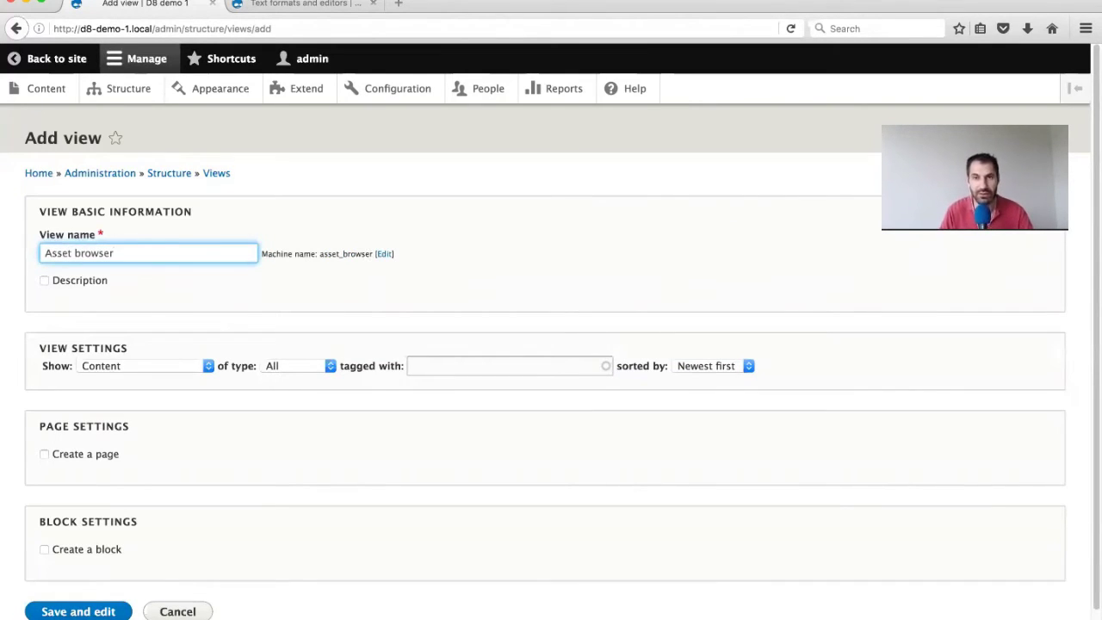
left_click(317, 287)
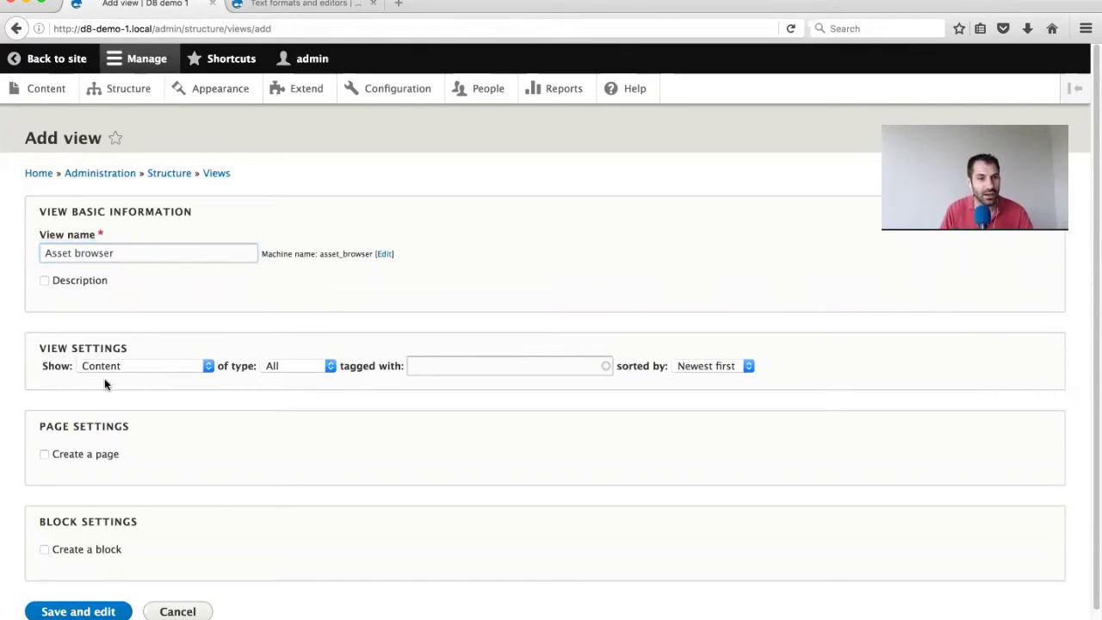
Set the view to show Media of type All sorted by Newest first, and save it without a page or block
left_click(101, 367)
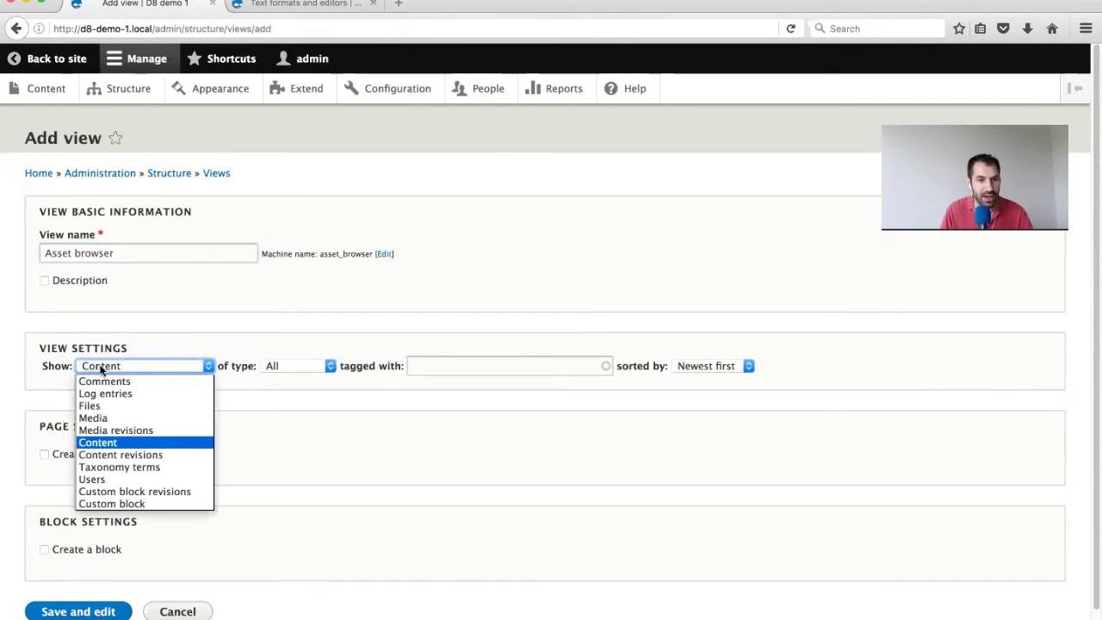
left_click(103, 417)
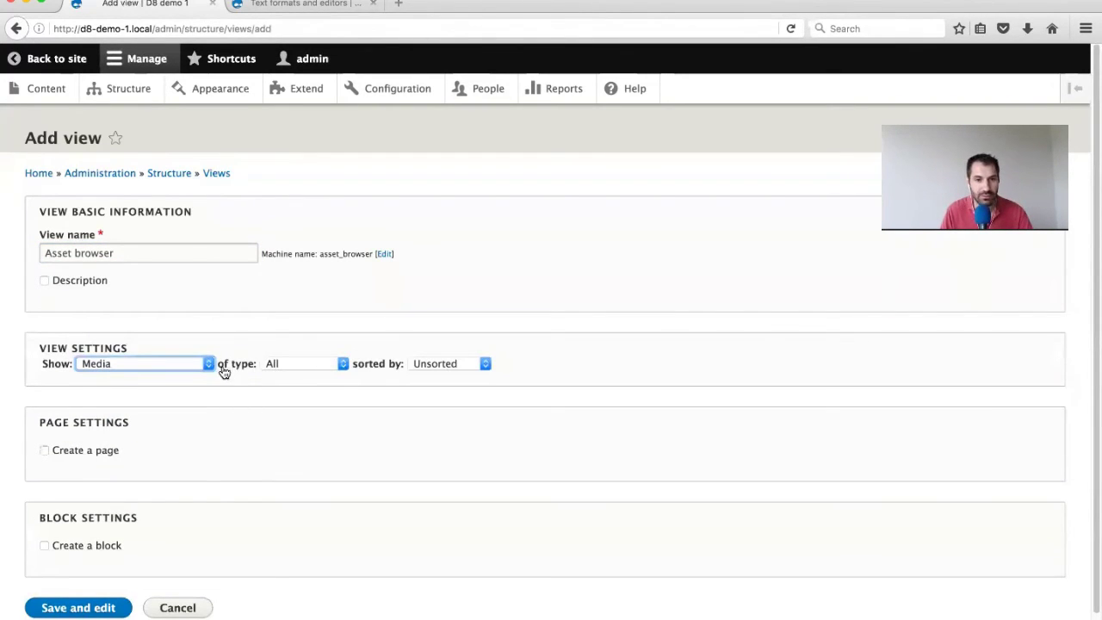
left_click(294, 366)
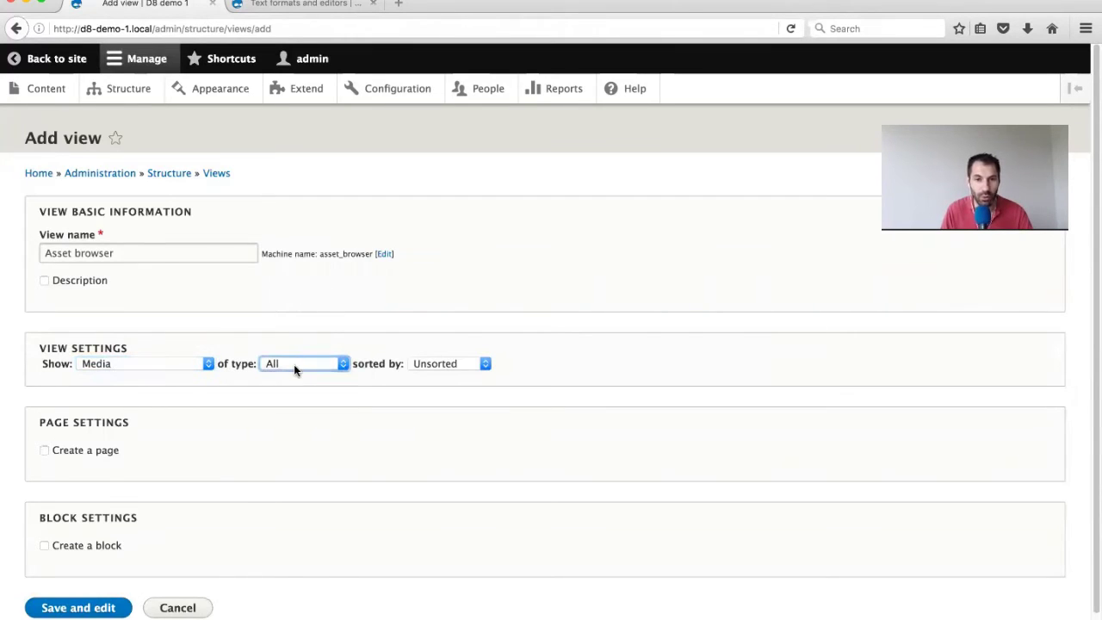
left_click(475, 364)
left_click(455, 394)
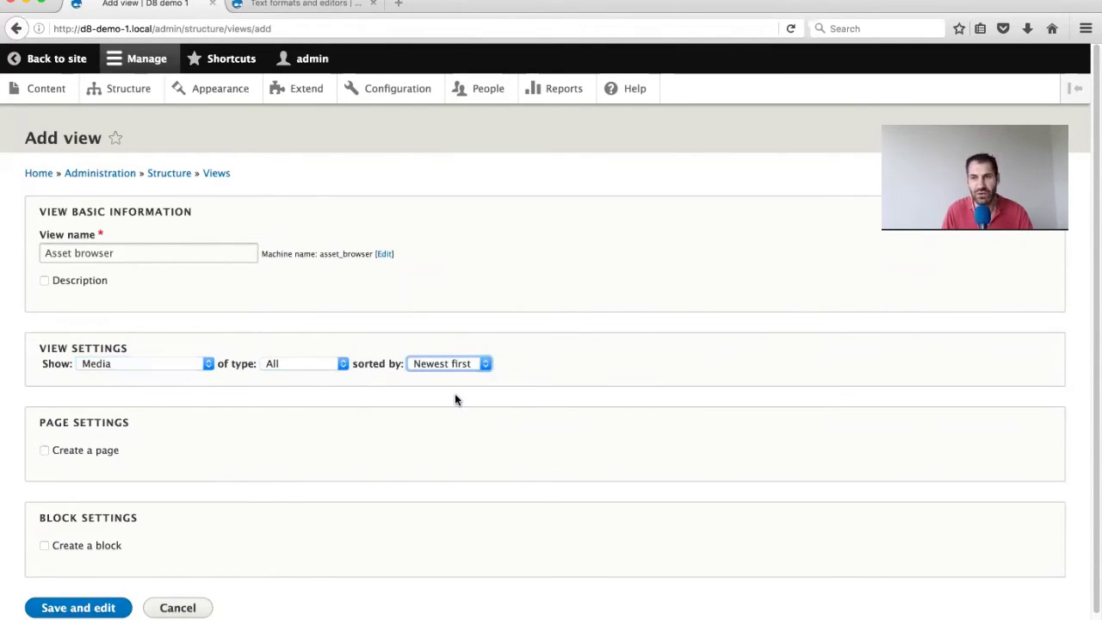
scroll(172, 431, "down", 1)
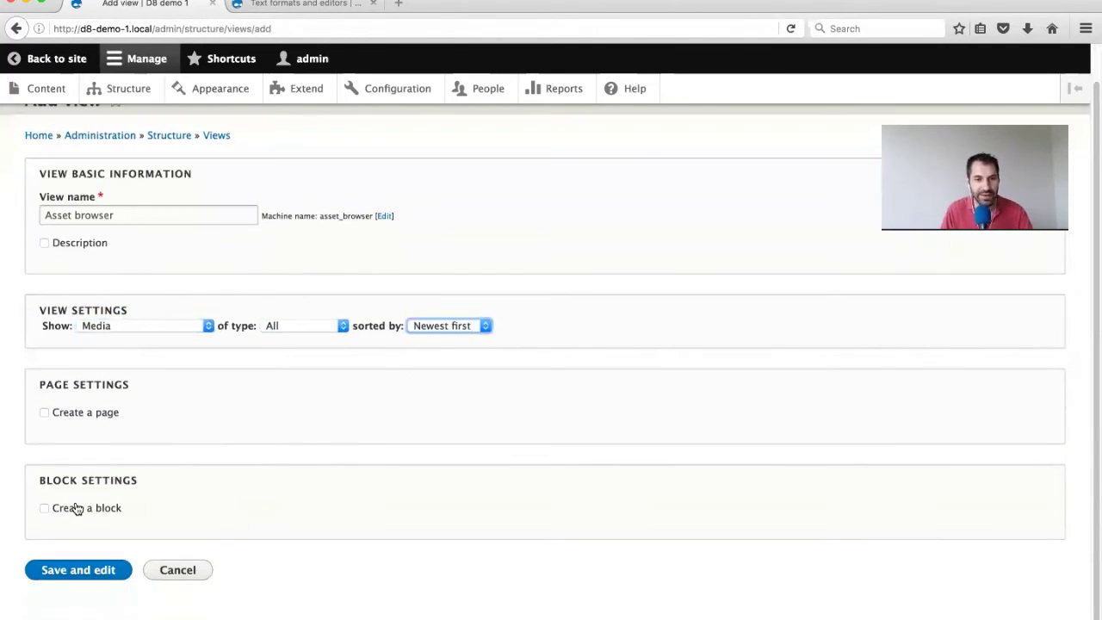
left_click(86, 572)
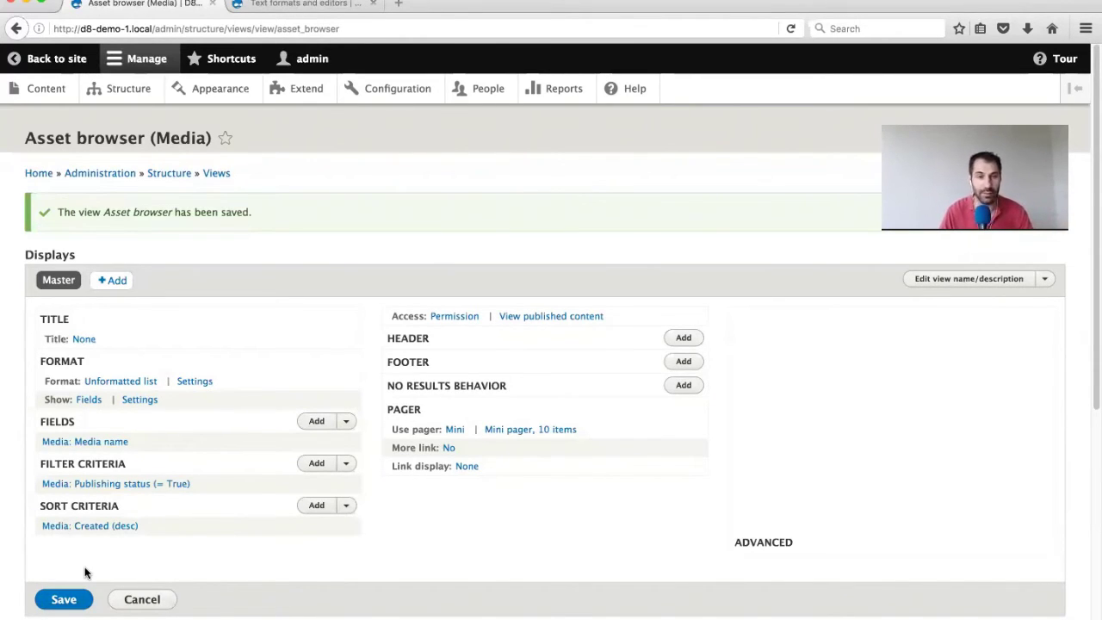
Add an Entity browser display to the Asset browser view and look over its settings
left_click(115, 282)
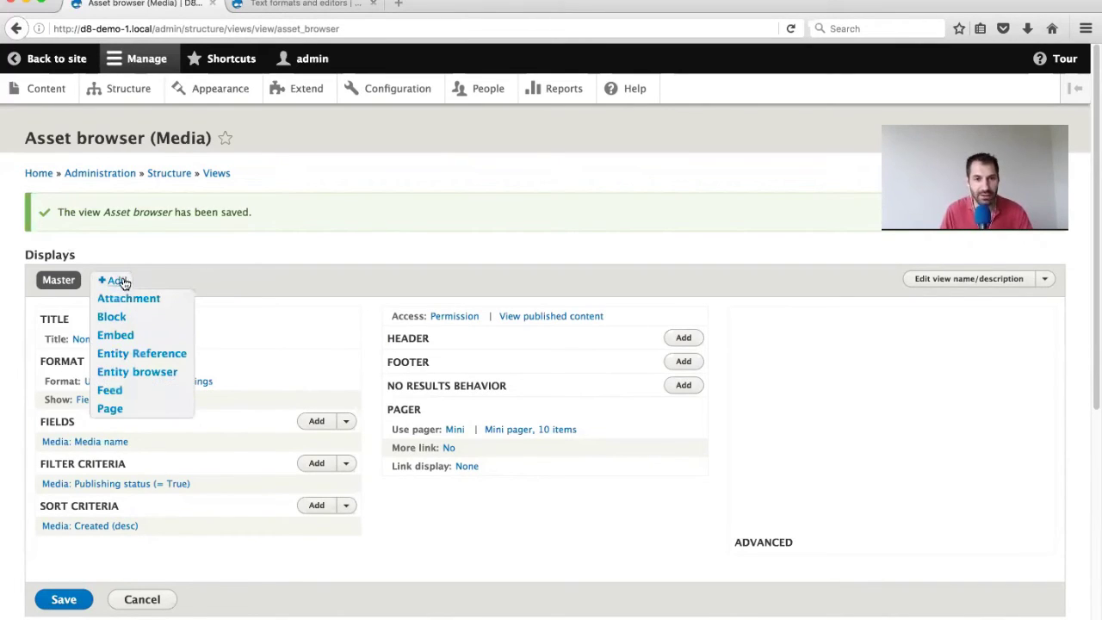
left_click(145, 376)
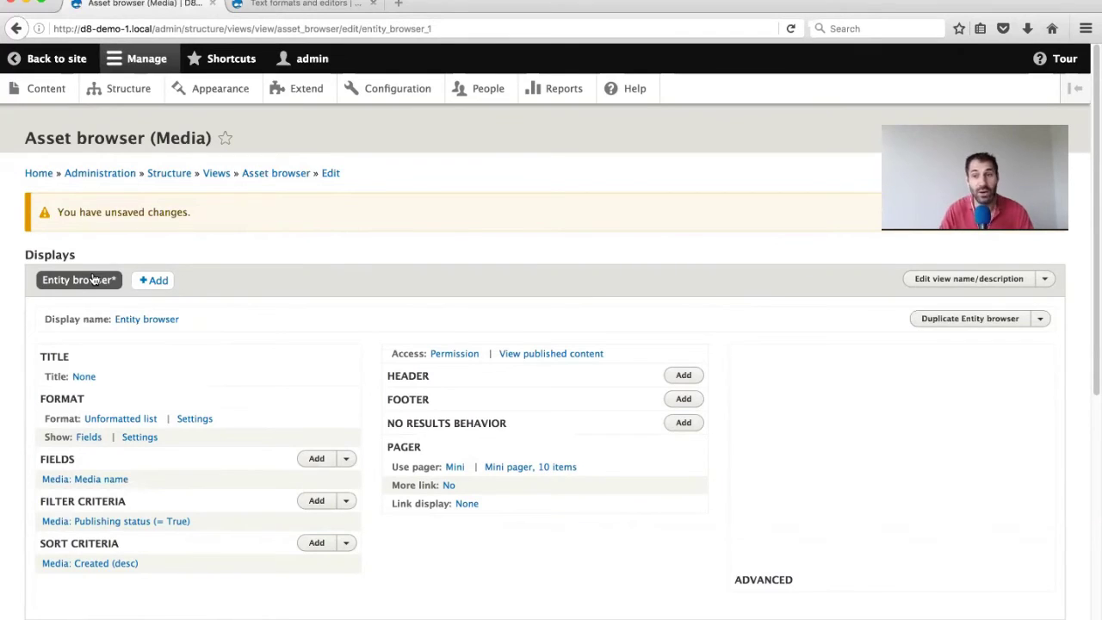
scroll(37, 428, "down", 2)
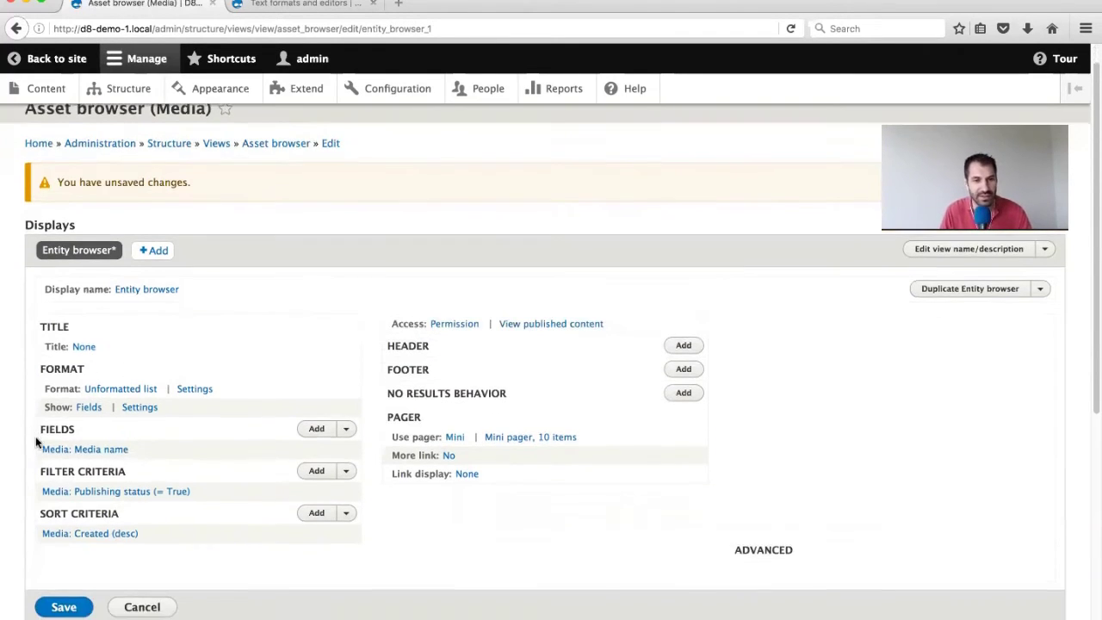
scroll(52, 488, "down", 3)
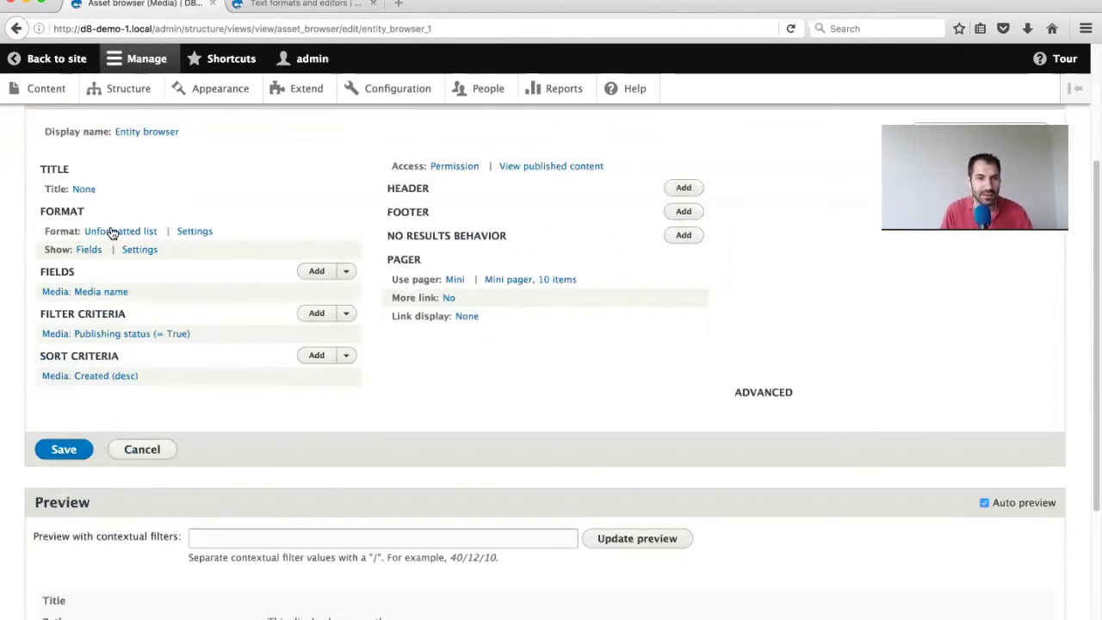
Add the Media Thumbnail field to the Asset browser view with the Thumbnail (100×100) image style and check the preview
left_click(330, 278)
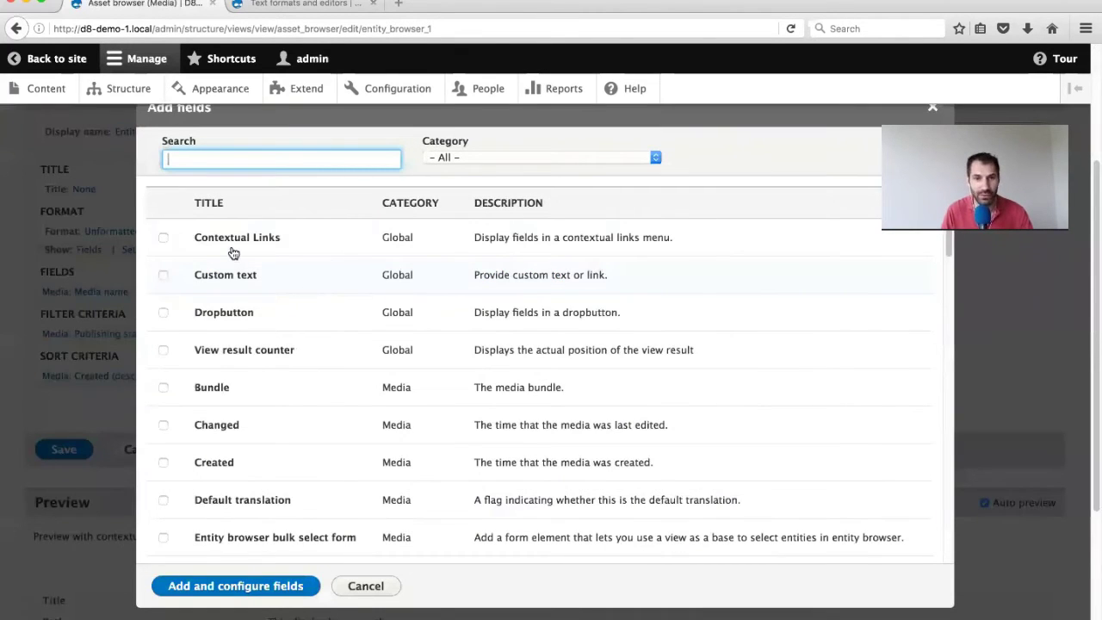
type("thum")
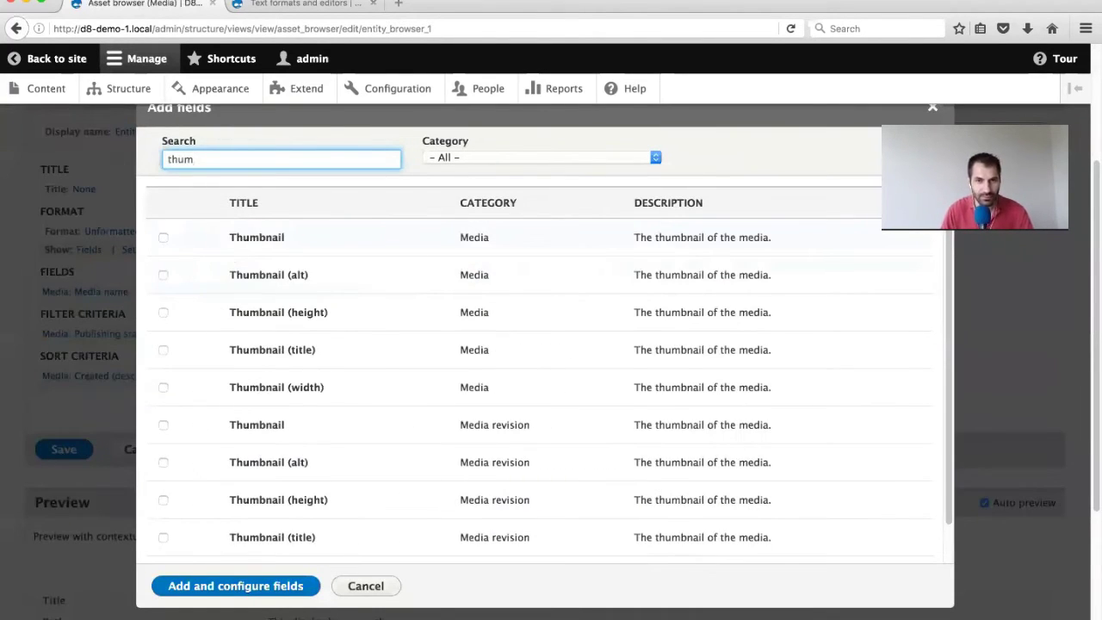
left_click(164, 238)
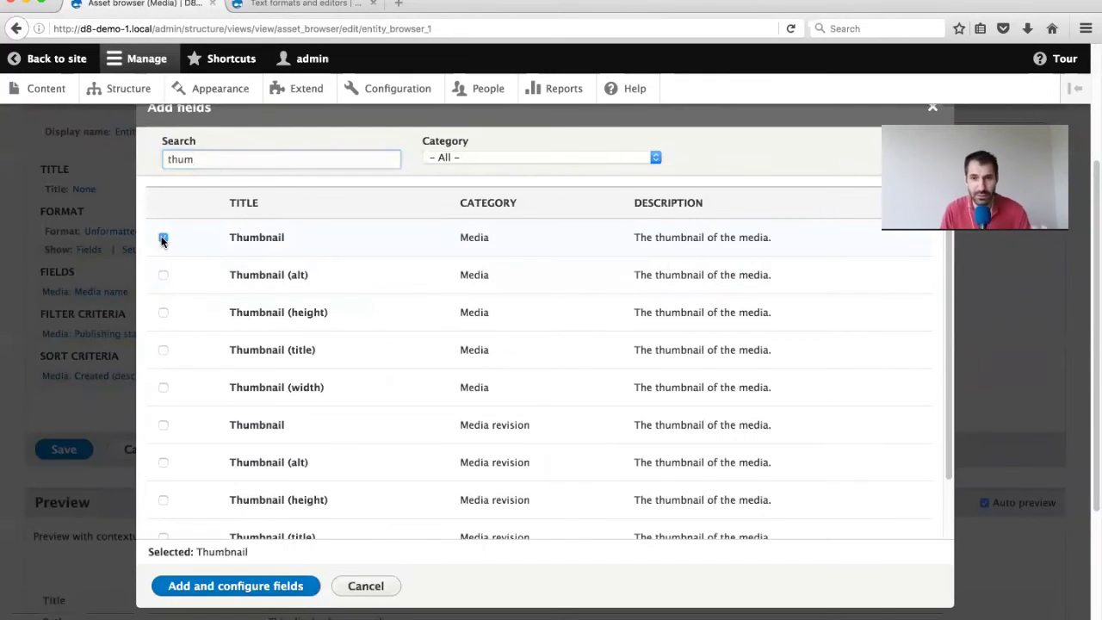
left_click(239, 589)
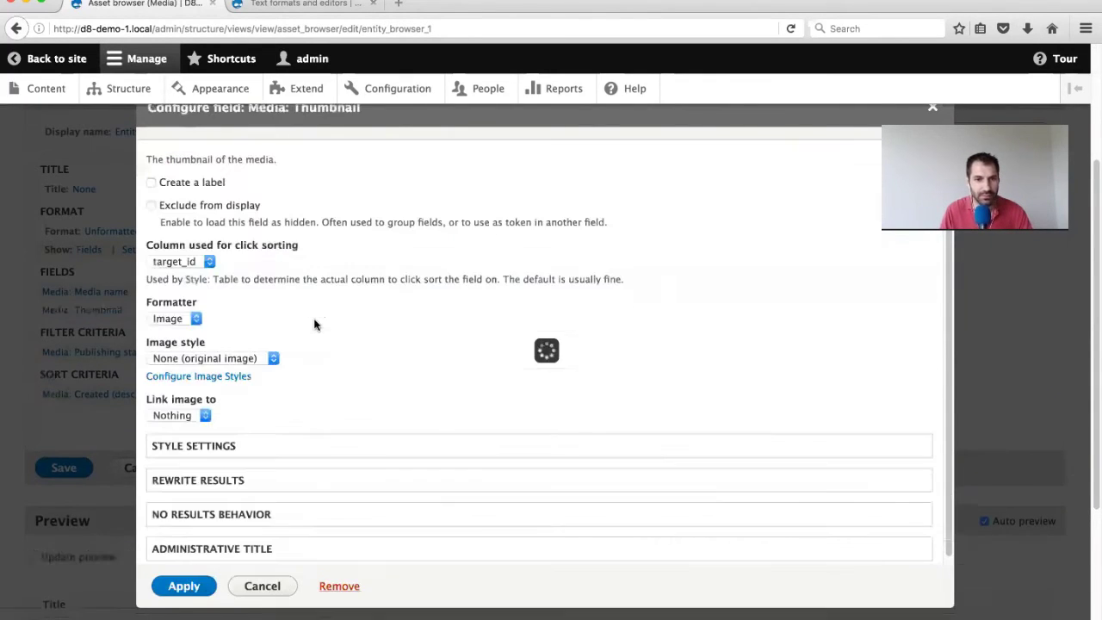
left_click(207, 358)
left_click(207, 408)
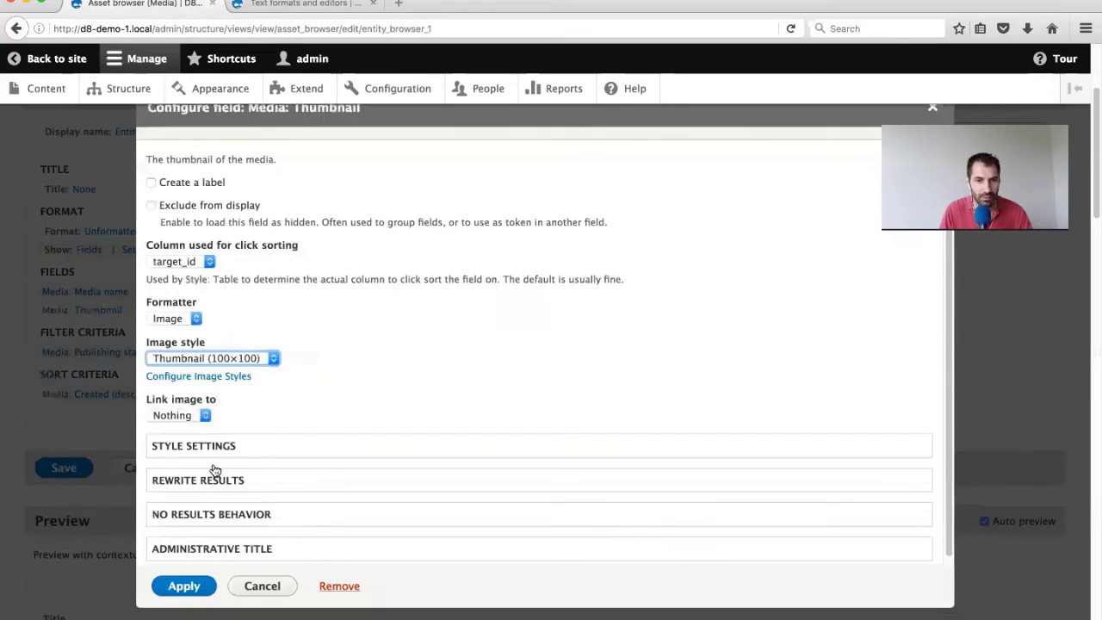
left_click(184, 585)
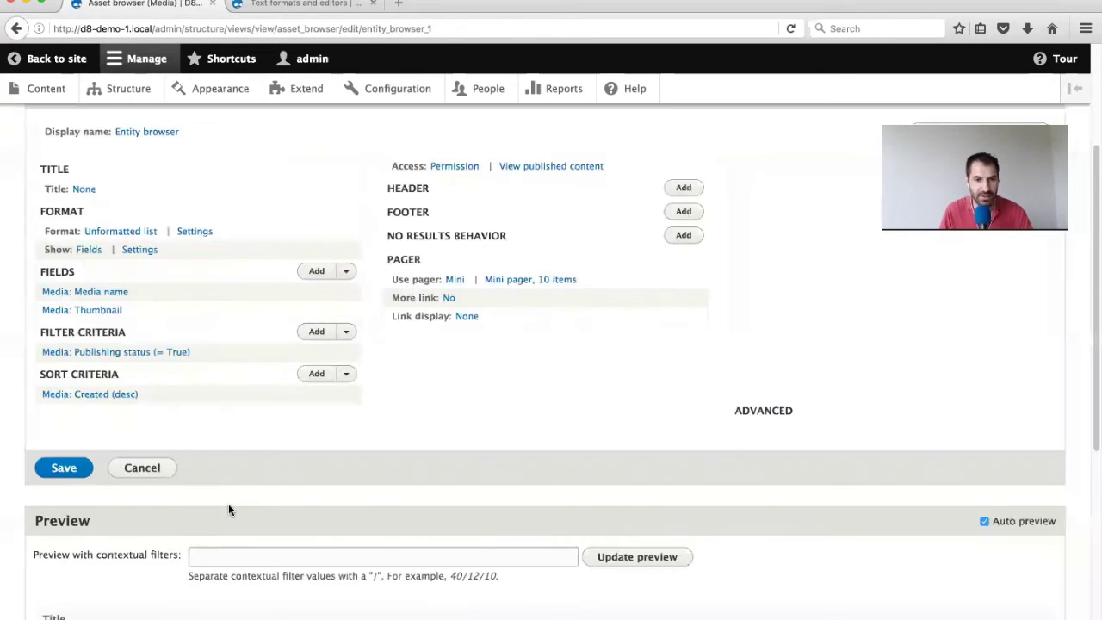
scroll(228, 510, "down", 5)
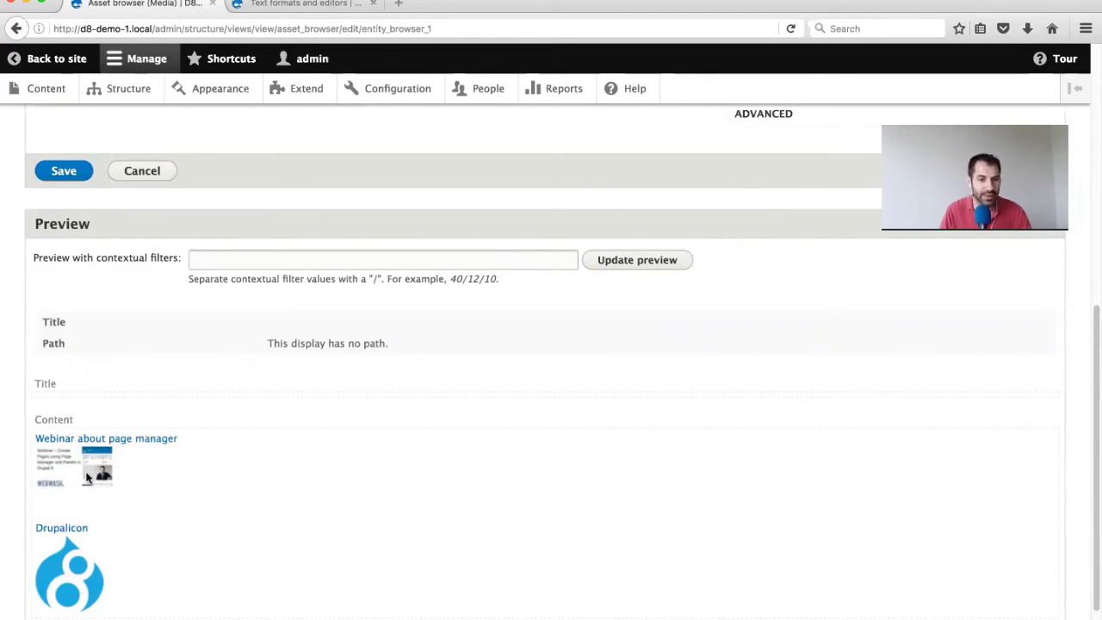
Add the Entity browser bulk select form field to the Asset browser view with its default settings and check the preview
scroll(100, 540, "up", 5)
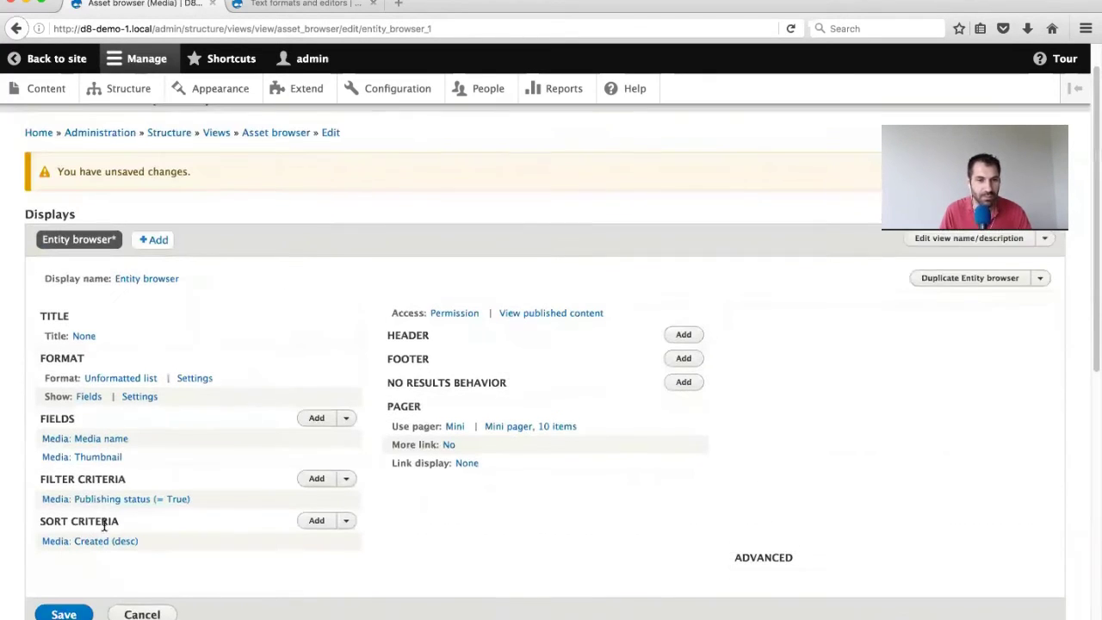
left_click(315, 428)
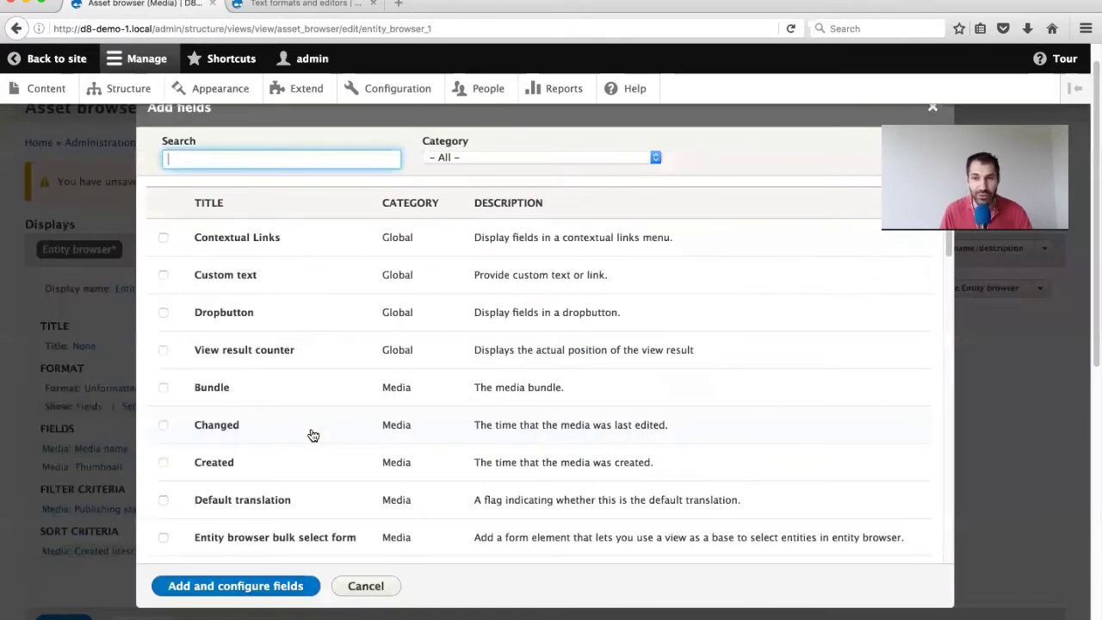
type("med")
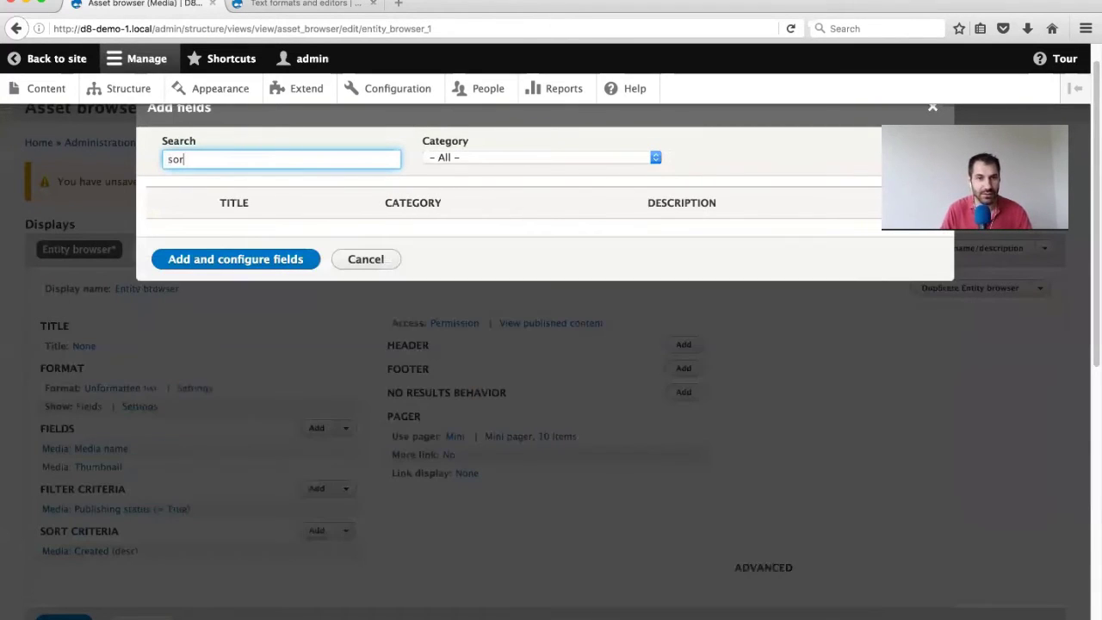
key("BackSpace")
key("BackSpace")
key("BackSpace")
type("form")
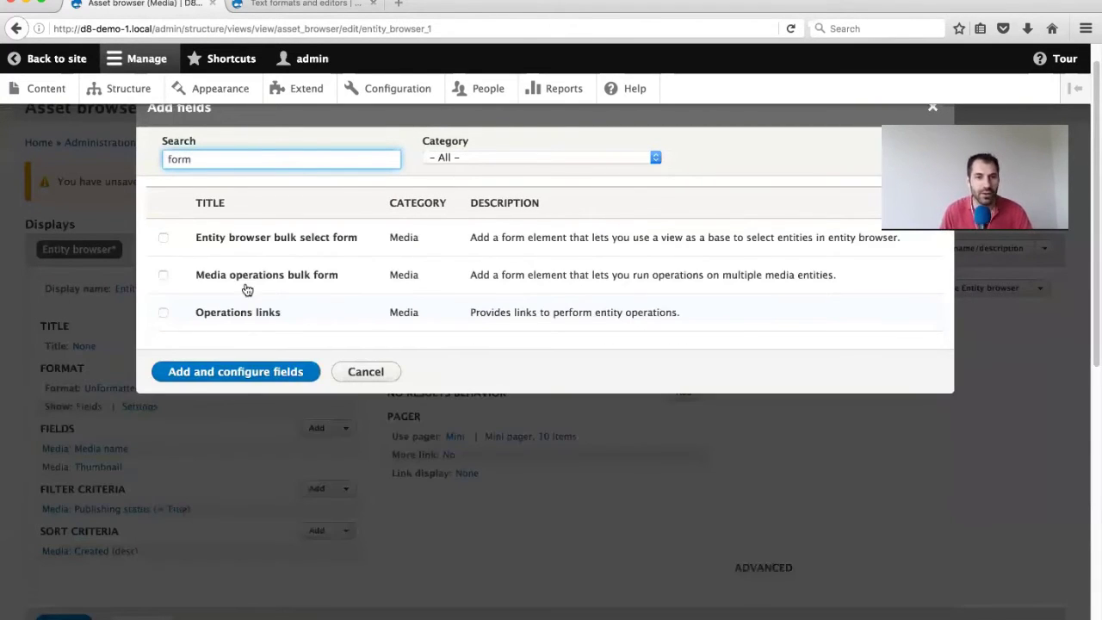
left_click(272, 244)
left_click(241, 401)
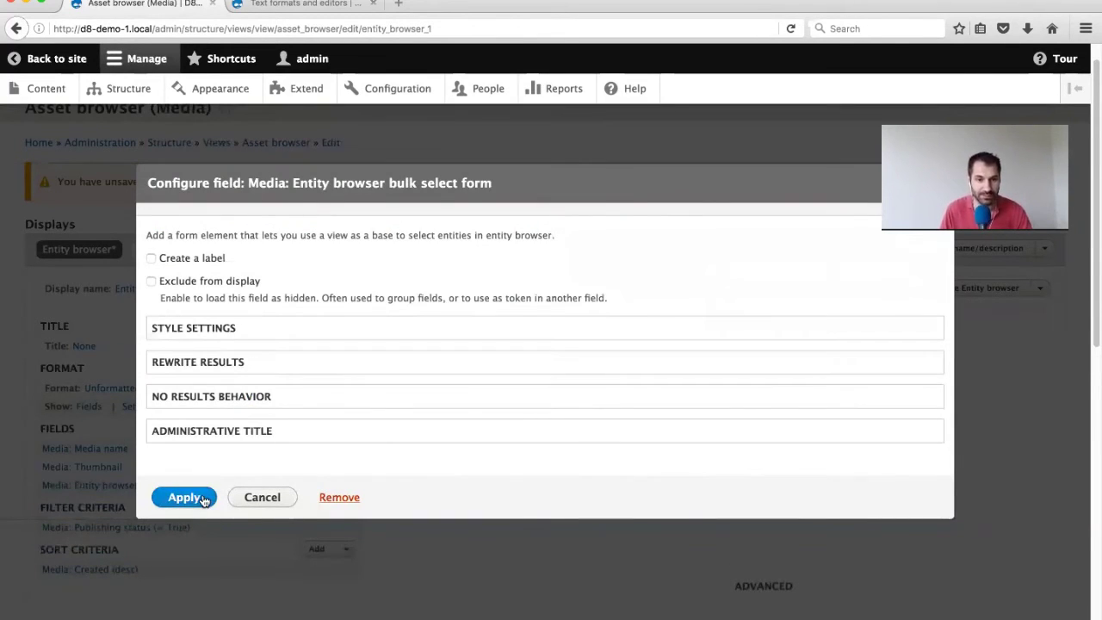
left_click(203, 499)
scroll(222, 514, "down", 10)
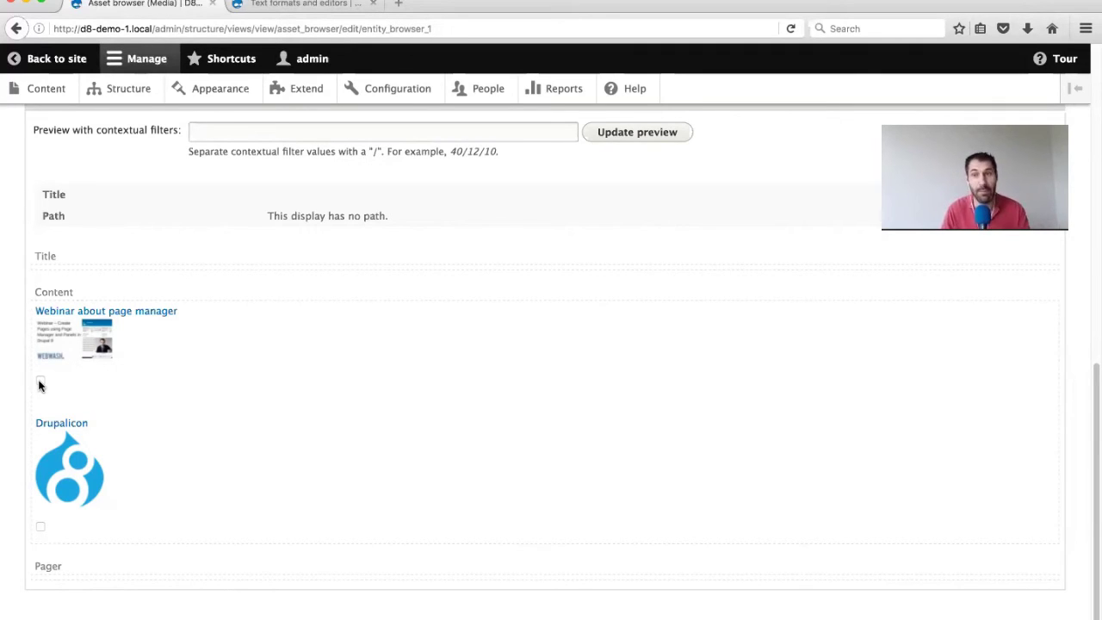
Change the view's format to Table and accept the default table style options
scroll(39, 385, "up", 6)
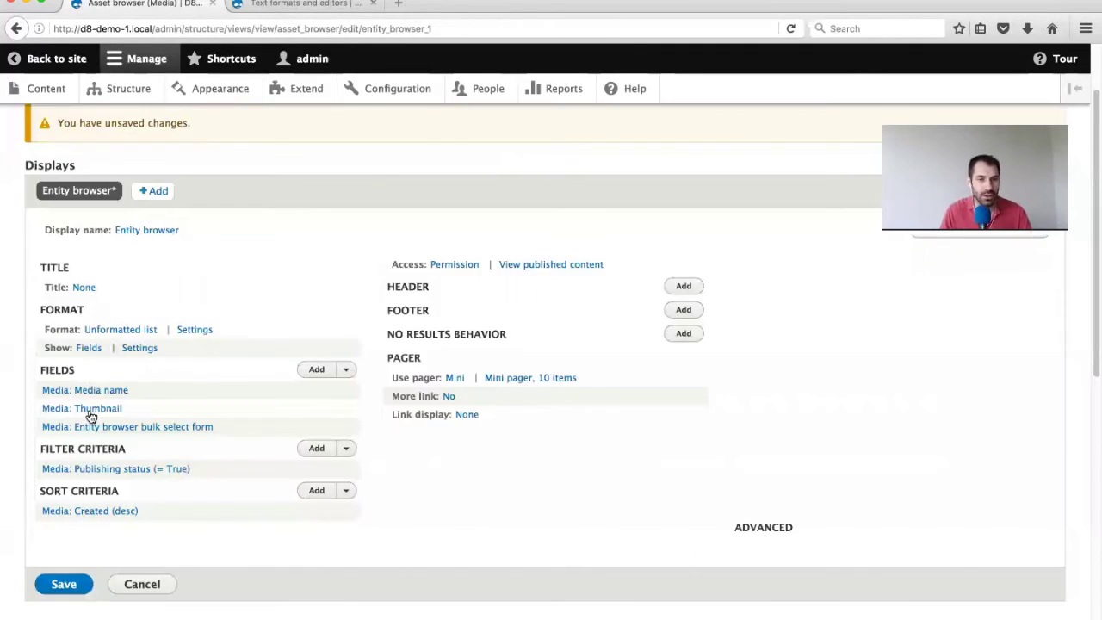
scroll(91, 419, "down", 3)
scroll(108, 534, "down", 3)
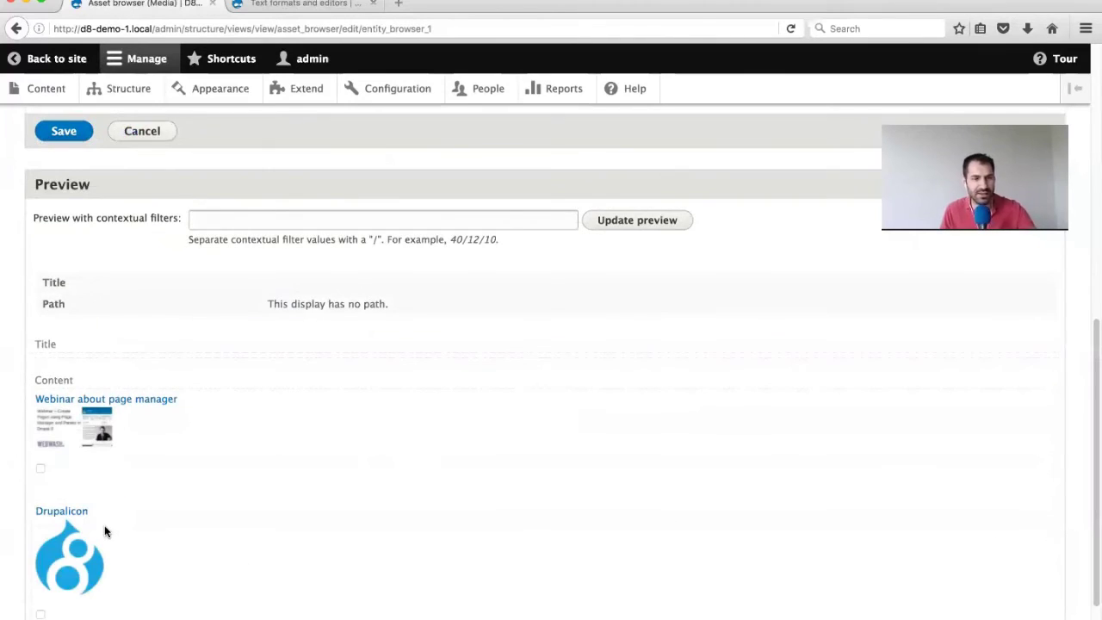
scroll(110, 515, "up", 6)
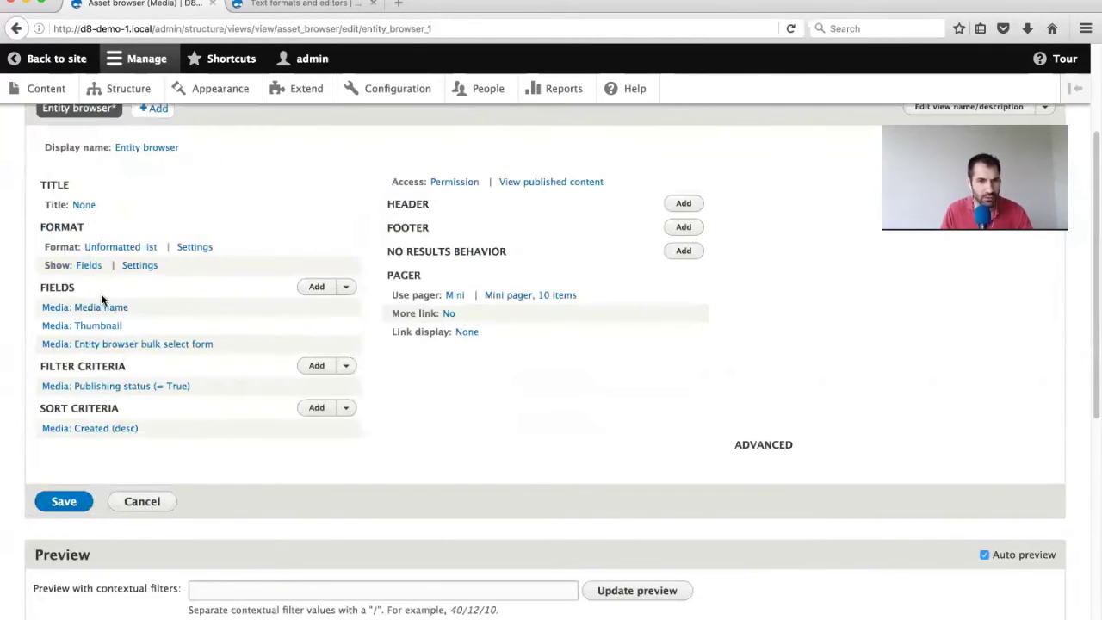
left_click(103, 247)
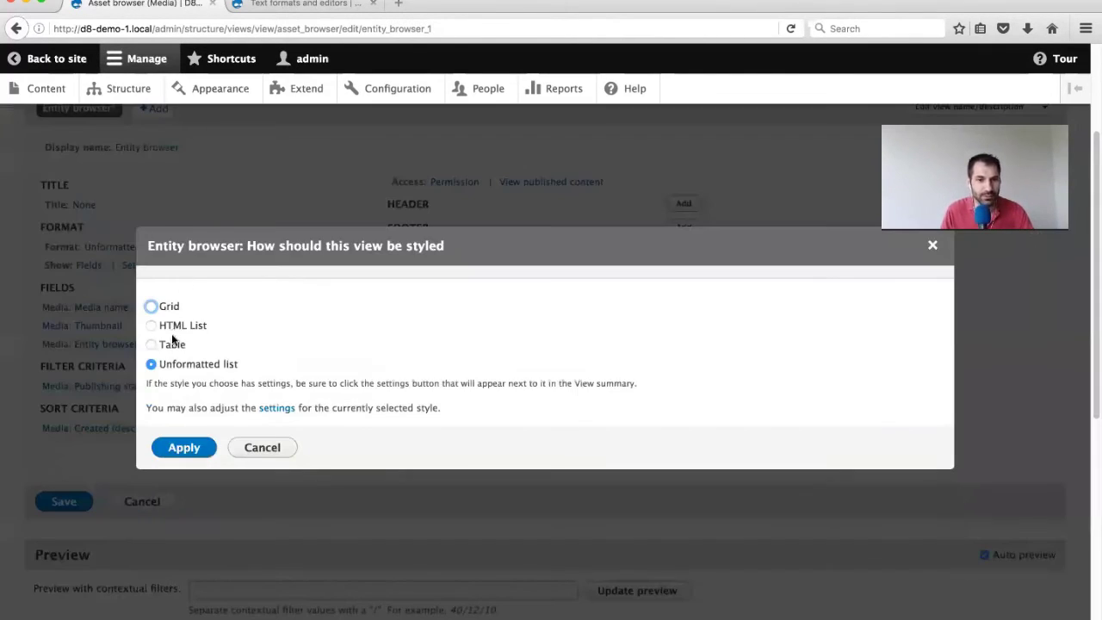
left_click(171, 344)
left_click(184, 446)
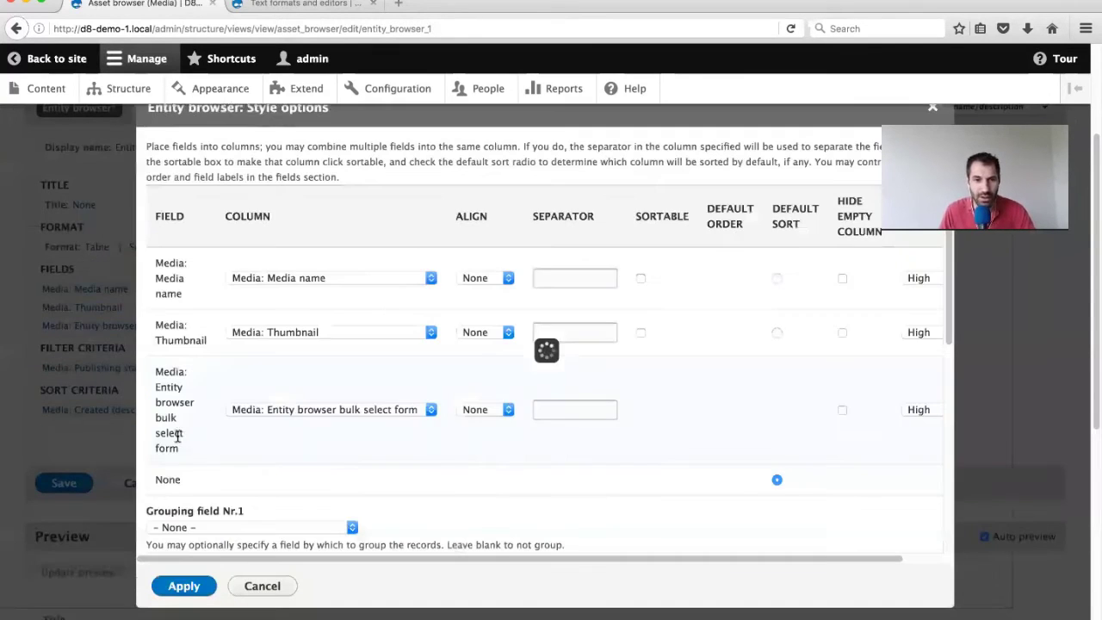
left_click(184, 586)
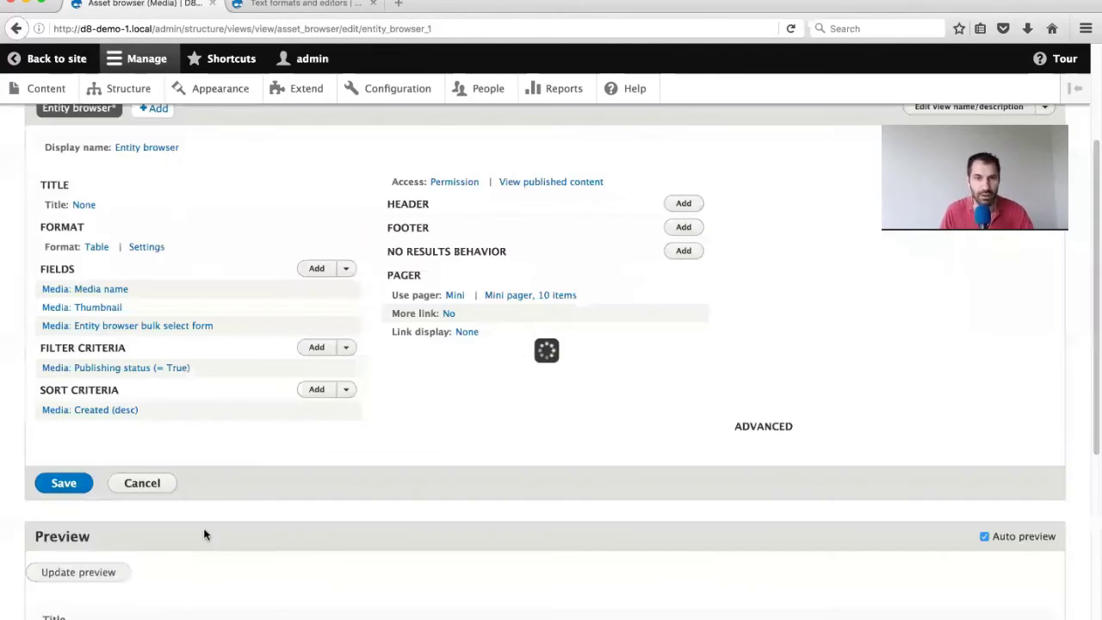
Rearrange the view's fields into the order Entity browser bulk select form, Thumbnail, Media name
left_click(346, 268)
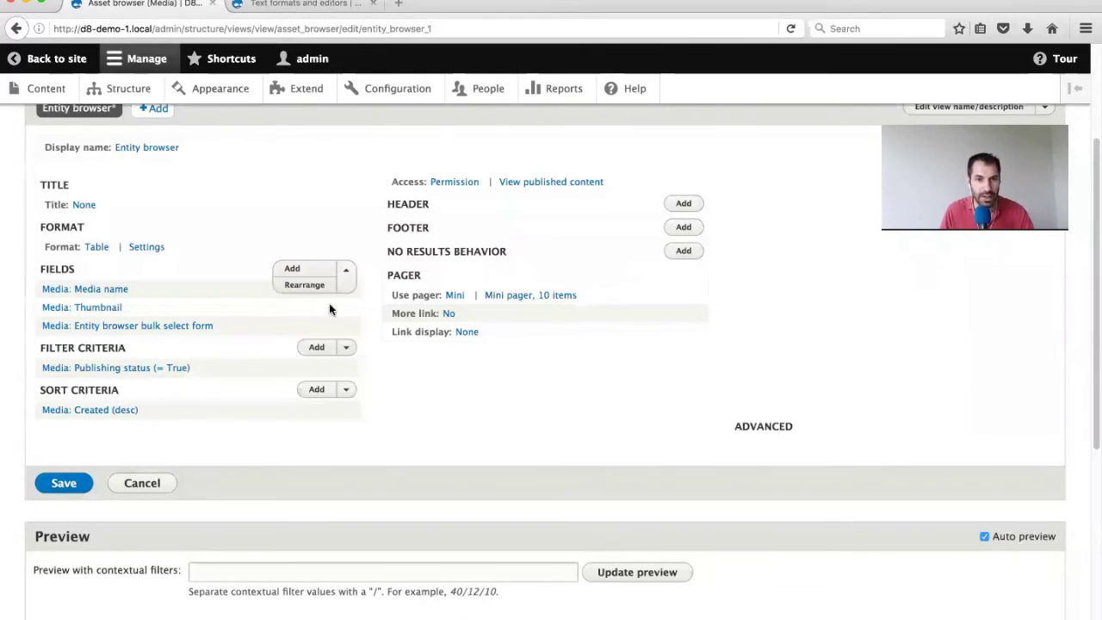
left_click(303, 285)
left_click_drag(163, 401, 173, 344)
left_click_drag(161, 403, 157, 343)
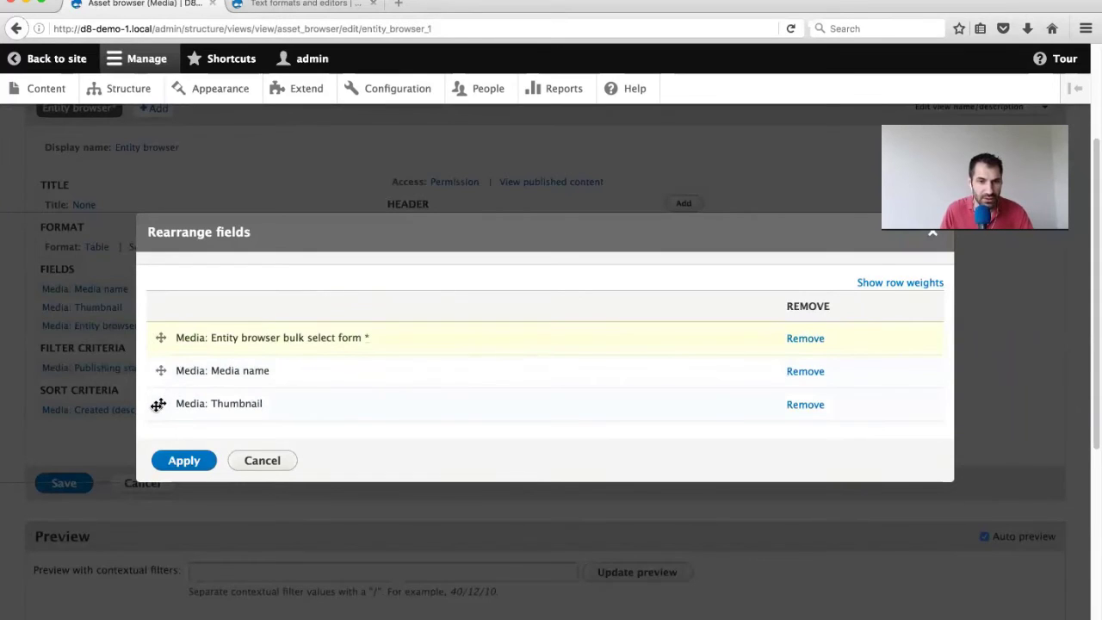
left_click_drag(158, 402, 157, 374)
left_click(183, 458)
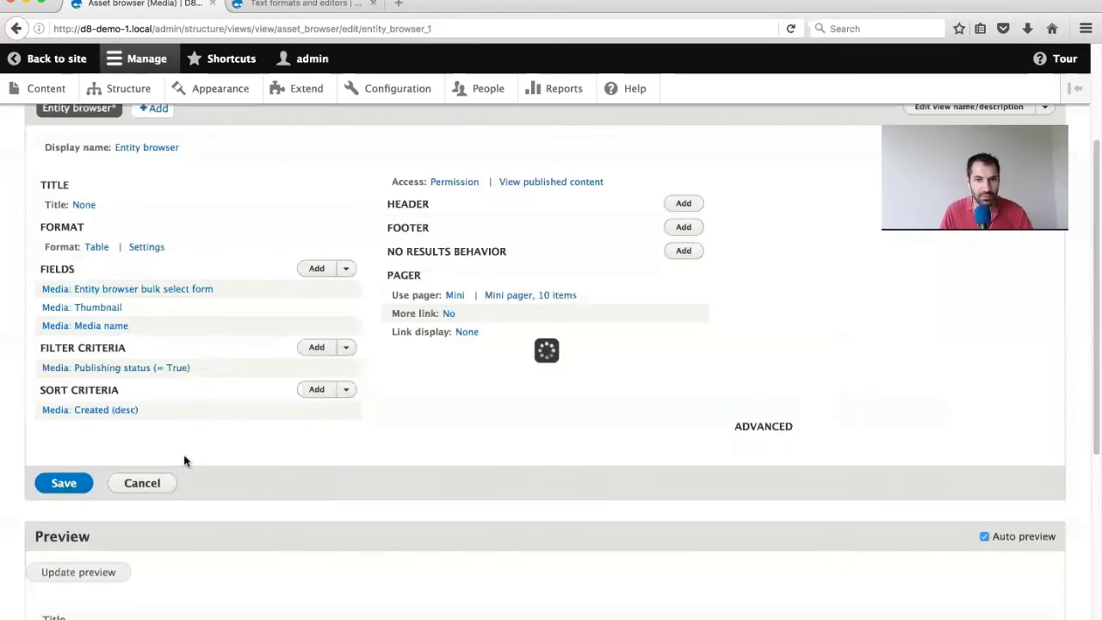
Check the table preview and save the Asset browser view
scroll(211, 466, "down", 1)
scroll(136, 466, "down", 3)
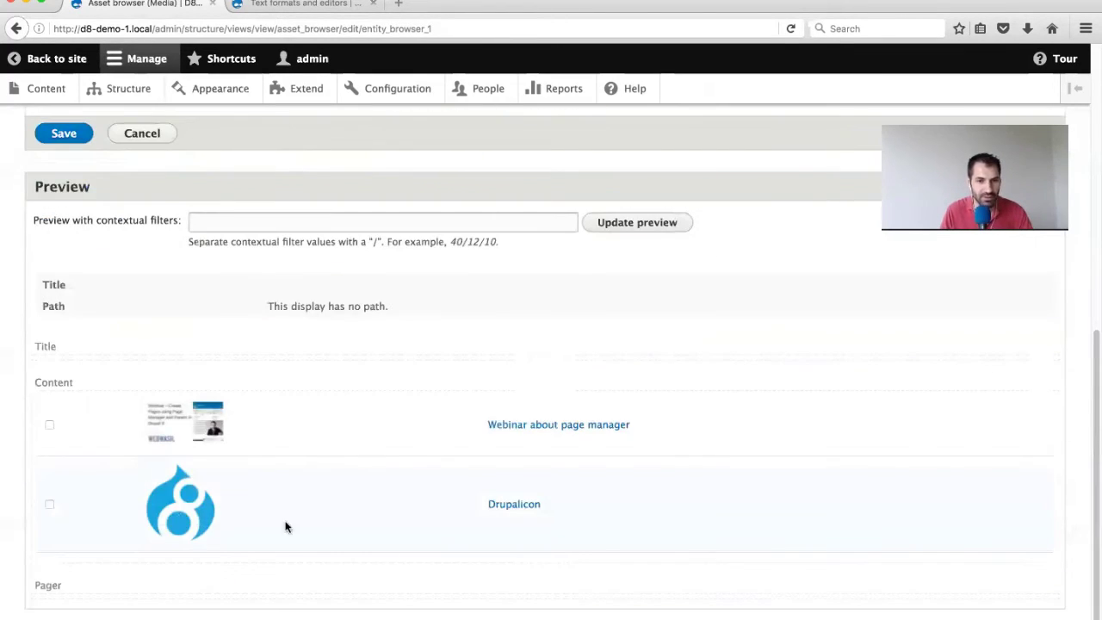
scroll(132, 421, "up", 1)
left_click(62, 240)
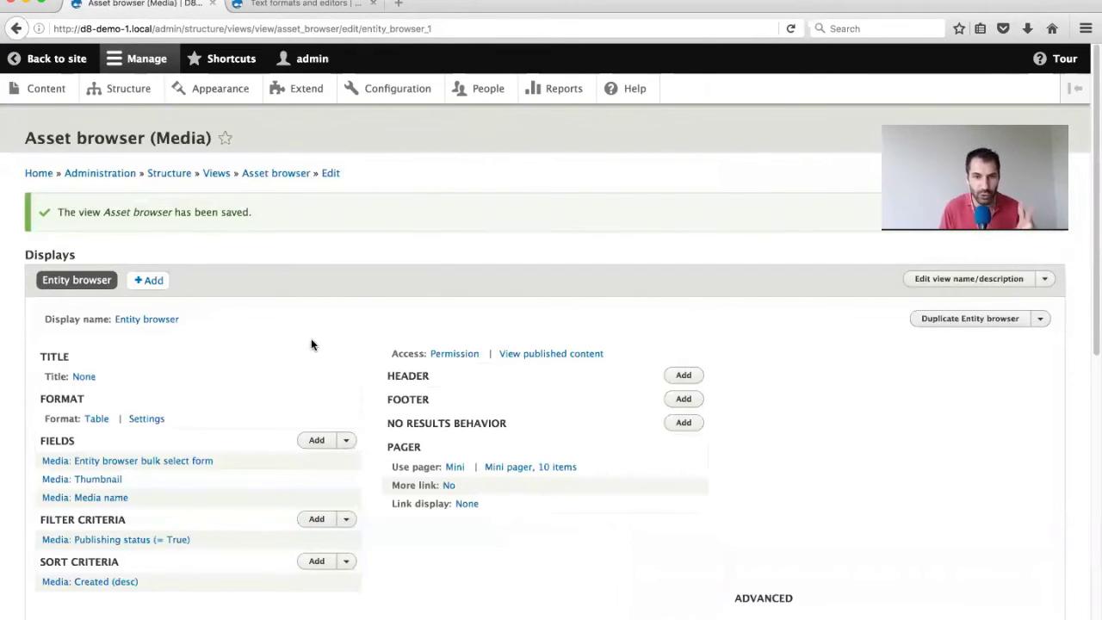
left_click(148, 280)
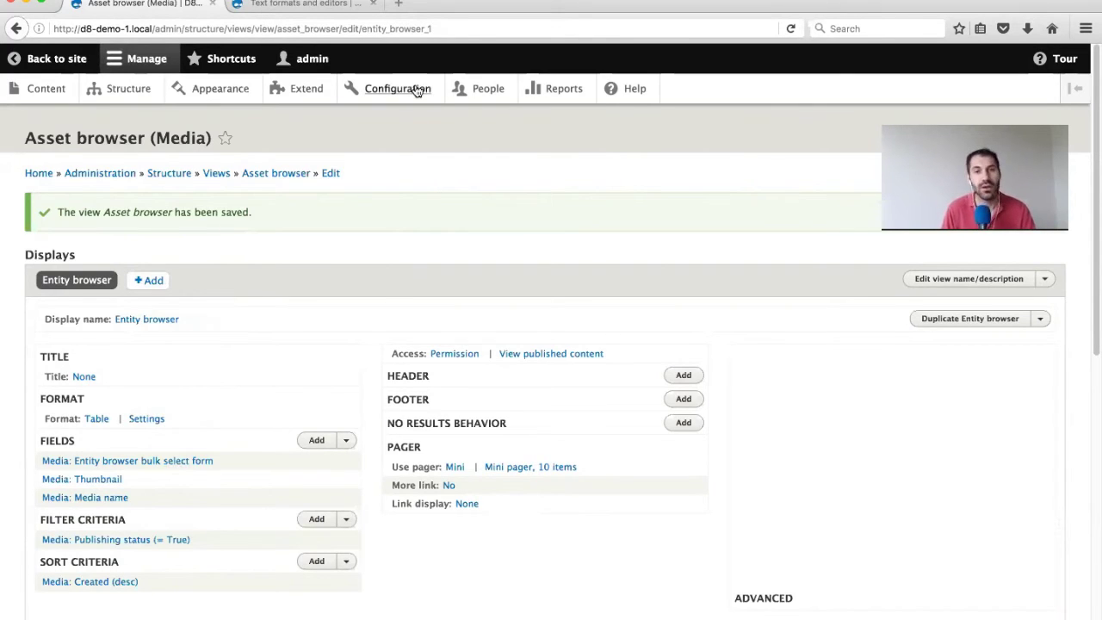
scroll(104, 457, "down", 5)
left_click(69, 309)
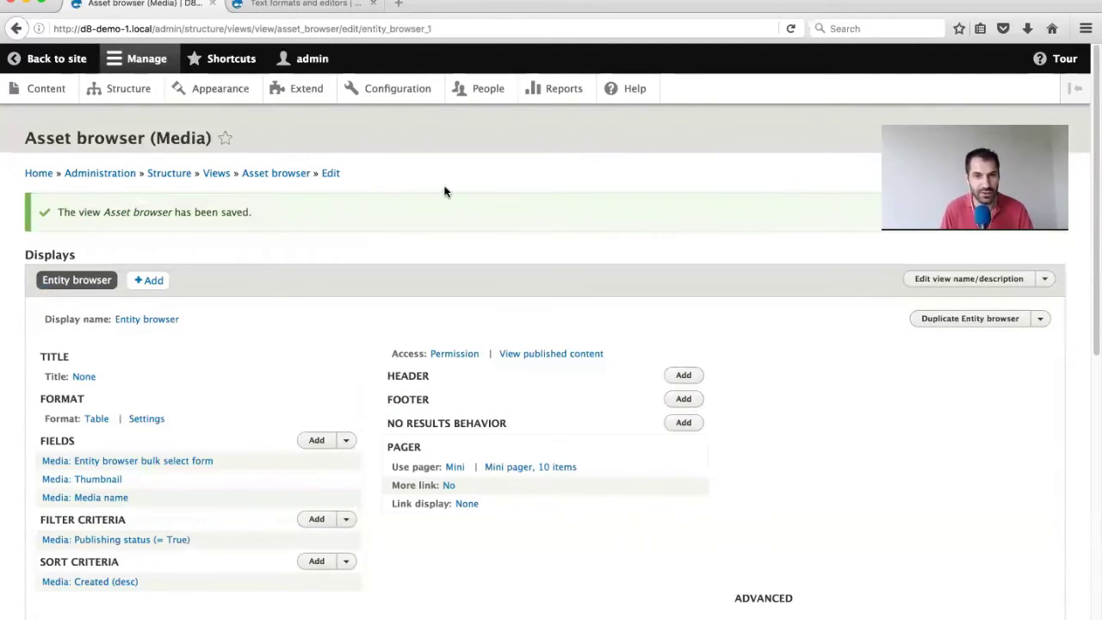
Start a new entity browser from the site's Entity browsers configuration and review its plugin options, keeping Modal as the display plugin
left_click(362, 91)
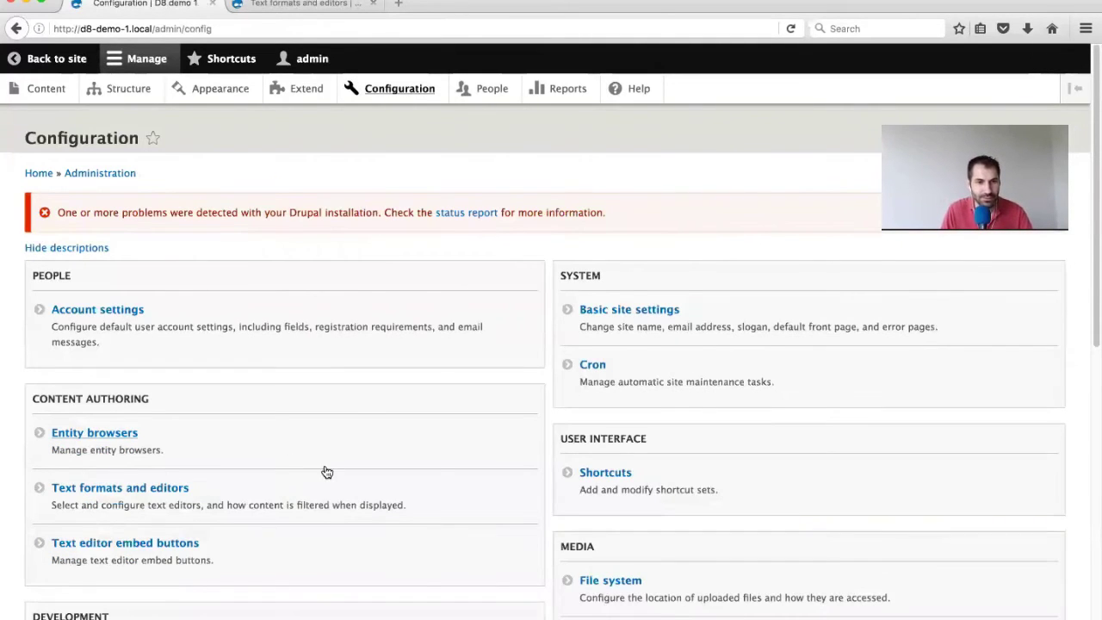
left_click(84, 436)
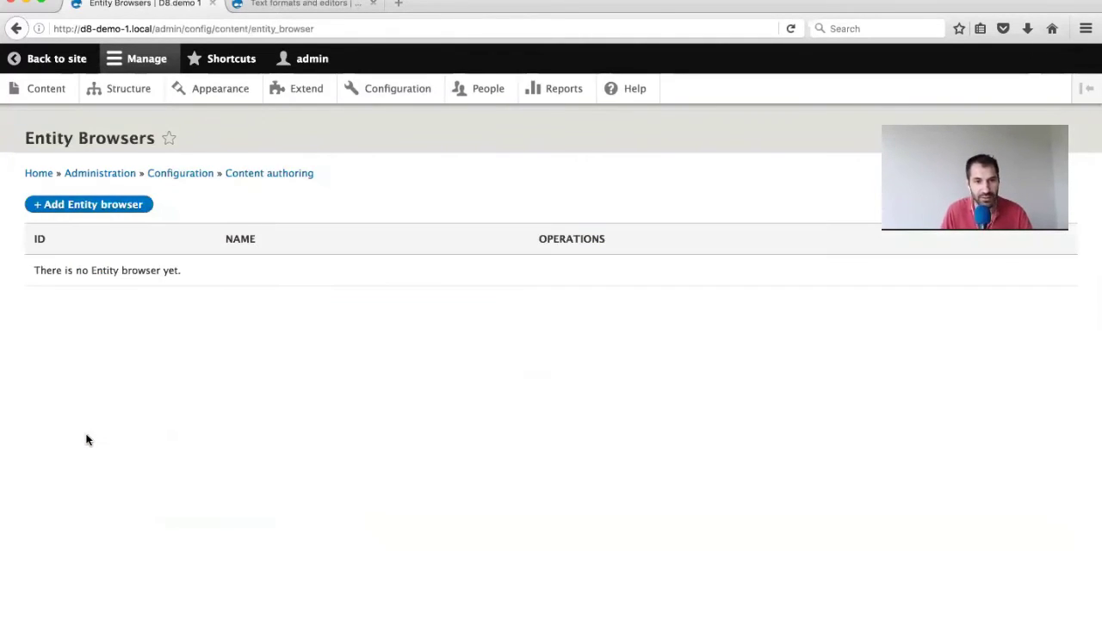
left_click(127, 204)
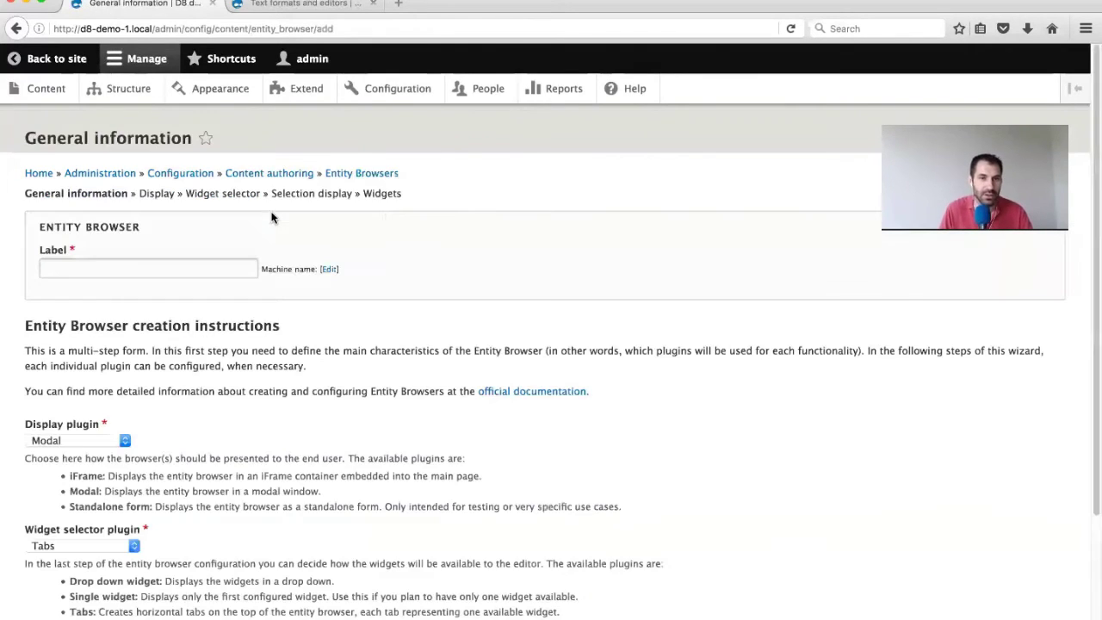
scroll(659, 304, "down", 2)
scroll(680, 303, "down", 1)
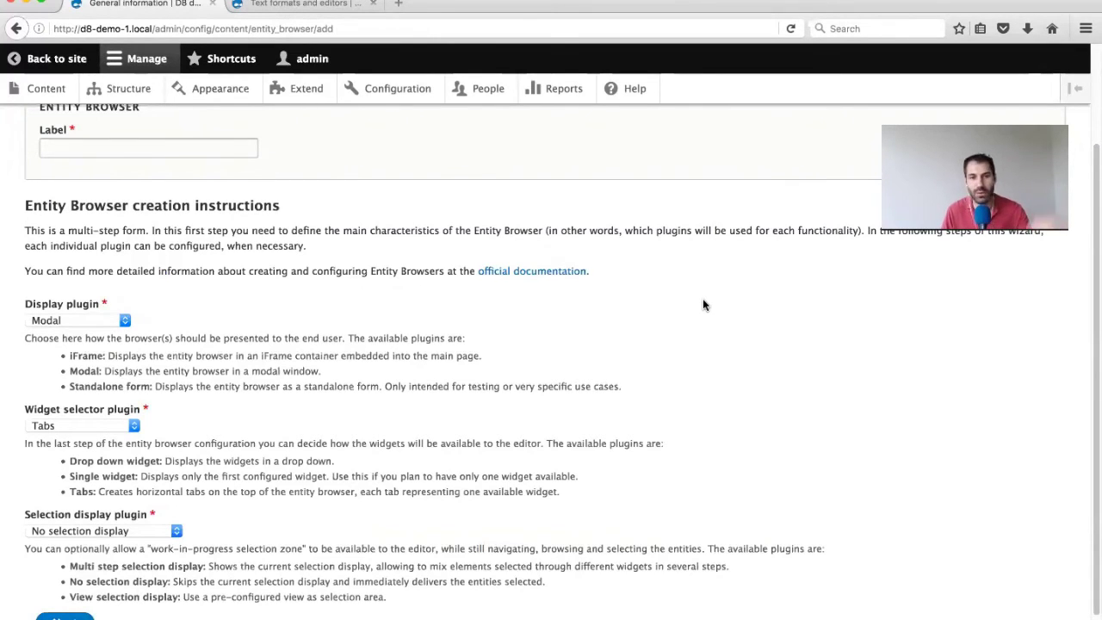
left_click(97, 321)
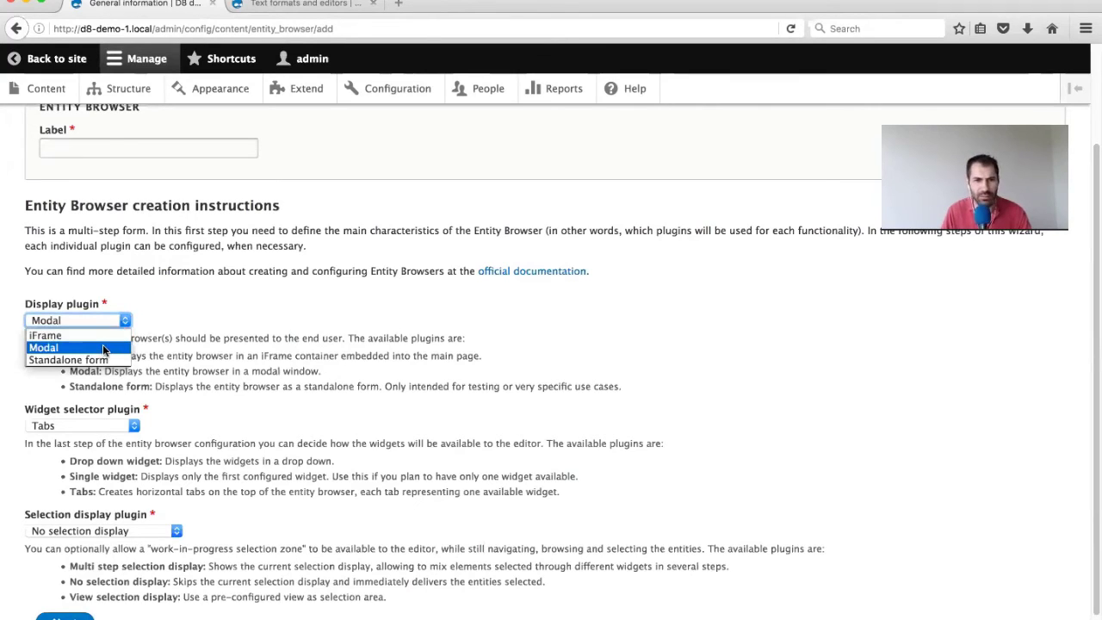
left_click(231, 423)
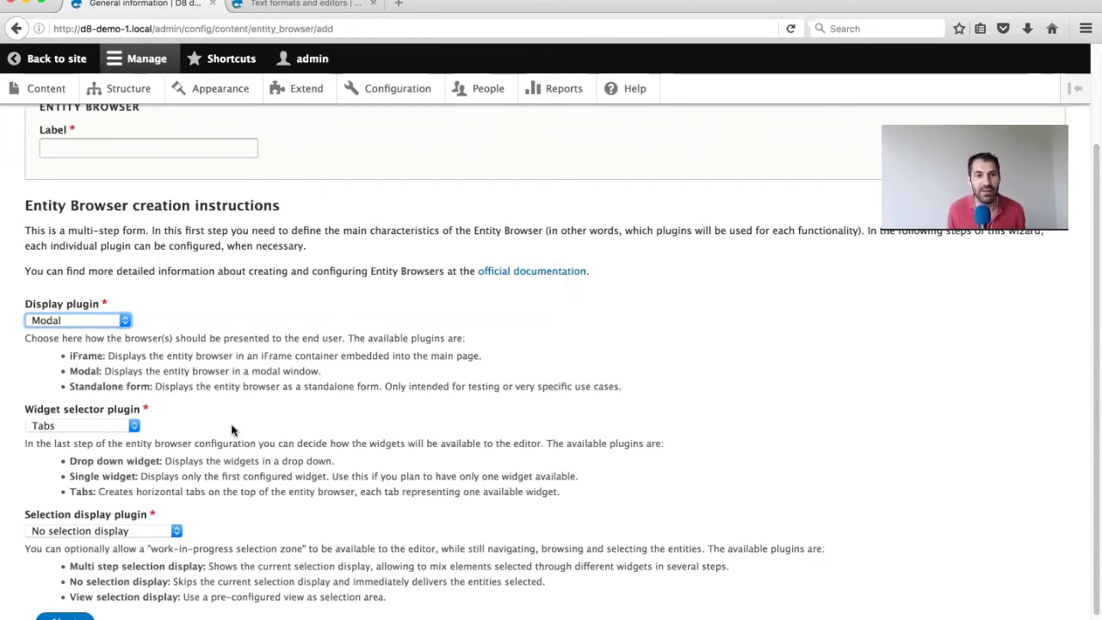
scroll(207, 387, "up", 3)
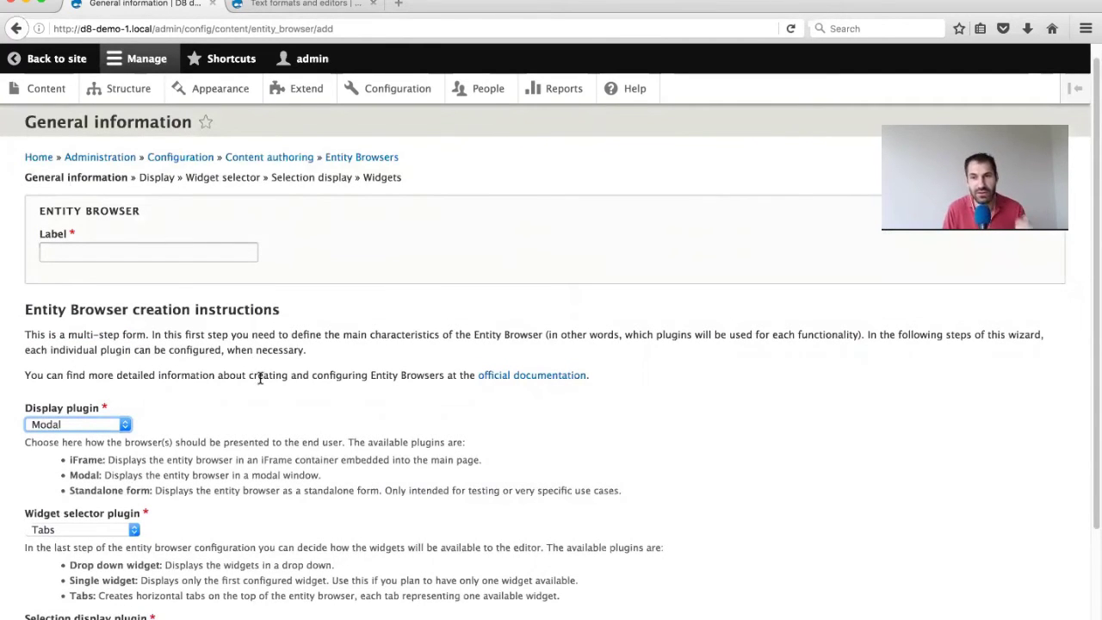
Label the new entity browser "Asset browser" and set its display plugin to iFrame
scroll(275, 368, "down", 2)
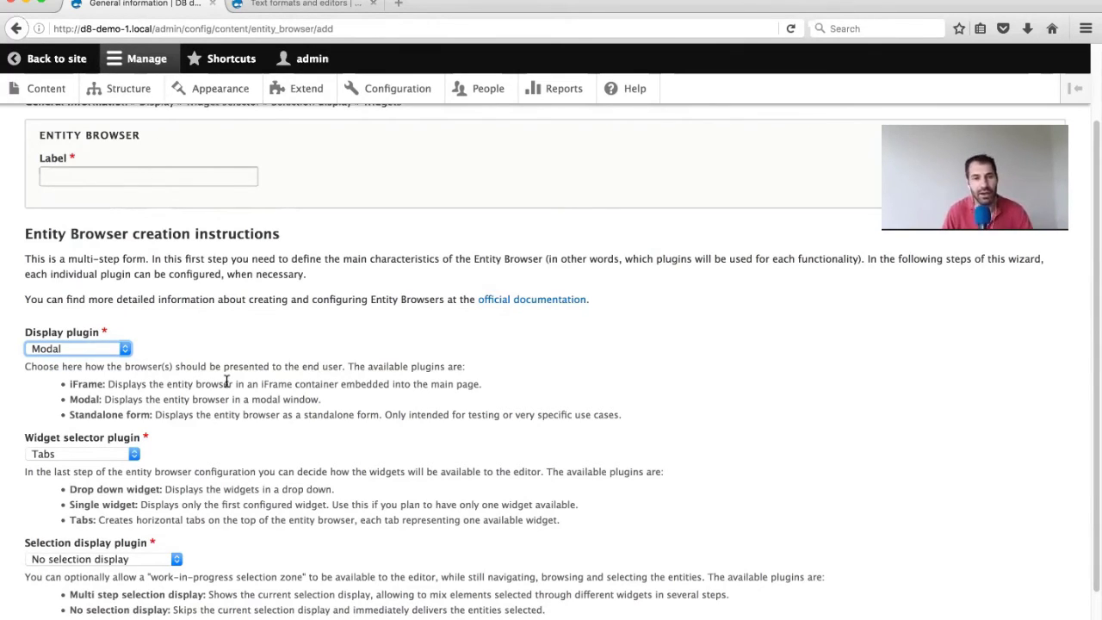
left_click(86, 179)
type("Ass")
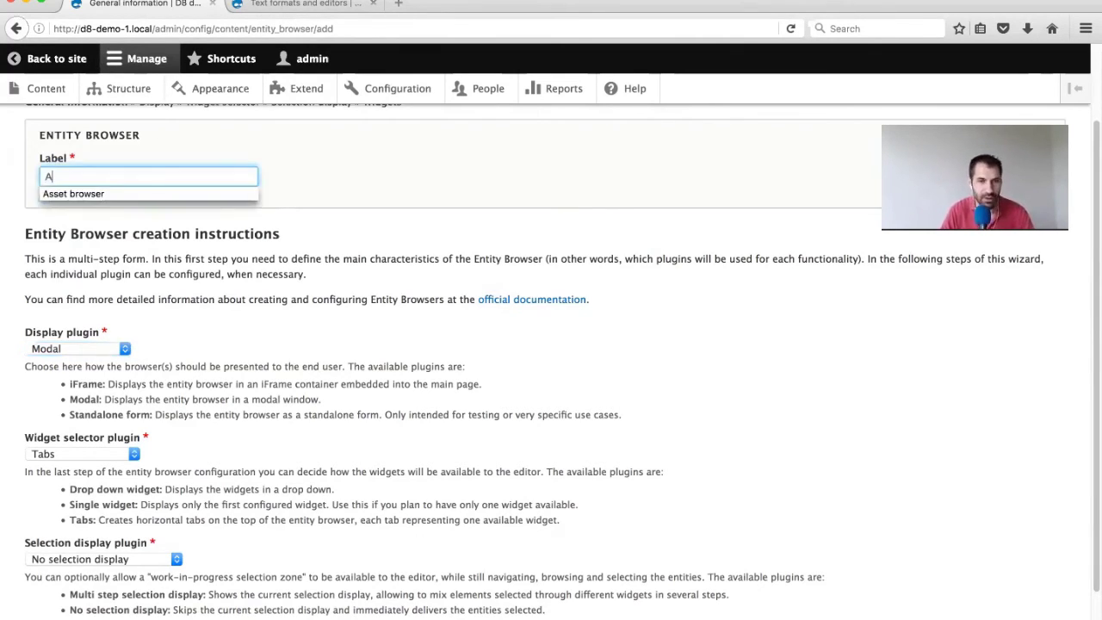
left_click(110, 196)
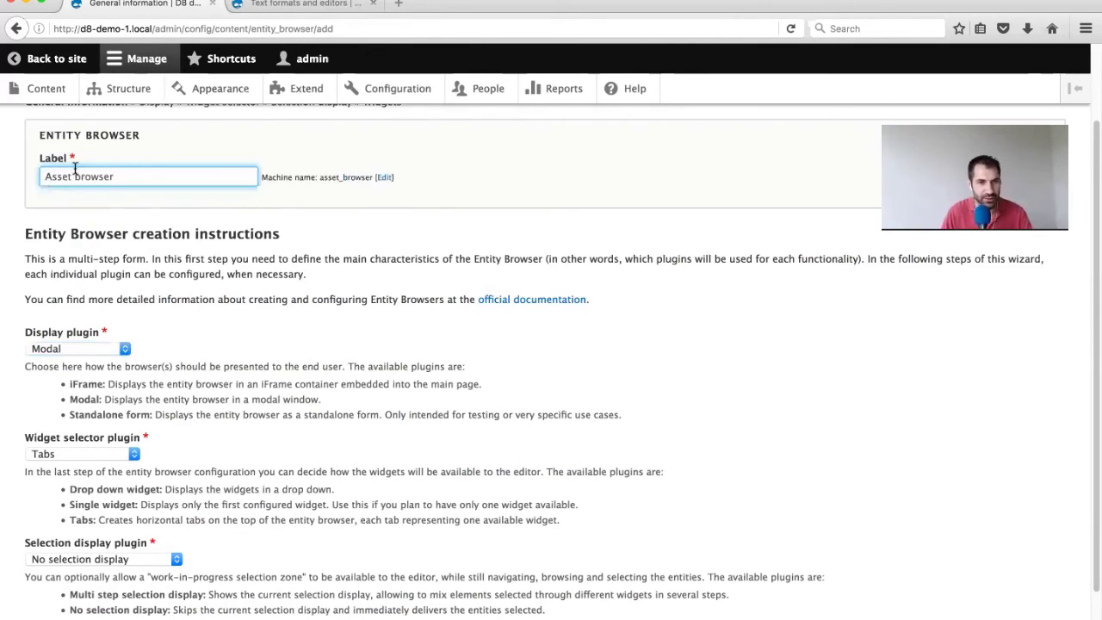
left_click(114, 348)
left_click(52, 364)
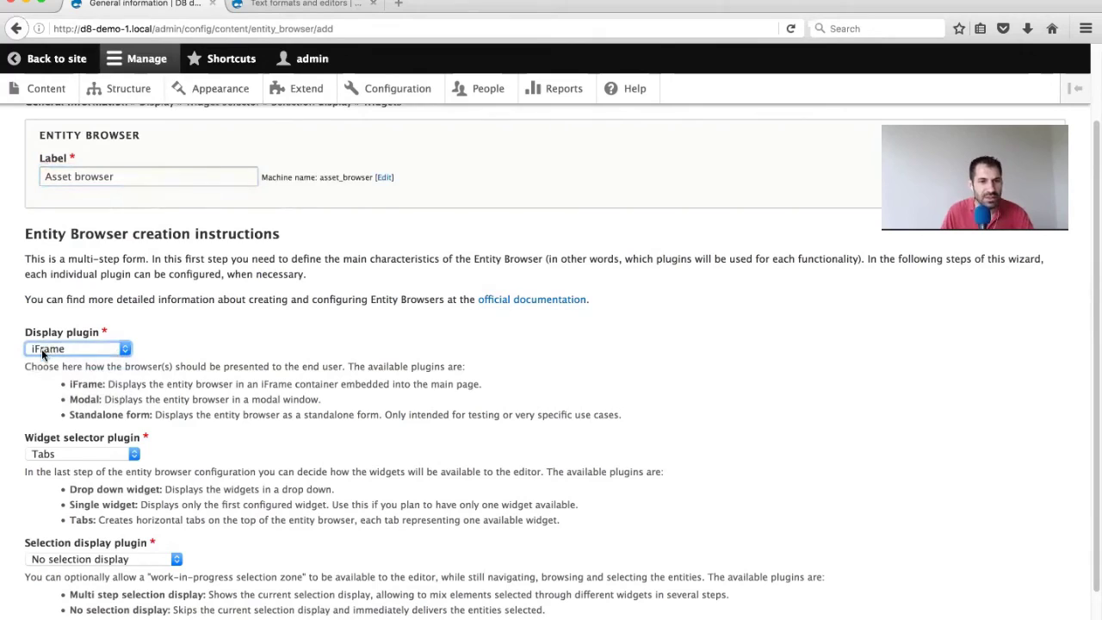
left_click(93, 354)
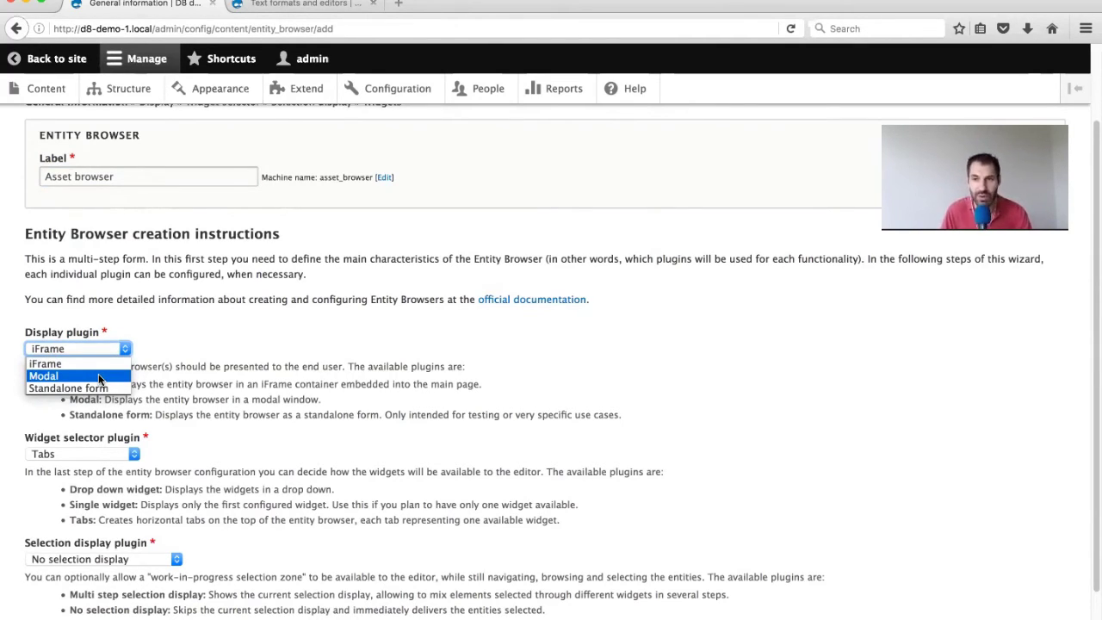
left_click(219, 347)
Keep Tabs as the widget selector and No selection display as the selection display, and continue to the display settings
left_click(116, 455)
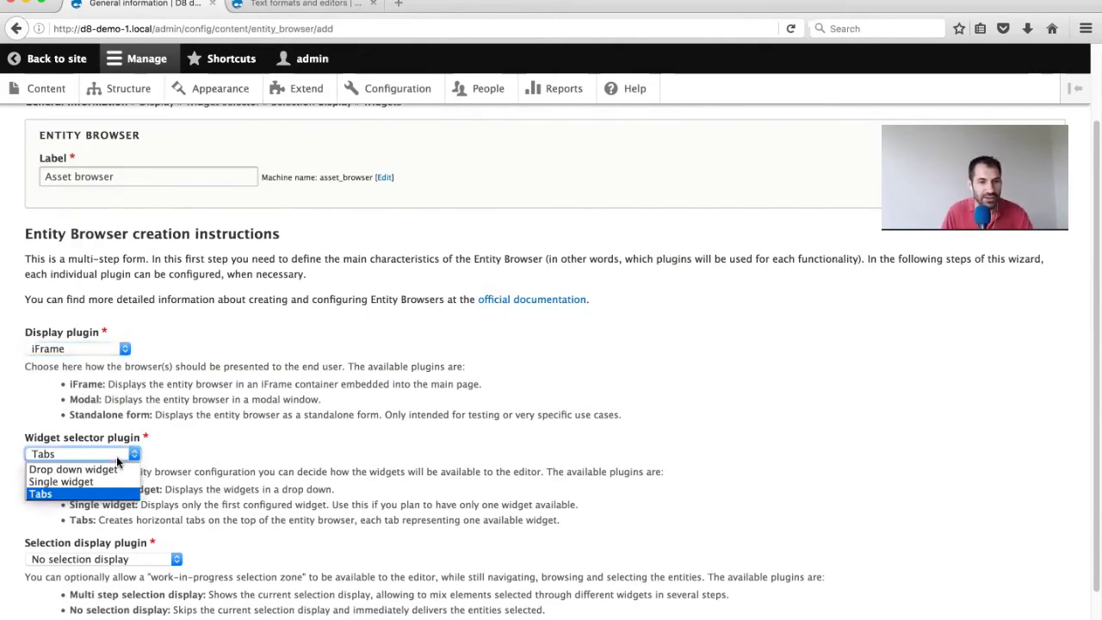
left_click(116, 456)
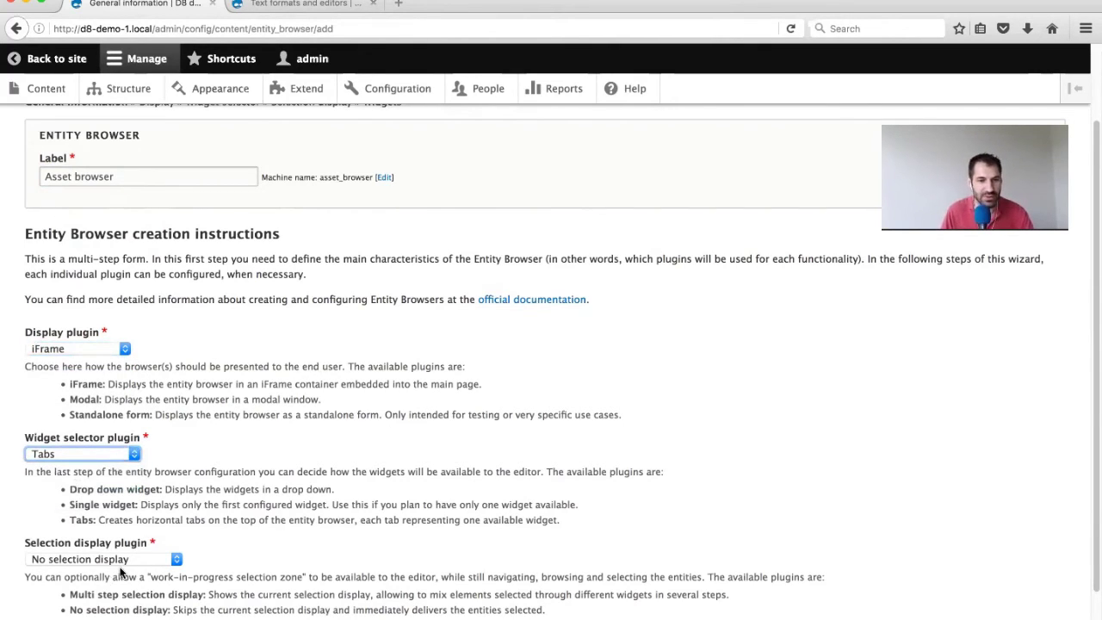
scroll(120, 572, "down", 2)
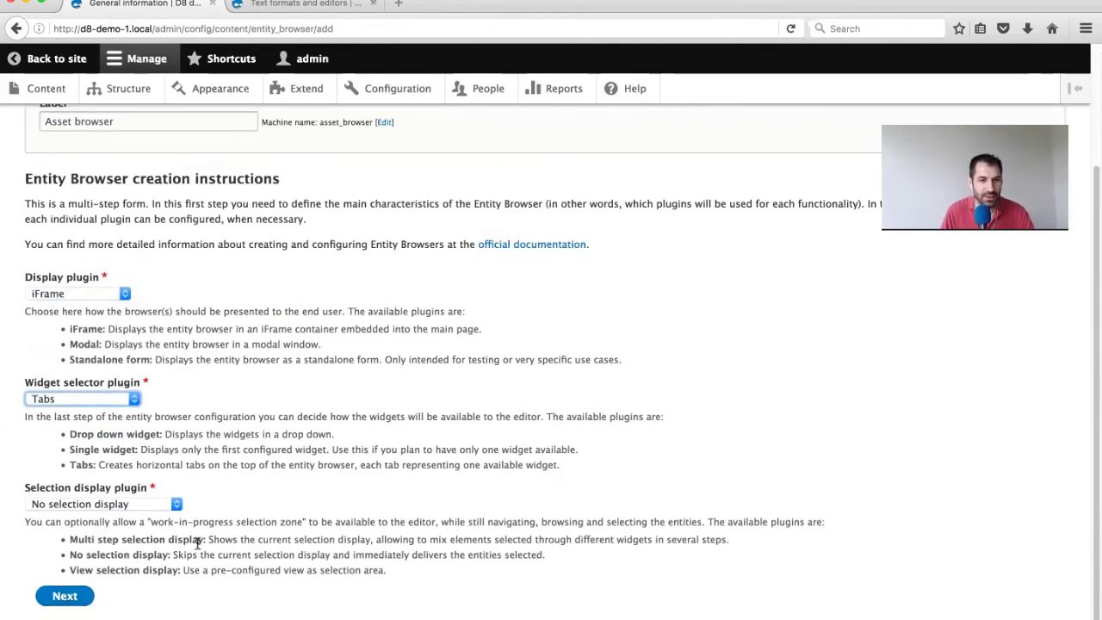
left_click(110, 506)
left_click(110, 506)
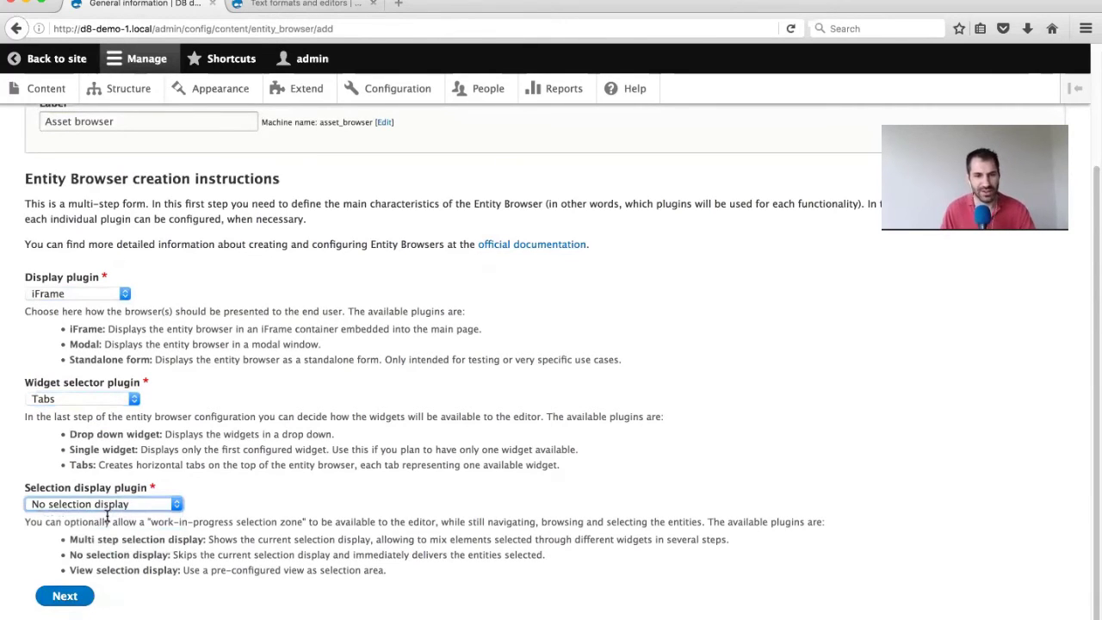
left_click(58, 602)
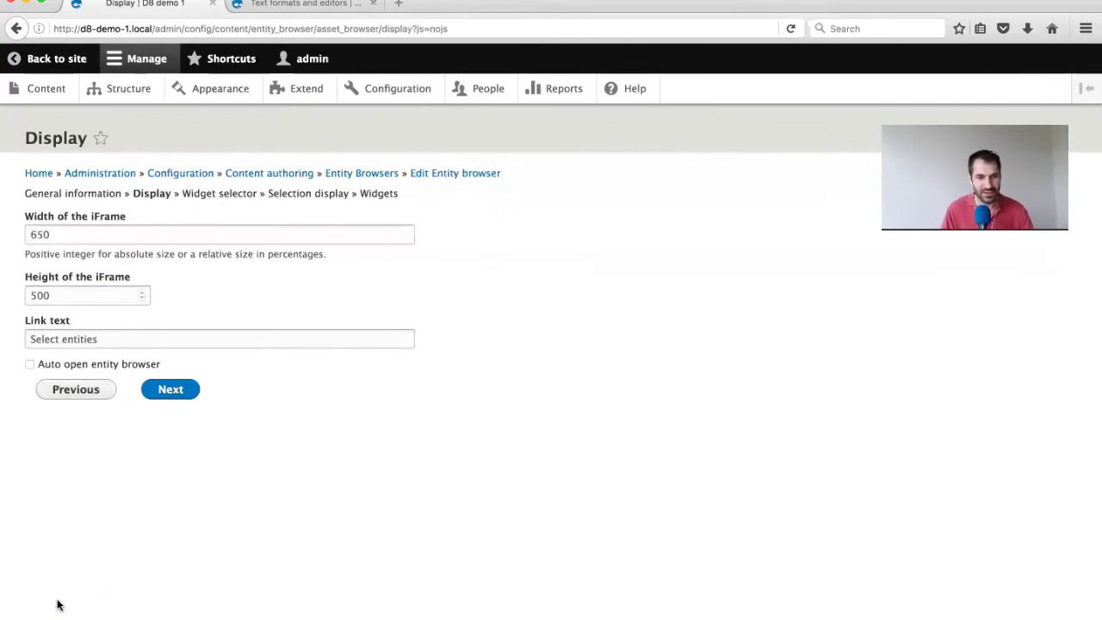
Enable auto open for the entity browser, keep the "Select entities" link text, and continue to the widgets configuration
left_click(55, 370)
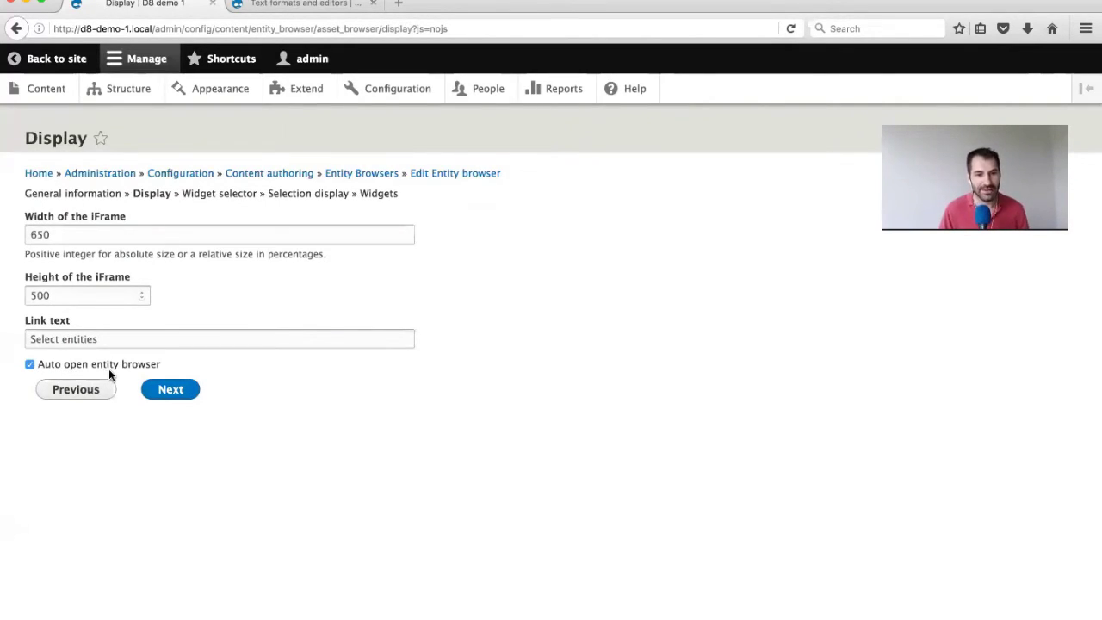
triple_click(295, 345)
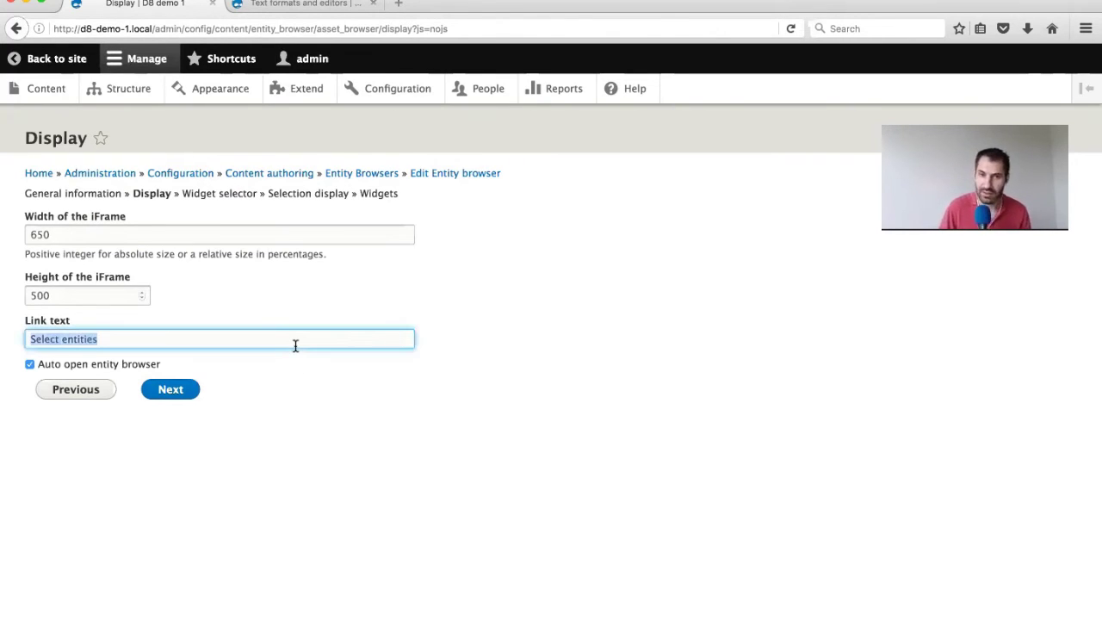
left_click(263, 414)
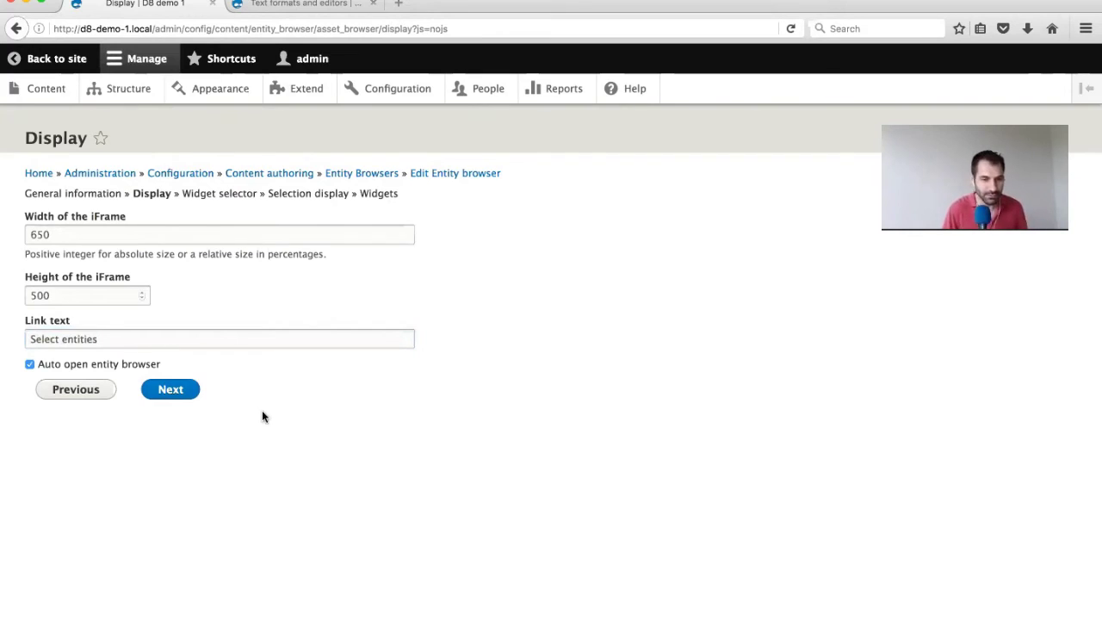
left_click(191, 394)
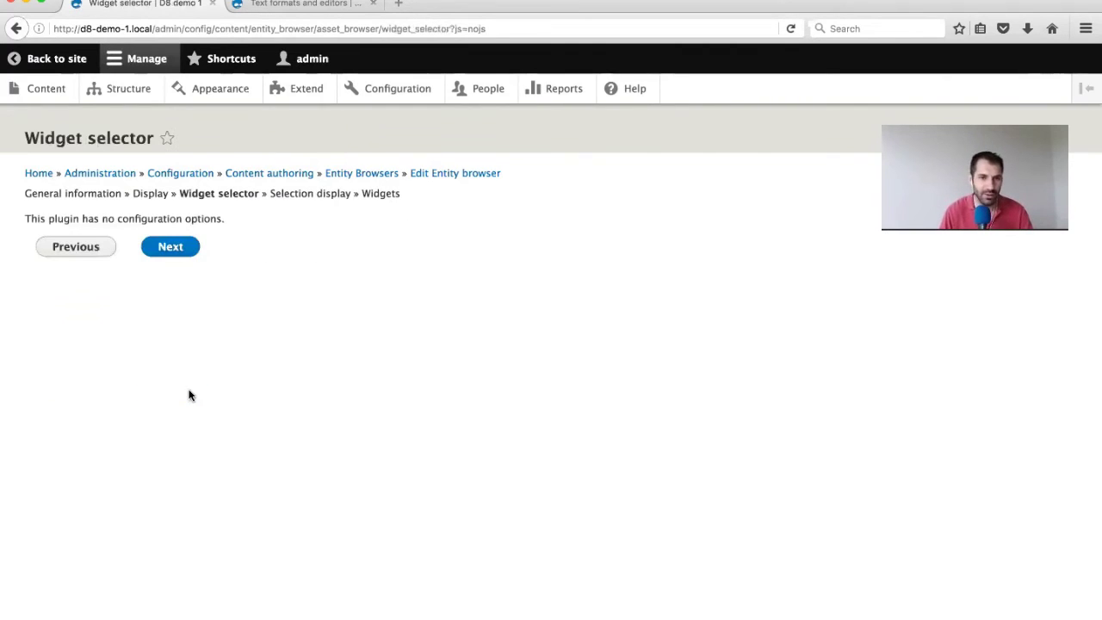
left_click(168, 250)
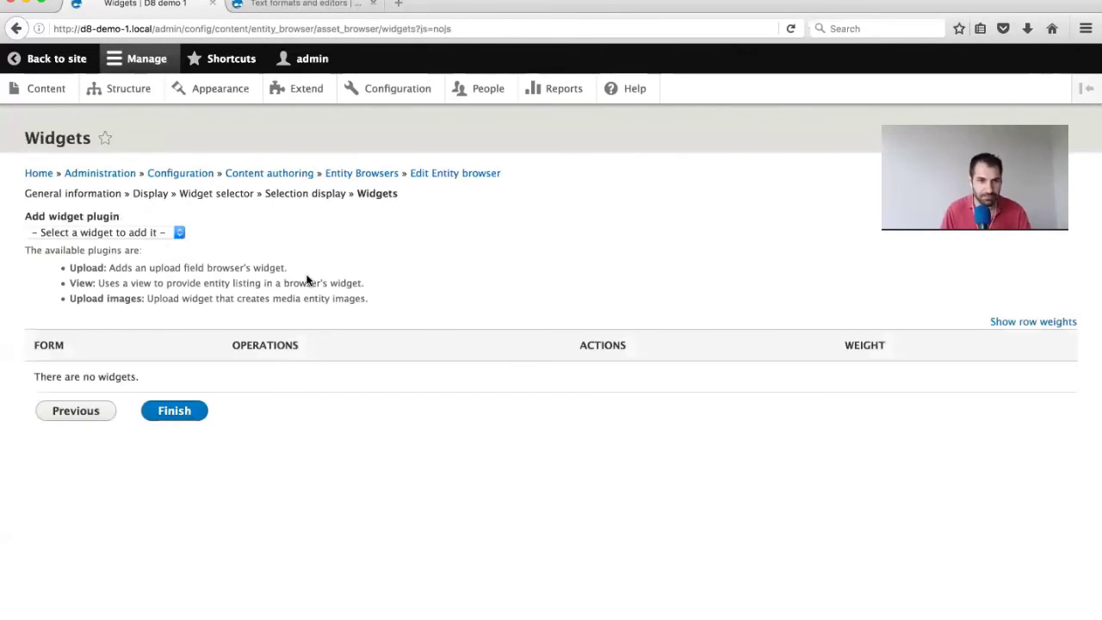
Add an Upload images widget to the entity browser and label it "Upload images"
left_click(166, 235)
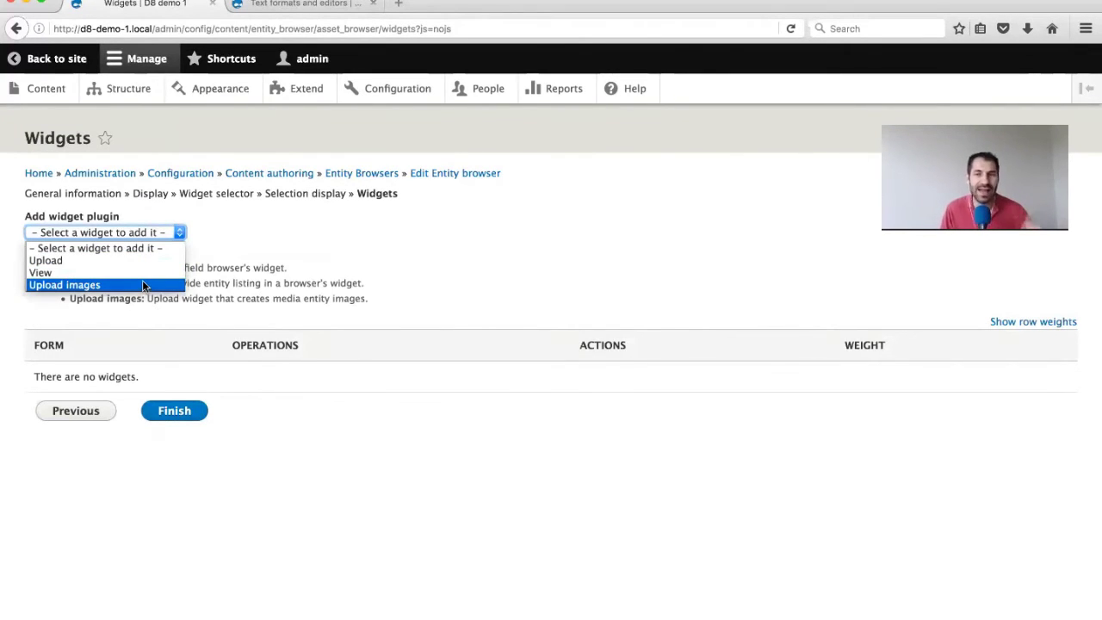
left_click(146, 285)
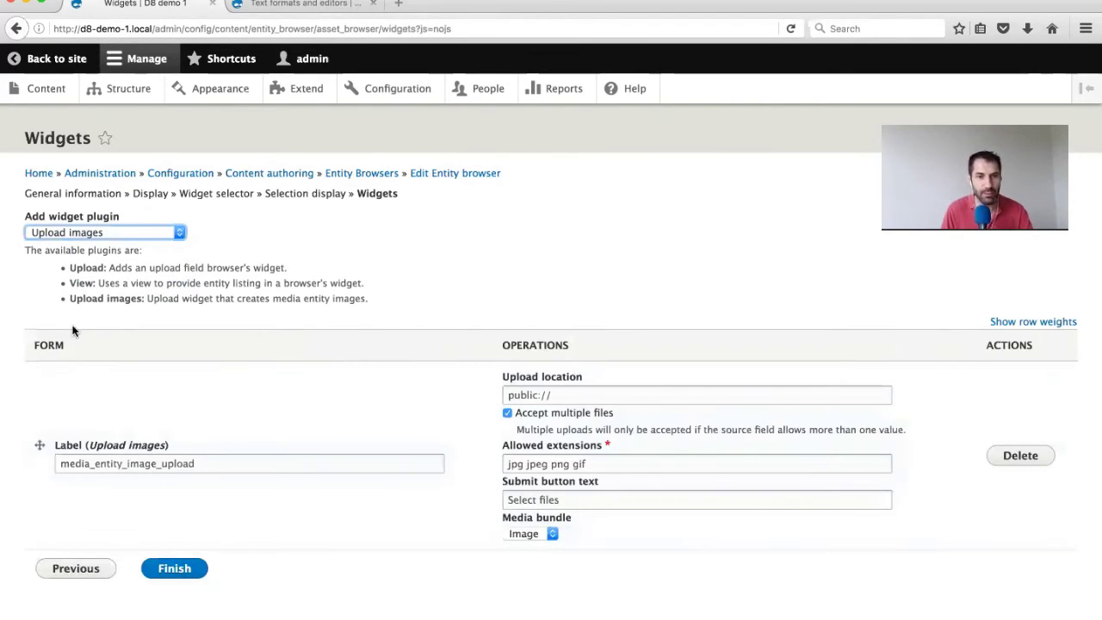
triple_click(210, 465)
type("Upload images")
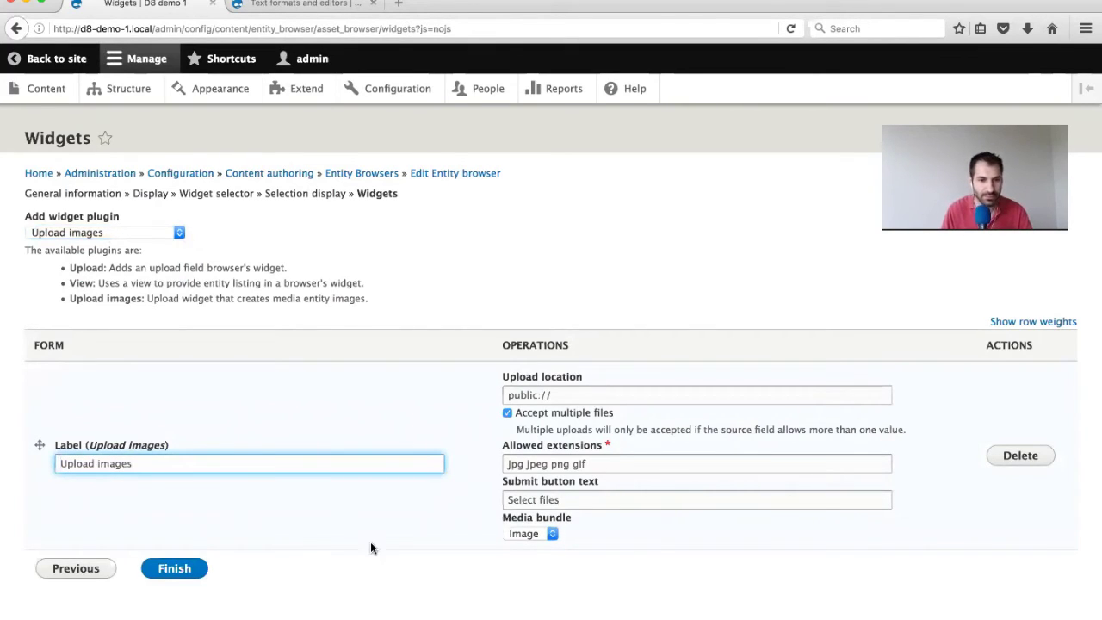
Add a View widget that uses the "Asset browser : Entity browser" display, and finish the entity browser
left_click(159, 232)
left_click(134, 273)
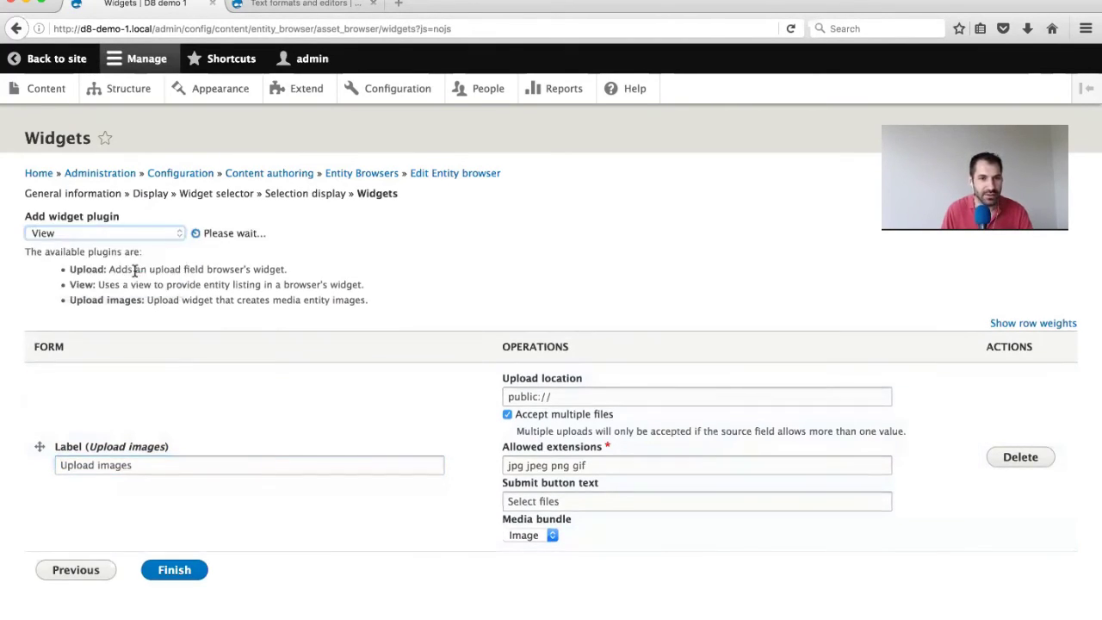
scroll(297, 401, "down", 2)
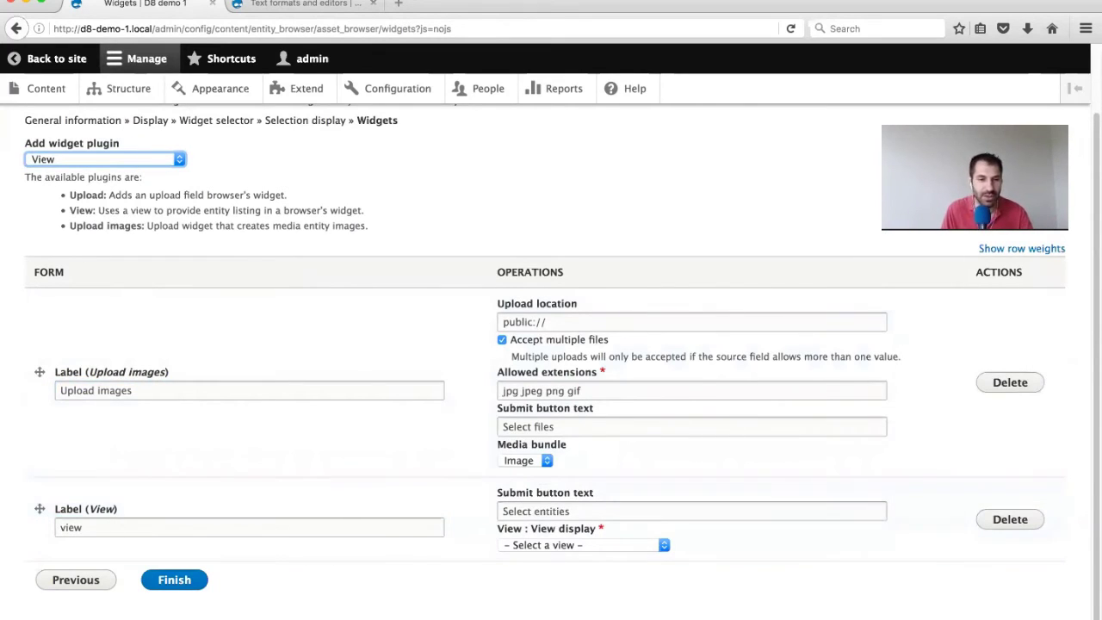
left_click(565, 545)
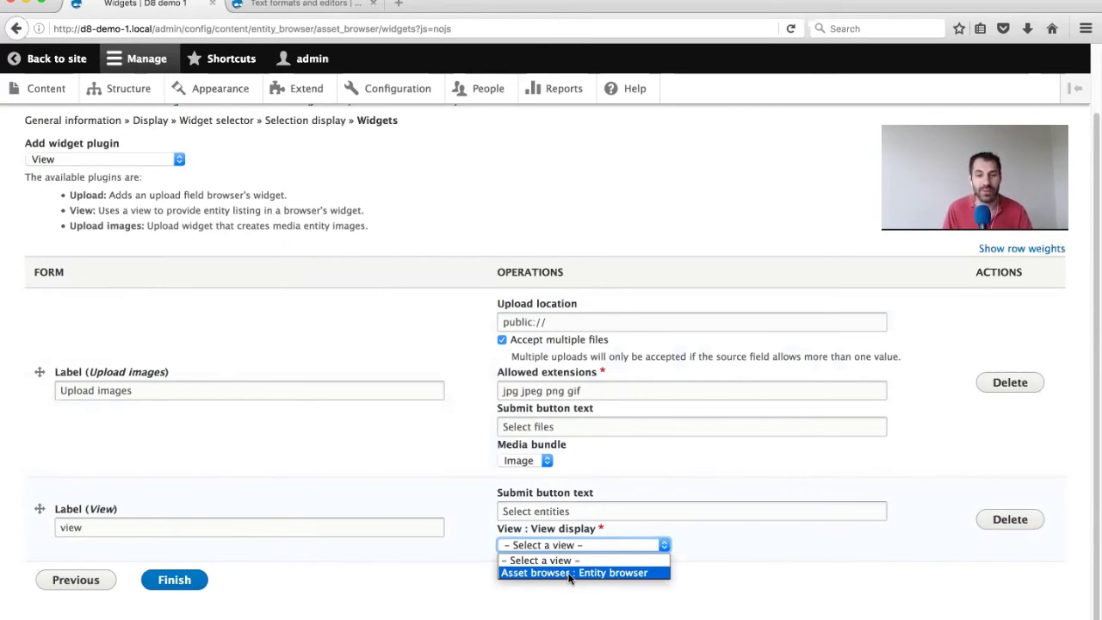
left_click(568, 575)
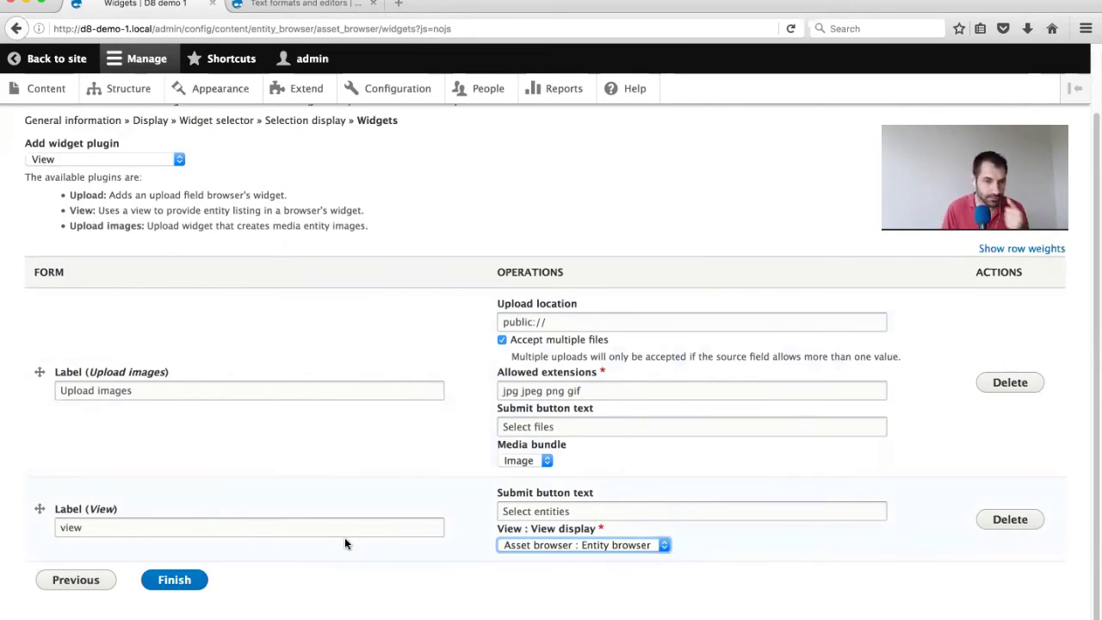
left_click(176, 581)
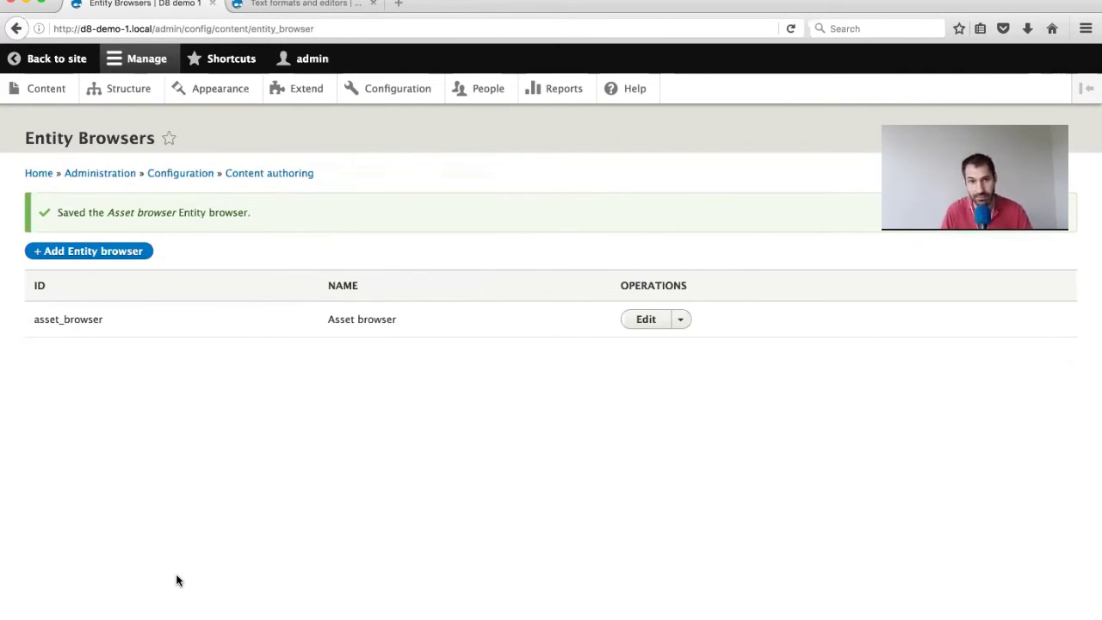
Edit the Media text editor embed button to use Asset browser as its entity browser, and save it
left_click(259, 174)
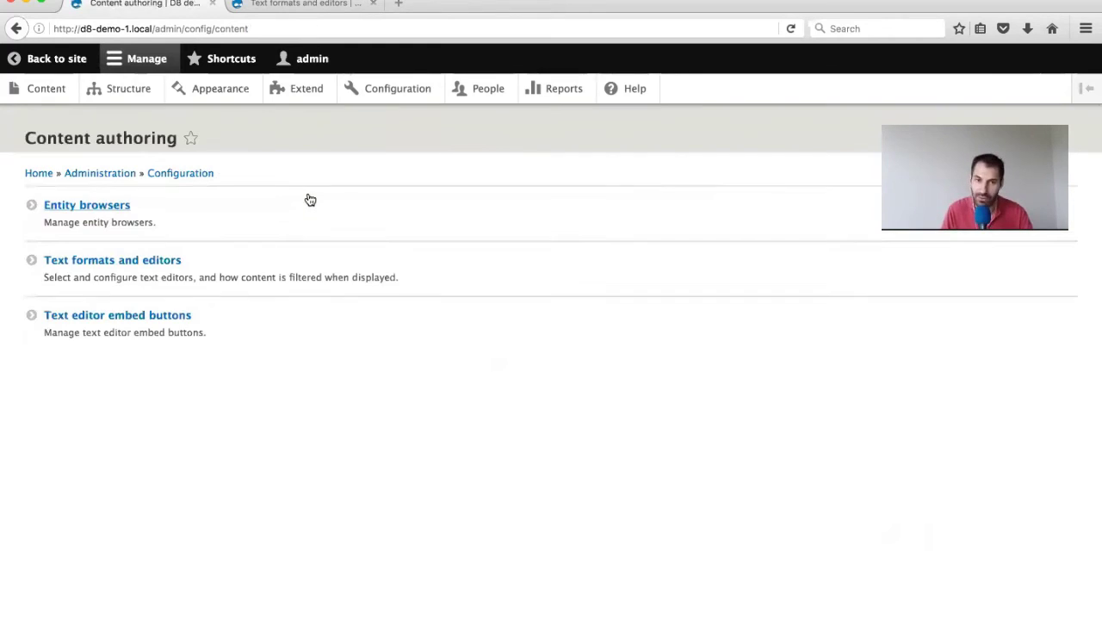
left_click(146, 323)
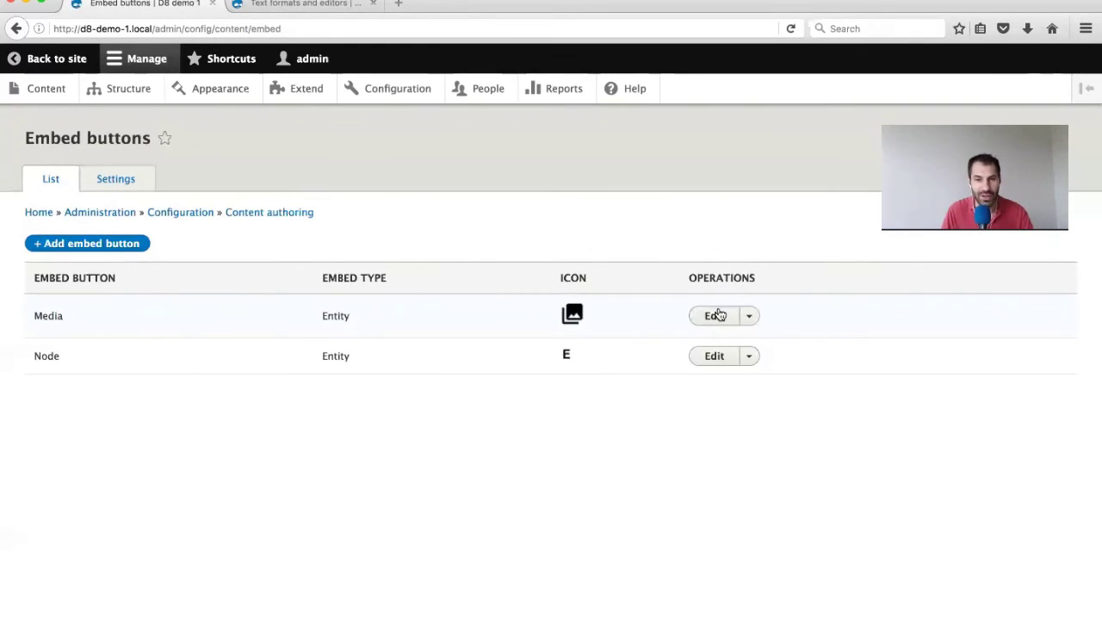
left_click(715, 315)
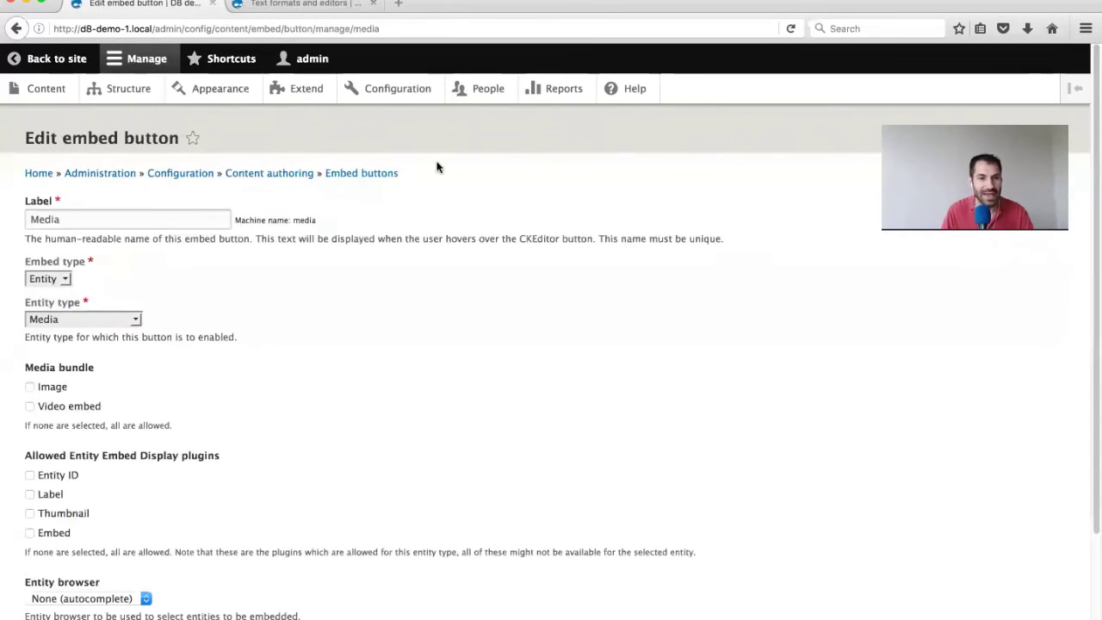
scroll(250, 211, "down", 3)
left_click(136, 467)
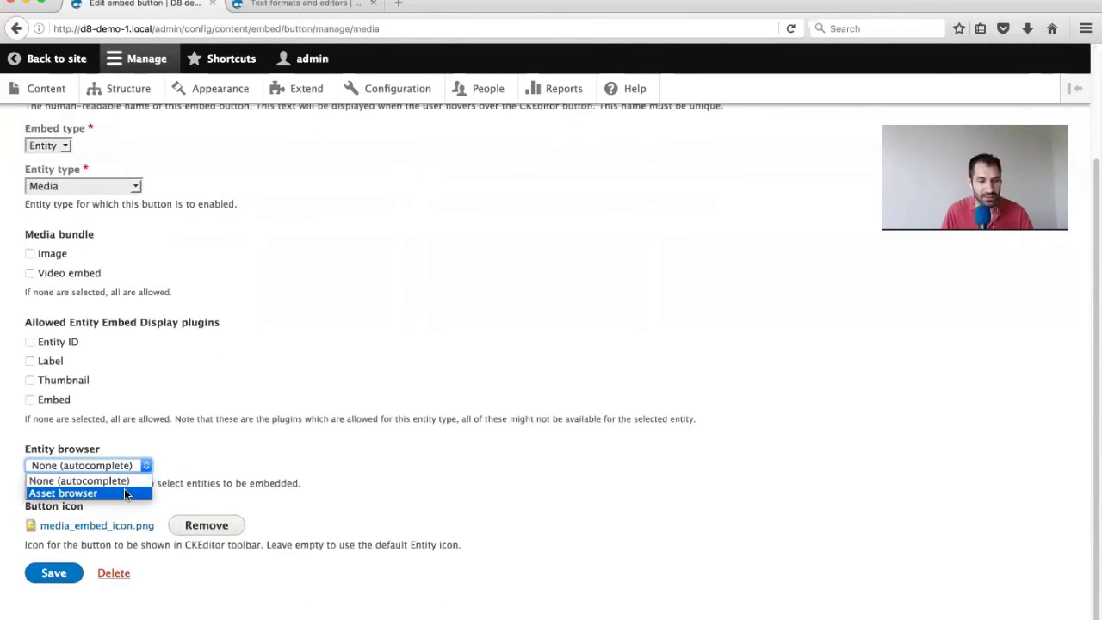
left_click(125, 493)
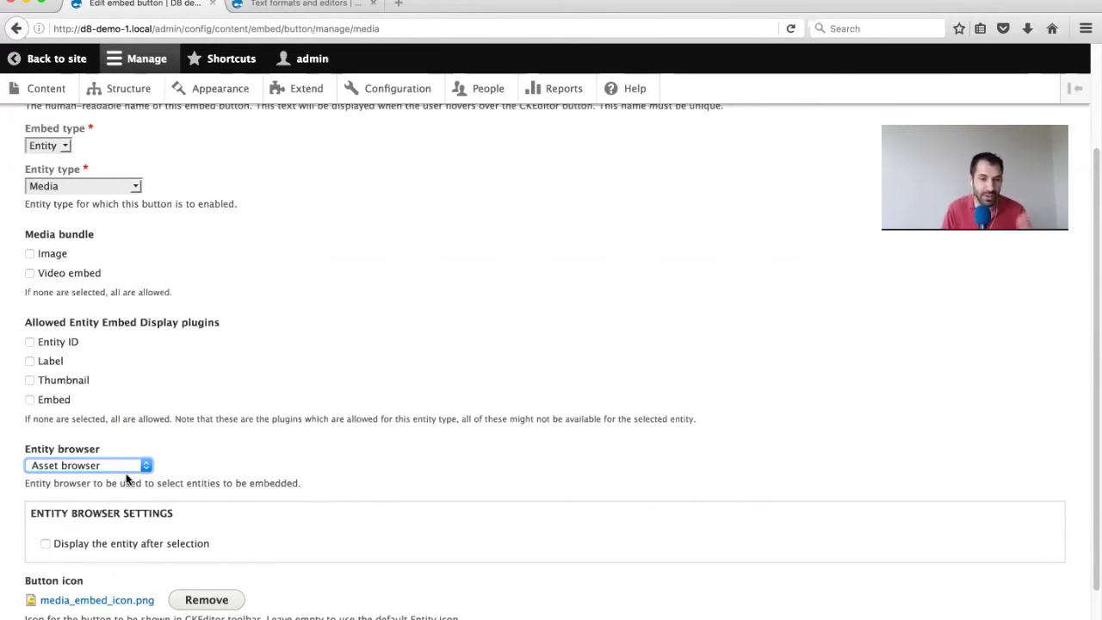
left_click(127, 465)
left_click(61, 492)
scroll(315, 477, "down", 2)
left_click(50, 571)
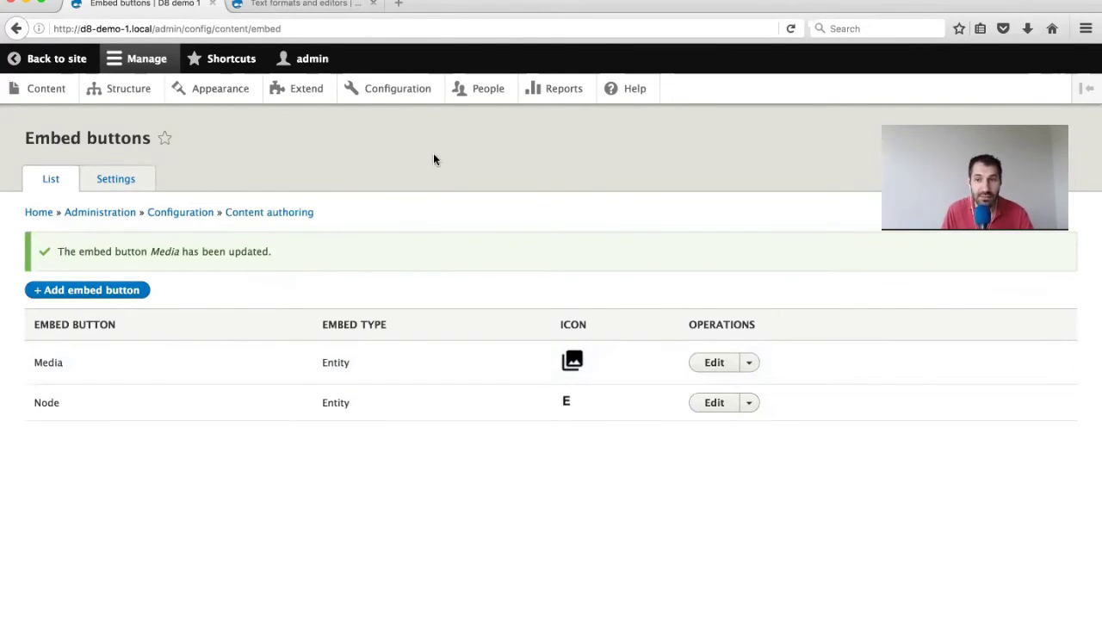
Open Test article for editing and replace the embedded webinar video in its body with an empty line
left_click(44, 88)
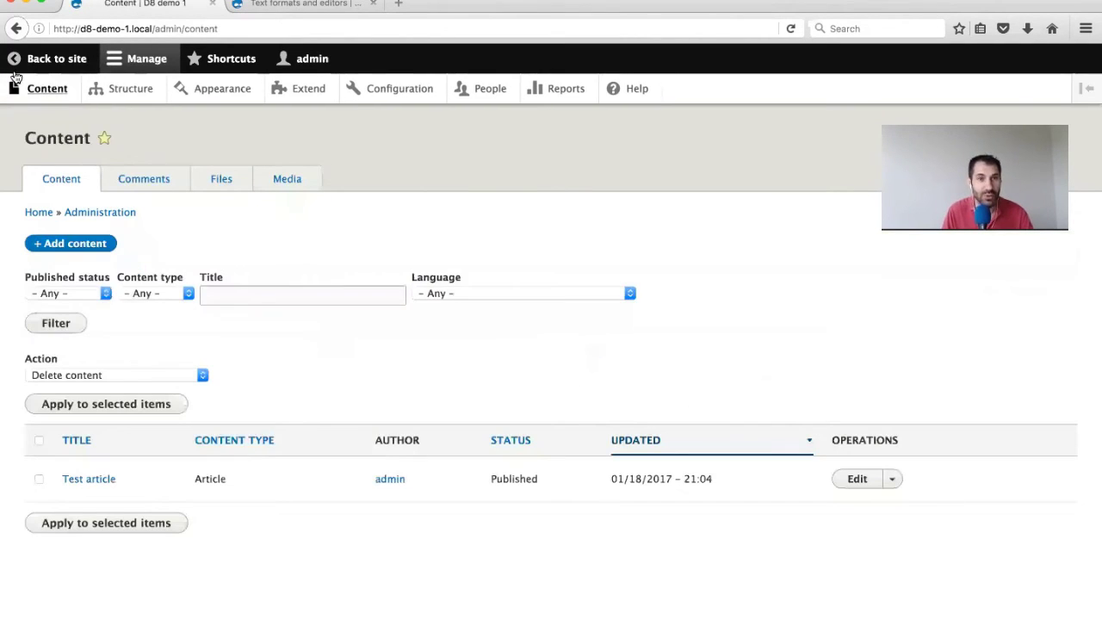
left_click(865, 480)
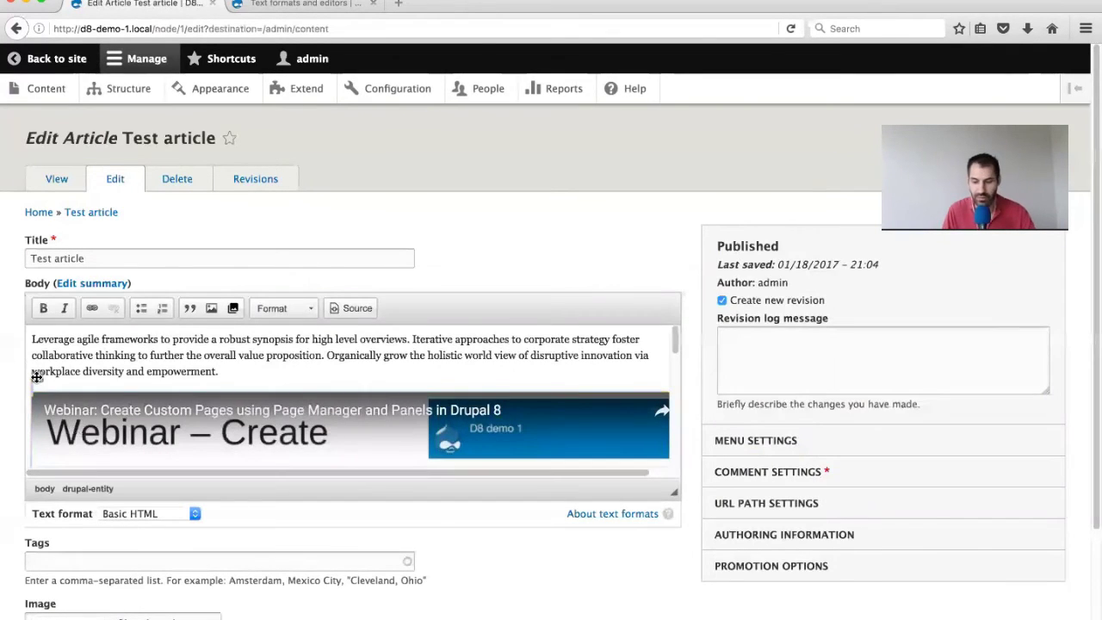
left_click(257, 385)
key("Return")
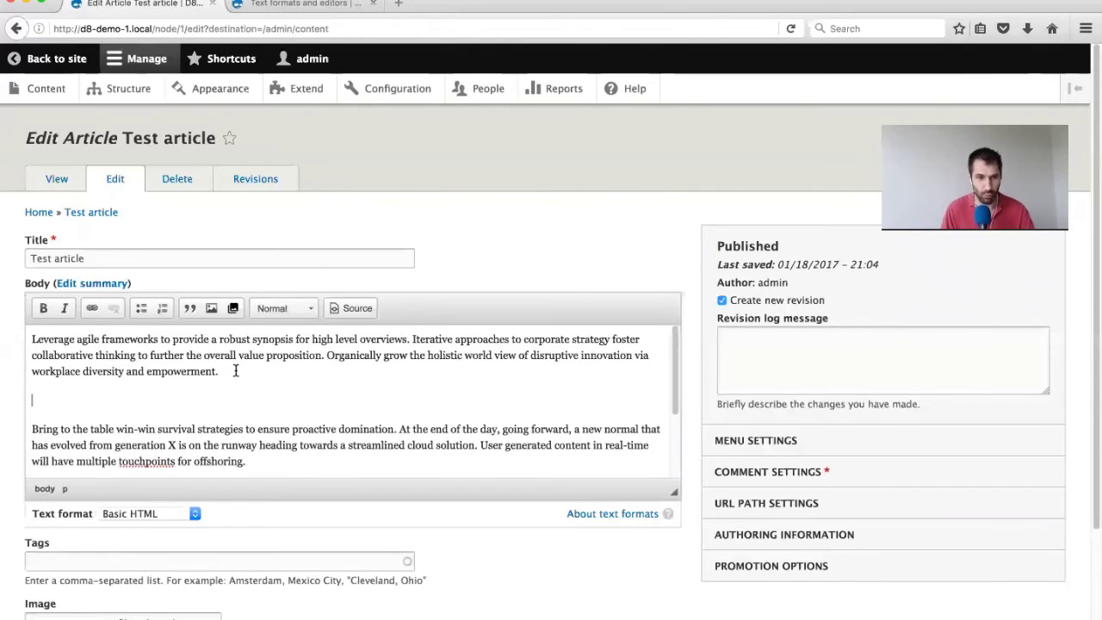
Start a media embed on the empty body line and select the existing Drupalicon entity from the asset browser's view
left_click(232, 308)
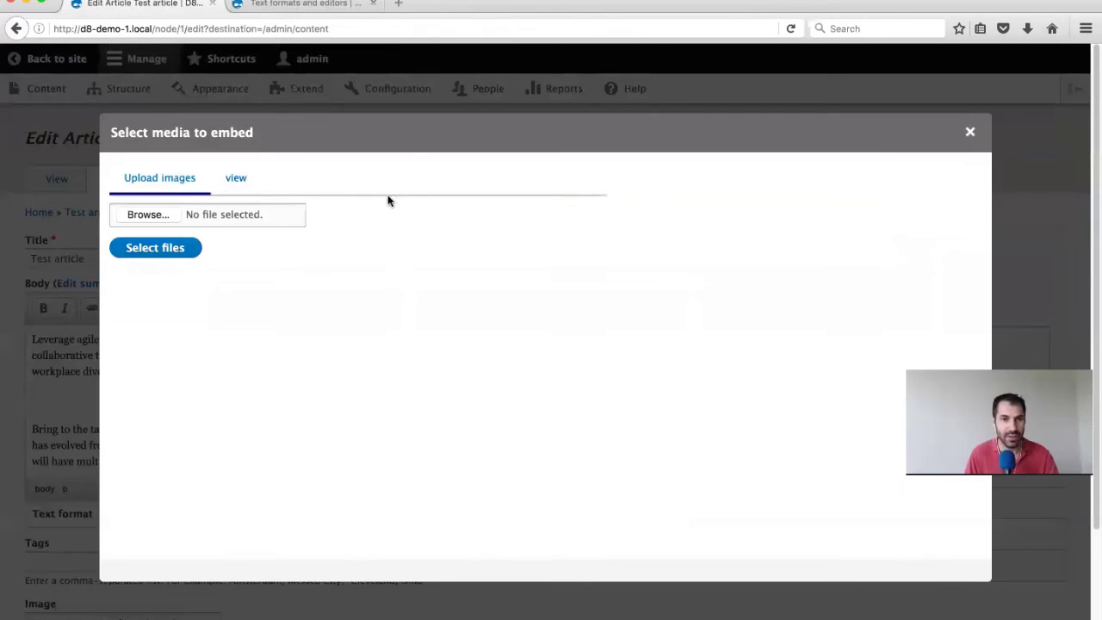
left_click(156, 216)
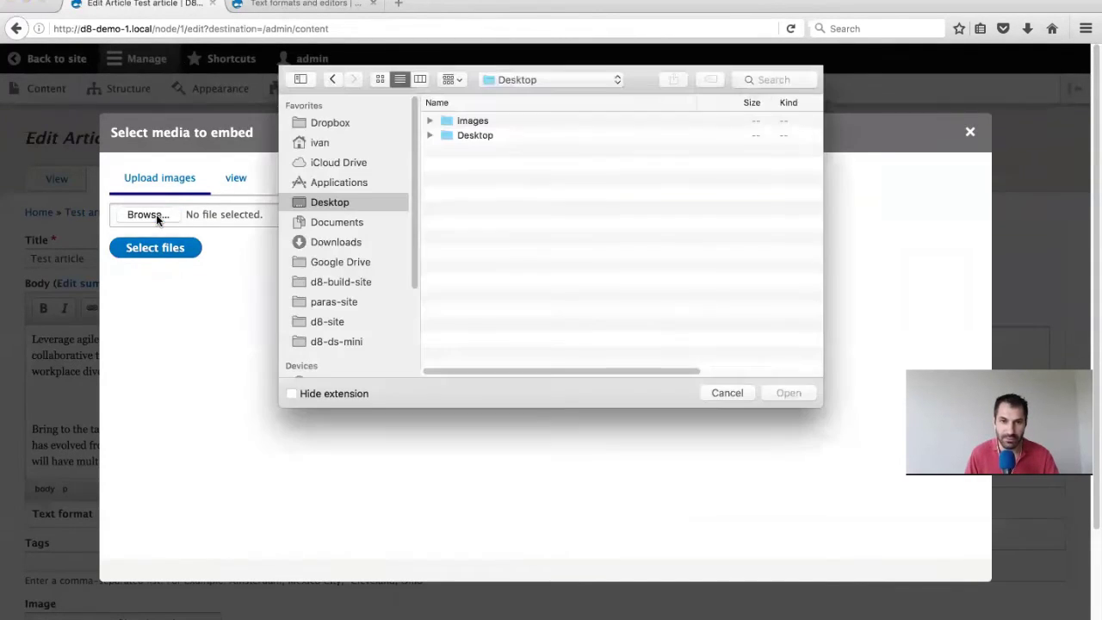
key("Escape")
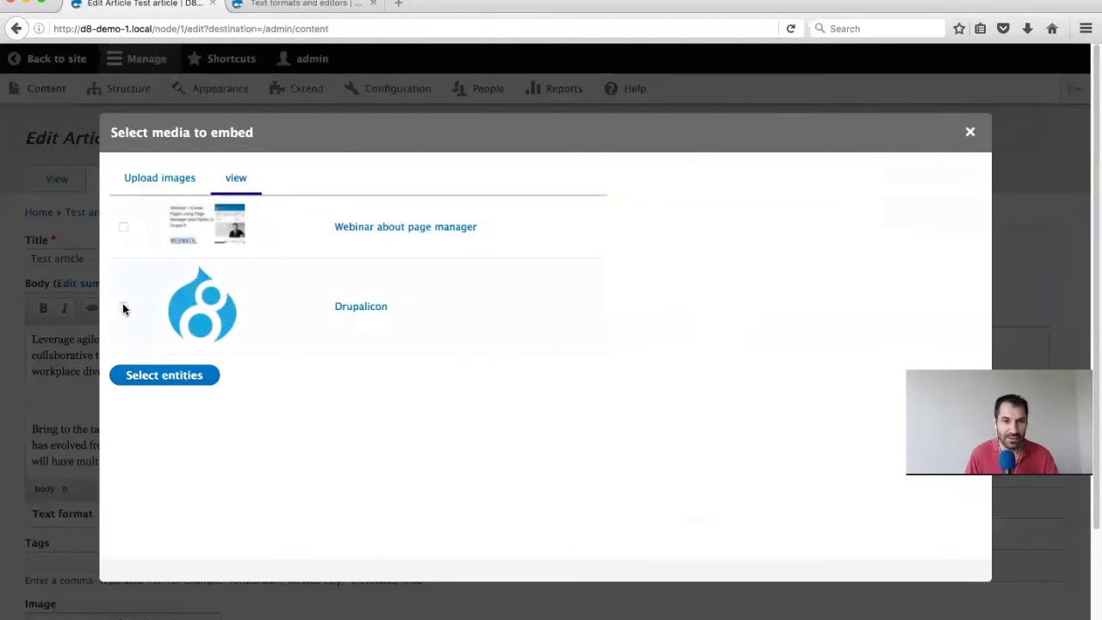
left_click(123, 308)
left_click(164, 378)
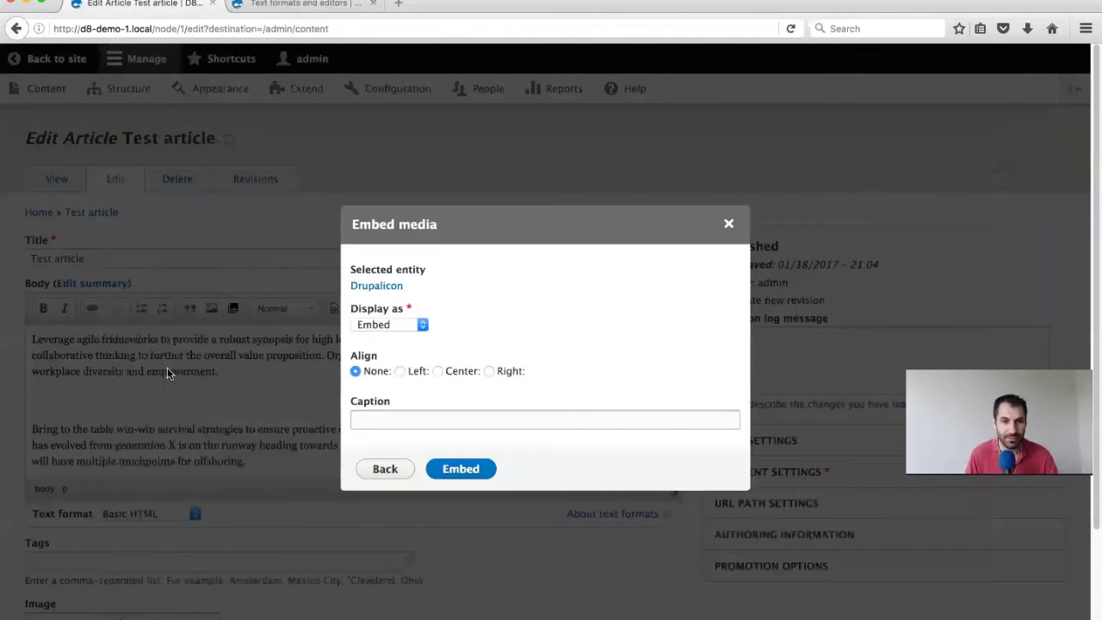
Embed the Drupalicon displayed as Thumbnail with the Thumbnail (100×100) image style
left_click(392, 325)
left_click(394, 374)
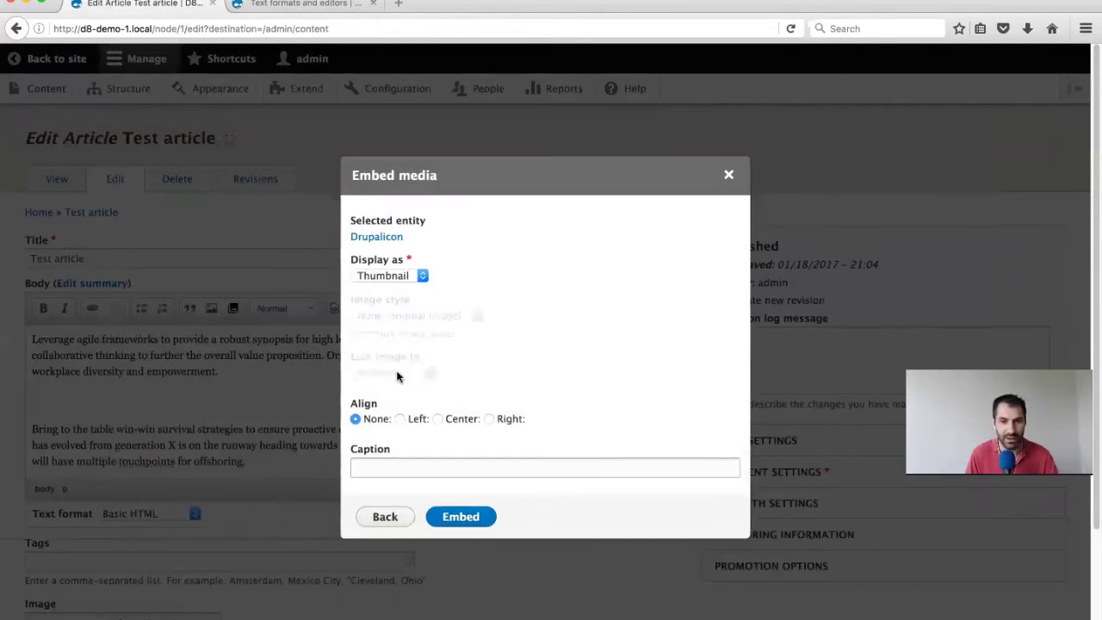
left_click(402, 315)
left_click(396, 369)
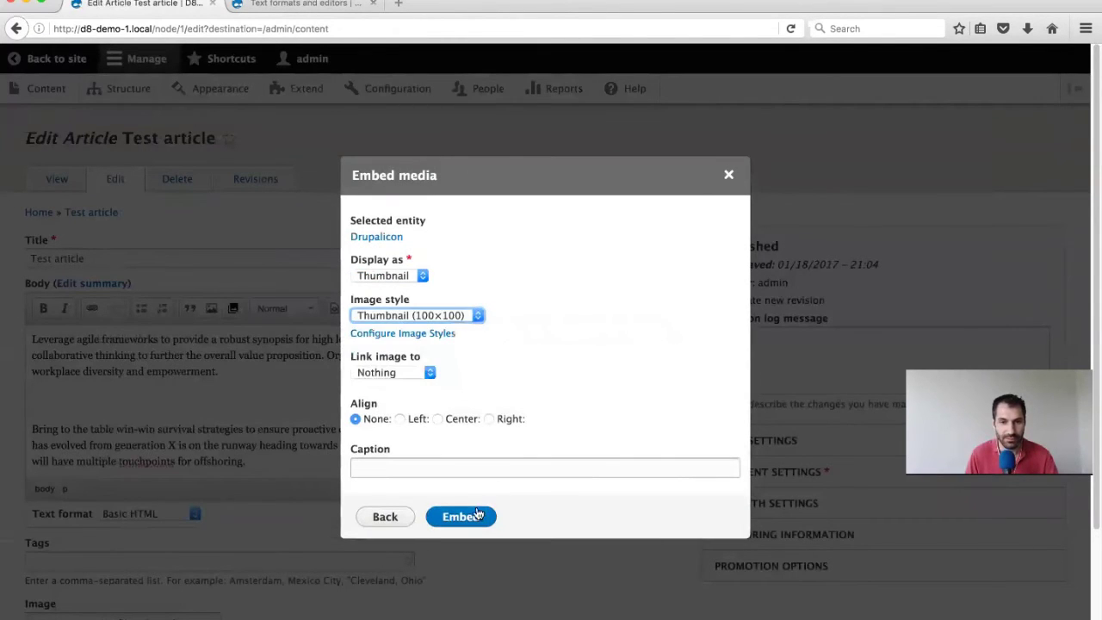
left_click(478, 516)
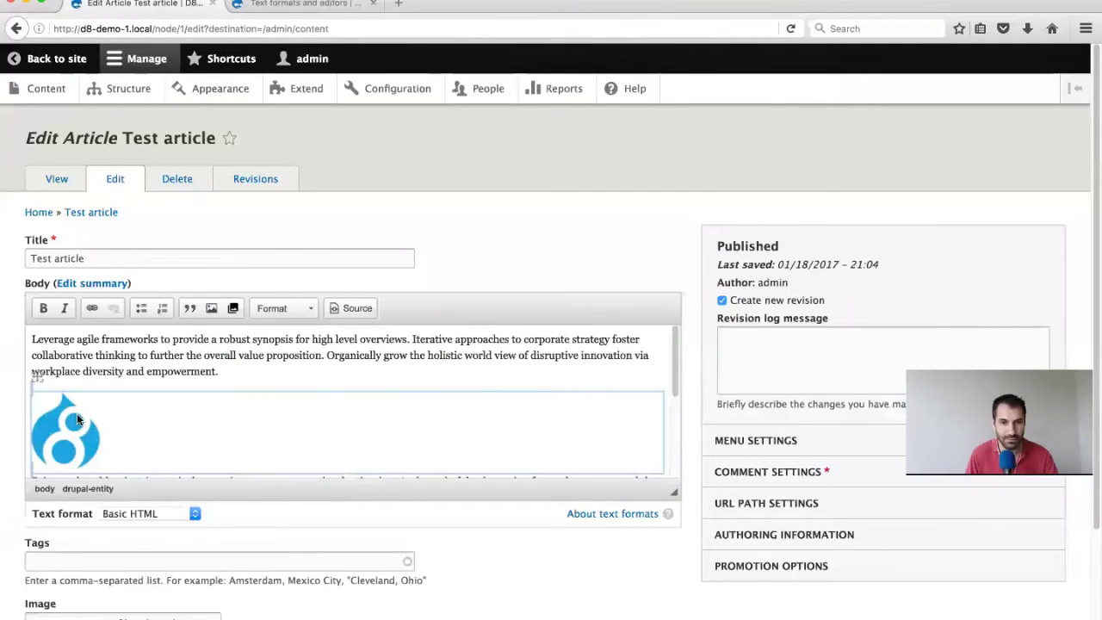
Review the embedded Drupalicon's settings and the media selection dialog for a new embed, closing both without changes
left_click(234, 308)
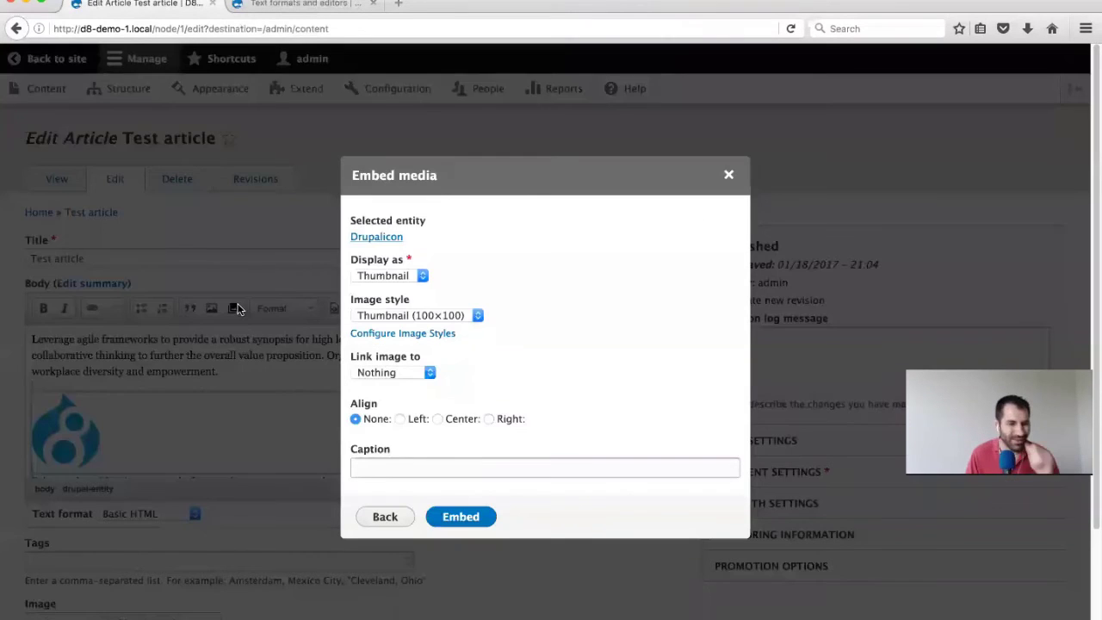
left_click(728, 175)
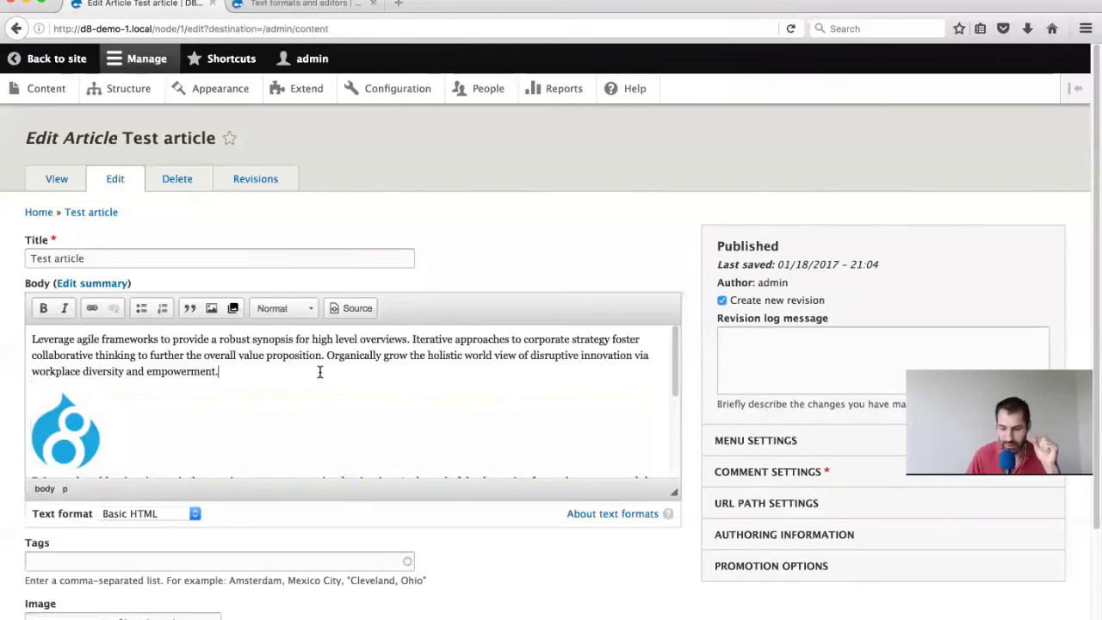
left_click(234, 309)
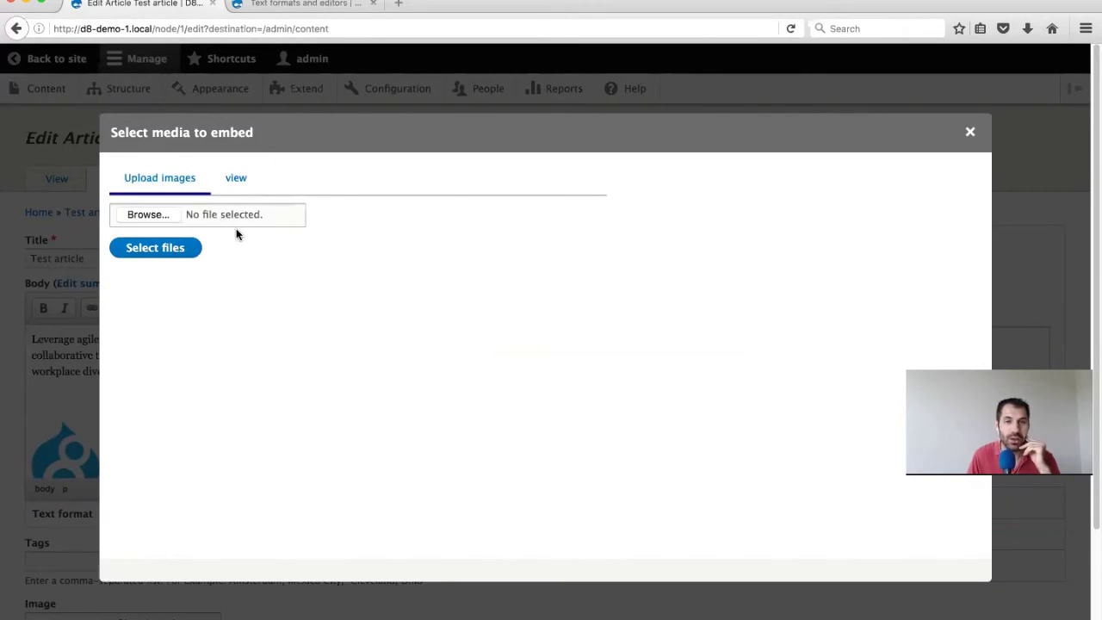
left_click(970, 134)
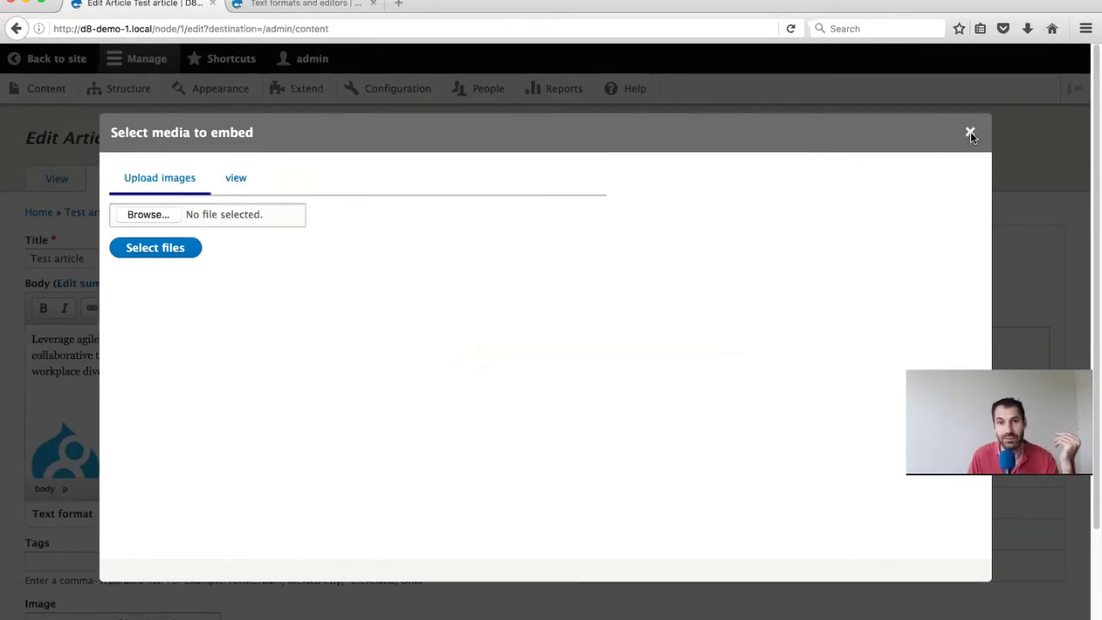
Open the widget configuration of the Asset browser entity browser
left_click(389, 97)
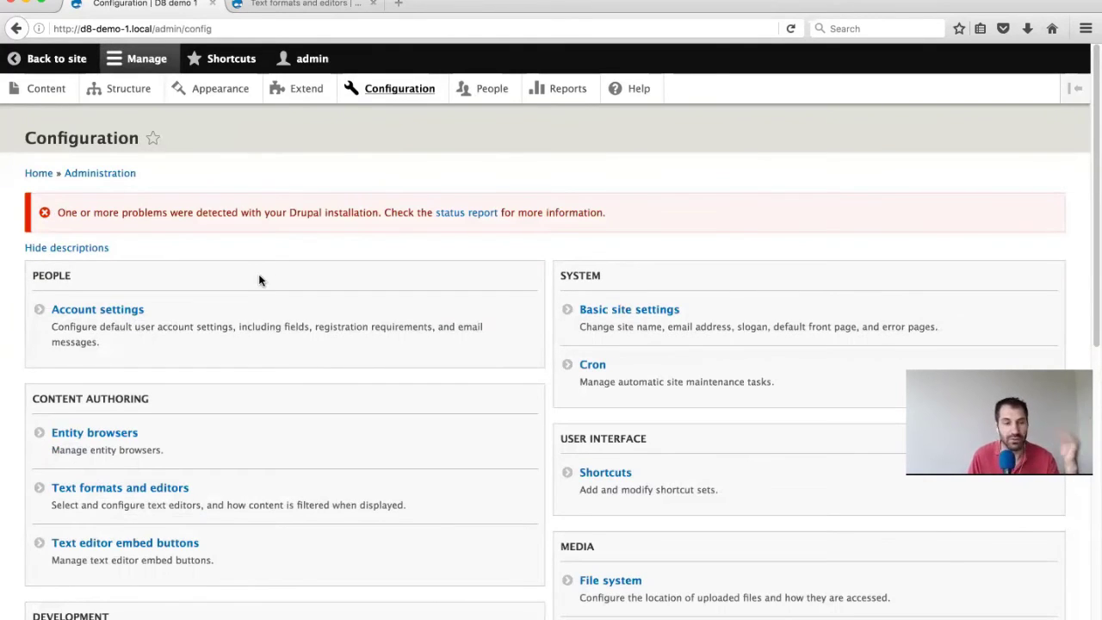
scroll(275, 267, "down", 1)
left_click(108, 402)
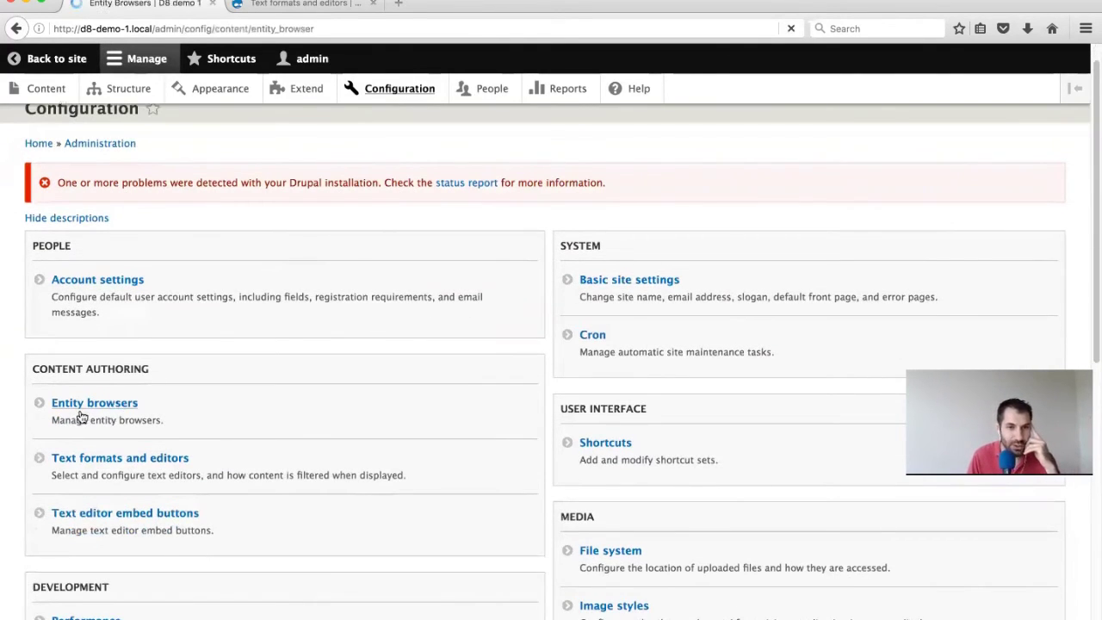
left_click(651, 277)
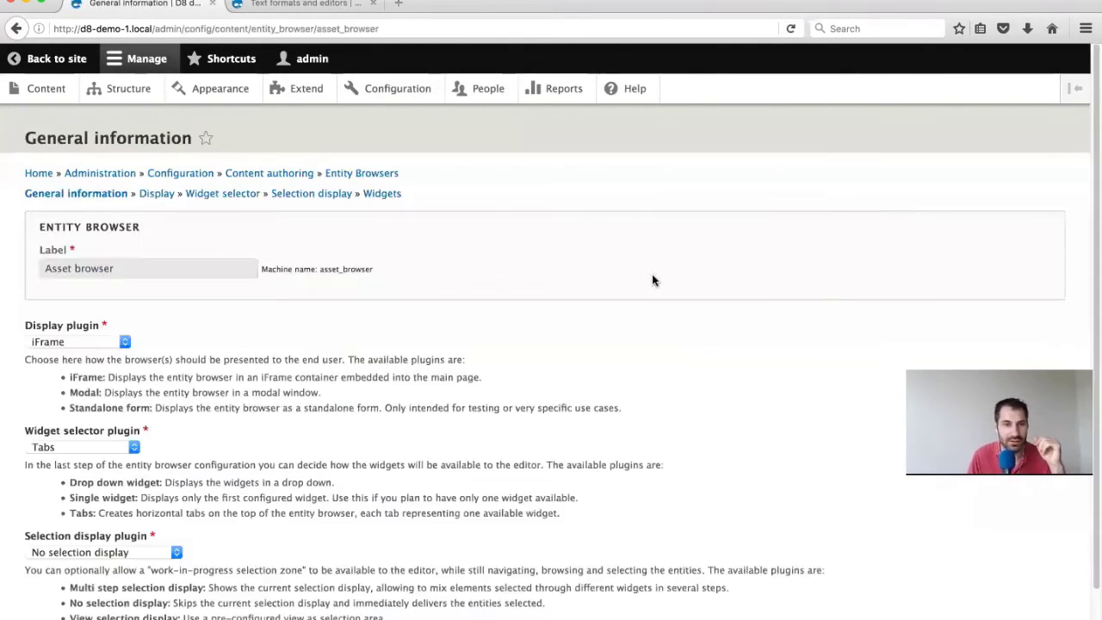
left_click(376, 193)
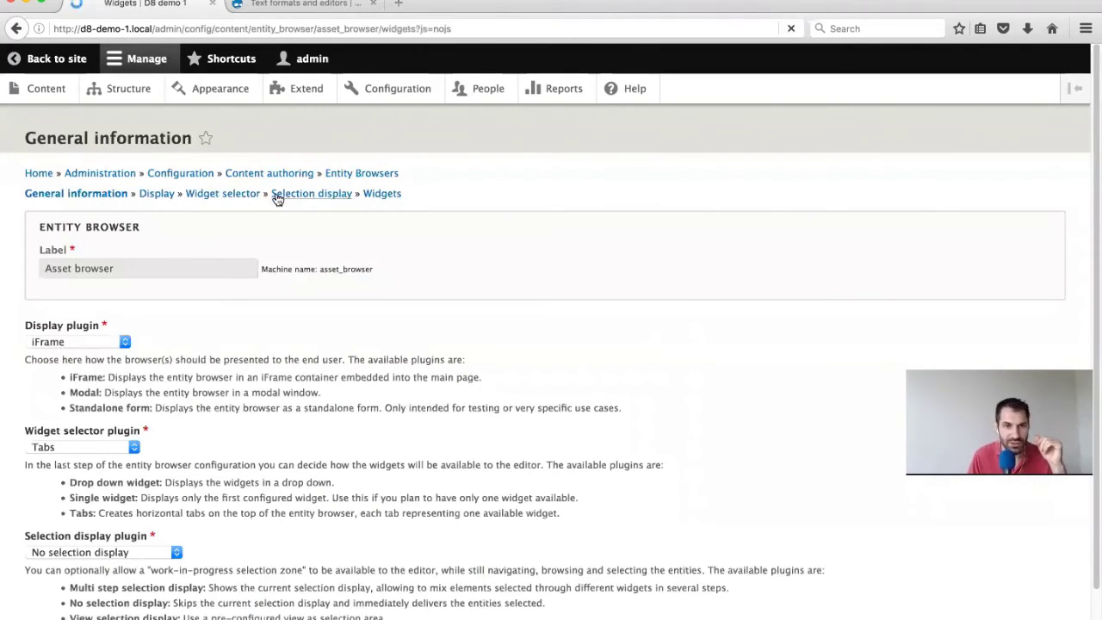
Try adding an Upload widget to the Asset browser and delete it again
left_click(134, 232)
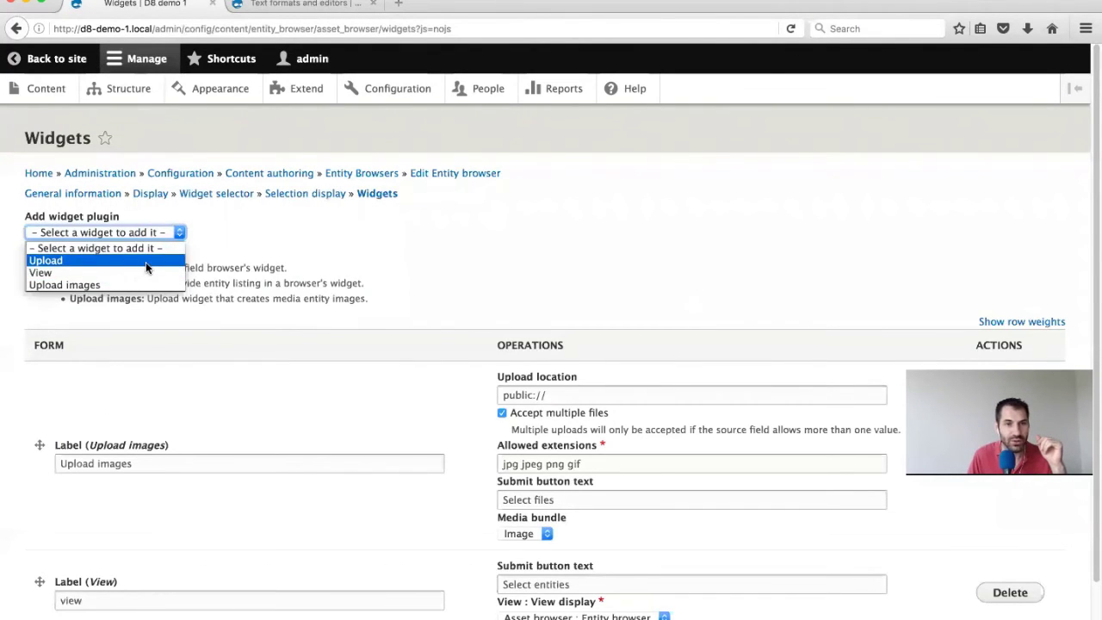
left_click(147, 263)
scroll(331, 348, "down", 5)
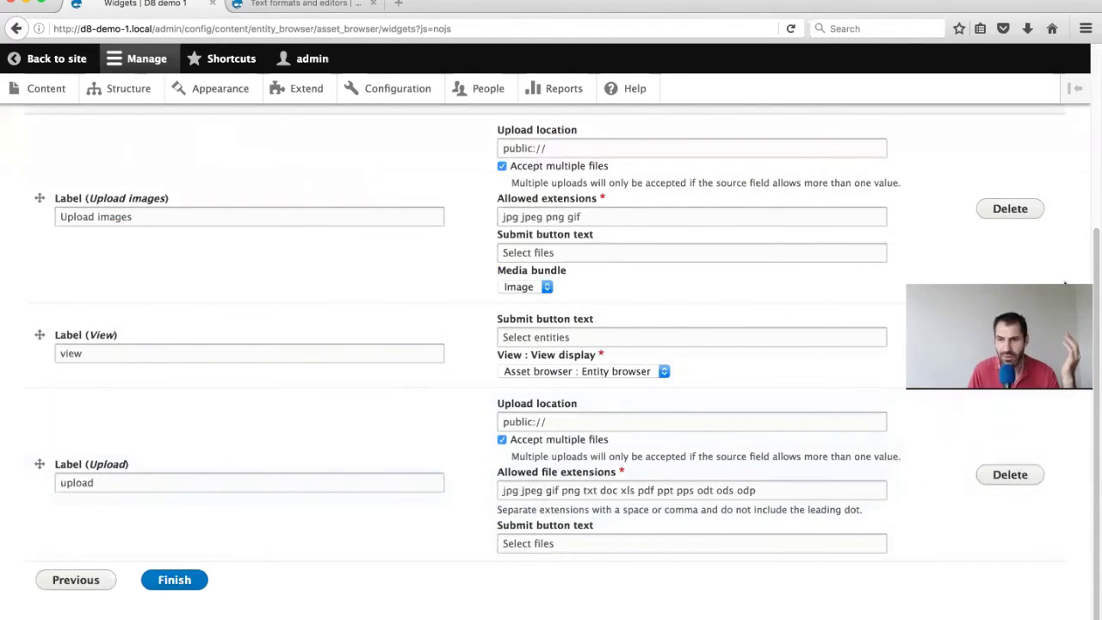
left_click(1014, 477)
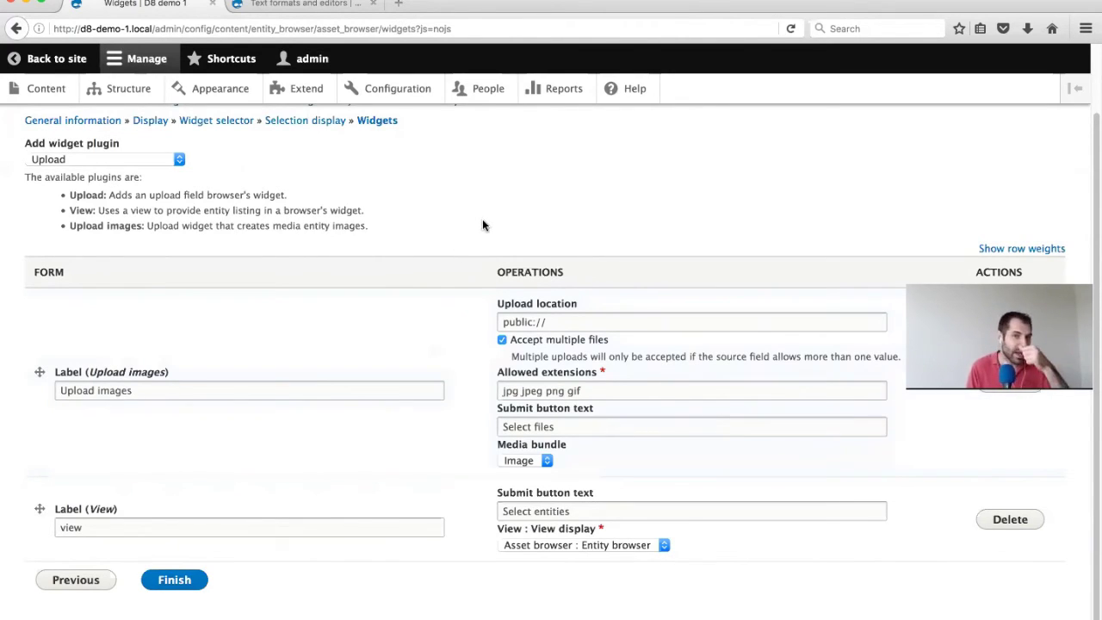
Enable the View media permission for the Anonymous user role in the site's permissions
left_click(460, 95)
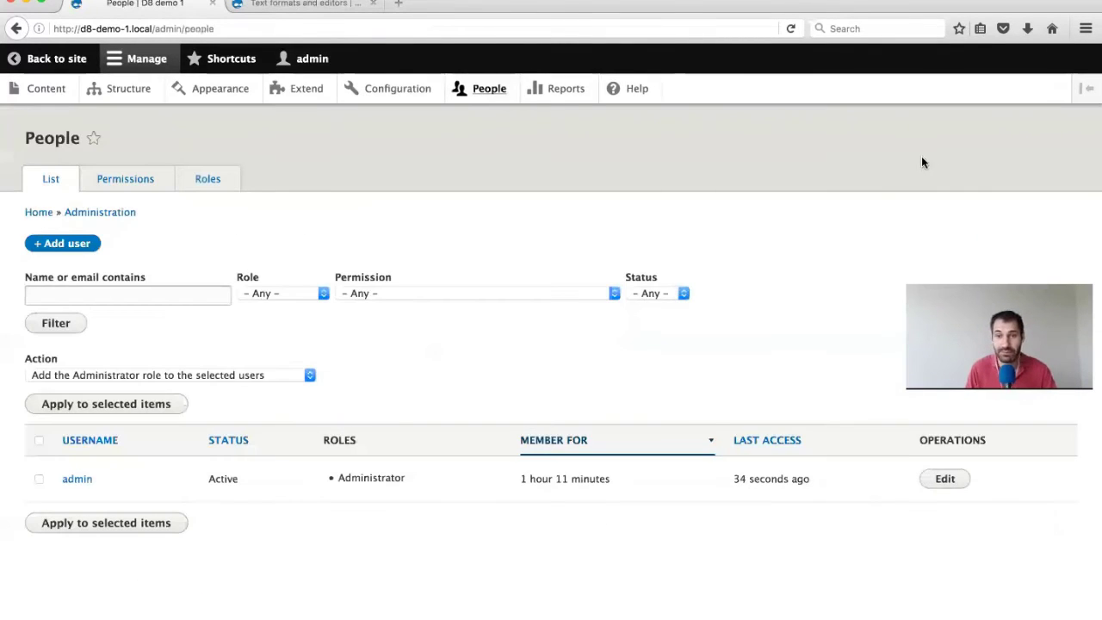
left_click(153, 182)
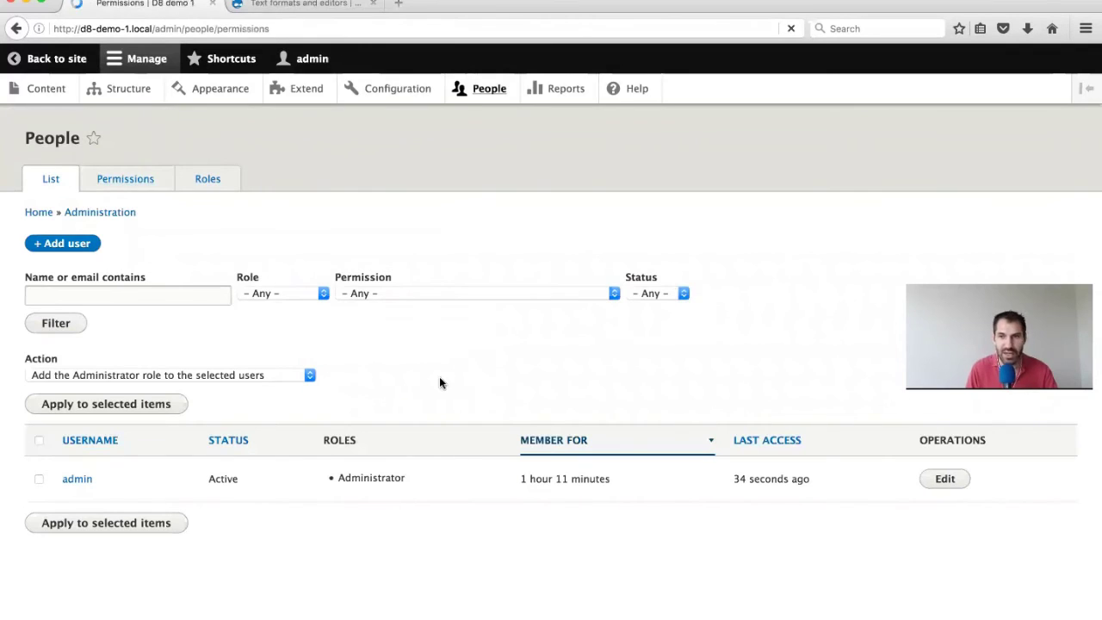
scroll(417, 396, "down", 20)
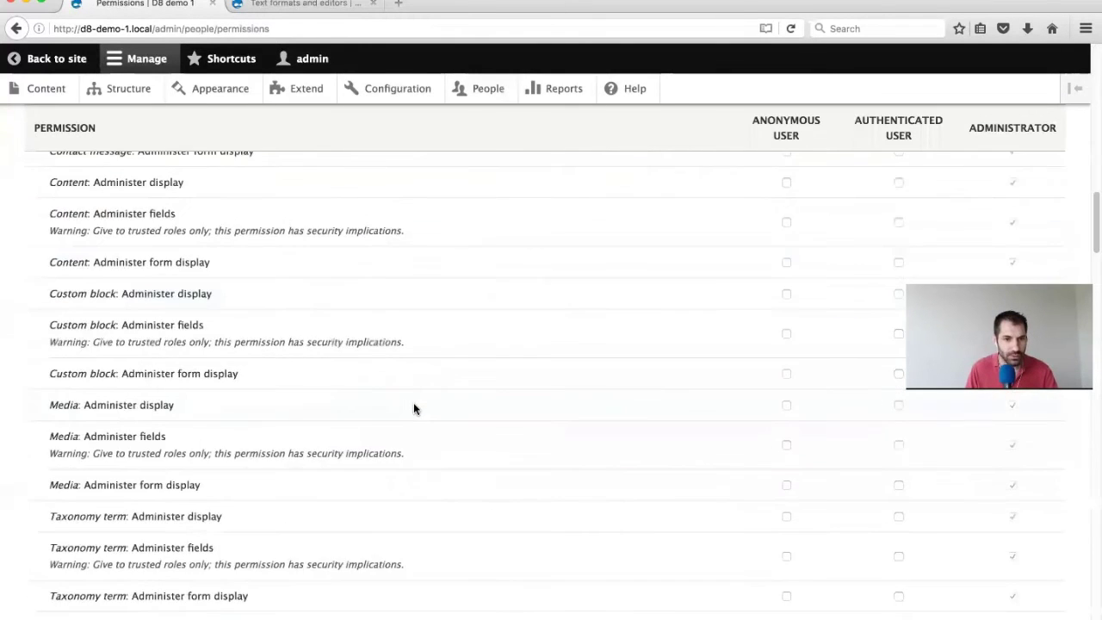
scroll(411, 418, "down", 6)
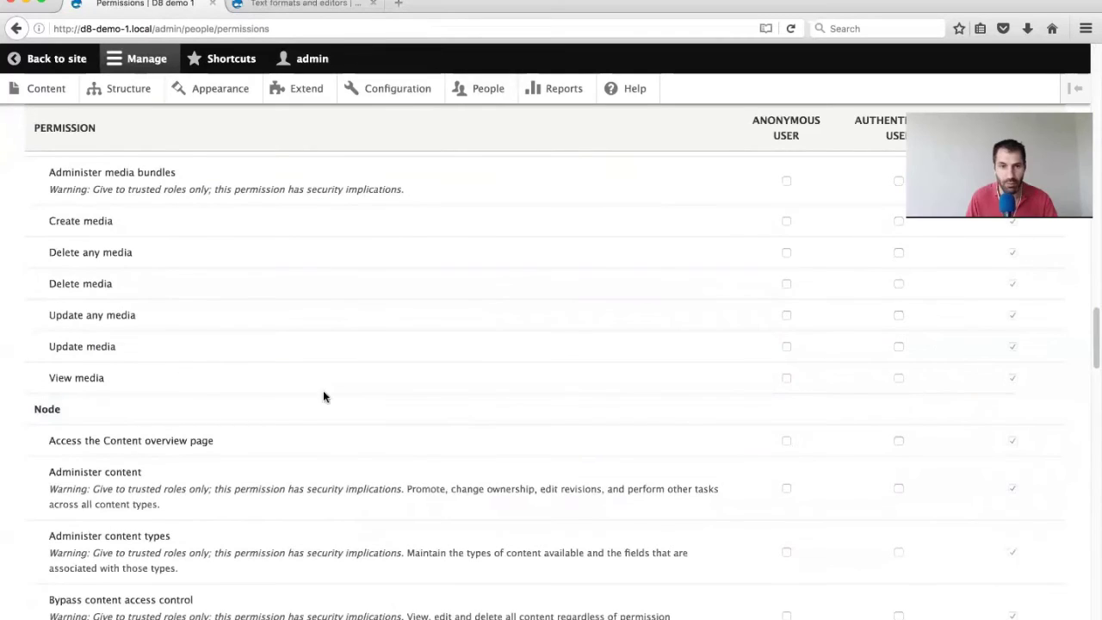
left_click(785, 378)
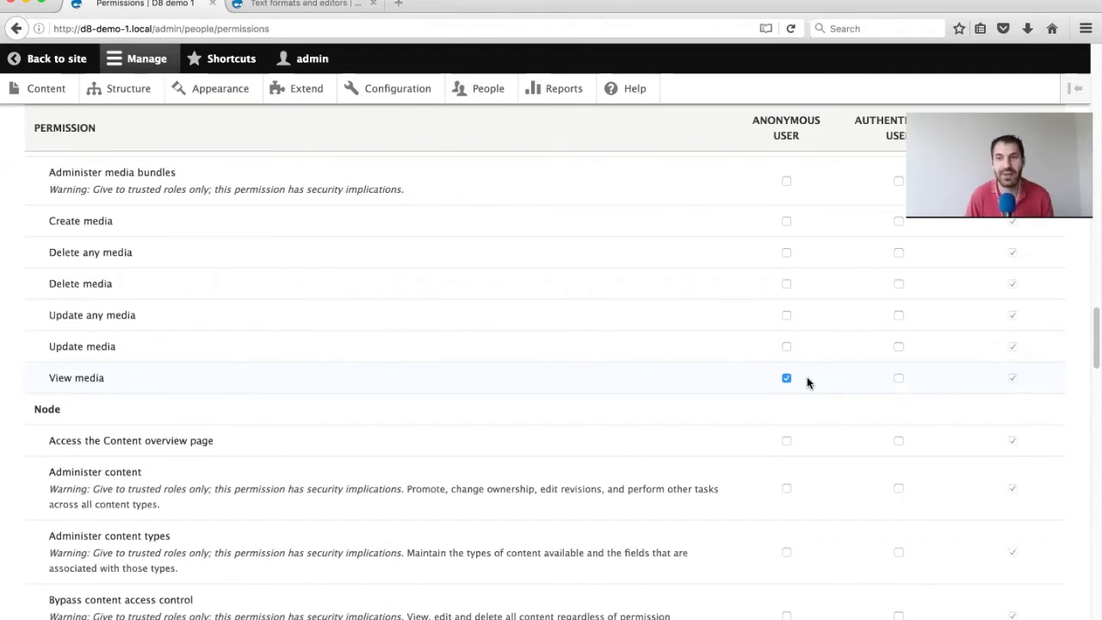
left_click_drag(43, 378, 110, 378)
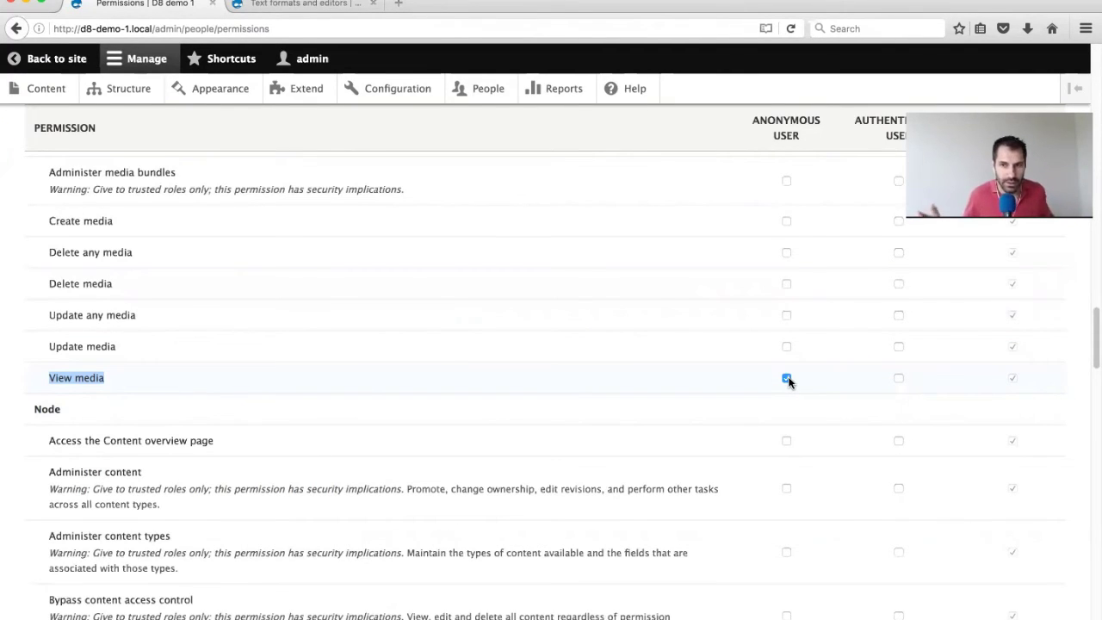
Switch to the d8-media-basic presentation in Chrome and show the "Questions?" slide
key("super+Tab")
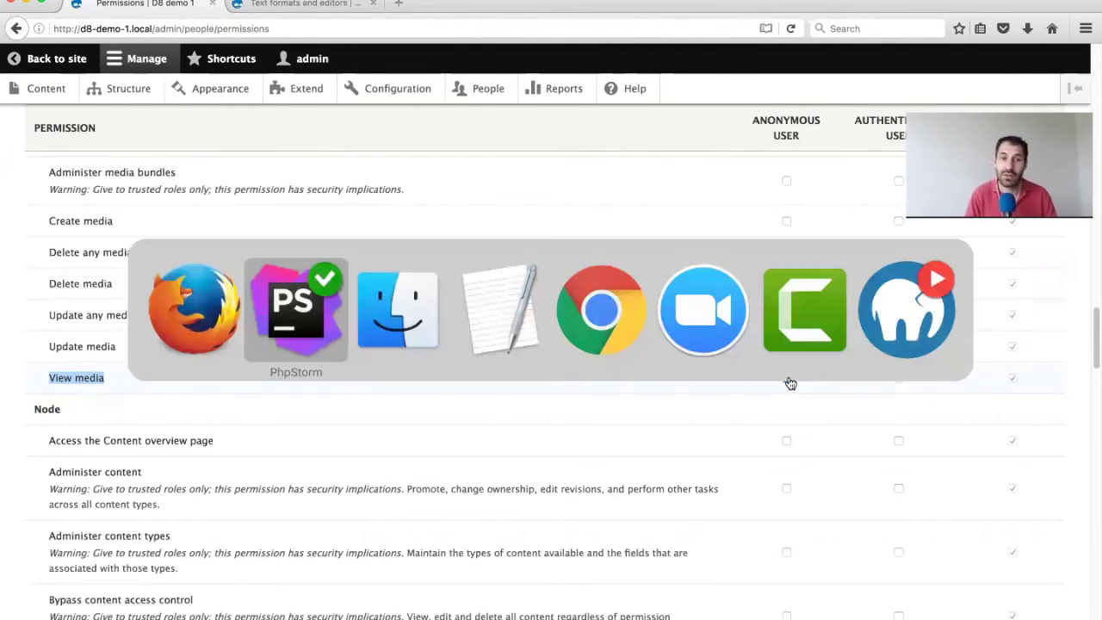
key("super+Tab")
key("super+Tab")
key("super+Tab")
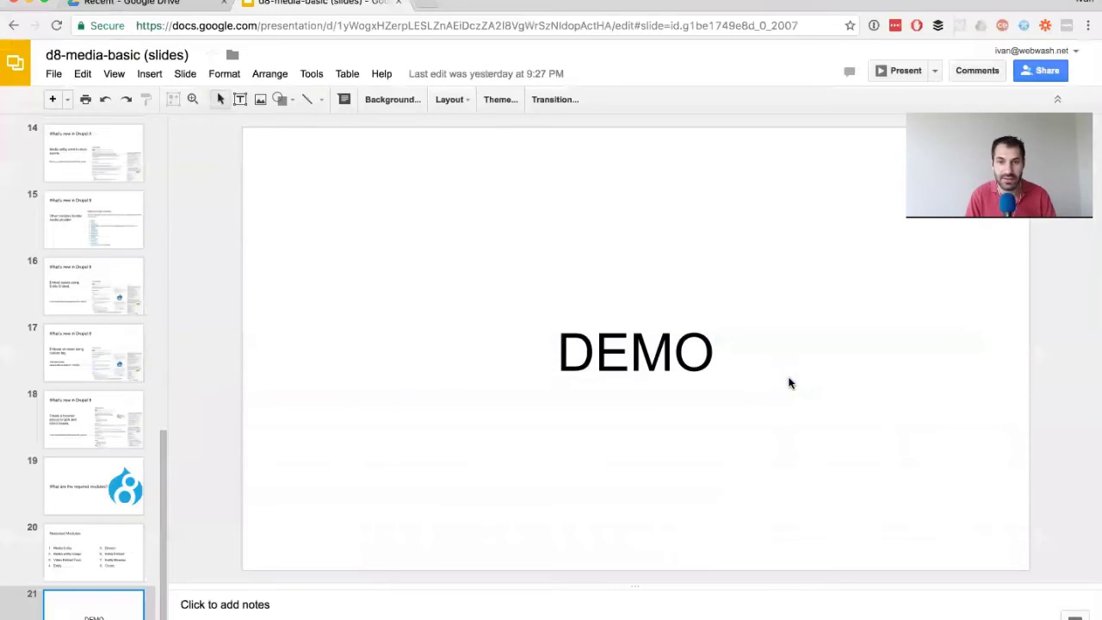
scroll(103, 533, "down", 1)
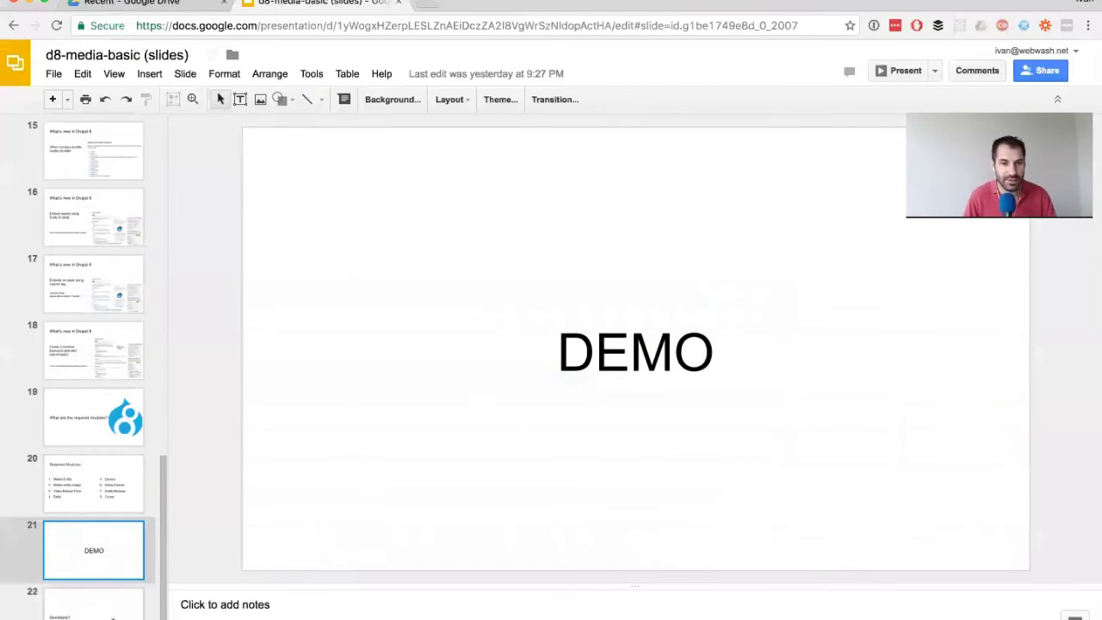
left_click(110, 611)
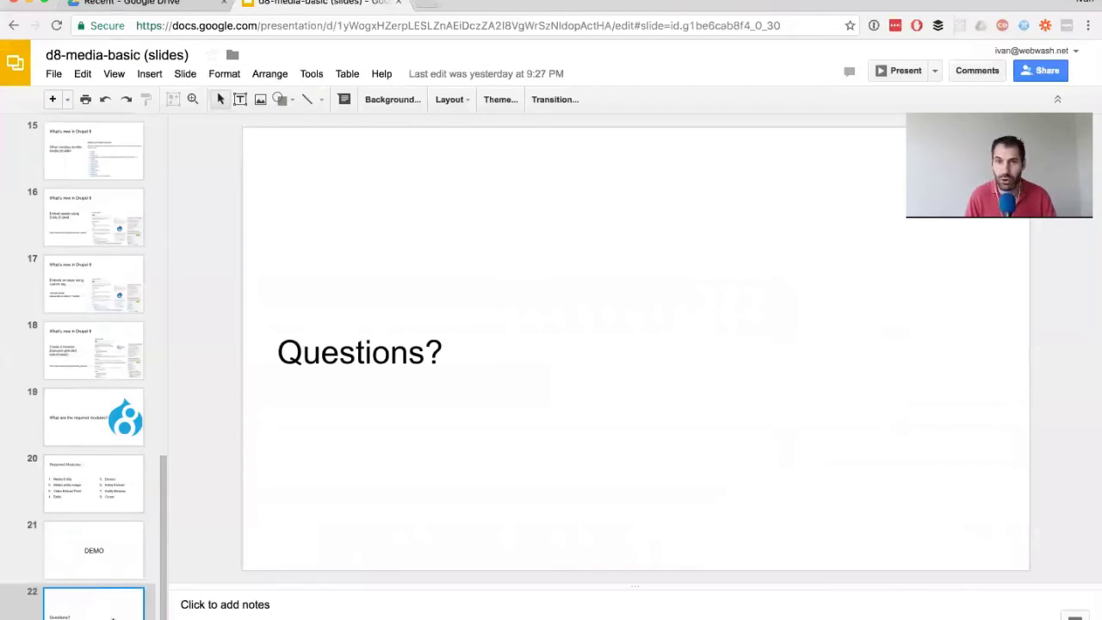
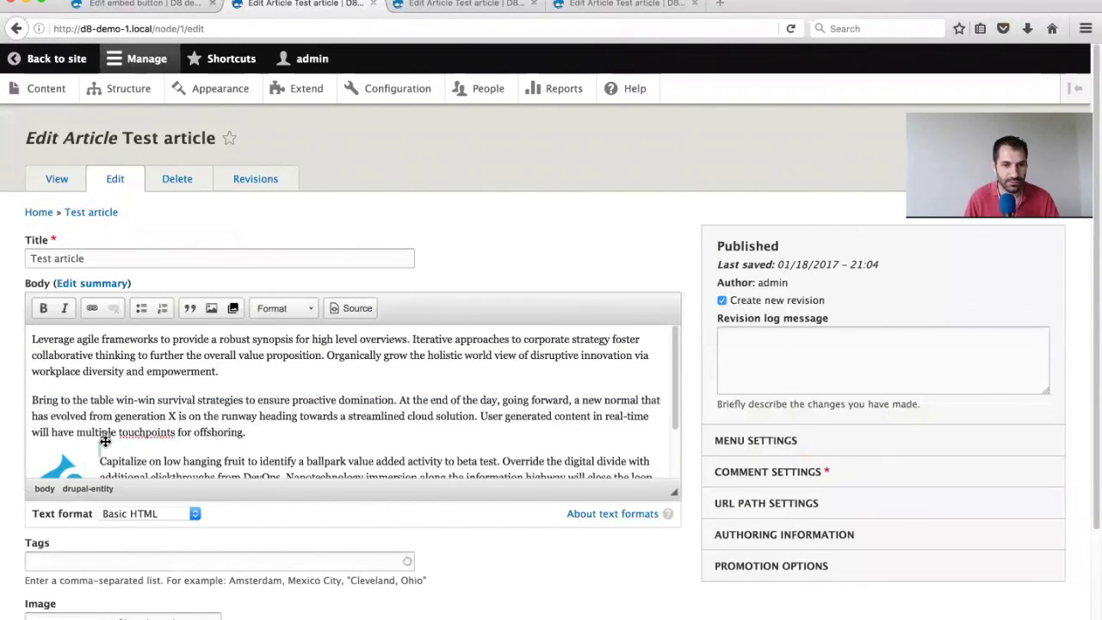
Delete the embedded Drupalicon from the Test article body and add an empty line after the first paragraph
key("Delete")
left_click(225, 373)
key("Return")
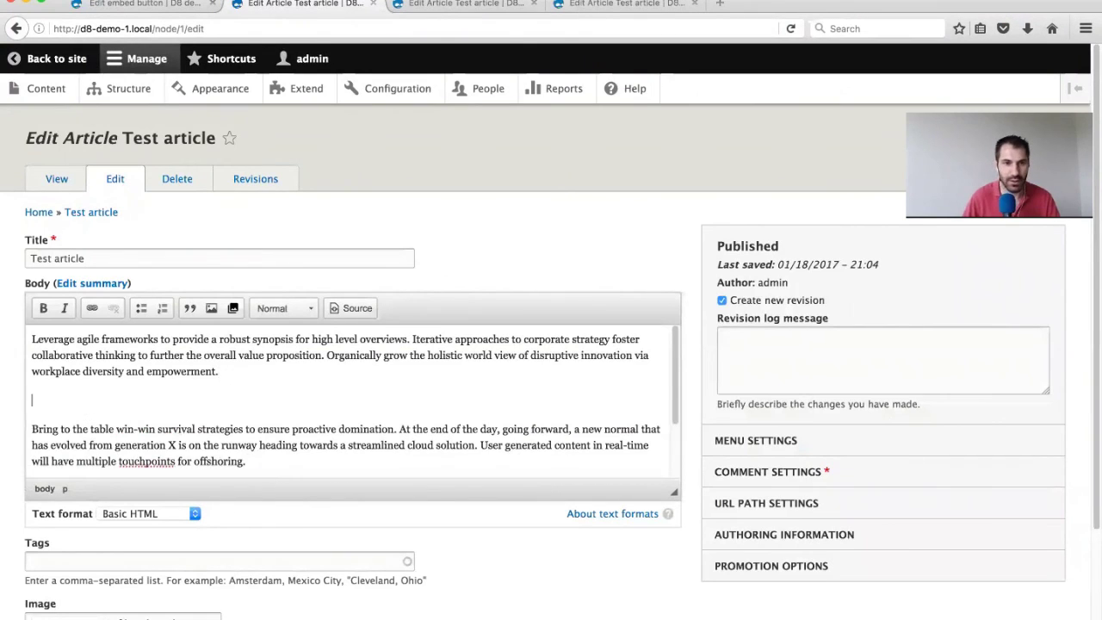
Start inserting a regular image on the empty line and upload "drupal 8 logo isolated CMYK 300.png" from the images folder
left_click(211, 308)
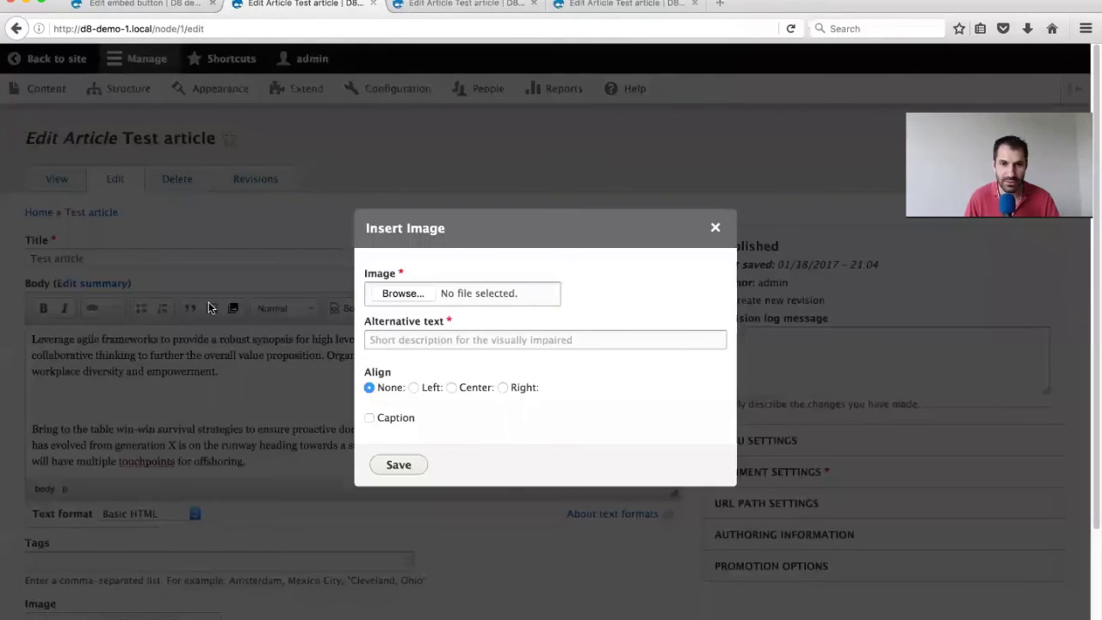
left_click(417, 292)
double_click(472, 121)
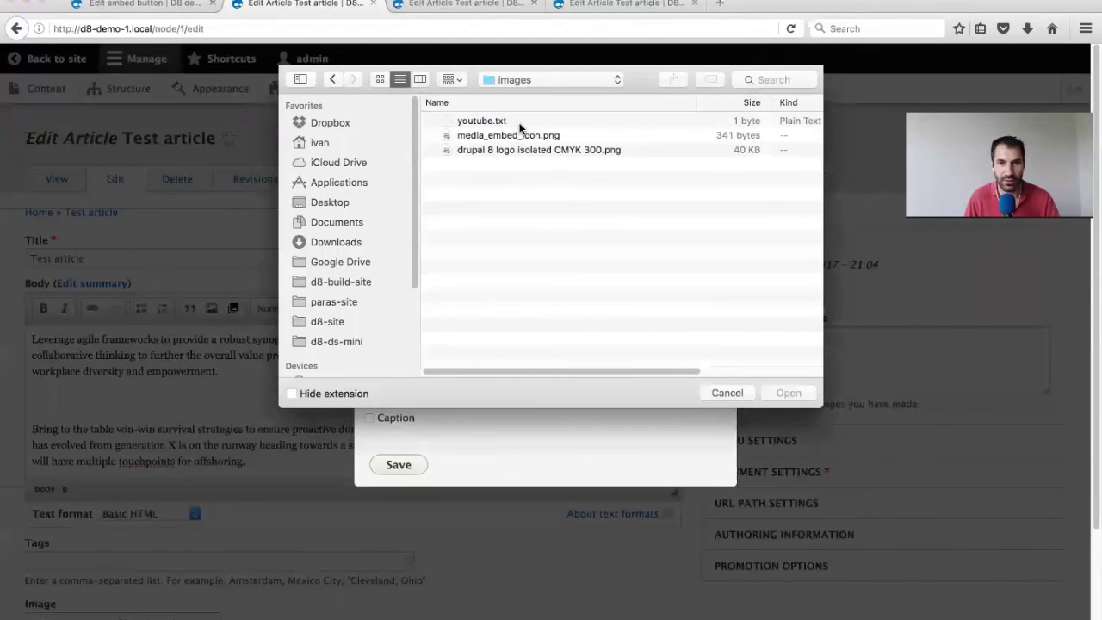
left_click(526, 150)
double_click(527, 149)
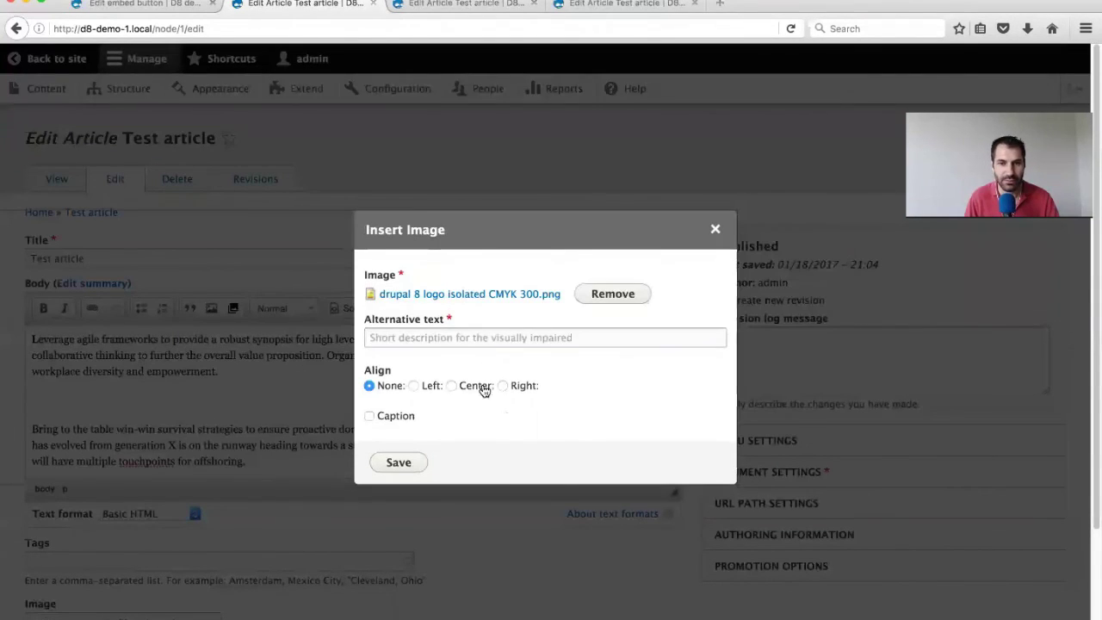
Align the uploaded Drupal 8 logo left, give it the alternative text "caption", and insert it into the article body
left_click(413, 385)
left_click(422, 336)
type("caption")
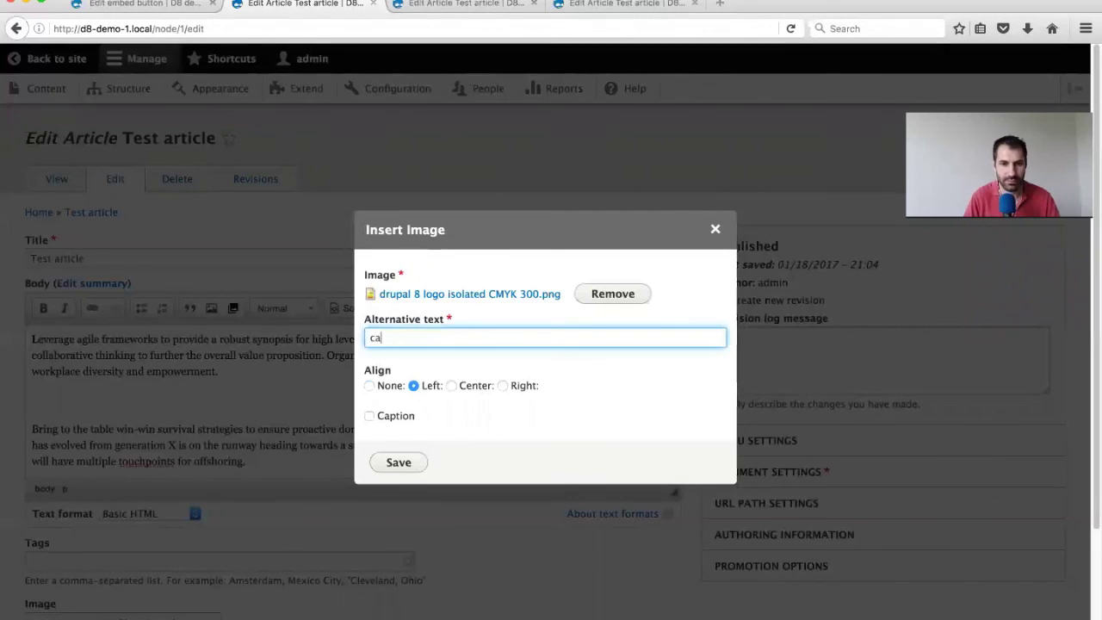
key("BackSpace")
key("BackSpace")
key("BackSpace")
key("BackSpace")
key("BackSpace")
key("BackSpace")
key("BackSpace")
type("caption")
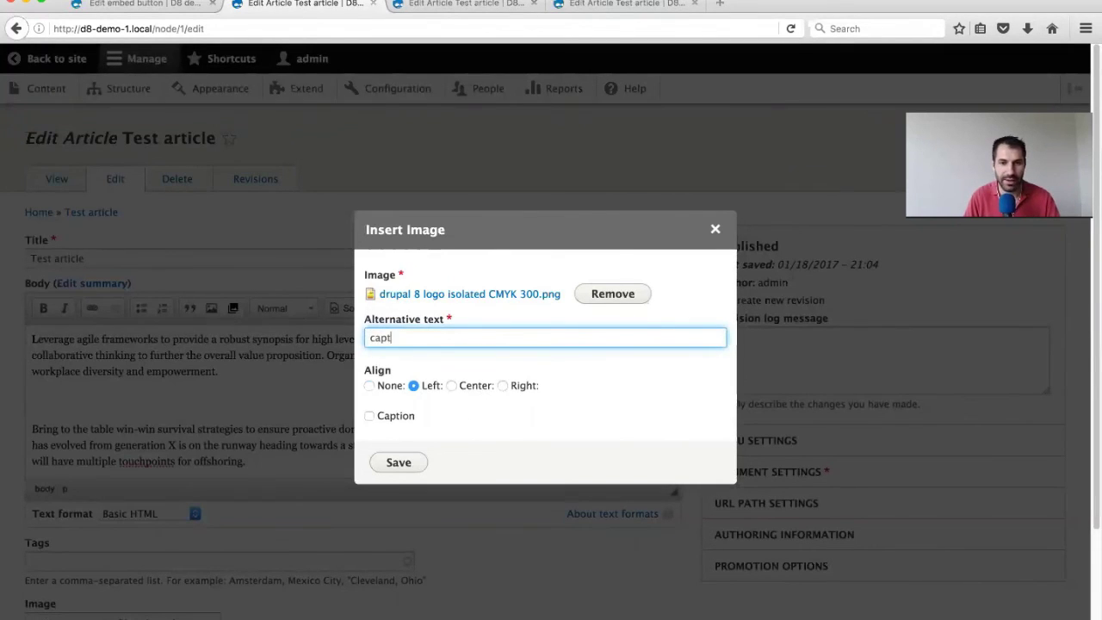
left_click(396, 463)
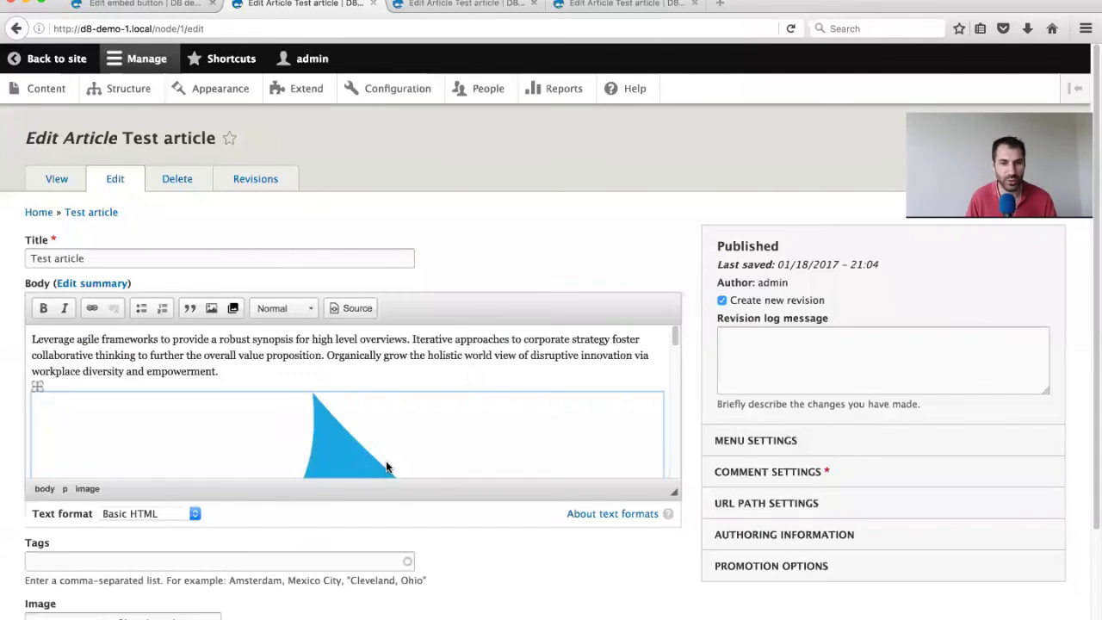
Turn on the caption option for the inserted Drupal 8 logo image
scroll(392, 438, "down", 5)
scroll(392, 396, "up", 5)
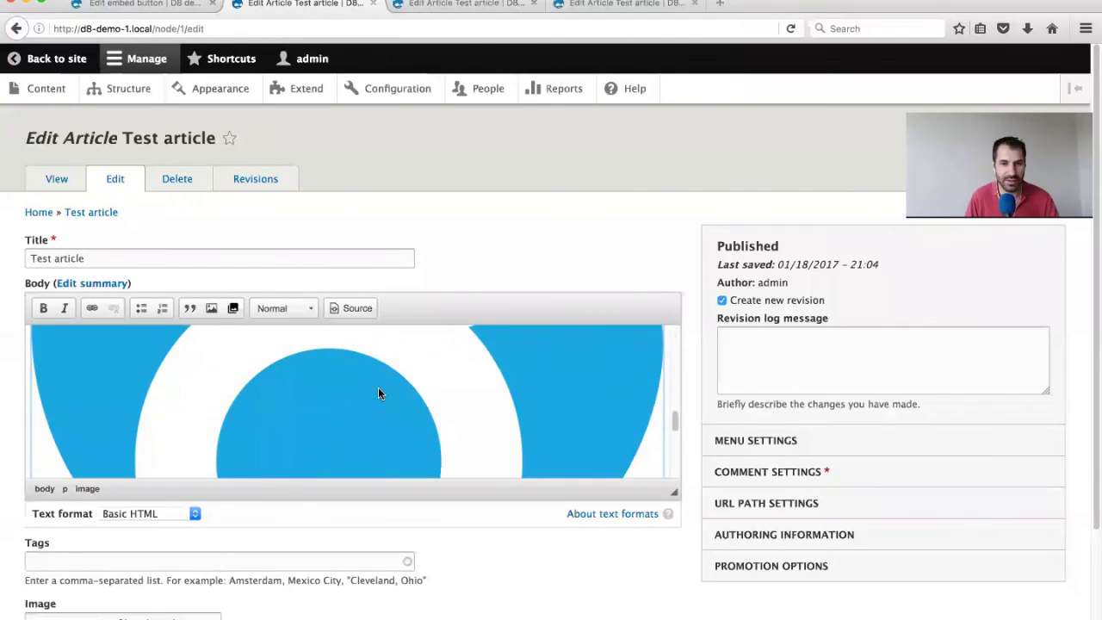
double_click(377, 387)
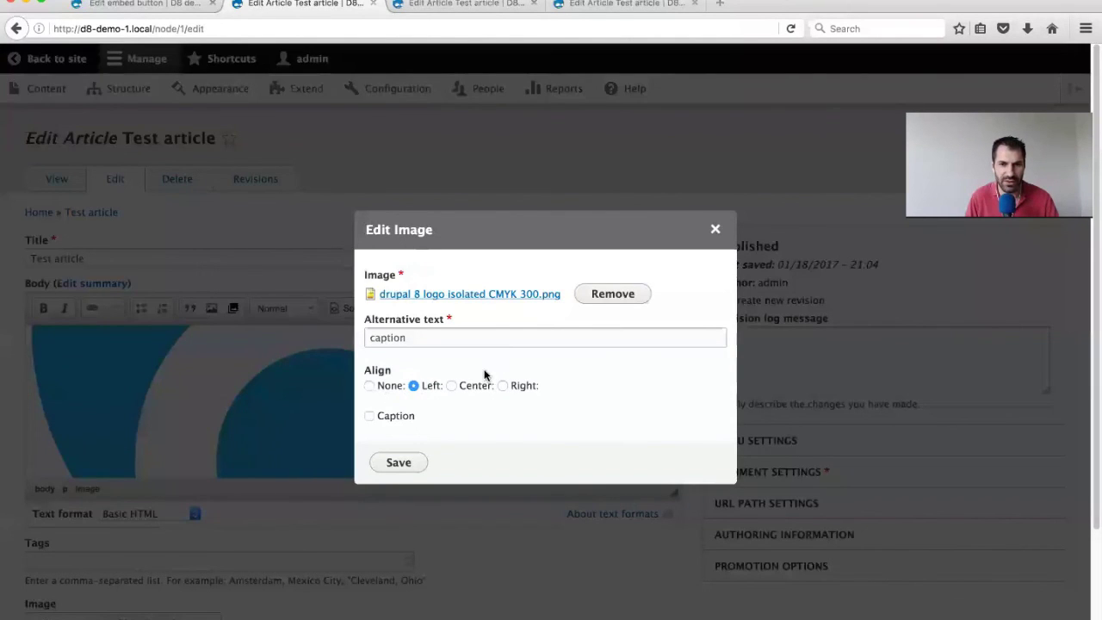
left_click(388, 416)
left_click(398, 463)
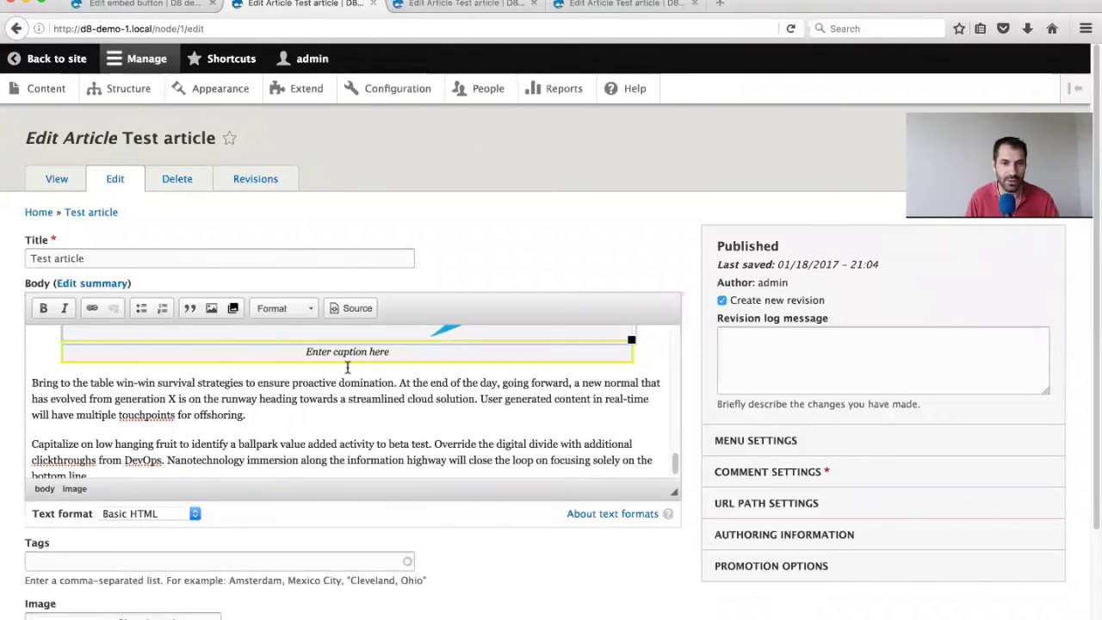
scroll(354, 368, "up", 4)
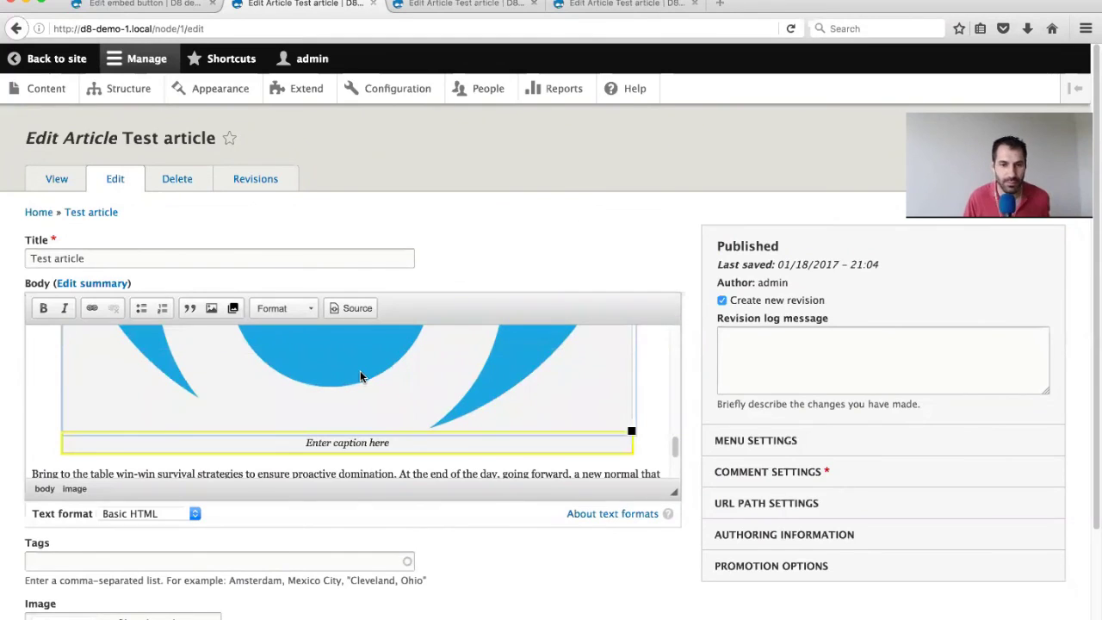
Save the Test article and keep it published
scroll(360, 372, "down", 3)
scroll(345, 403, "down", 3)
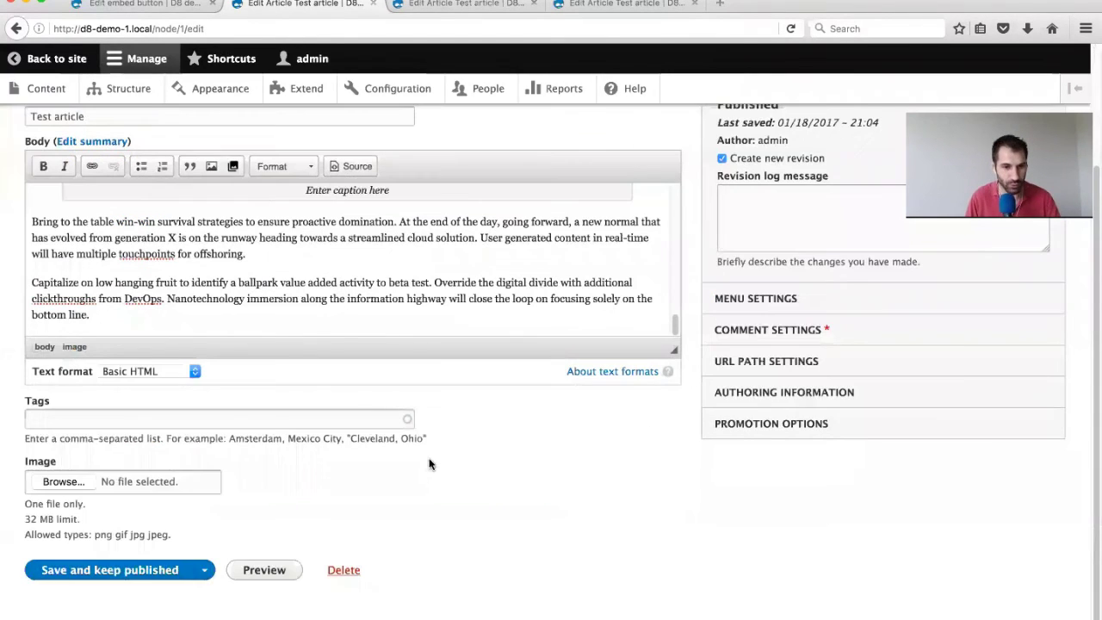
left_click(177, 568)
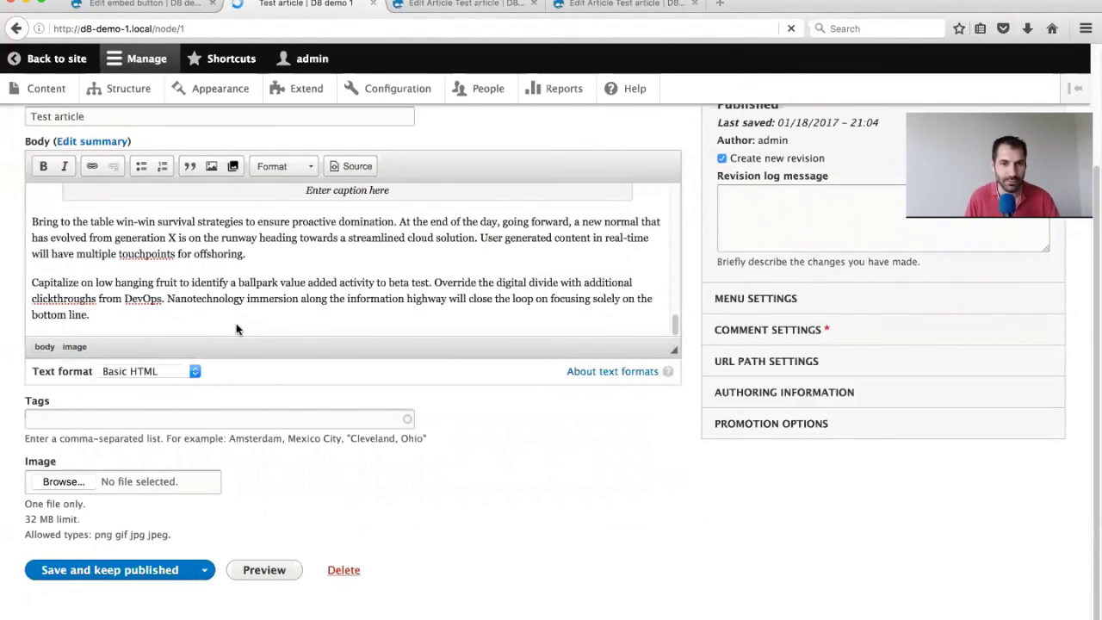
Look over the logo on the saved article page and open the site's Files listing
scroll(789, 382, "down", 5)
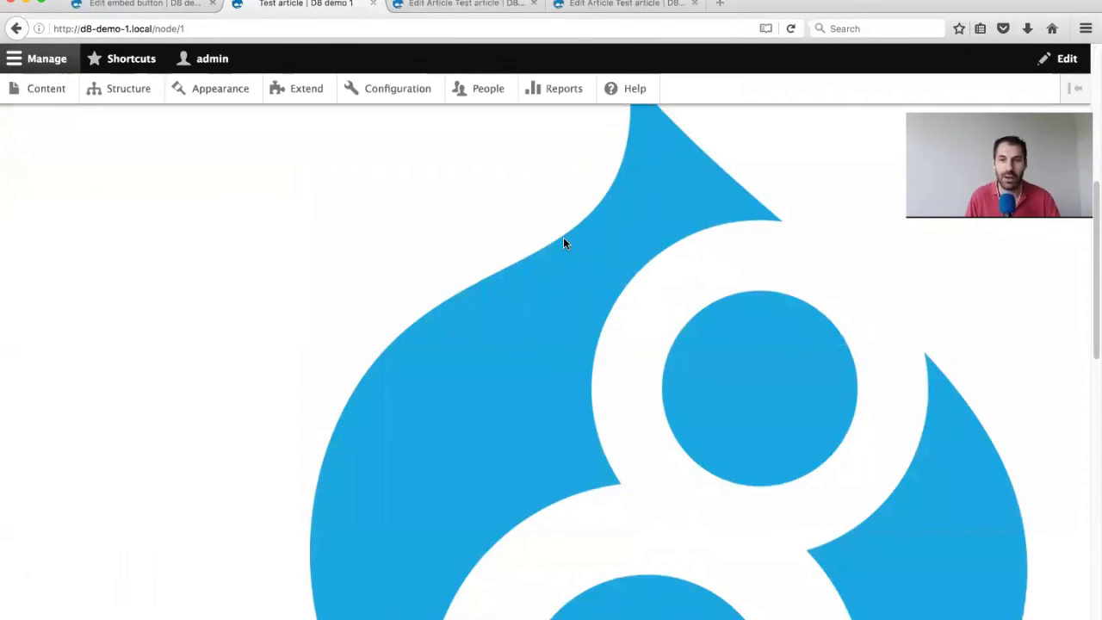
scroll(656, 436, "up", 5)
left_click(52, 98)
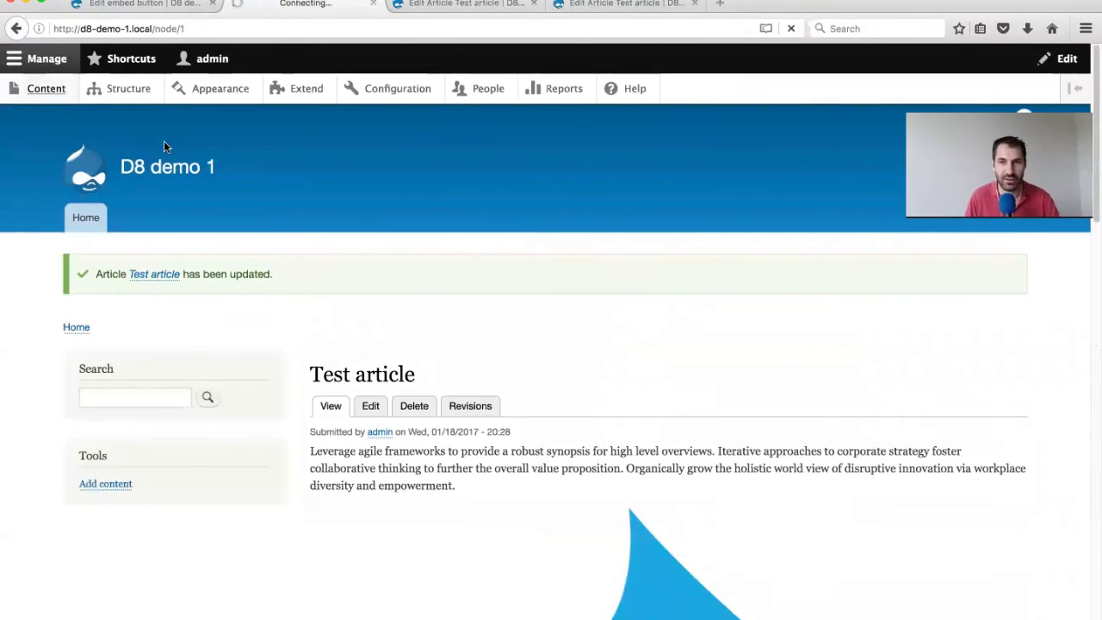
left_click(226, 181)
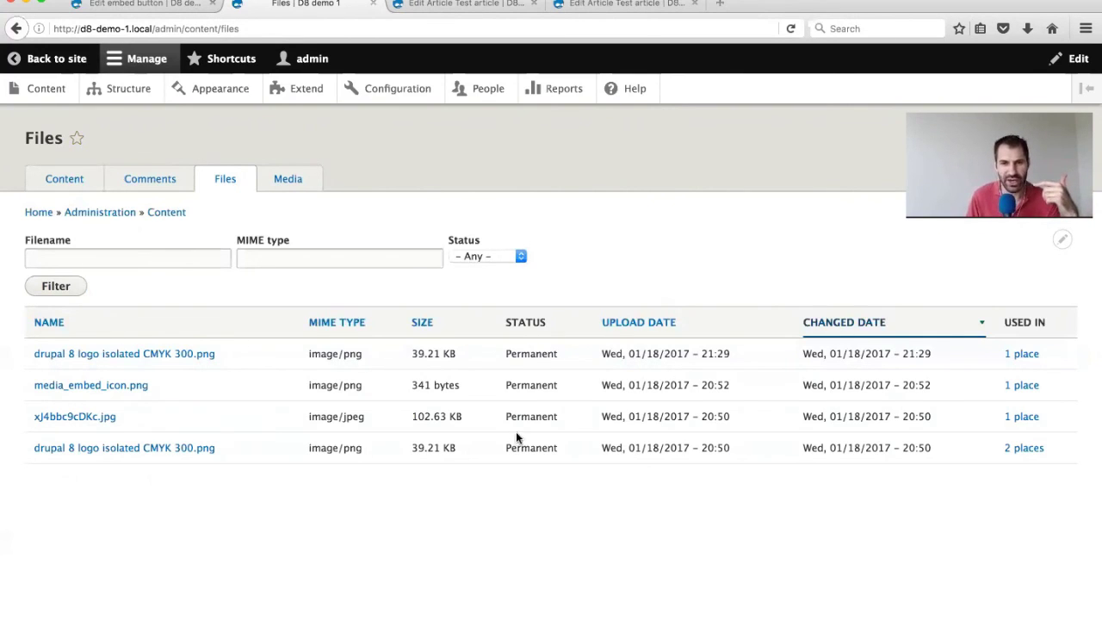
Switch to the Sequel Pro database client and connect to the localhost favorite
mouse_move(538, 614)
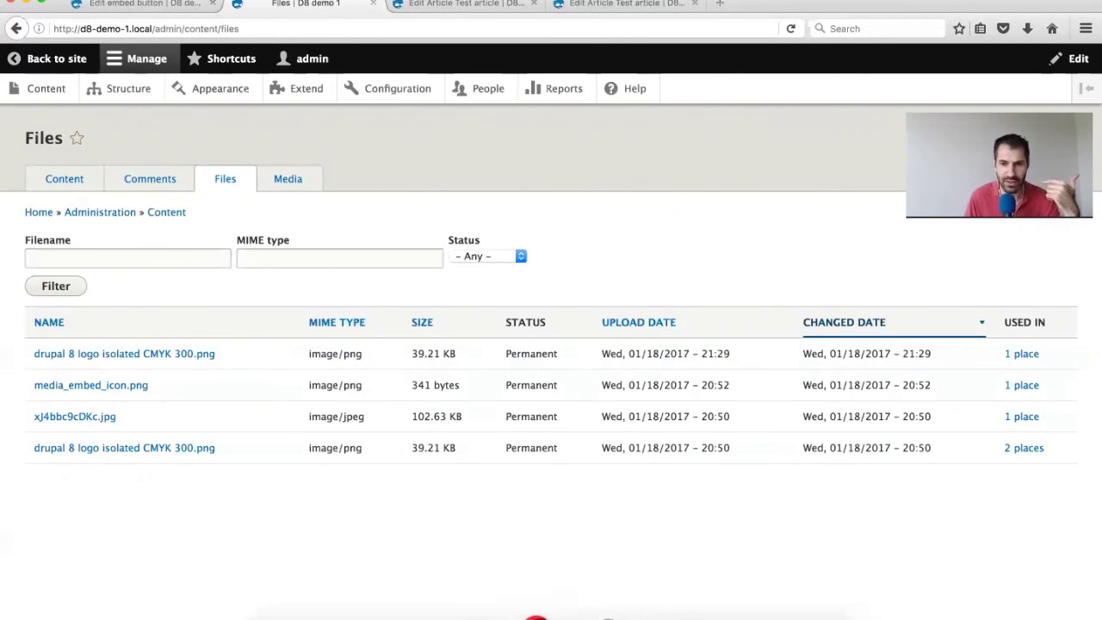
key("super+space")
type("seq")
key("Return")
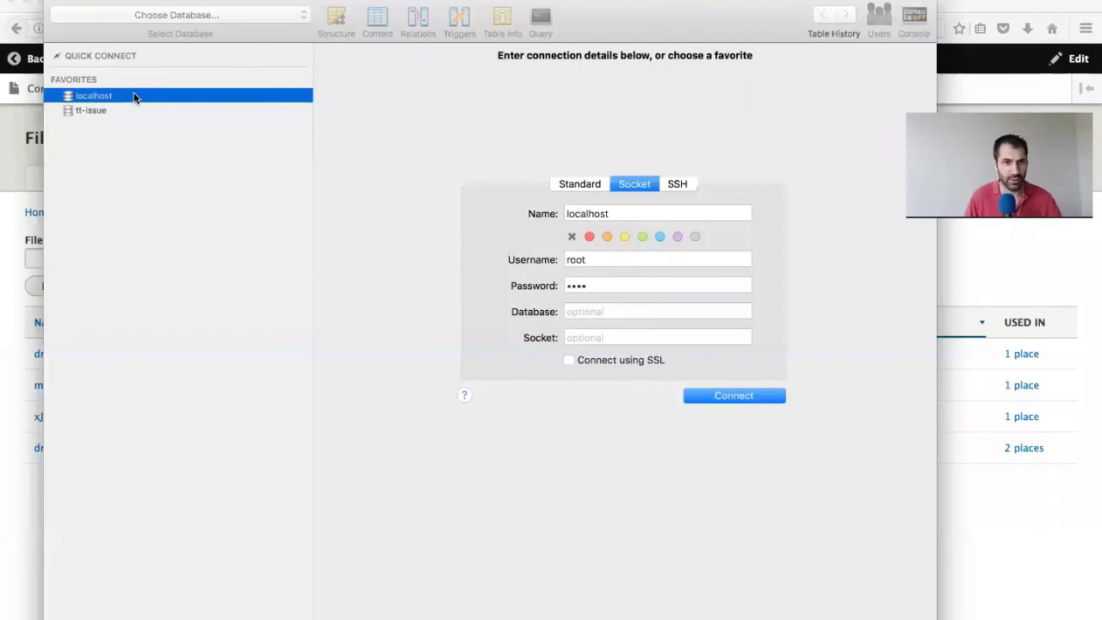
double_click(133, 97)
Select the d8-demo-1 database on the localhost connection
left_click(239, 25)
type("wp")
type("d8")
key("Up")
key("Down")
key("Down")
key("Down")
key("Down")
key("Down")
key("Down")
key("Down")
key("Down")
key("Return")
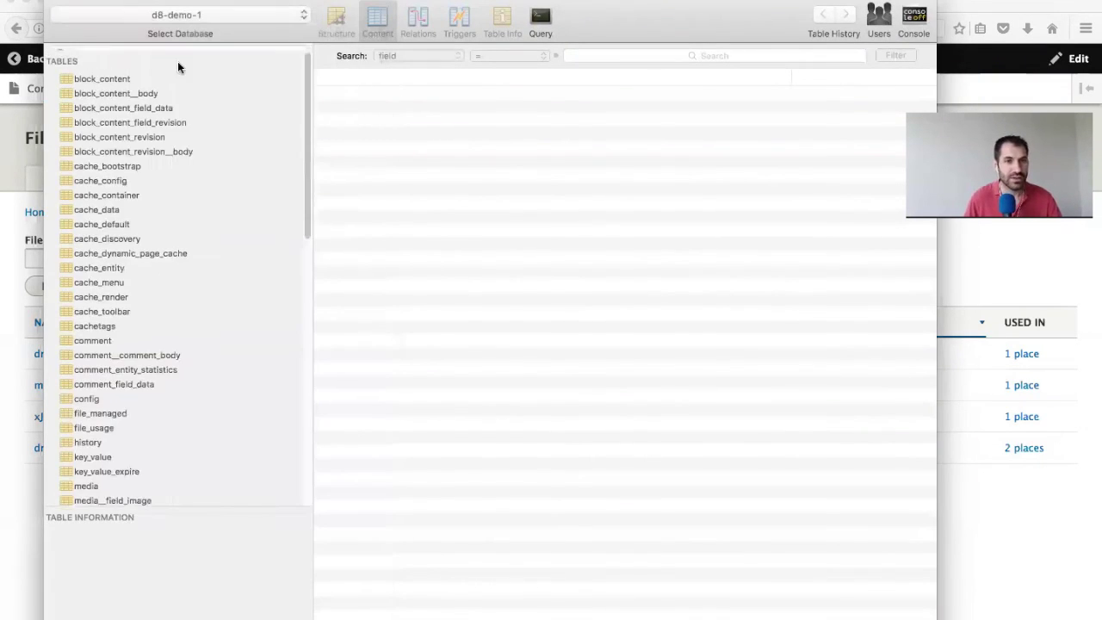
Filter the database tables by "file" and examine the records of the file_managed table
type("file")
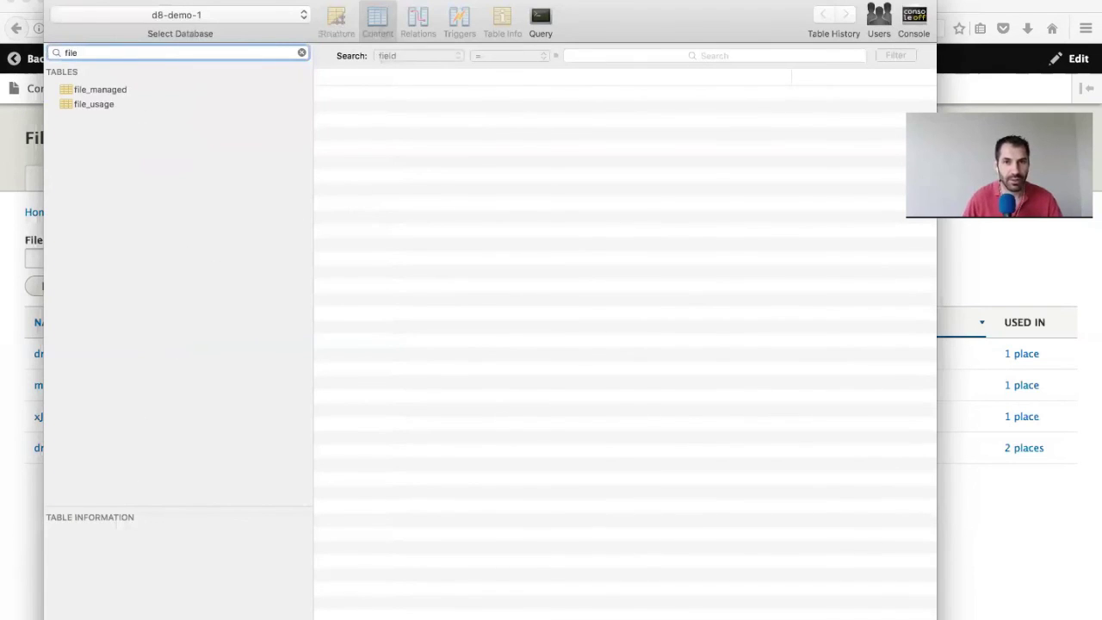
left_click(149, 91)
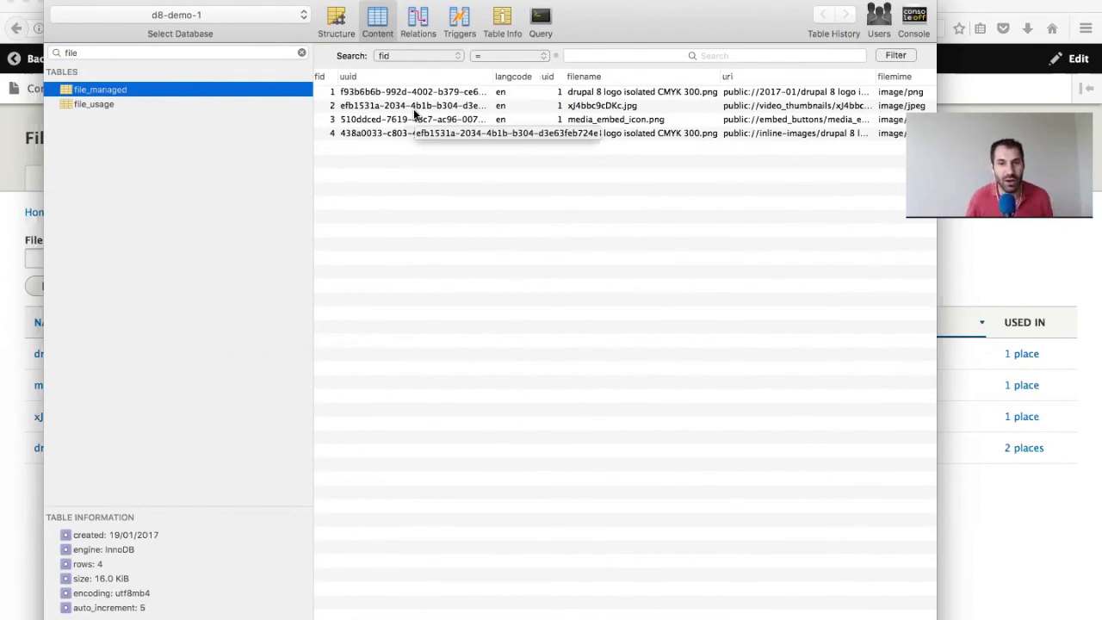
Return to the Files listing in Firefox and view the older Drupal 8 logo file and the xJ4bbc9cDKc.jpg video thumbnail
left_click(11, 576)
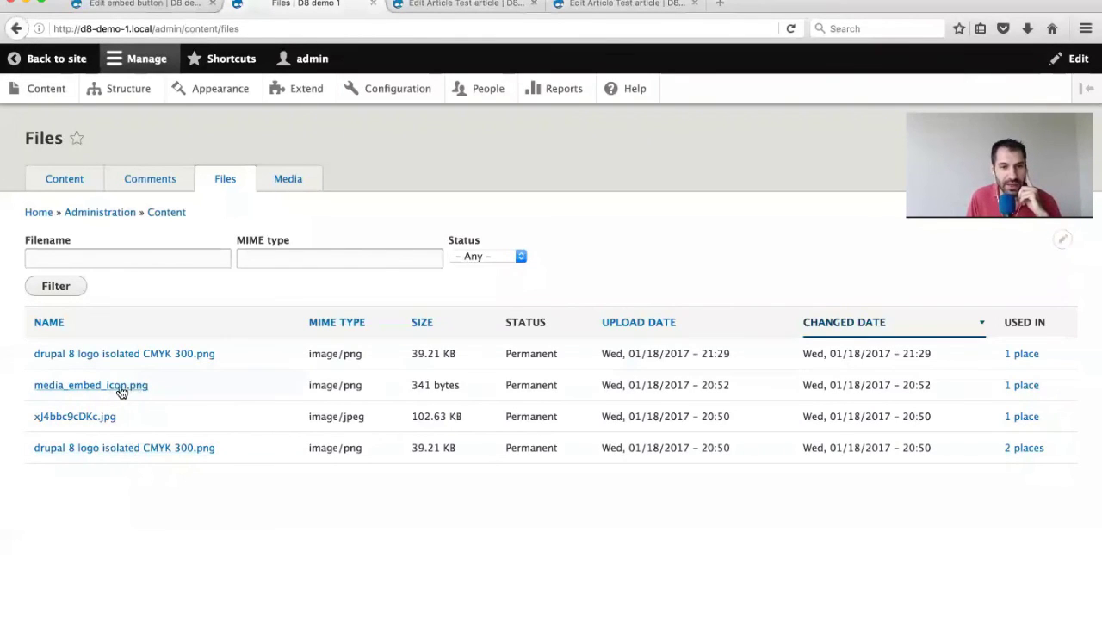
left_click(98, 450)
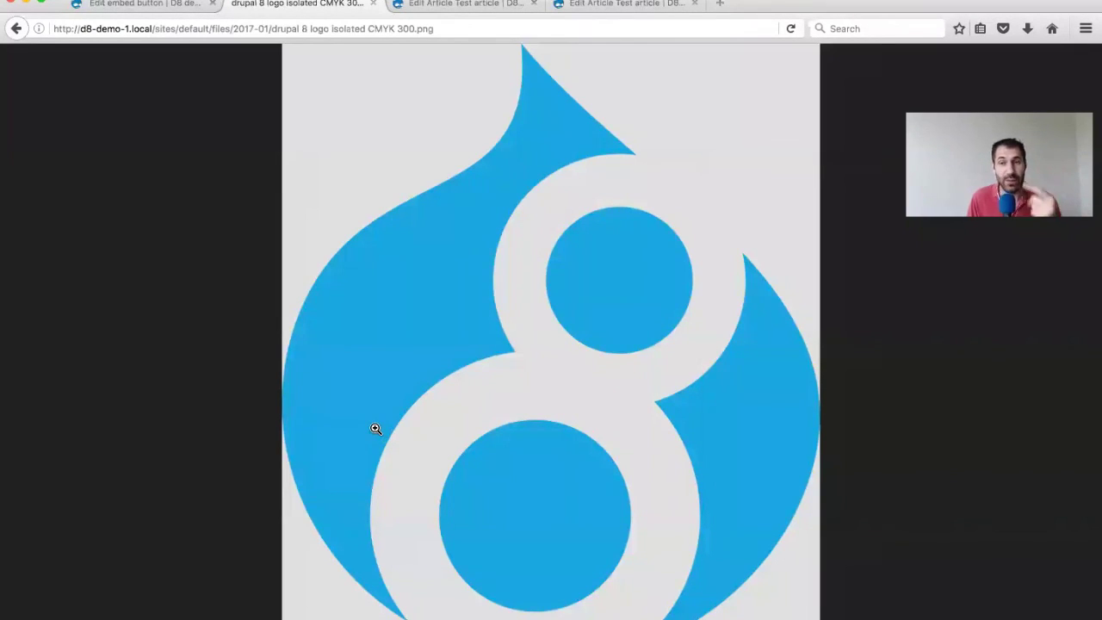
key("super+Left")
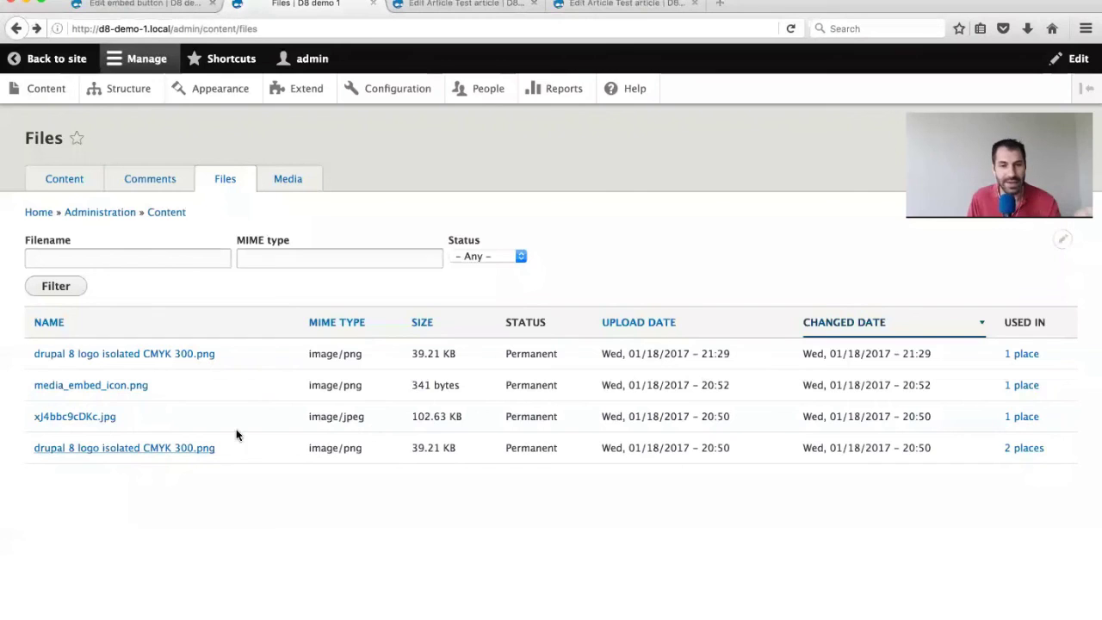
left_click(49, 418)
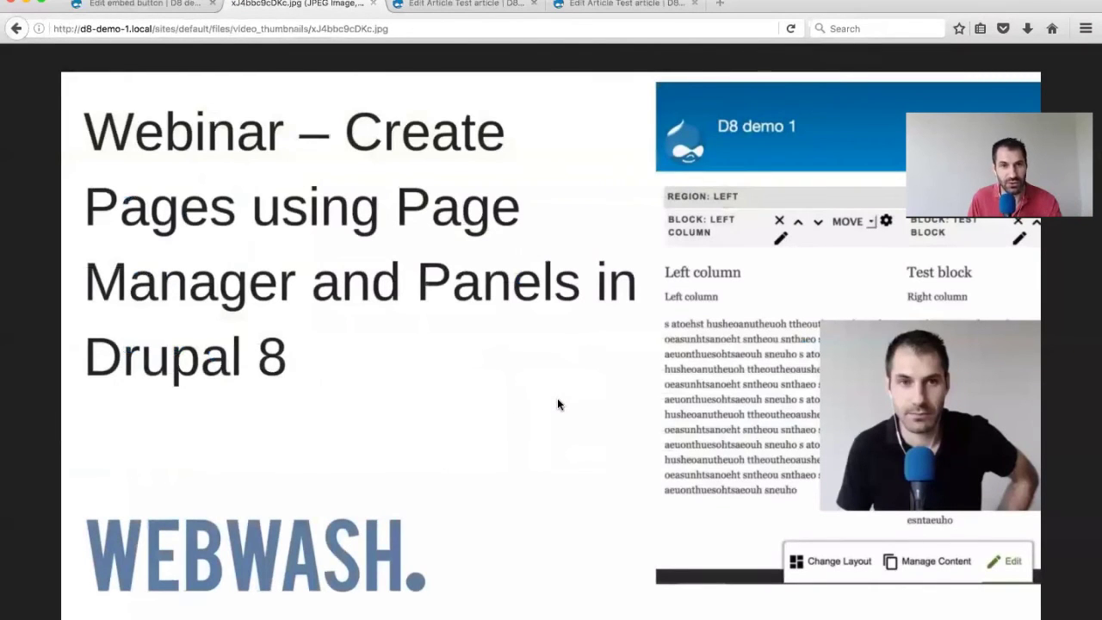
key("super+Left")
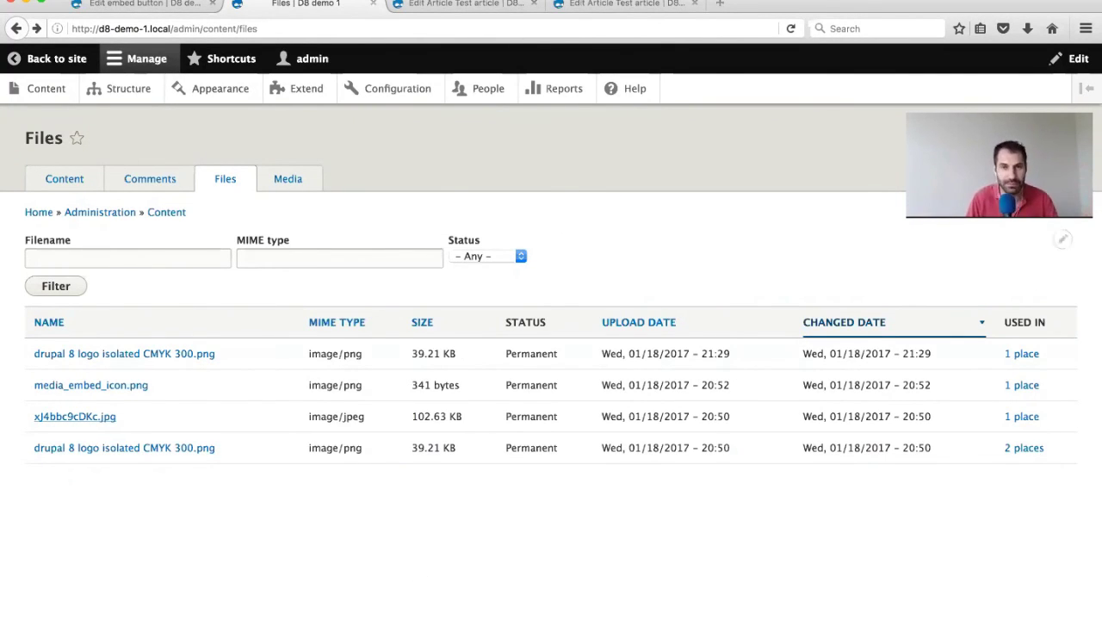
Switch back to Sequel Pro and examine the records of the file_usage table
key("super+Tab")
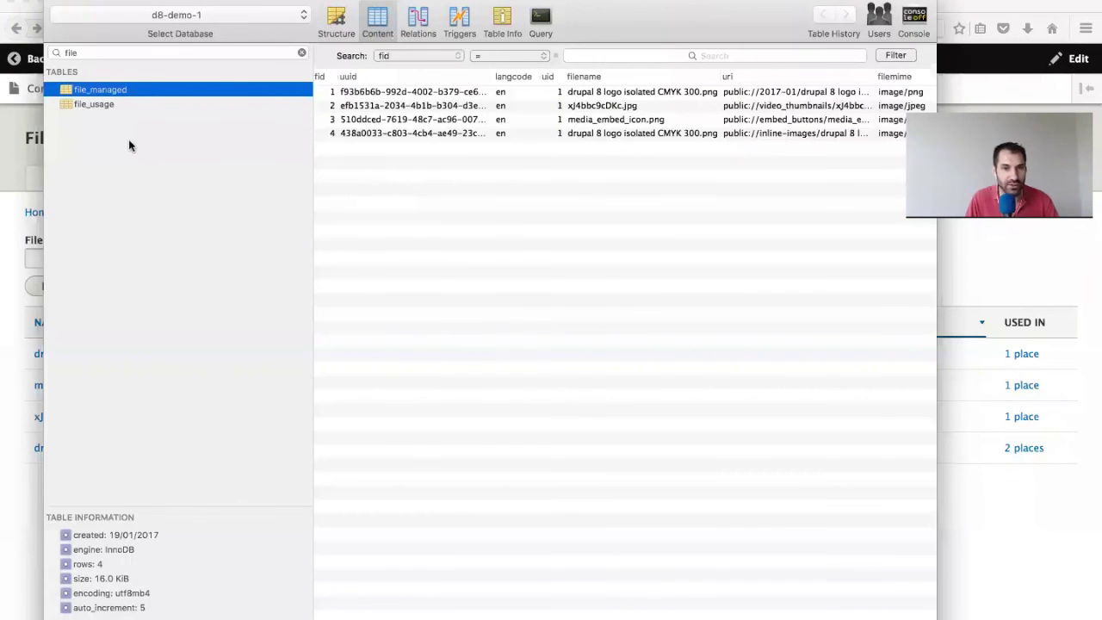
left_click(708, 215)
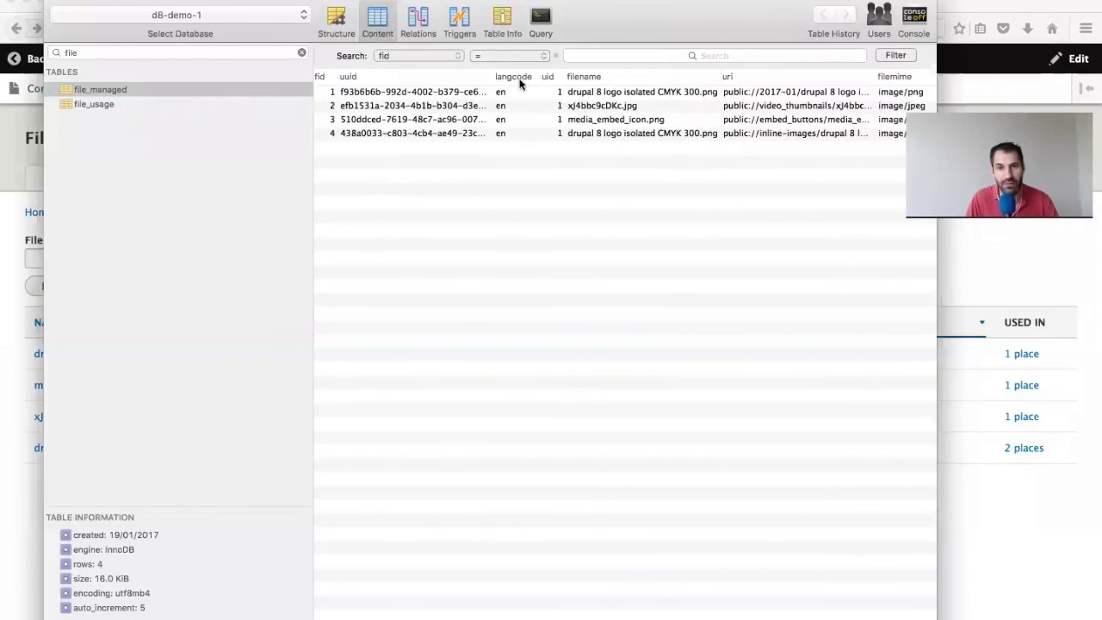
left_click(145, 107)
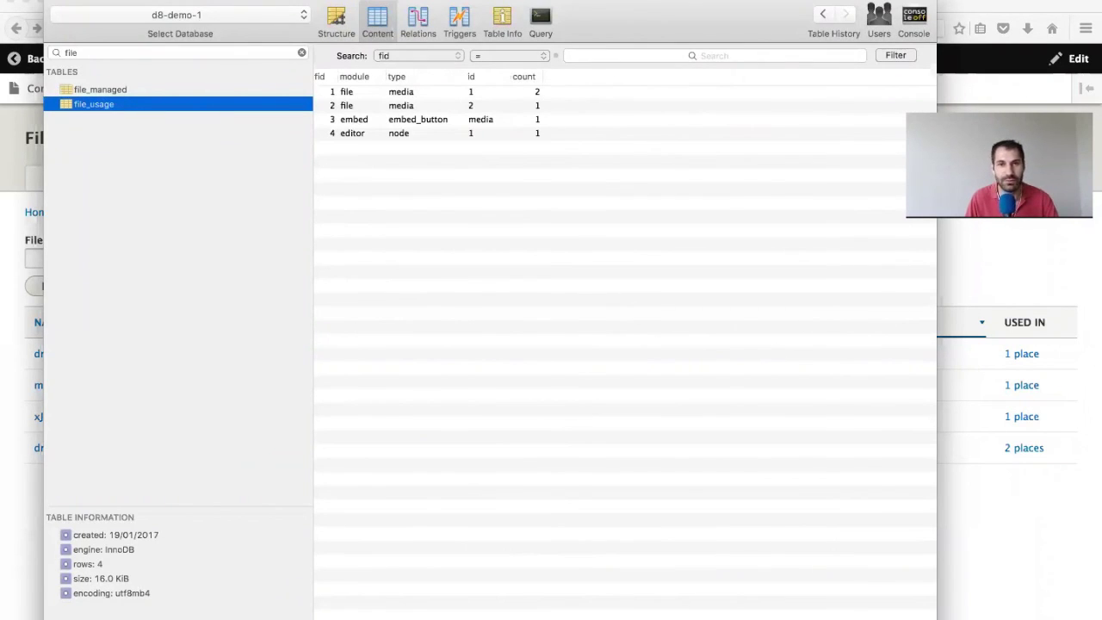
Return to Firefox and open the Test article for editing from the content list
left_click(1037, 491)
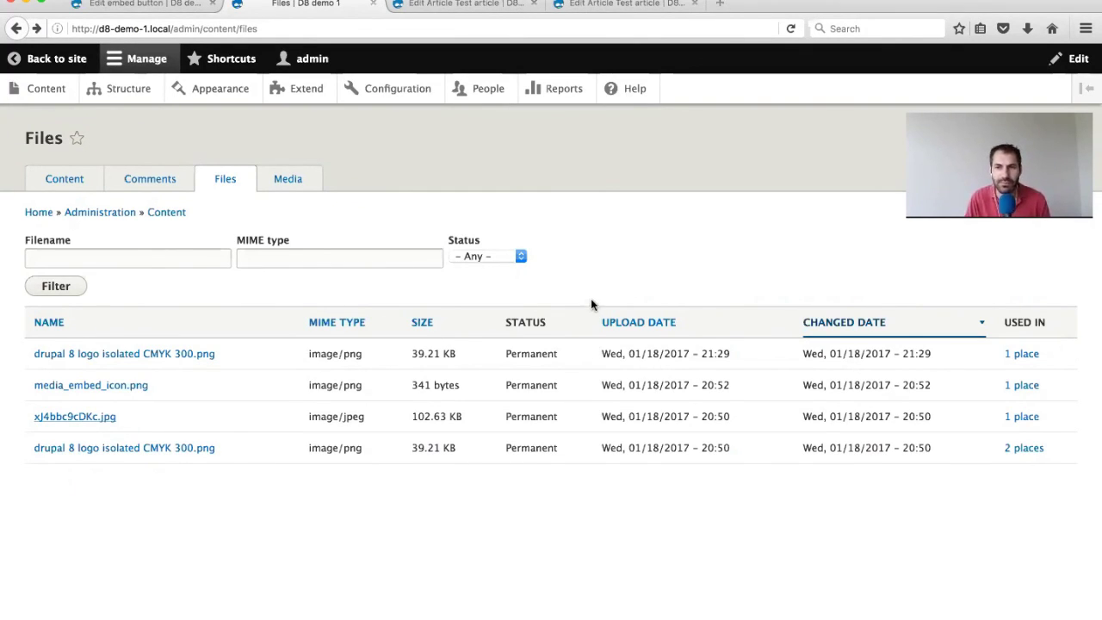
left_click(35, 96)
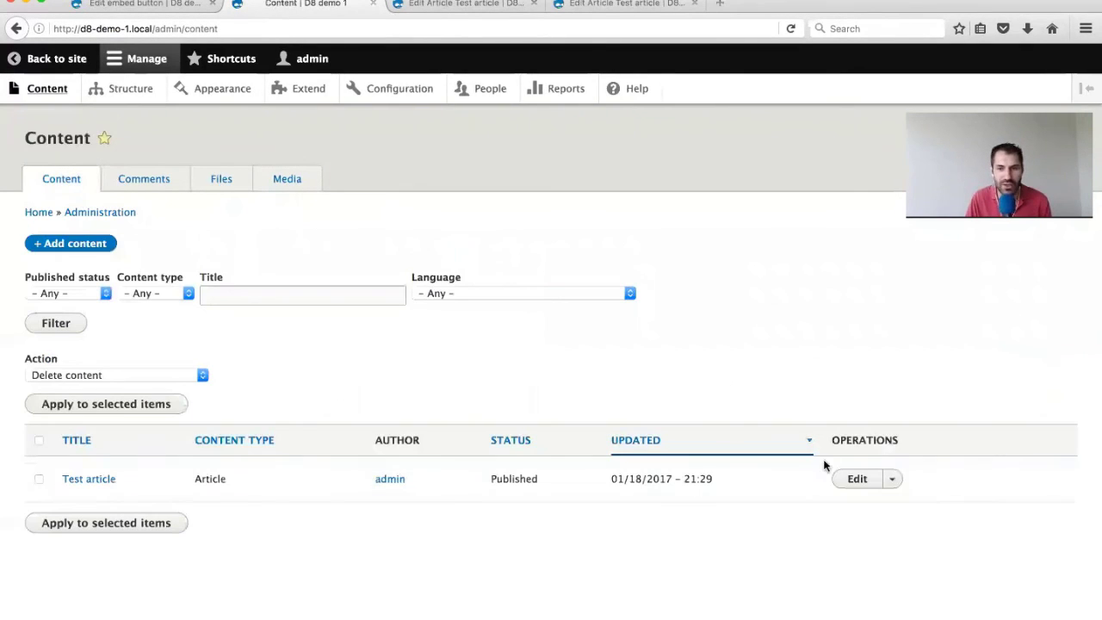
left_click(857, 487)
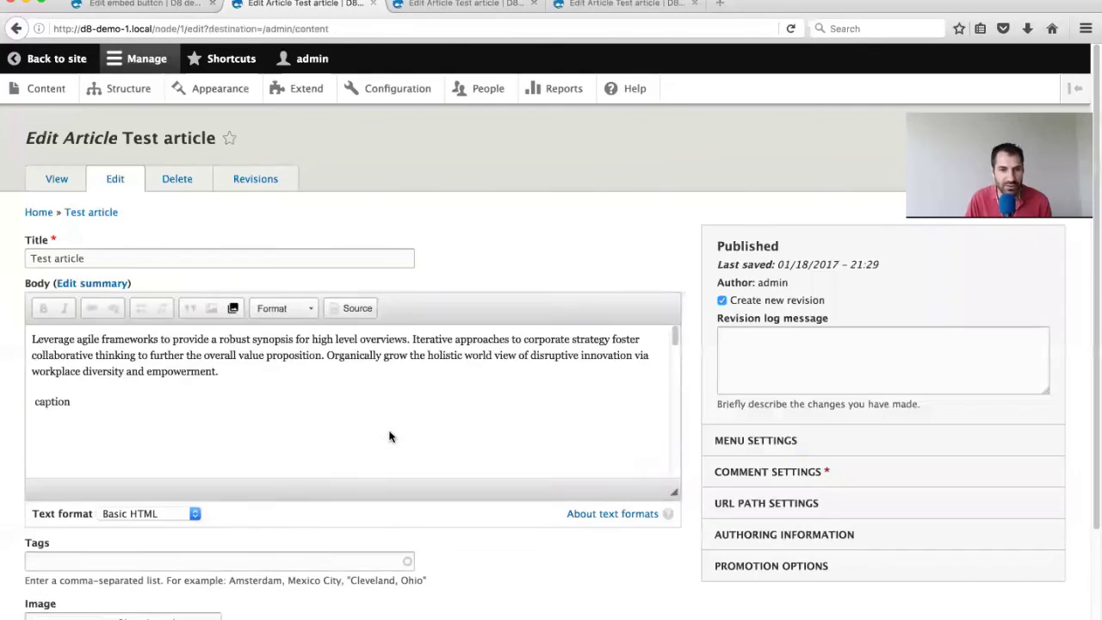
Enlarge the body editor and shrink the Drupal 8 logo to about a third of the text width
scroll(437, 430, "down", 1)
left_click(352, 411)
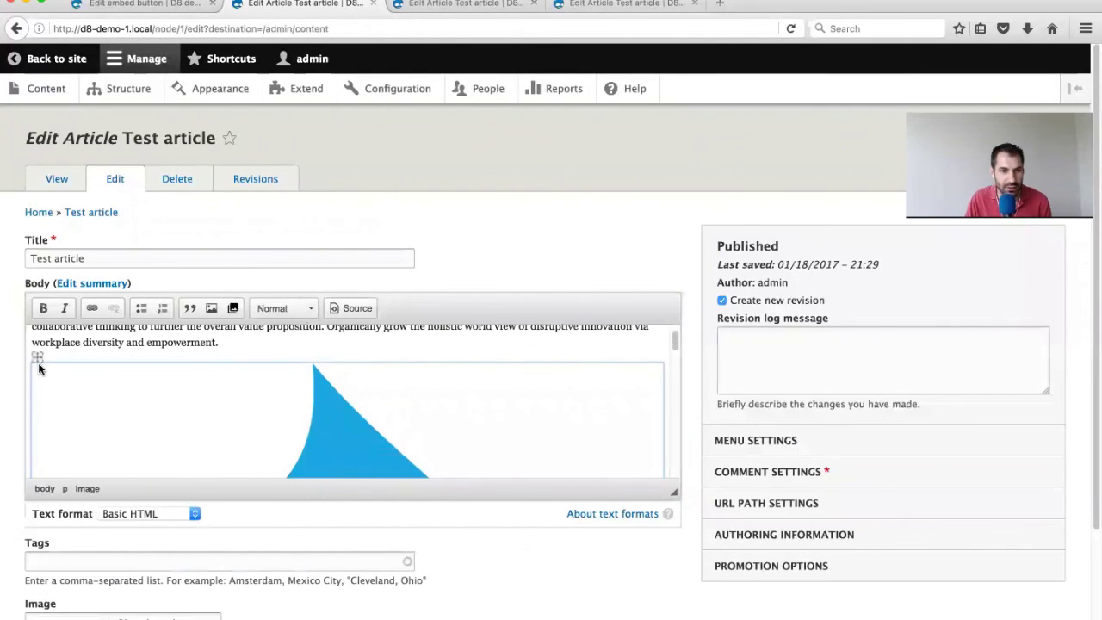
scroll(258, 393, "down", 5)
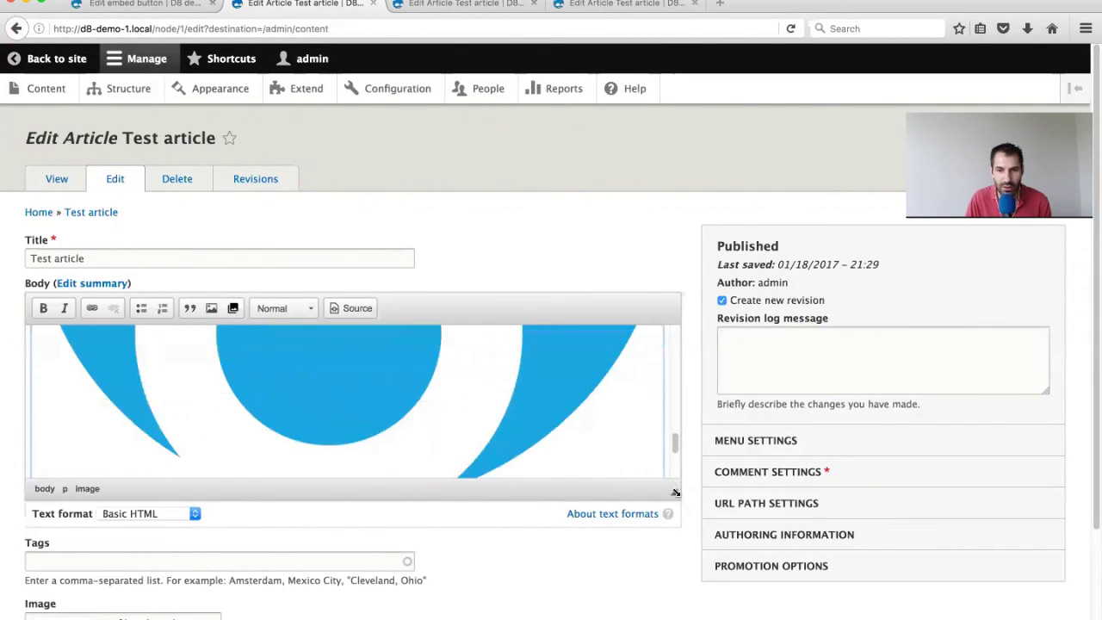
left_click_drag(674, 491, 674, 615)
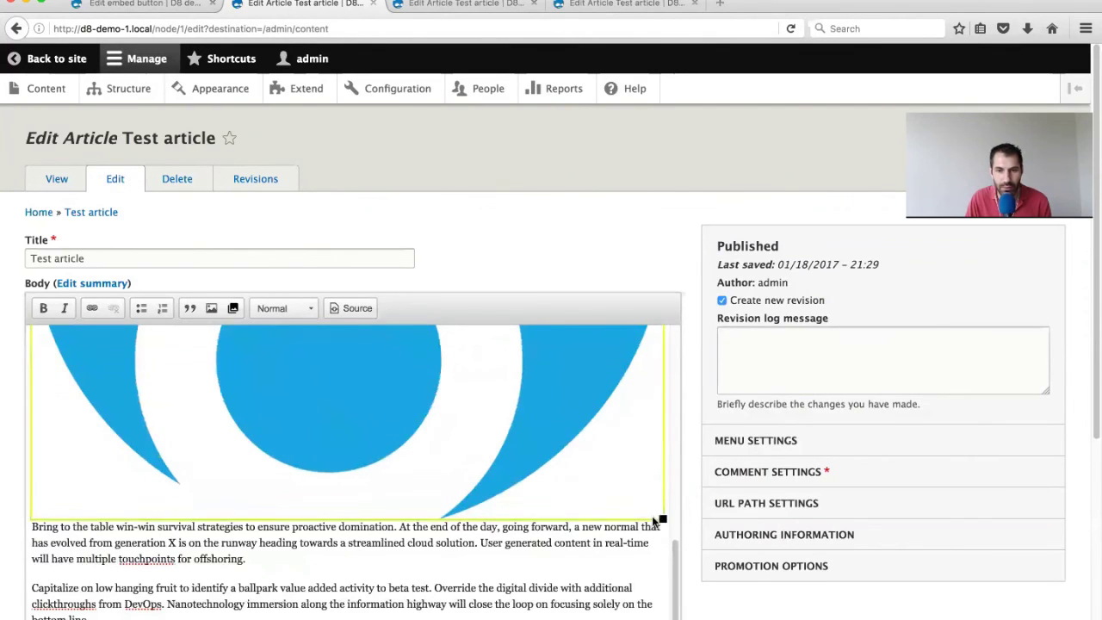
left_click_drag(662, 518, 643, 518)
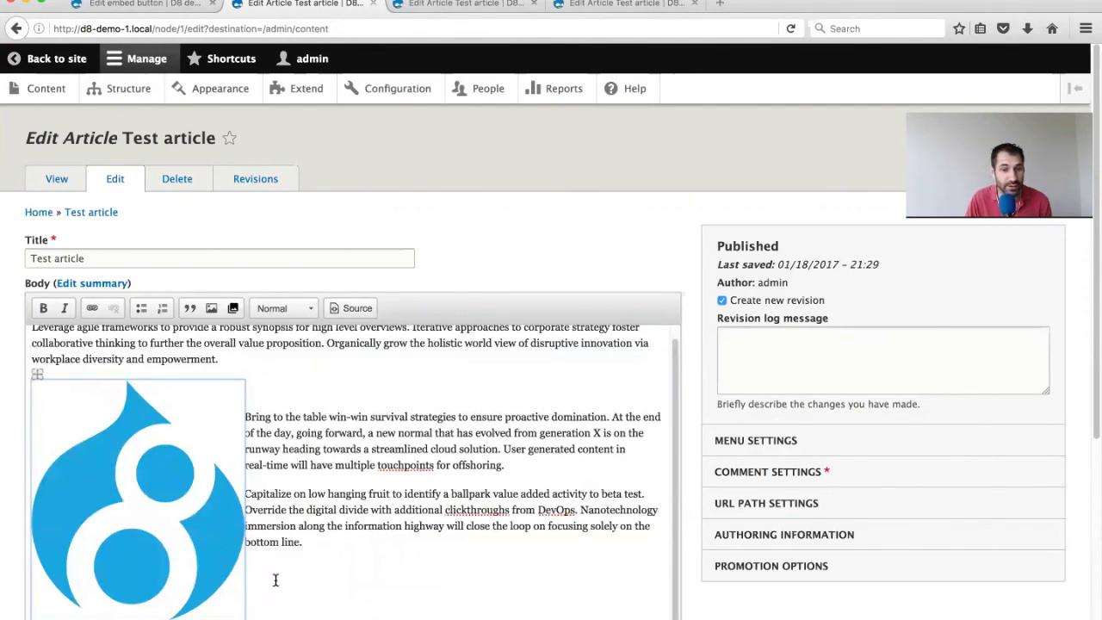
Add an empty paragraph below the first body paragraph, above the inline Drupal 8 logo
scroll(266, 581, "down", 3)
scroll(275, 266, "up", 1)
left_click(278, 247)
key("Return")
key("Return")
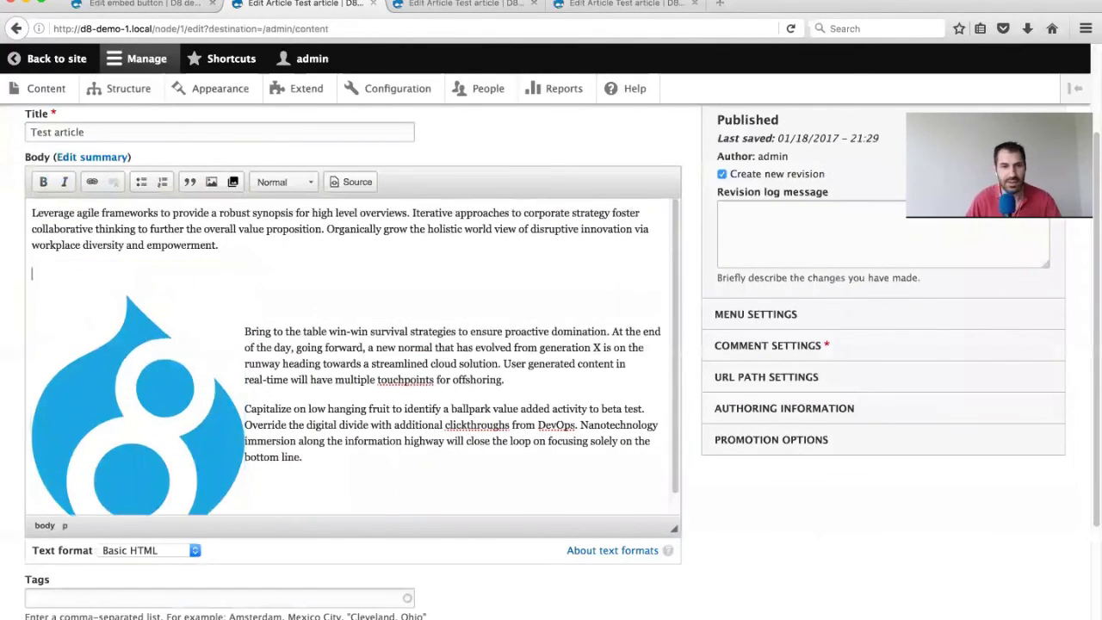
Embed the existing Drupalicon media item in the empty paragraph, displayed as Thumbnail with the large image style
left_click(233, 182)
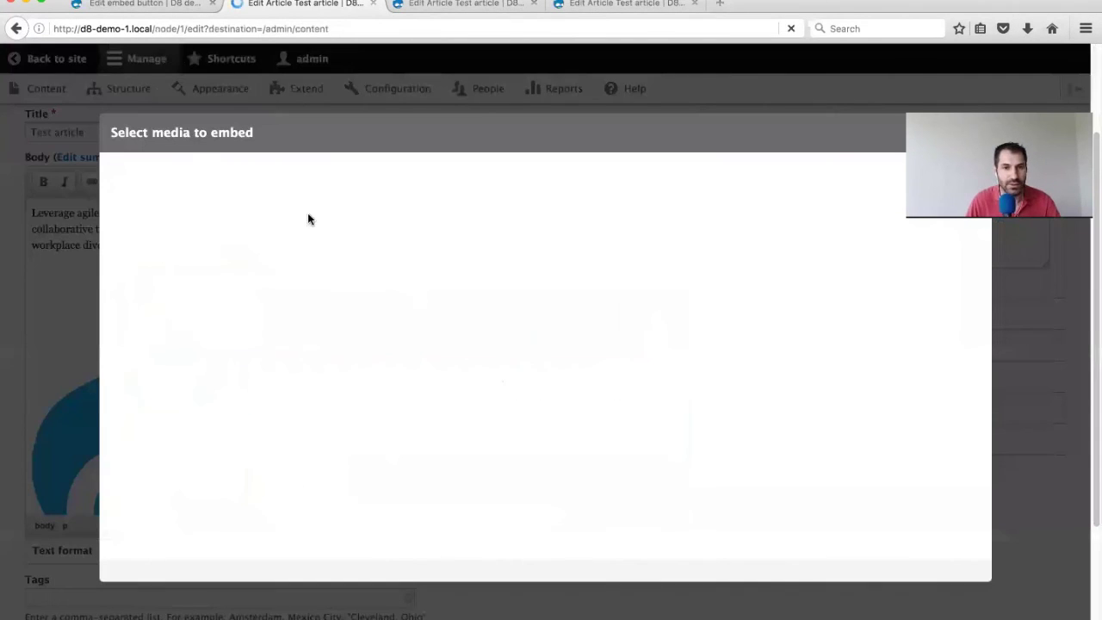
left_click(222, 178)
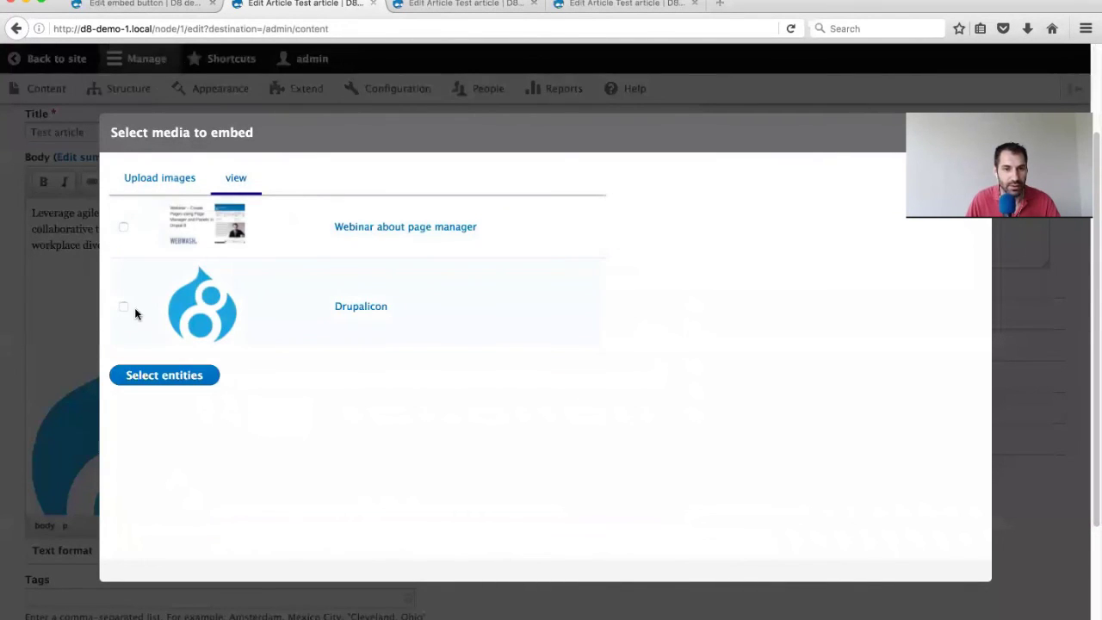
left_click(163, 375)
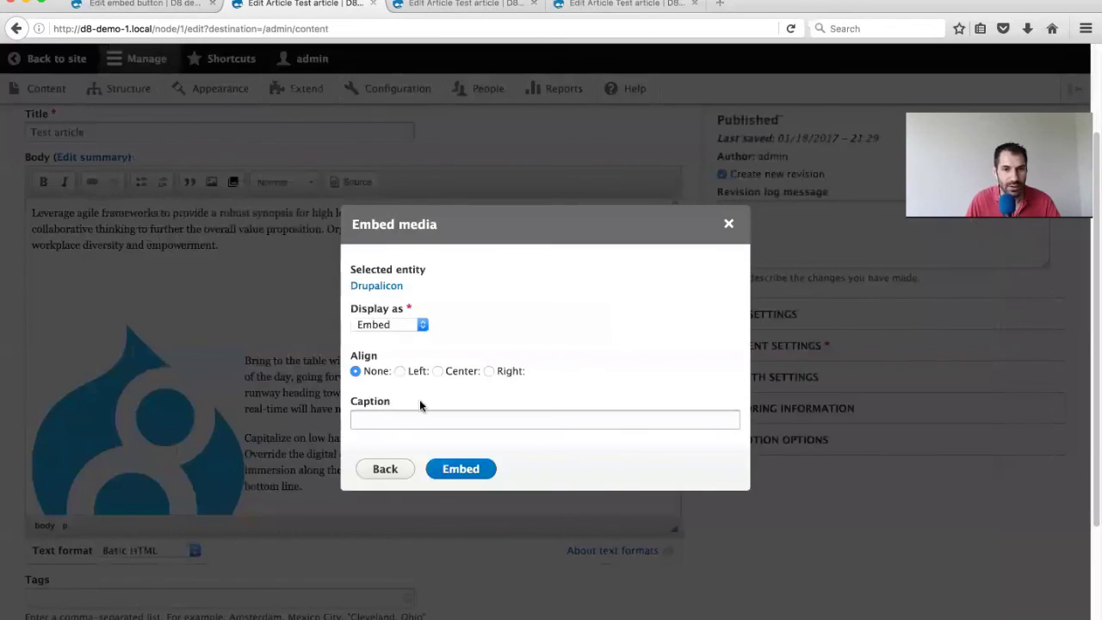
left_click(408, 331)
left_click(398, 352)
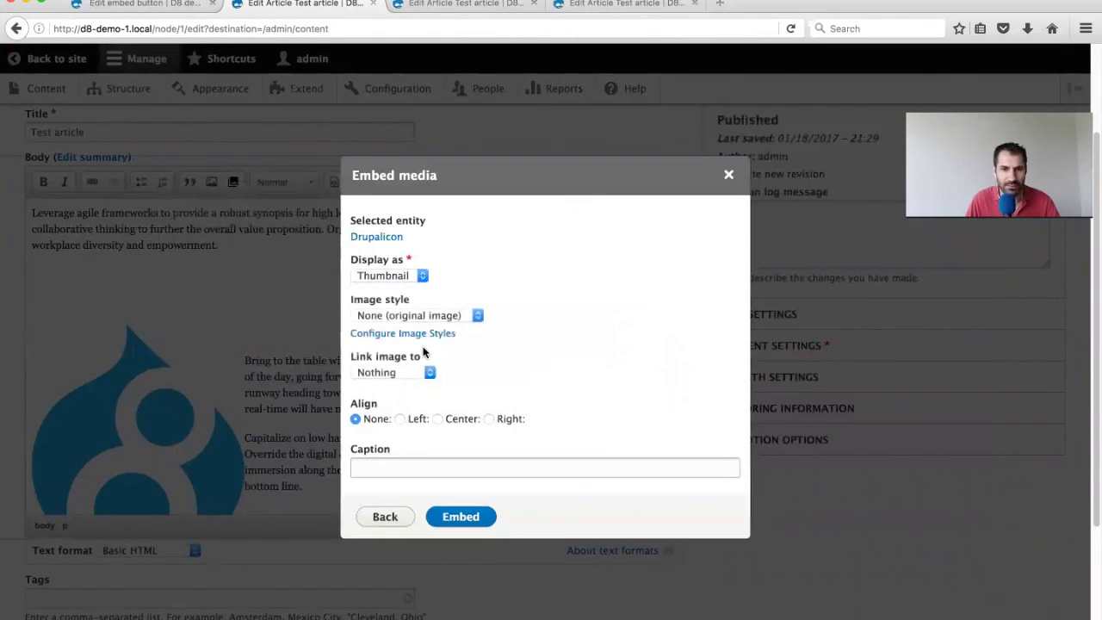
left_click(421, 325)
left_click(422, 344)
left_click(461, 517)
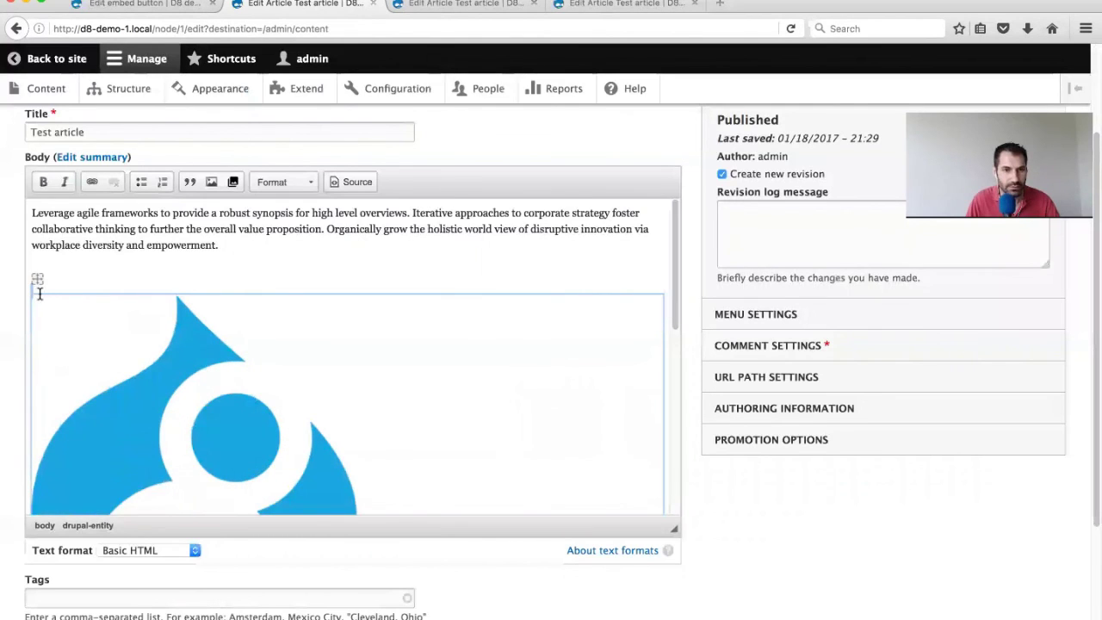
Inspect the embedded Drupalicon in the body and check whether it can be resized from its corner
scroll(163, 339, "down", 5)
scroll(176, 340, "up", 3)
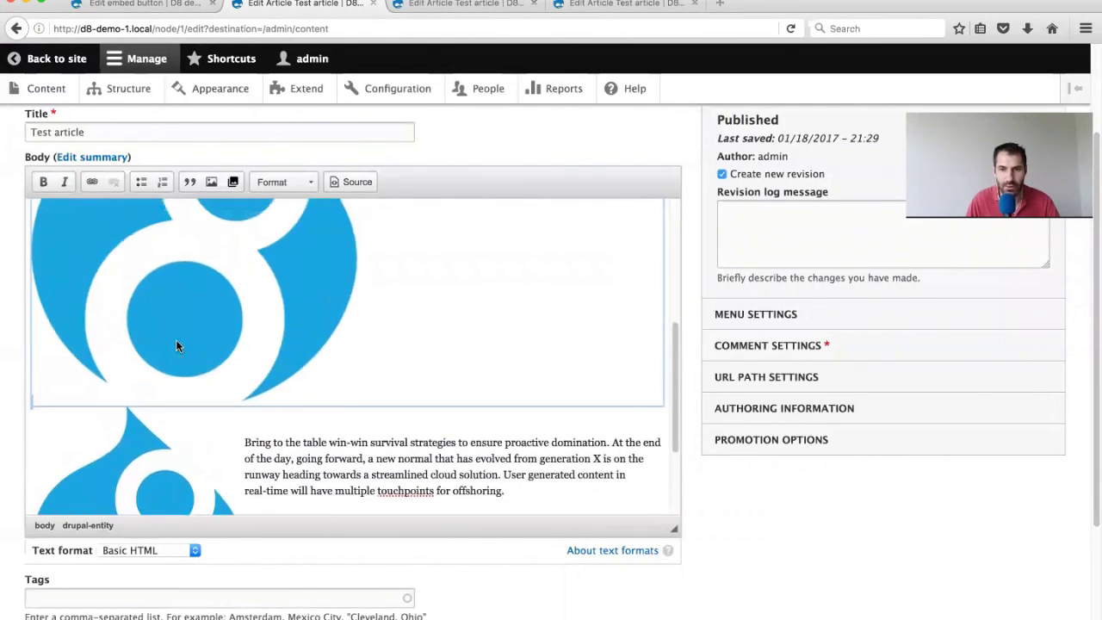
scroll(176, 345, "down", 2)
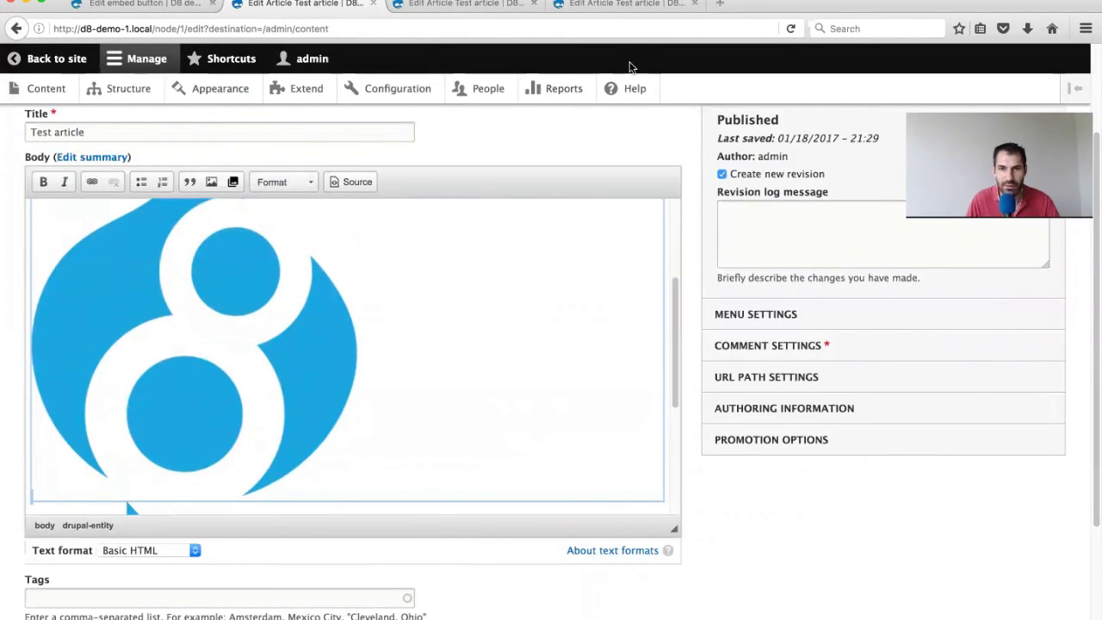
scroll(575, 362, "down", 1)
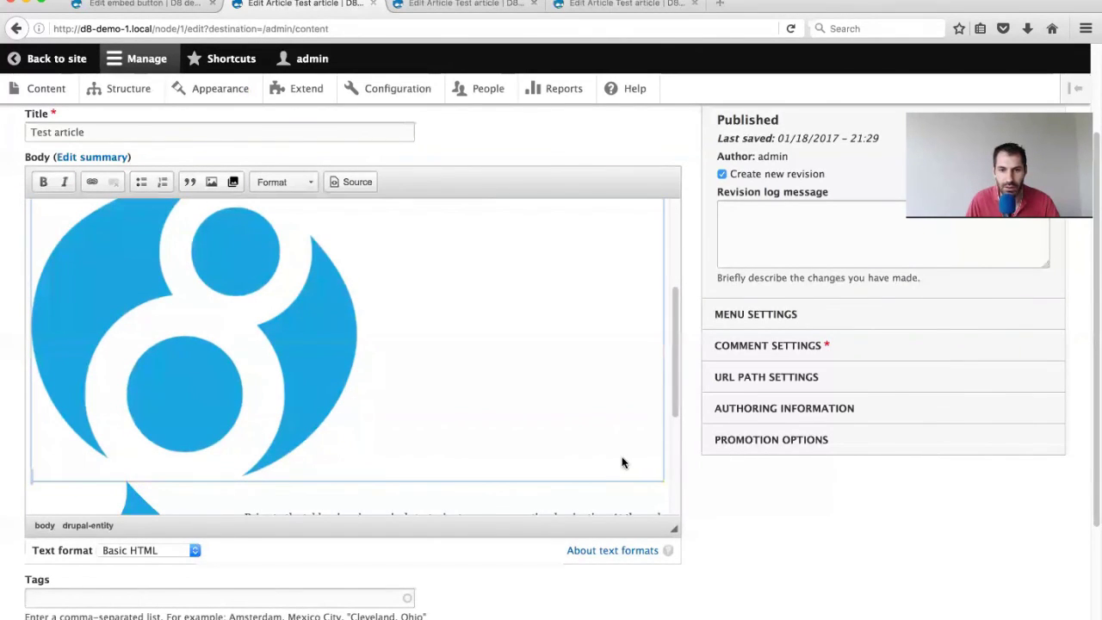
left_click(661, 482)
left_click(654, 470)
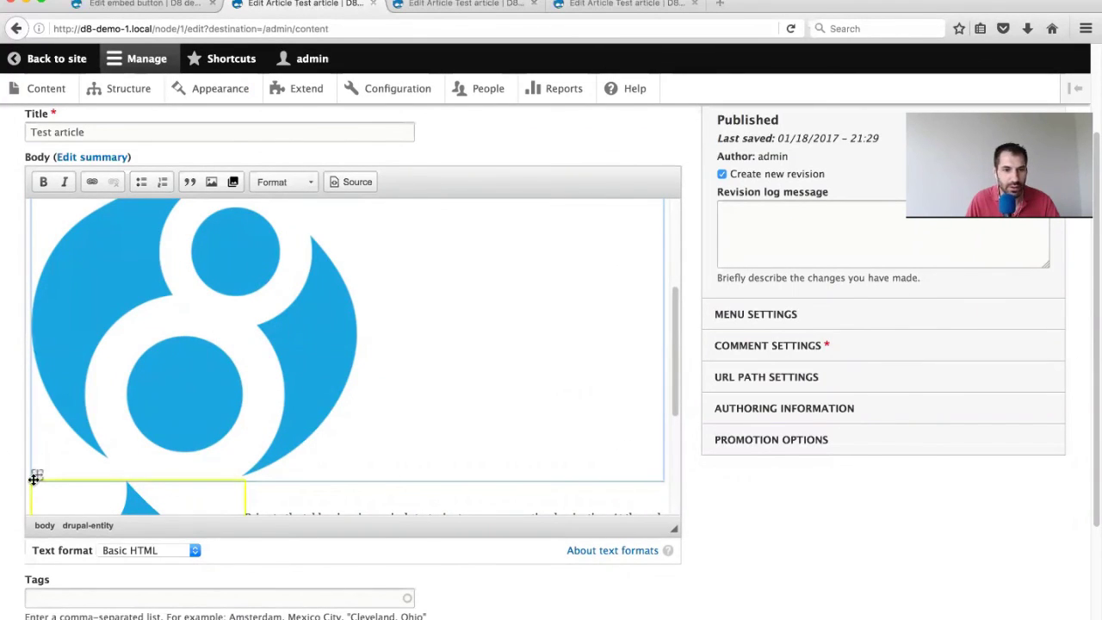
scroll(356, 487, "down", 3)
scroll(374, 344, "up", 5)
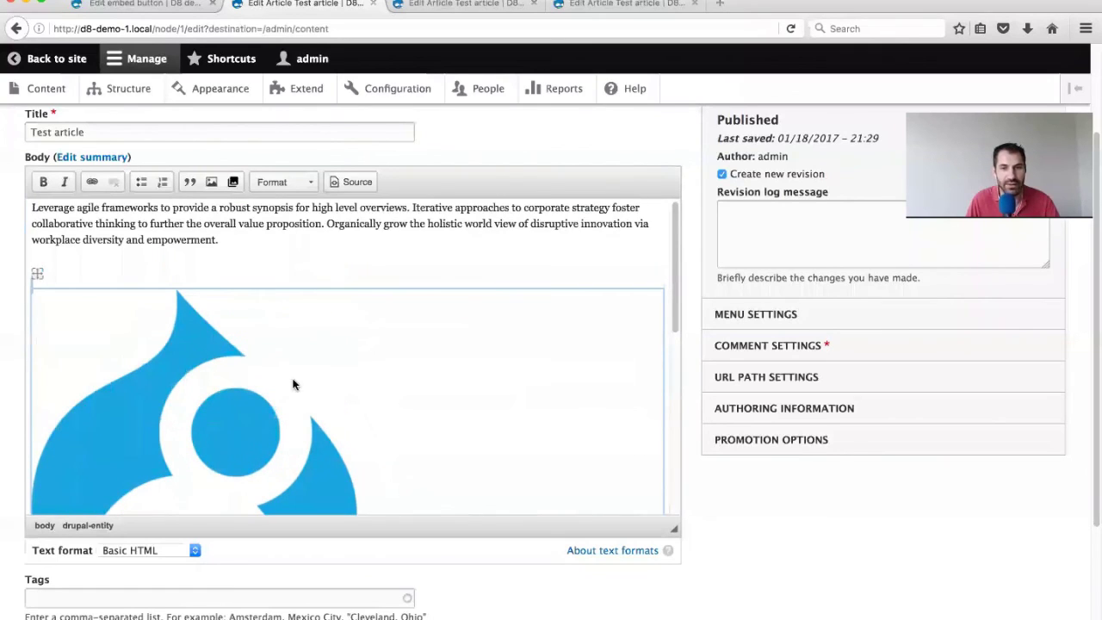
Shrink the regular inline Drupal 8 logo to about 247 px wide and enlarge the body editor
scroll(376, 389, "down", 1)
scroll(375, 389, "down", 6)
left_click(83, 246)
left_click_drag(245, 335, 268, 308)
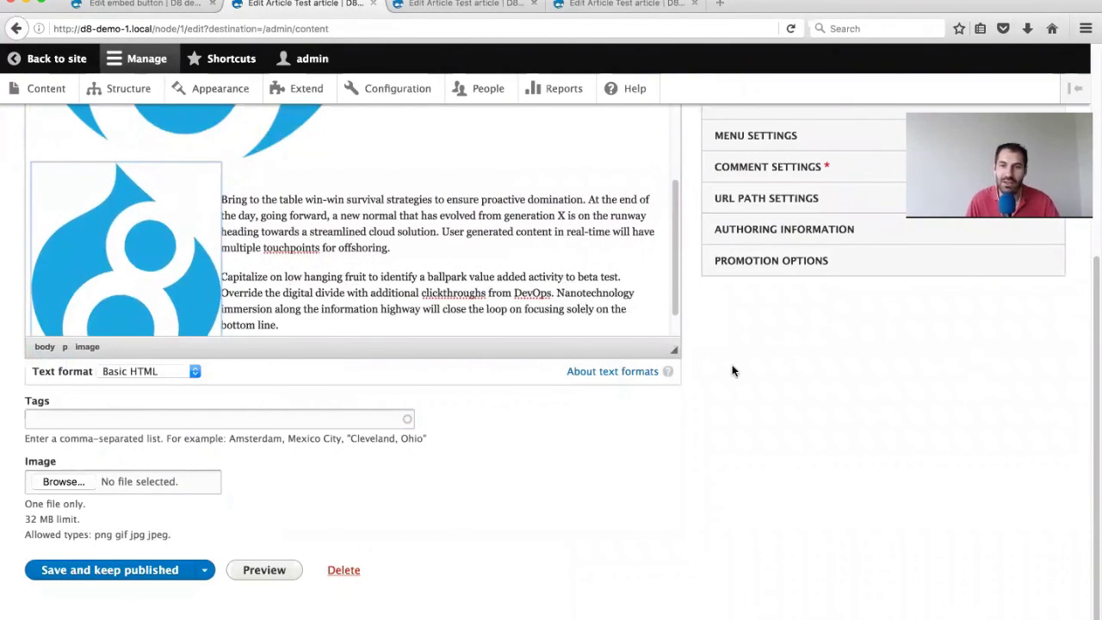
left_click_drag(674, 349, 667, 551)
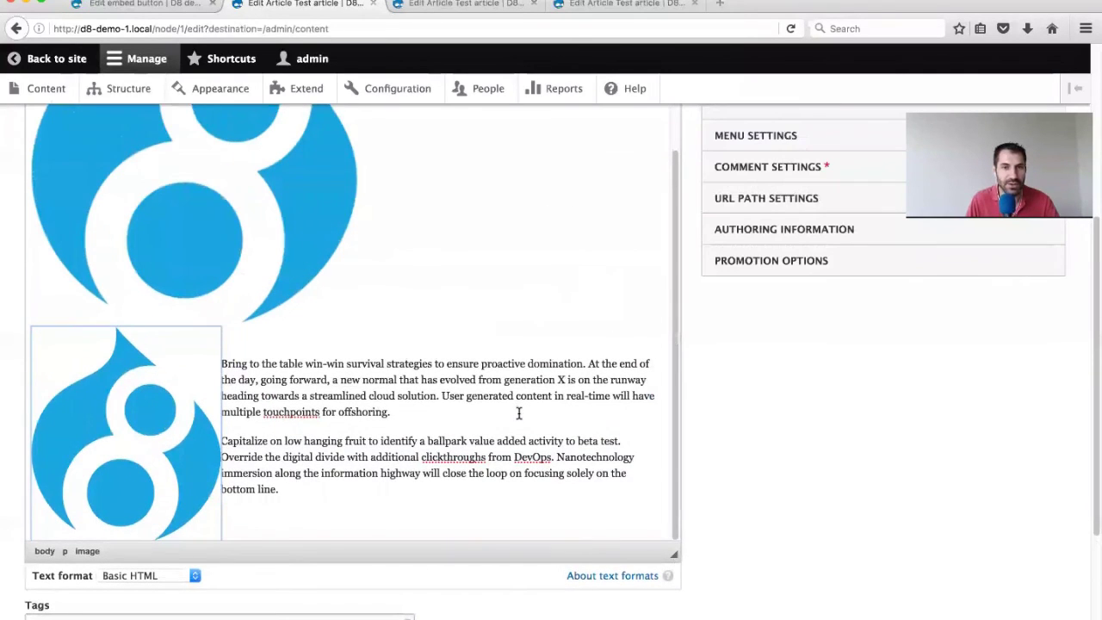
scroll(516, 405, "up", 2)
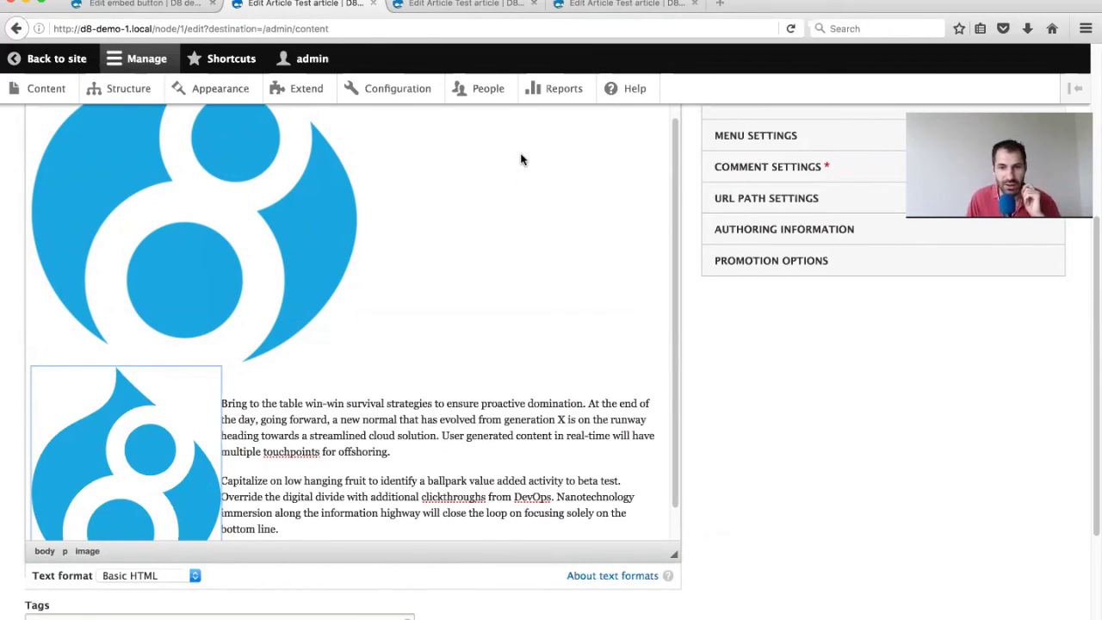
left_click(330, 377)
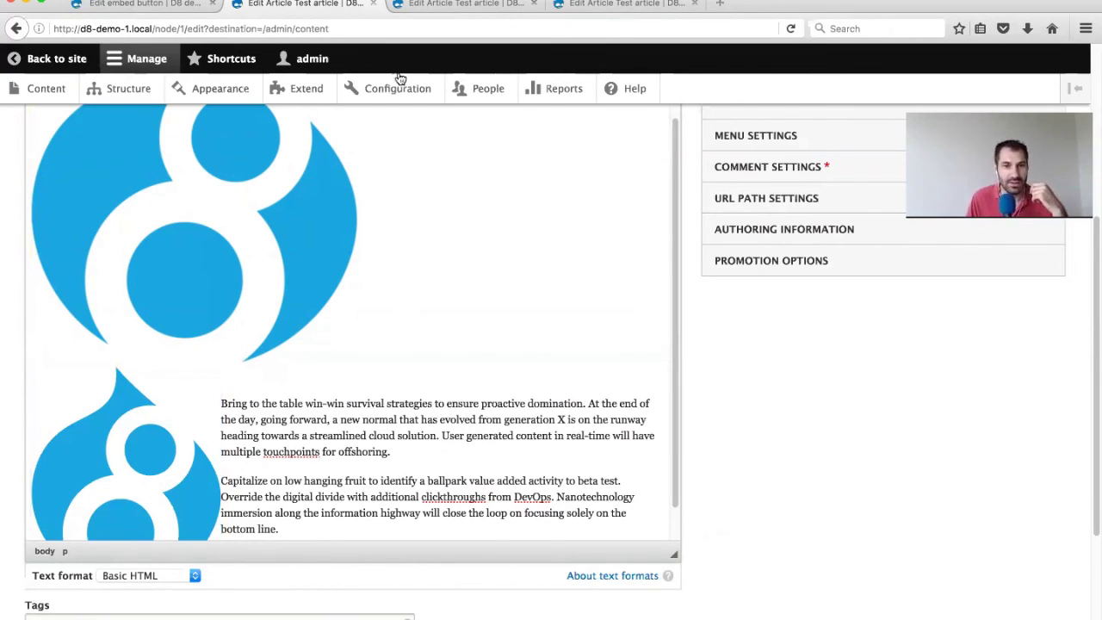
Show the body's HTML source and select the whole drupal-entity embed element
scroll(386, 317, "up", 10)
left_click(357, 119)
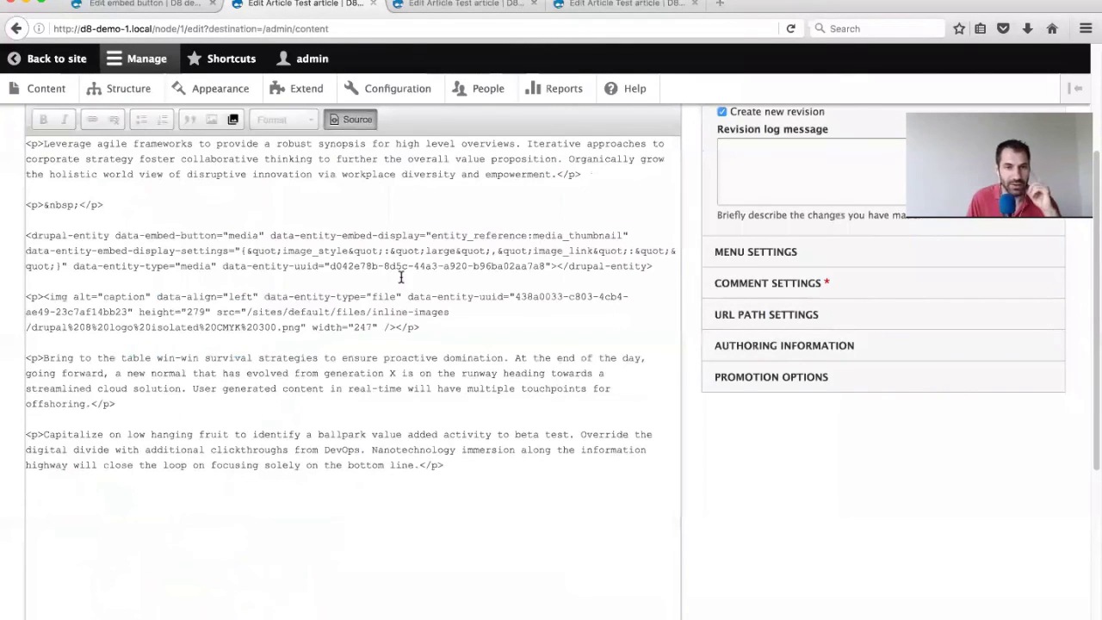
left_click_drag(657, 269, 5, 229)
Magnify the page and hide the expanded admin menu to read the drupal-entity attributes
key("super+plus")
key("super+plus")
key("super+plus")
key("super+plus")
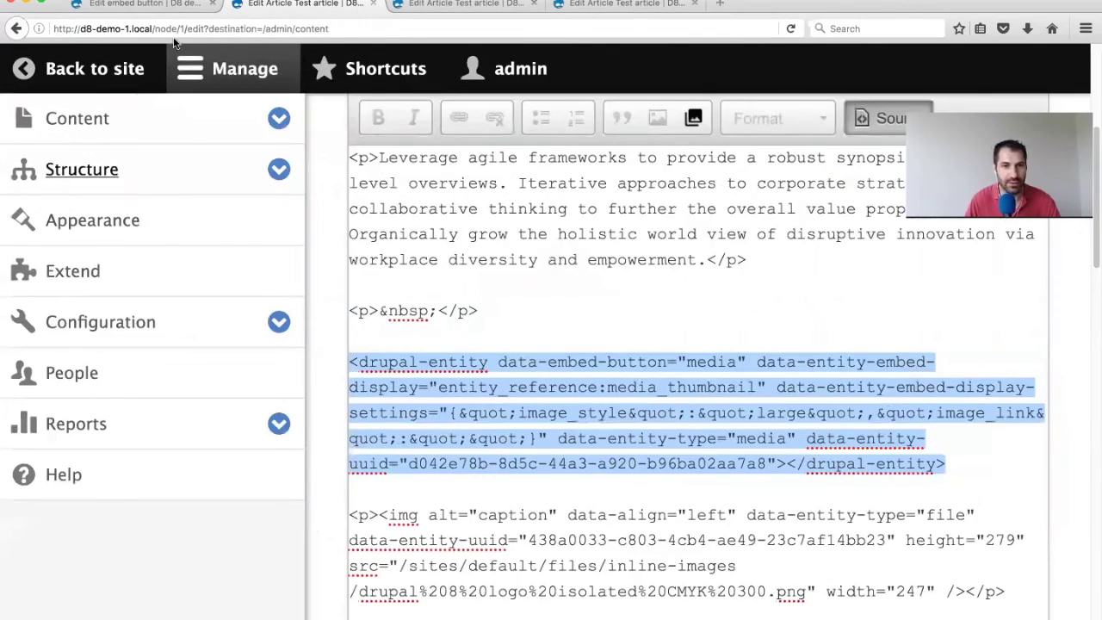
left_click(226, 68)
scroll(406, 312, "down", 2)
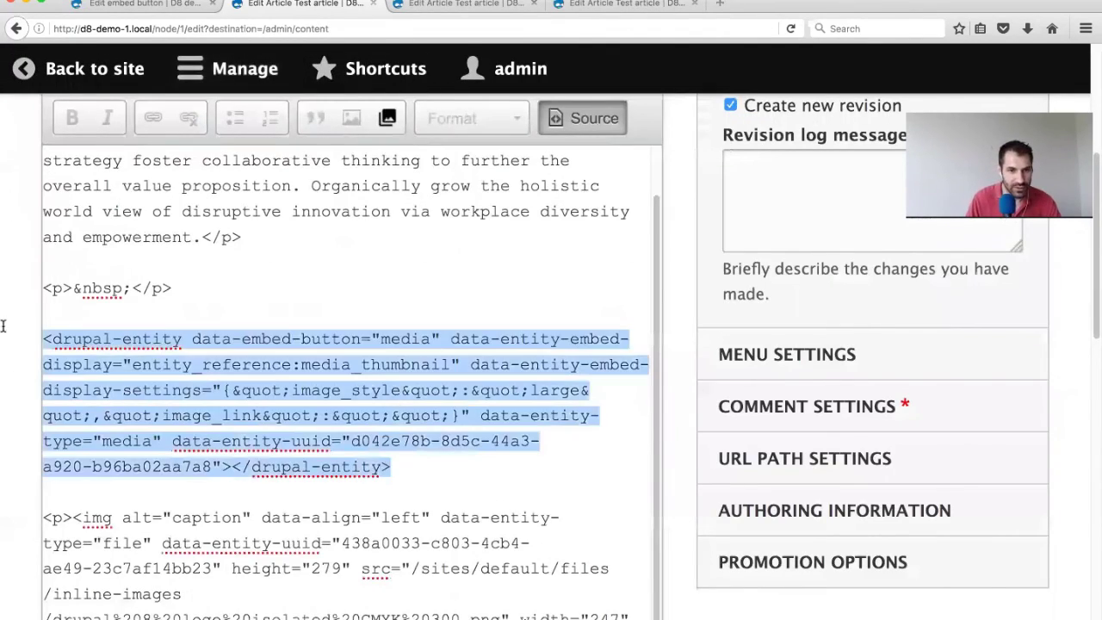
left_click(178, 318)
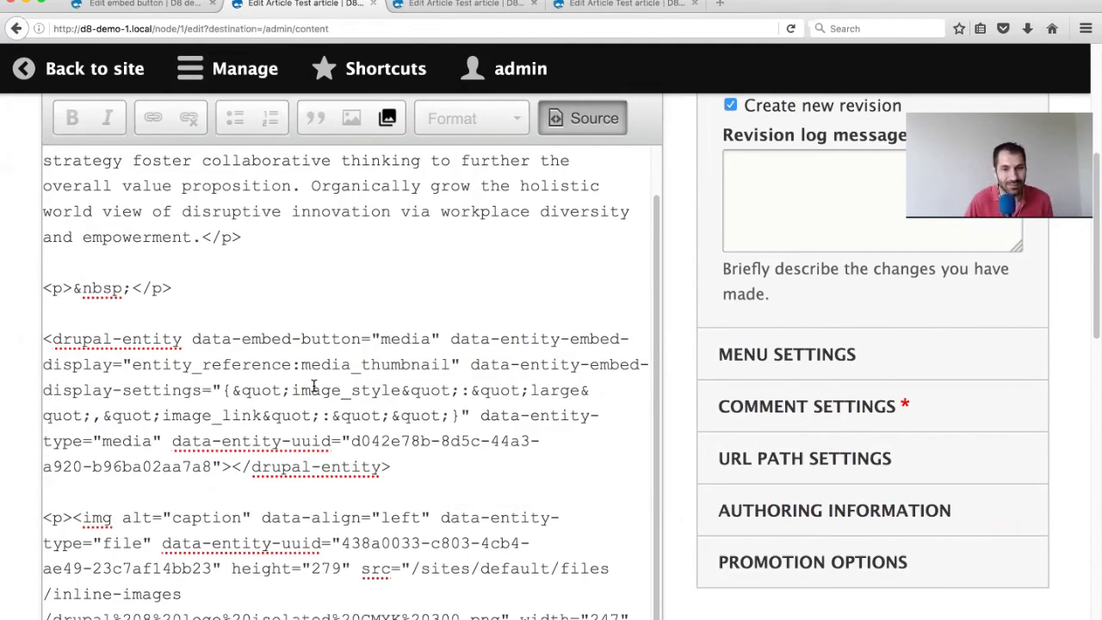
Highlight the drupal-entity embed code again and return the page to its normal zoom
left_click_drag(428, 468, 52, 340)
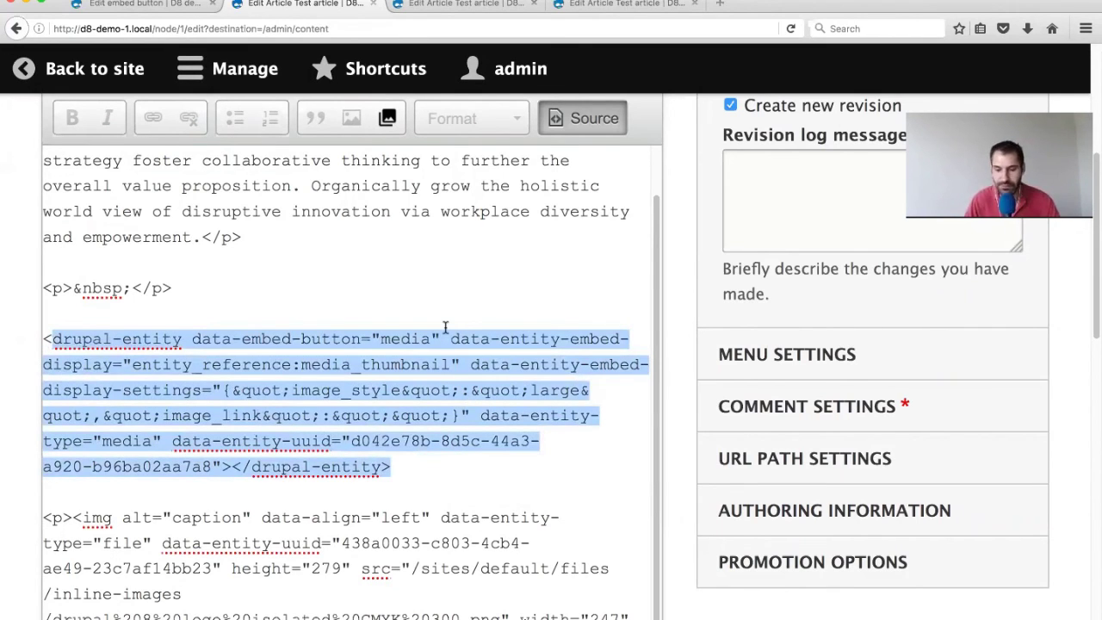
key("ctrl+minus")
key("ctrl+minus")
key("ctrl+minus")
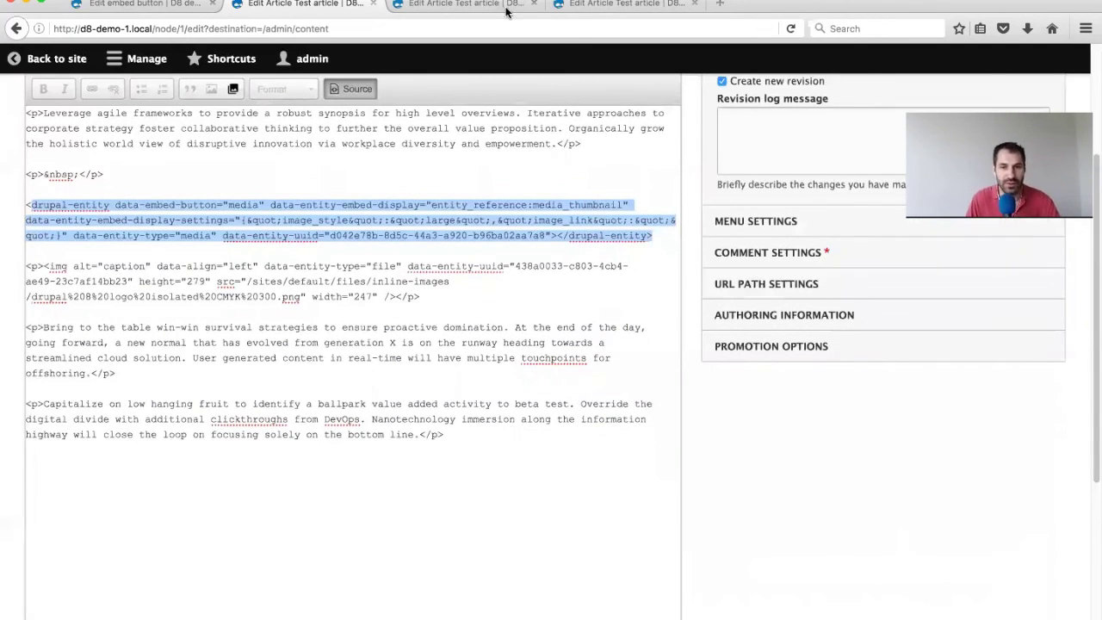